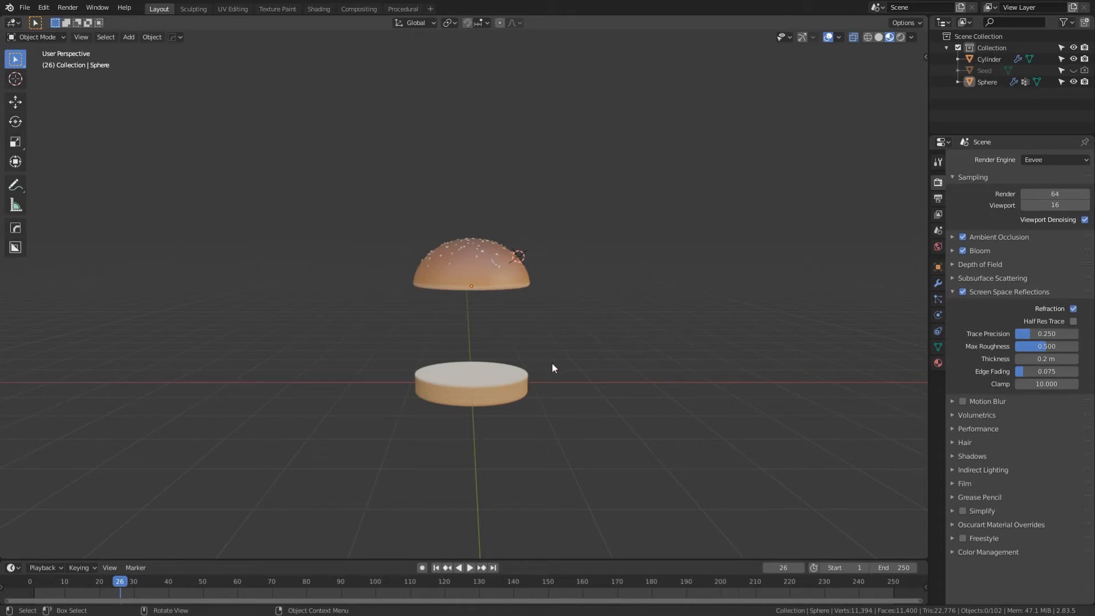
pyautogui.scroll(3, 552, 363)
pyautogui.scroll(-4, 551, 363)
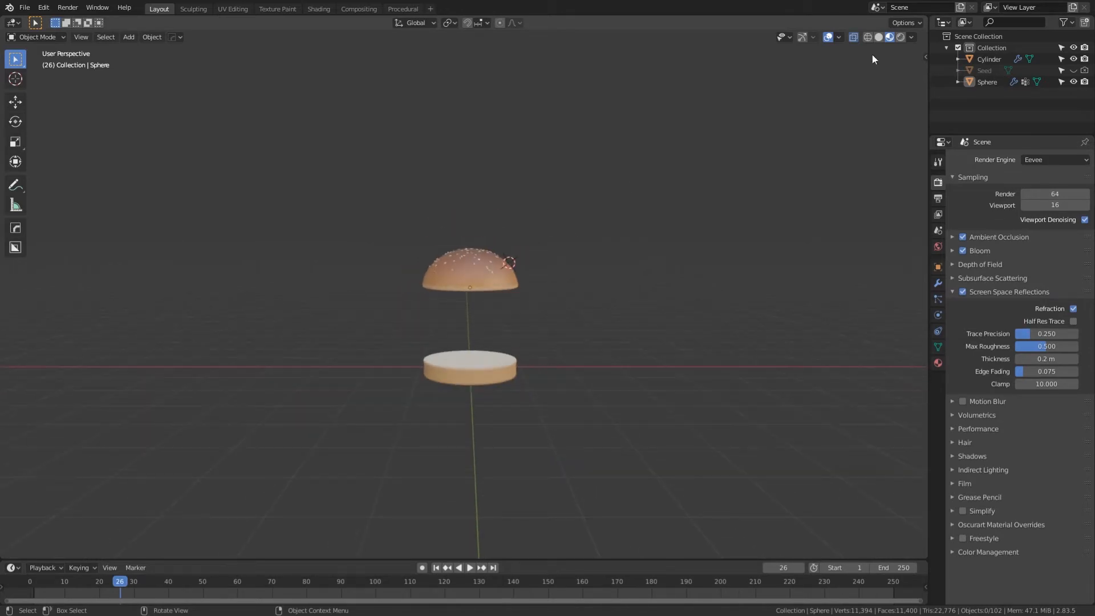
pyautogui.click(901, 37)
pyautogui.click(890, 38)
pyautogui.click(474, 280)
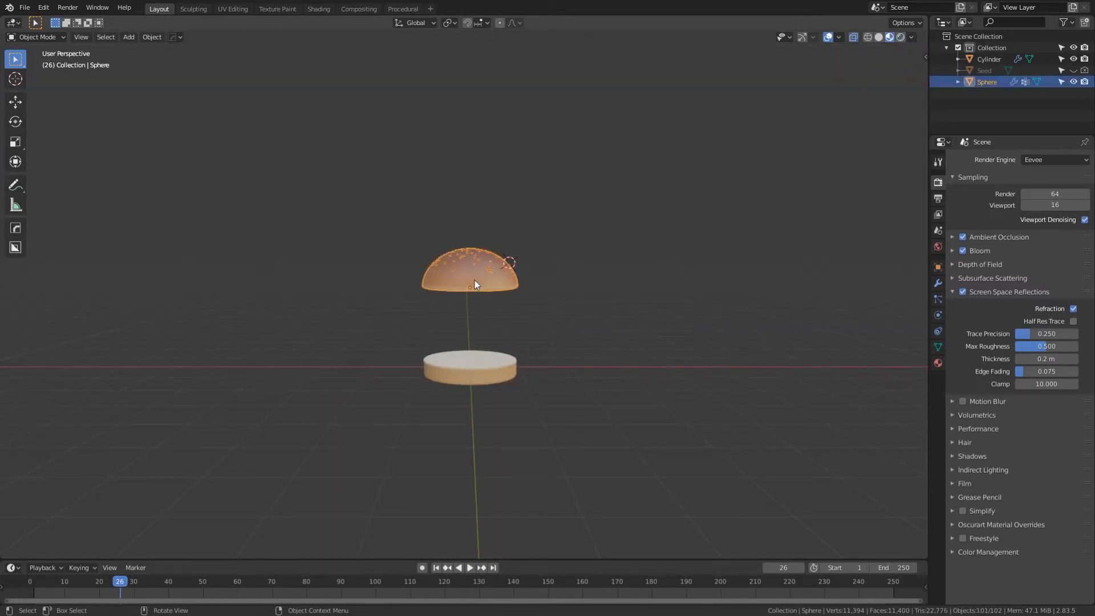
pyautogui.click(342, 249)
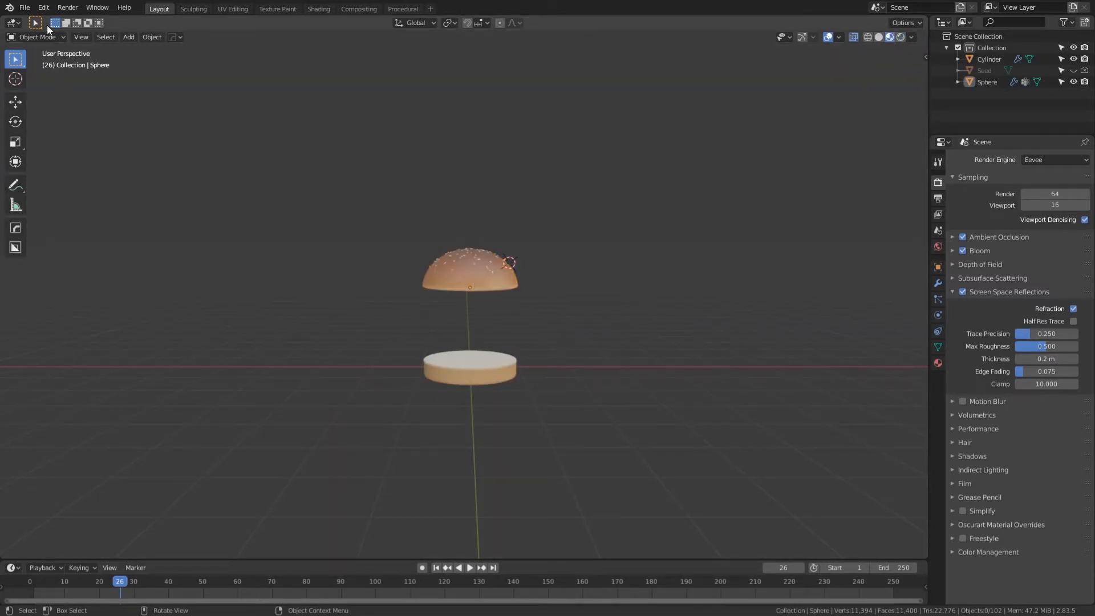
# Search the preferences add-ons for "tri" and make sure the Lighting: Tri-lighting add-on is enabled.
pyautogui.click(43, 8)
pyautogui.click(54, 168)
pyautogui.click(51, 107)
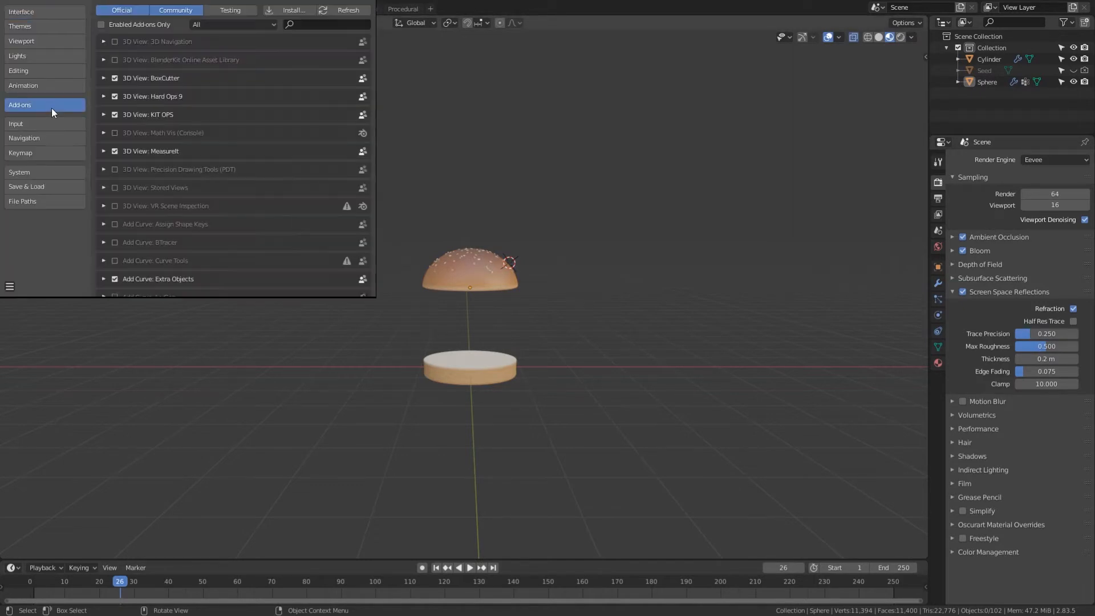
pyautogui.click(306, 26)
pyautogui.write('tri')
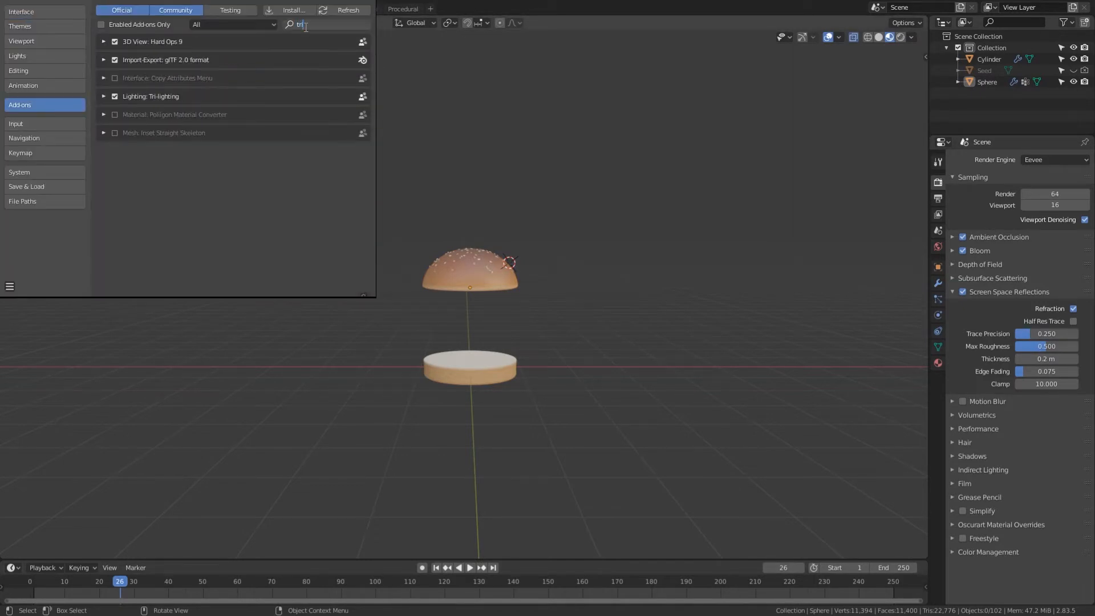
pyautogui.click(113, 98)
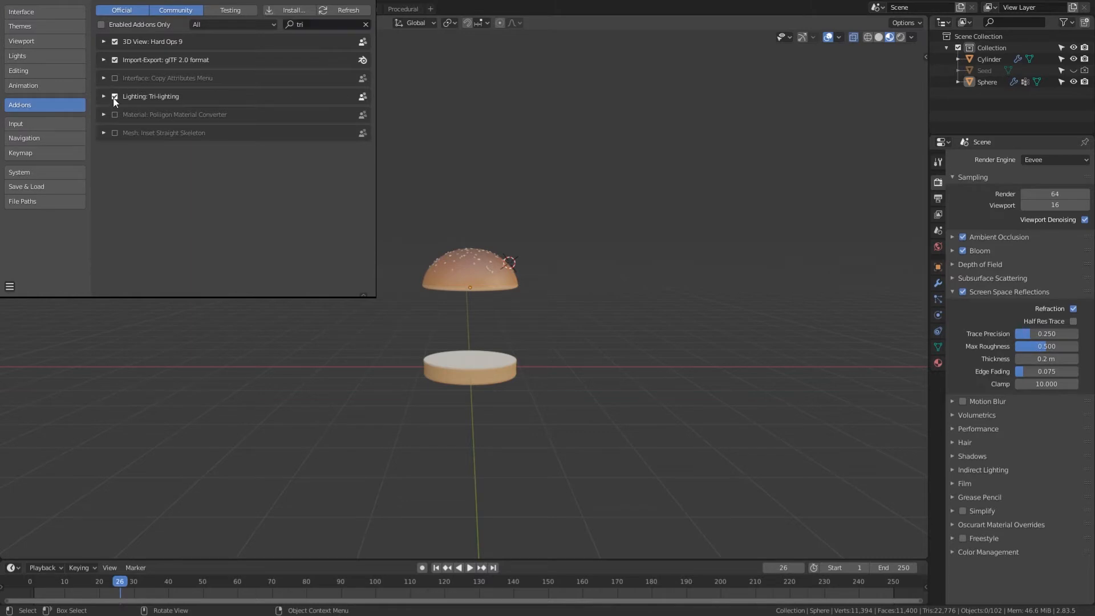
pyautogui.click(114, 96)
pyautogui.click(115, 98)
pyautogui.click(367, 1)
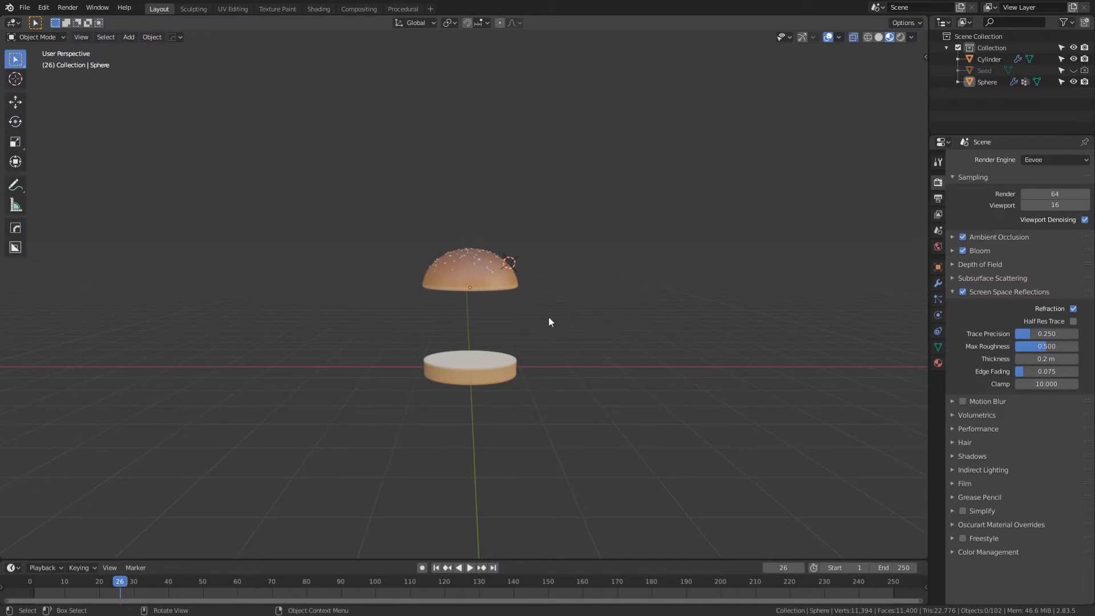
# Add a 3 Point Lights setup aimed at the top bun, keeping the default settings.
pyautogui.press('KP_1')
pyautogui.click(463, 268)
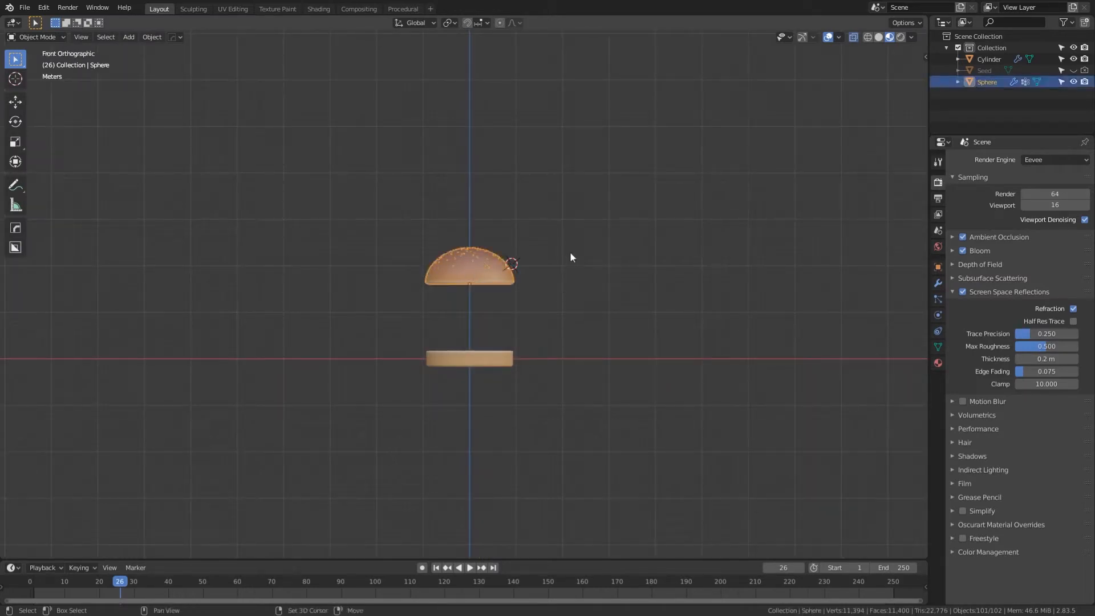
pyautogui.hotkey('shift', 'a')
pyautogui.moveTo(567, 255)
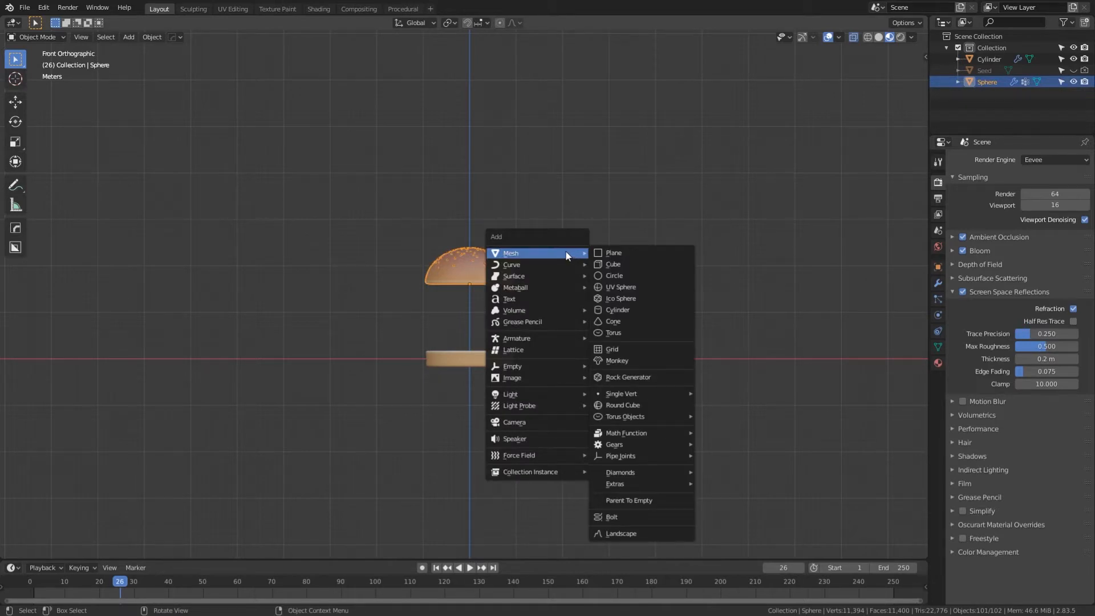
pyautogui.moveTo(551, 396)
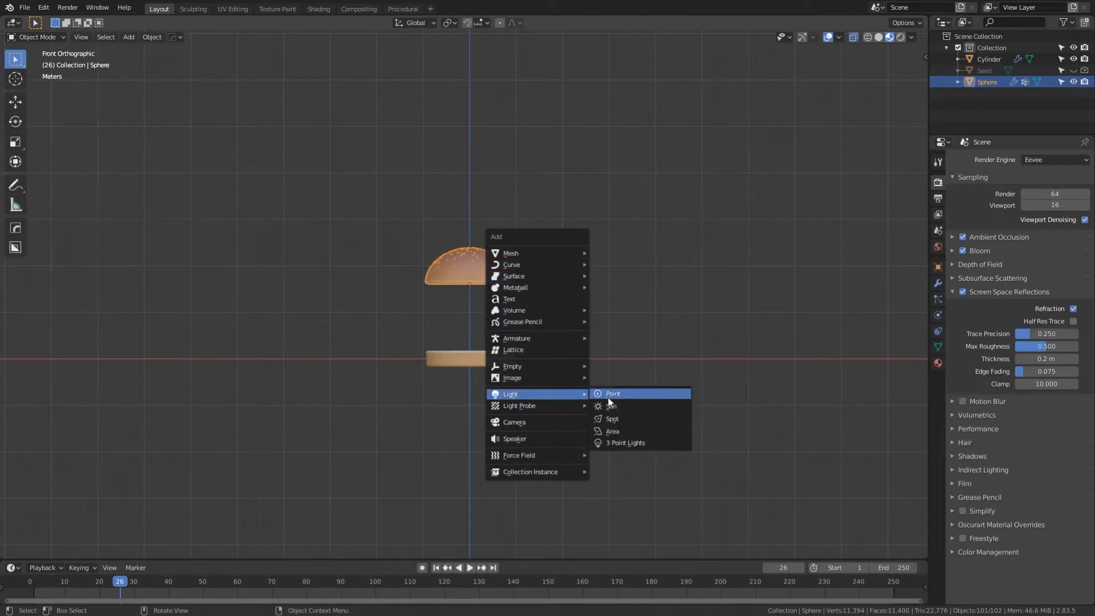
pyautogui.click(626, 443)
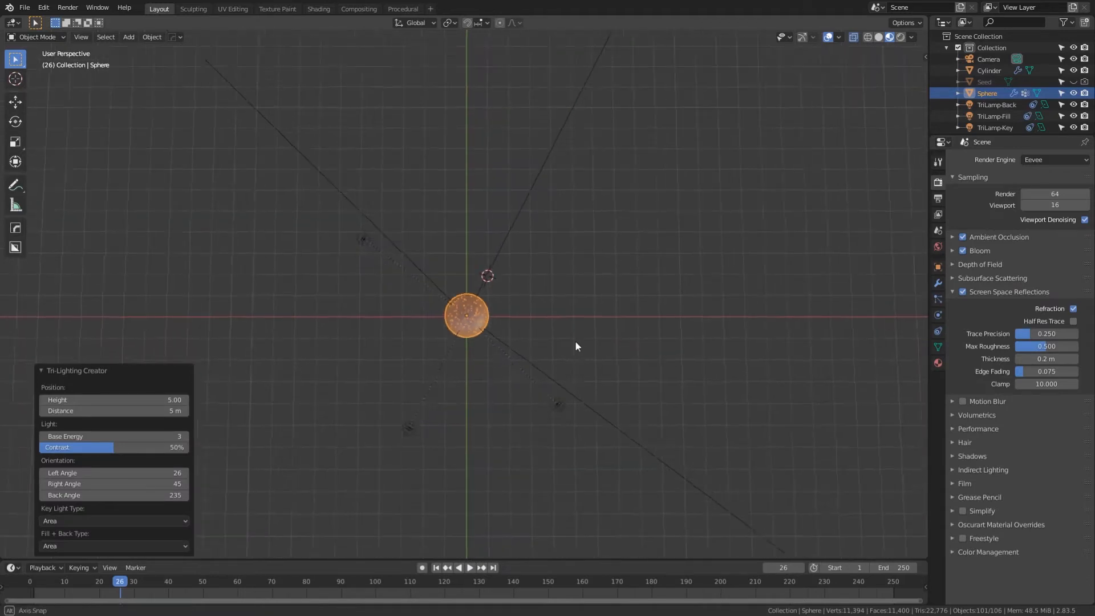
pyautogui.moveTo(575, 341); pyautogui.dragTo(634, 217, button='middle')
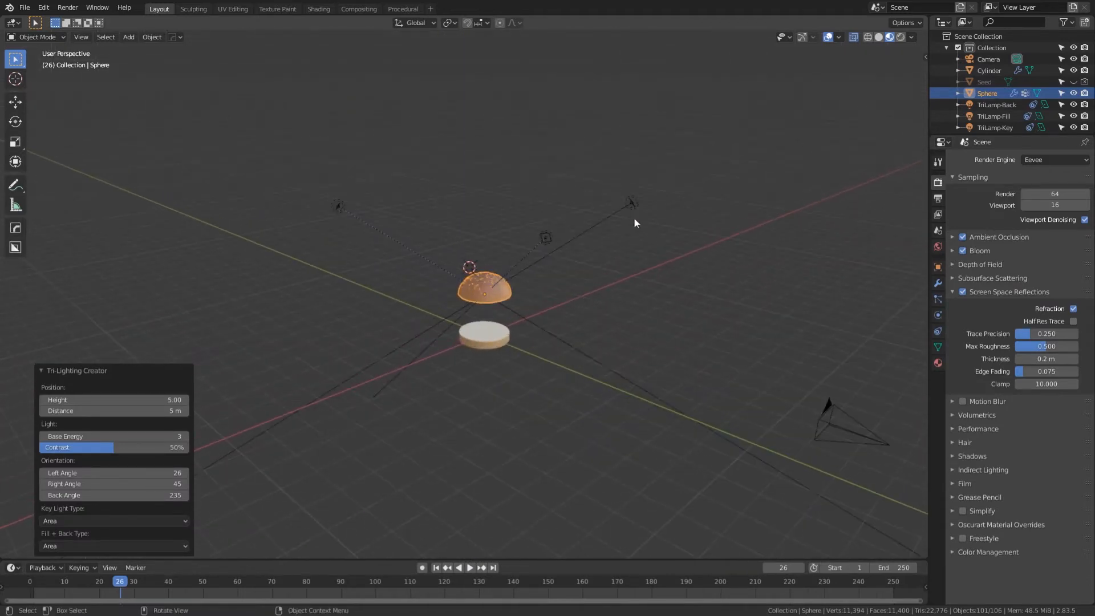
pyautogui.click(632, 204)
pyautogui.moveTo(666, 258); pyautogui.dragTo(549, 294, button='middle')
pyautogui.press('g')
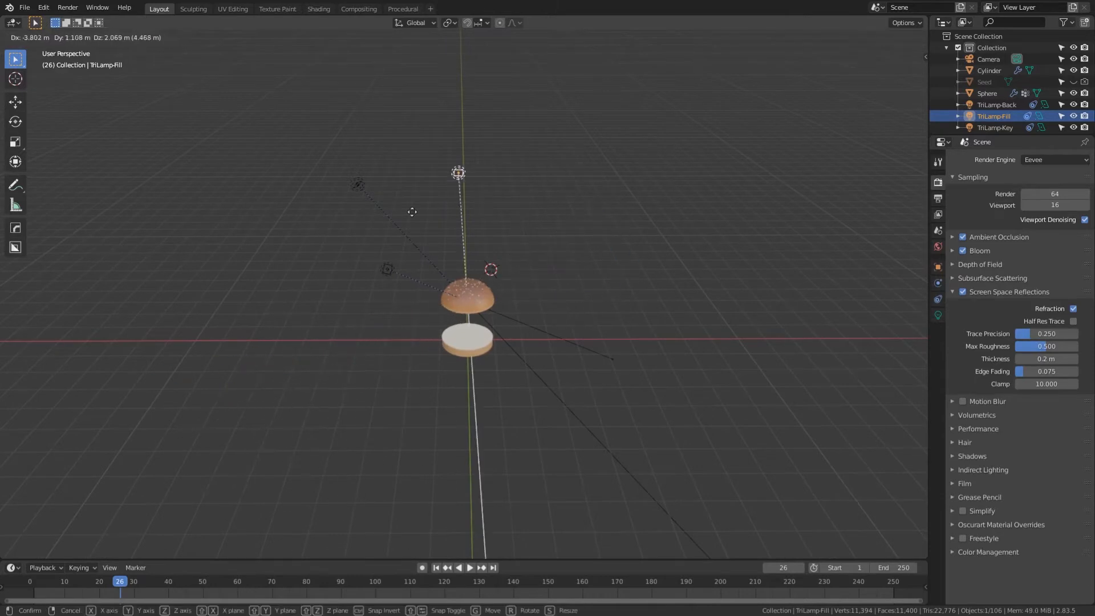
pyautogui.click(656, 311)
pyautogui.moveTo(456, 391); pyautogui.dragTo(544, 394, button='middle')
# Show the viewport in rendered shading and set the TriLamp-Key light's power to 300 W.
pyautogui.click(581, 267)
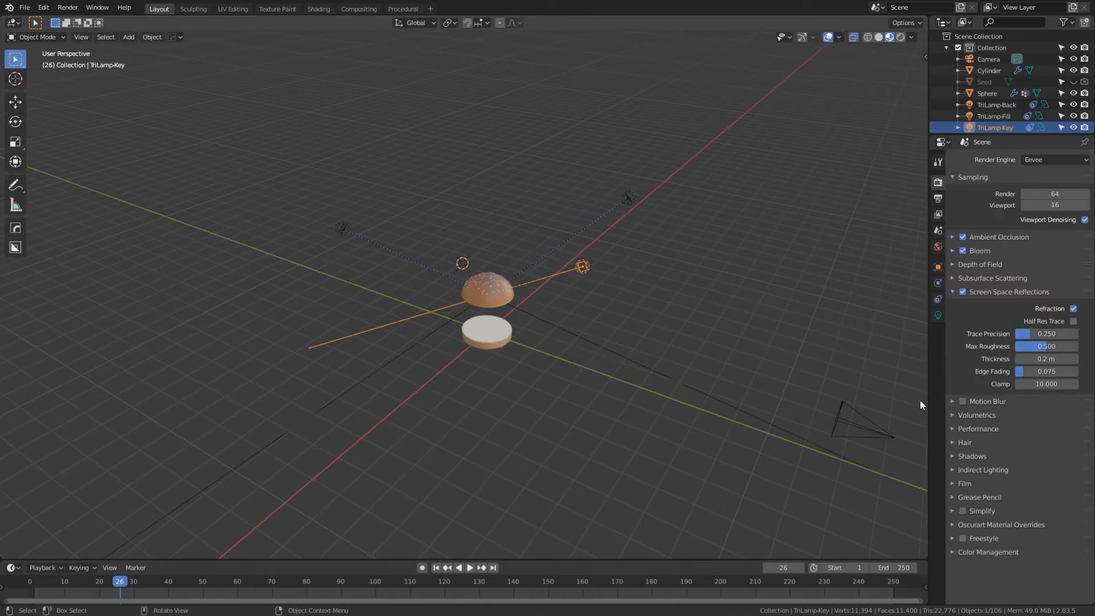
pyautogui.click(937, 315)
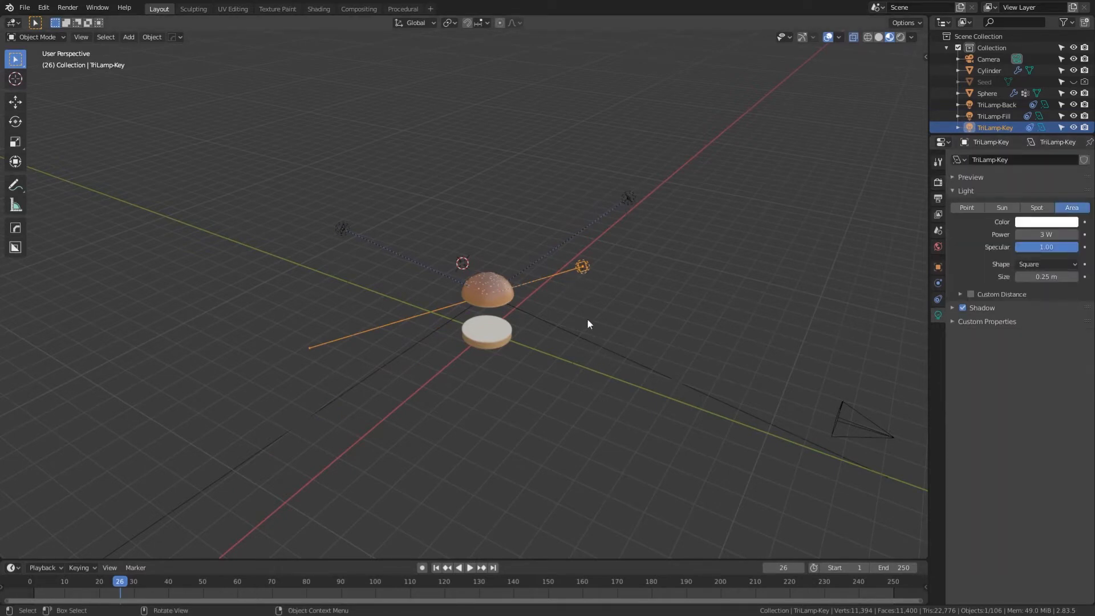
pyautogui.click(900, 37)
pyautogui.moveTo(600, 344)
pyautogui.mouseDown(button='middle')
pyautogui.moveTo(610, 357)
pyautogui.moveTo(627, 349)
pyautogui.mouseUp(button='middle')
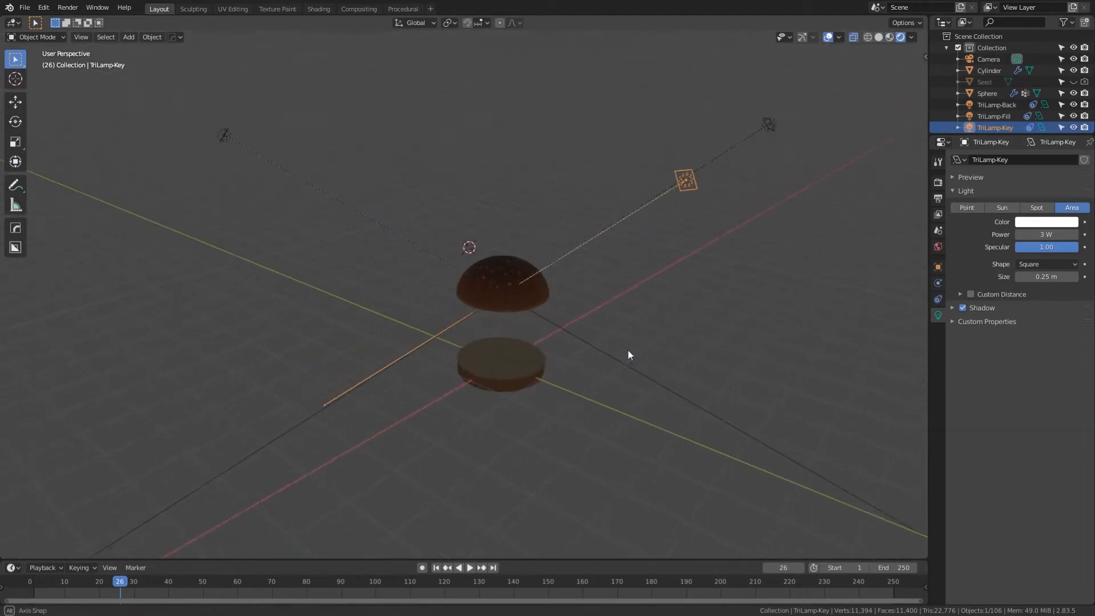
pyautogui.doubleClick(1051, 237)
pyautogui.write('300')
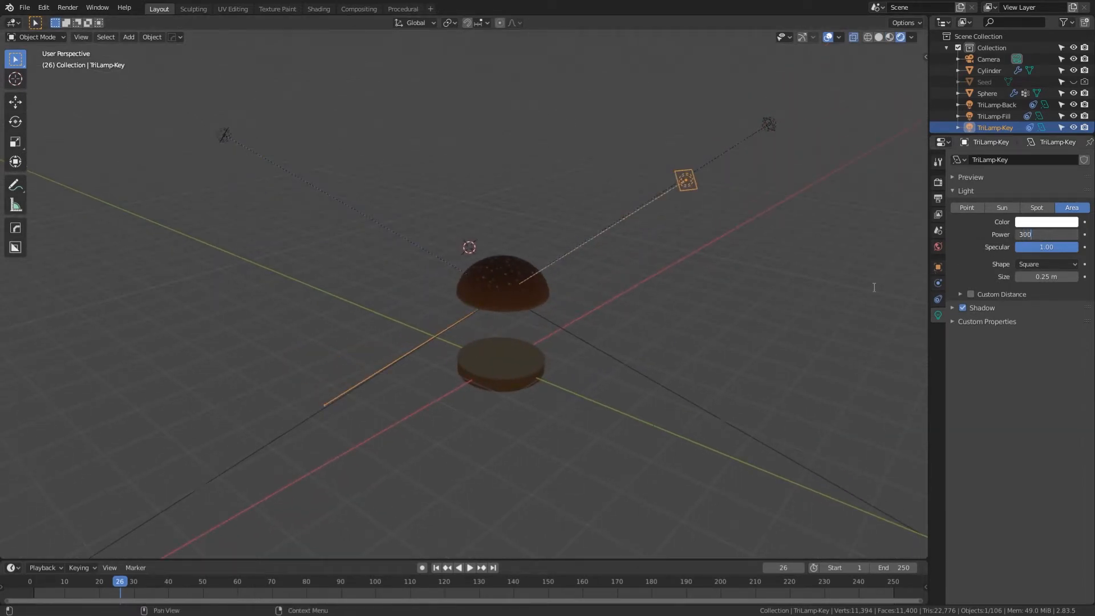
pyautogui.press('Return')
# Set the TriLamp-Fill light's power to 100 W.
pyautogui.moveTo(825, 293); pyautogui.dragTo(651, 257, button='middle')
pyautogui.click(660, 194)
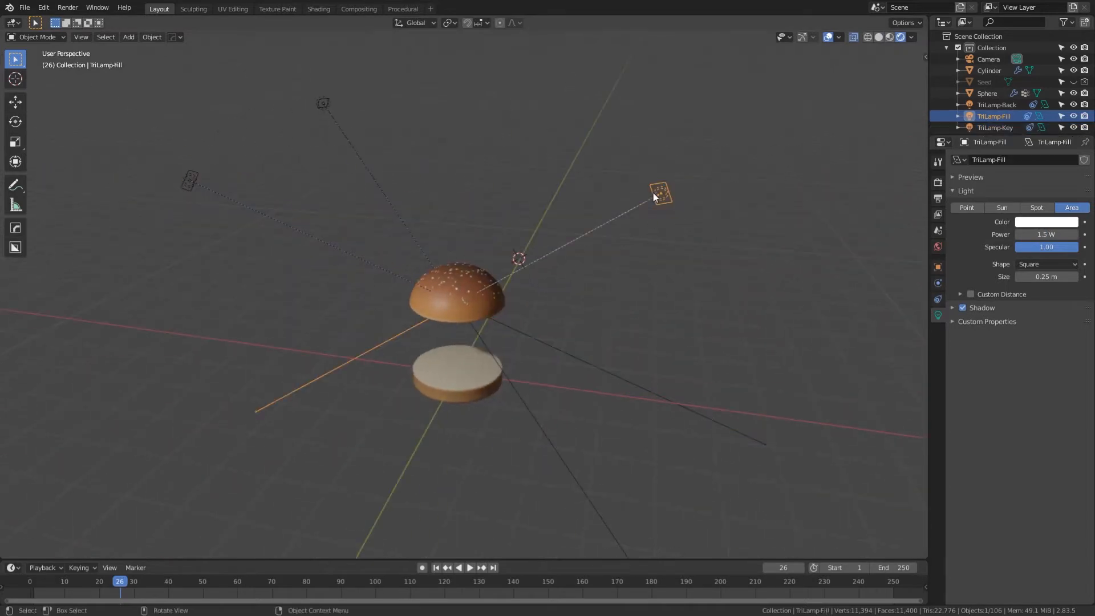
pyautogui.doubleClick(1054, 235)
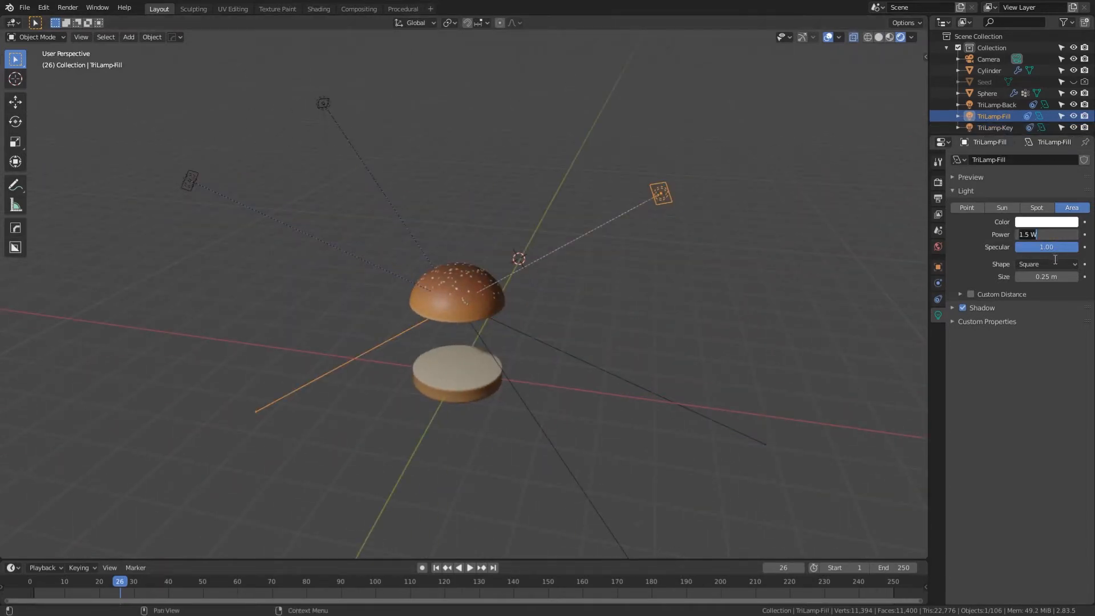
pyautogui.write('100')
pyautogui.press('Return')
# Set the TriLamp-Back light's power to 100 W.
pyautogui.moveTo(702, 302); pyautogui.dragTo(339, 214, button='middle')
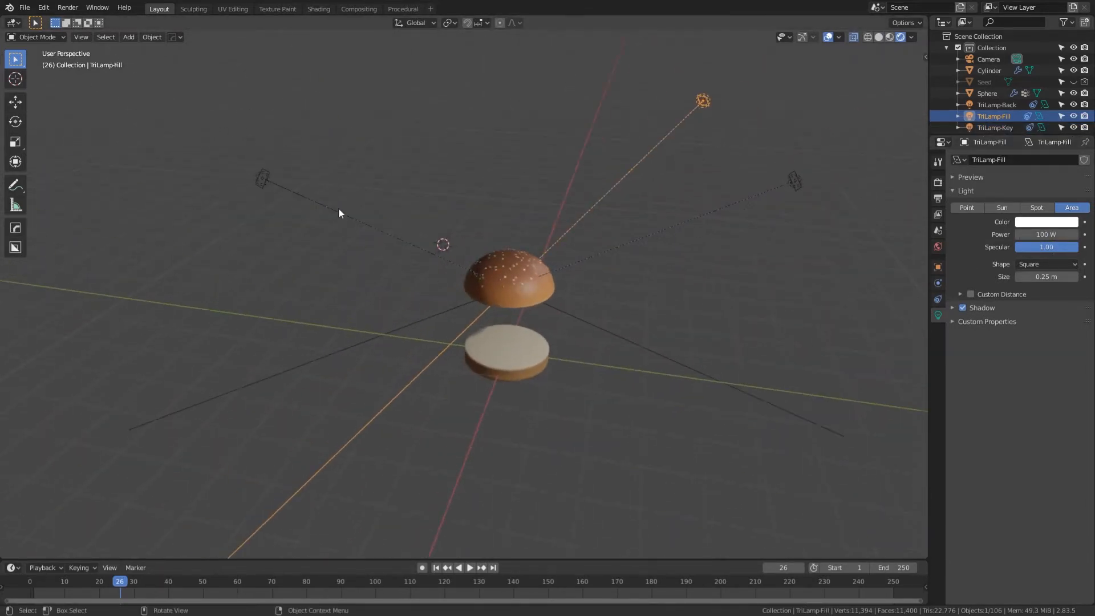
pyautogui.click(262, 179)
pyautogui.doubleClick(1046, 234)
pyautogui.write('100')
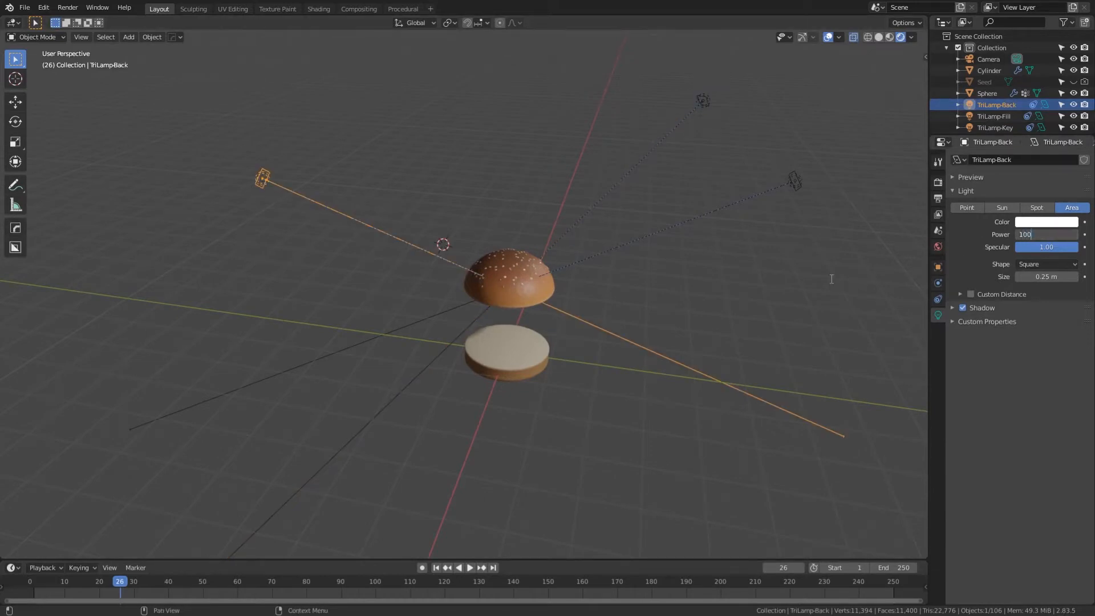
pyautogui.press('Return')
# Switch to the Shading workspace and display its 3D viewport in rendered shading, with the buns in close view.
pyautogui.moveTo(727, 323); pyautogui.dragTo(639, 279, button='middle')
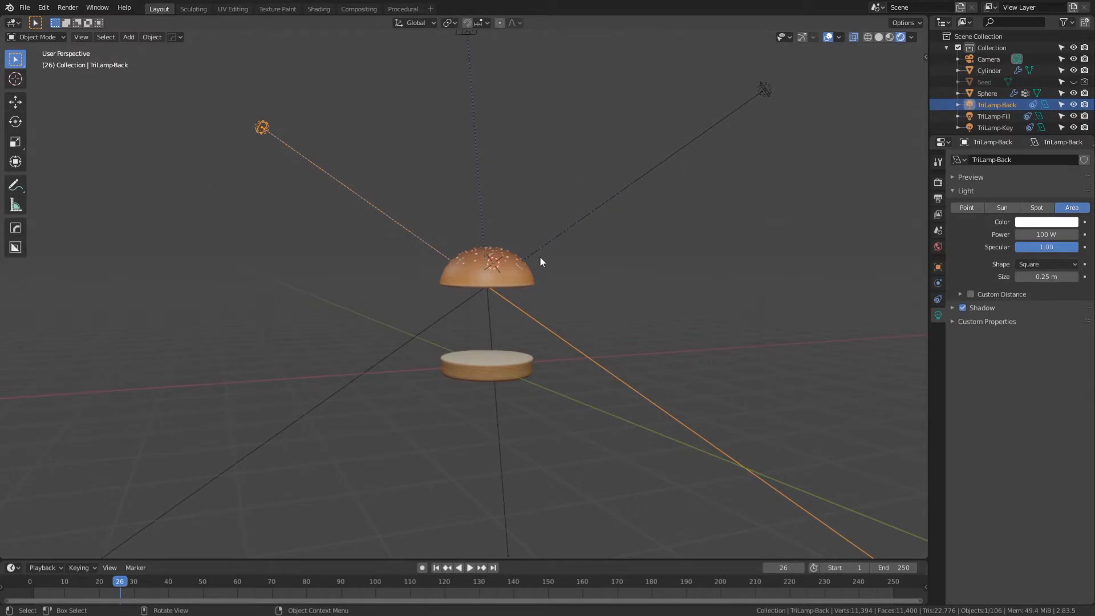
pyautogui.moveTo(804, 126); pyautogui.dragTo(696, 279, button='middle')
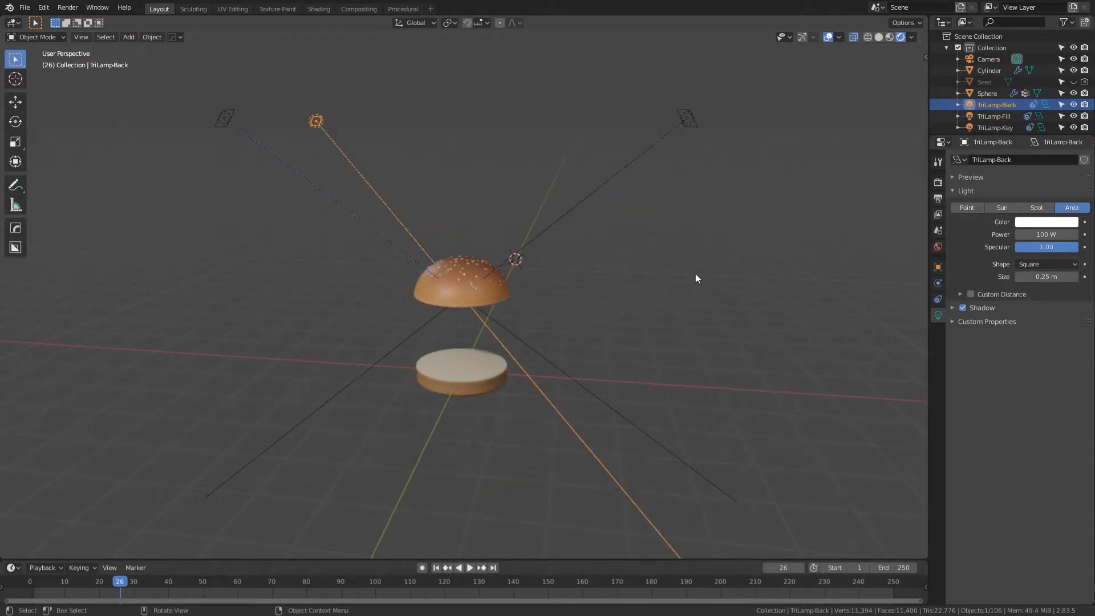
pyautogui.click(319, 9)
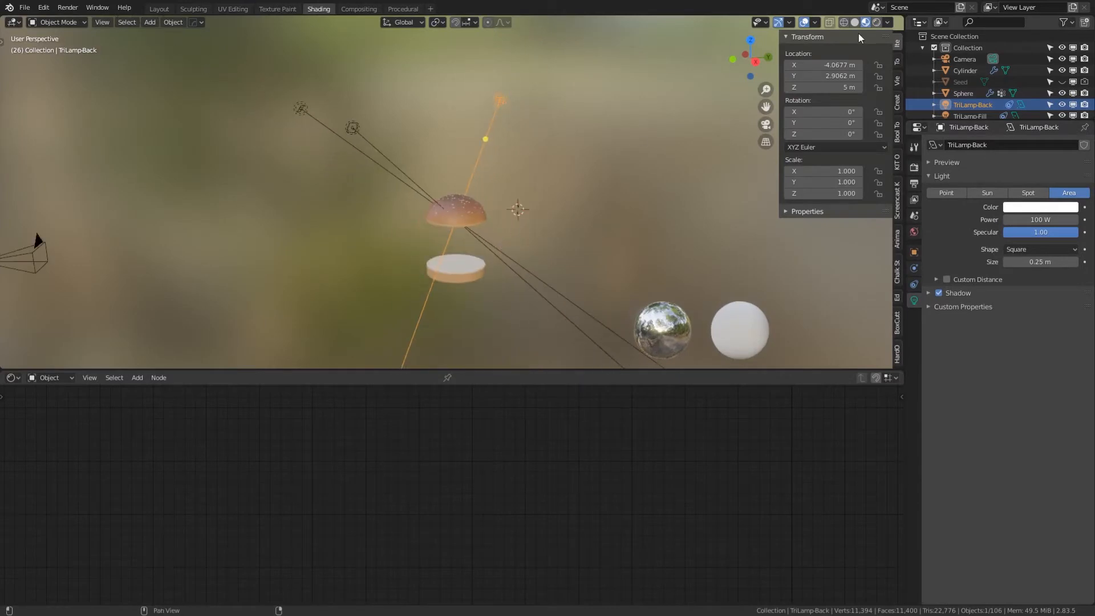
pyautogui.click(876, 21)
pyautogui.scroll(3, 484, 274)
pyautogui.moveTo(484, 272); pyautogui.dragTo(556, 225, button='middle')
pyautogui.scroll(-4, 603, 248)
pyautogui.click(576, 238)
pyautogui.scroll(3, 503, 257)
# Deselect the buns and switch the shader editor's shader type from Object to World.
pyautogui.click(437, 190)
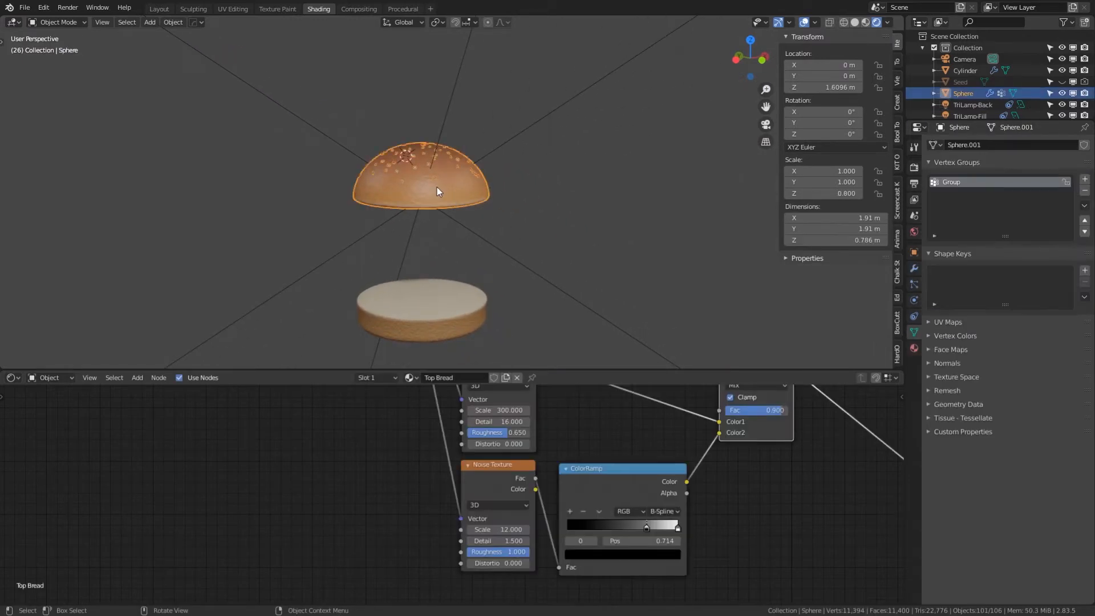
pyautogui.click(262, 290)
pyautogui.click(58, 378)
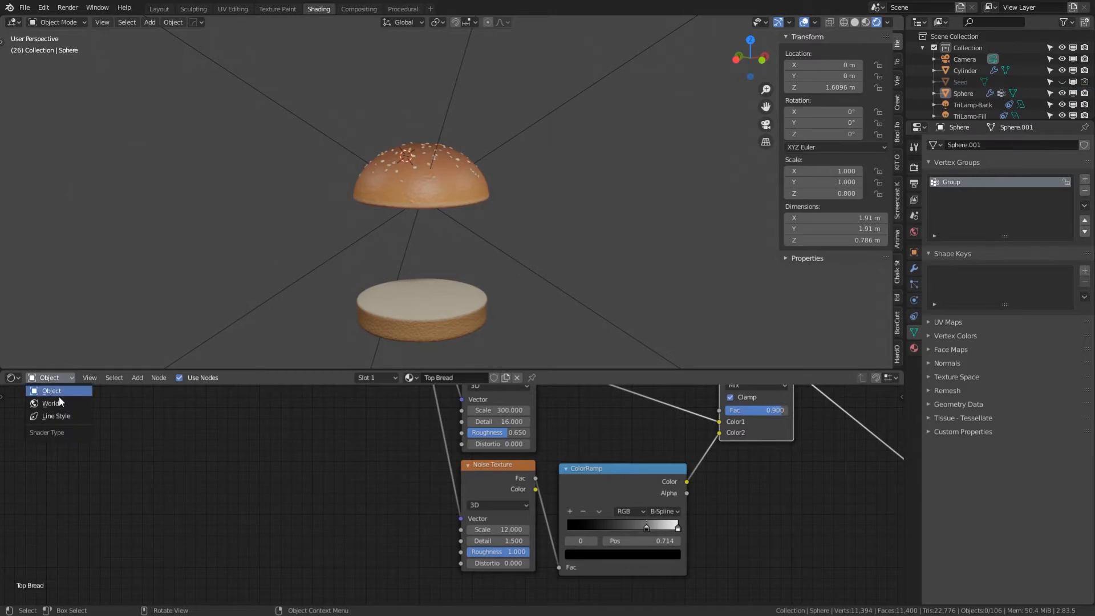
pyautogui.click(60, 403)
pyautogui.keyDown('shift'); pyautogui.moveTo(546, 255); pyautogui.dragTo(574, 208, button='middle'); pyautogui.keyUp('shift')
pyautogui.scroll(-1, 487, 350)
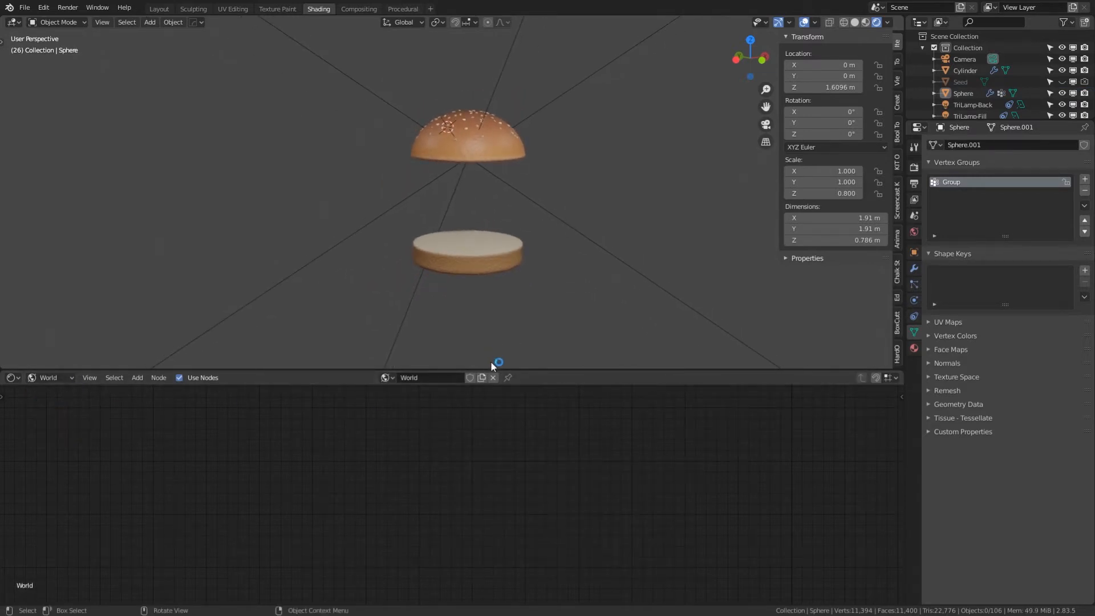
# Enlarge the shader editor area and bring the World's Background and World Output nodes into view.
pyautogui.moveTo(491, 370); pyautogui.dragTo(488, 274)
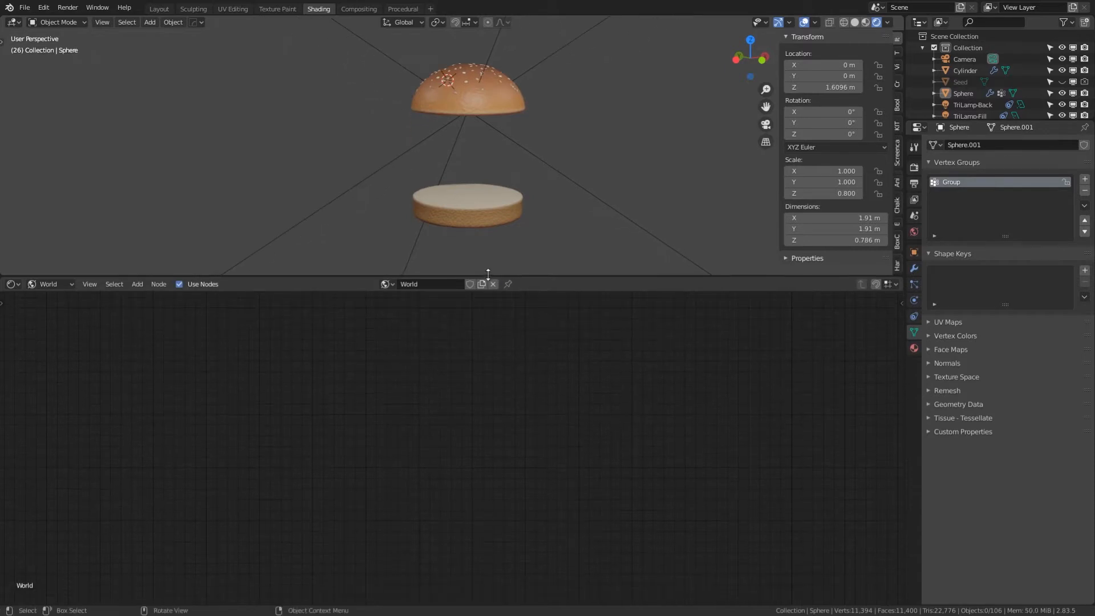
pyautogui.press('Home')
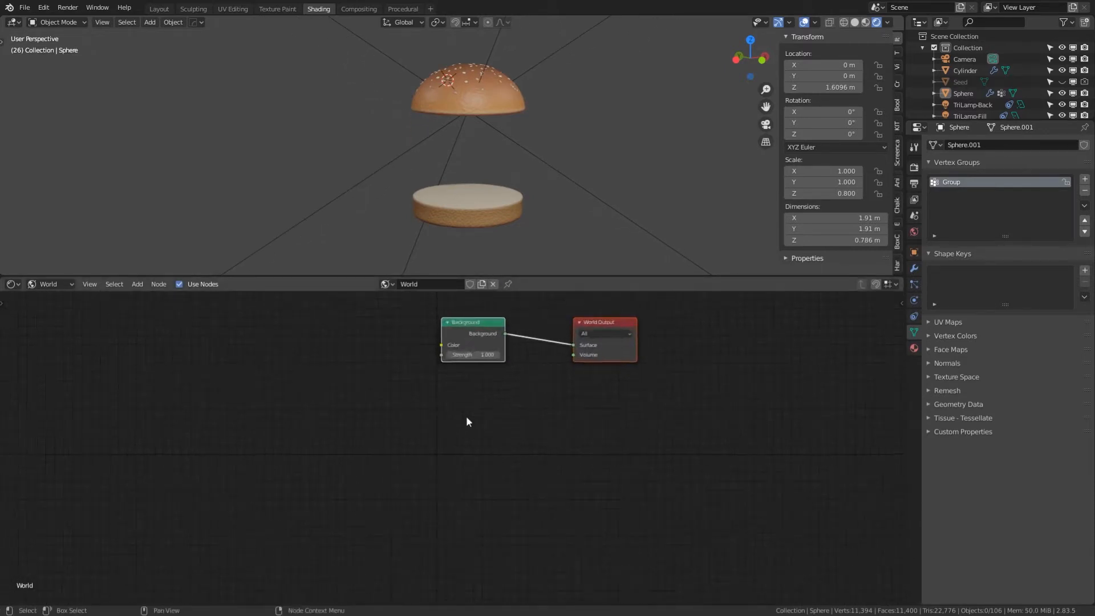
pyautogui.scroll(2, 466, 417)
pyautogui.moveTo(466, 425); pyautogui.dragTo(427, 484, button='middle')
pyautogui.scroll(3, 423, 497)
pyautogui.scroll(-6, 419, 480)
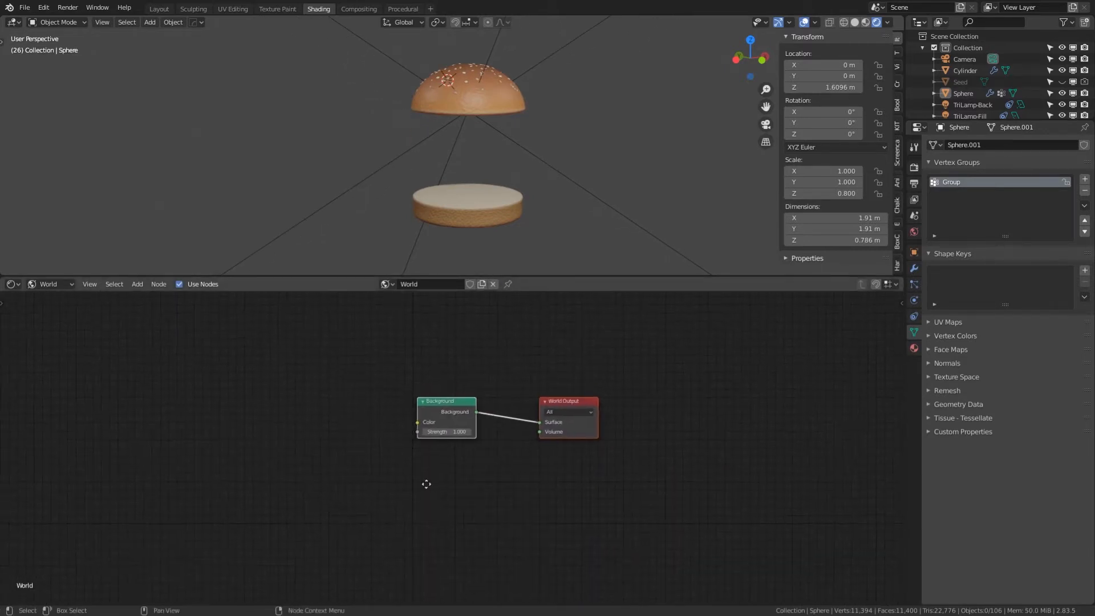
# Add an Environment Texture with Mapping and Texture Coordinate nodes to the Background node, and place them clear of it.
pyautogui.click(439, 403)
pyautogui.hotkey('ctrl', 't')
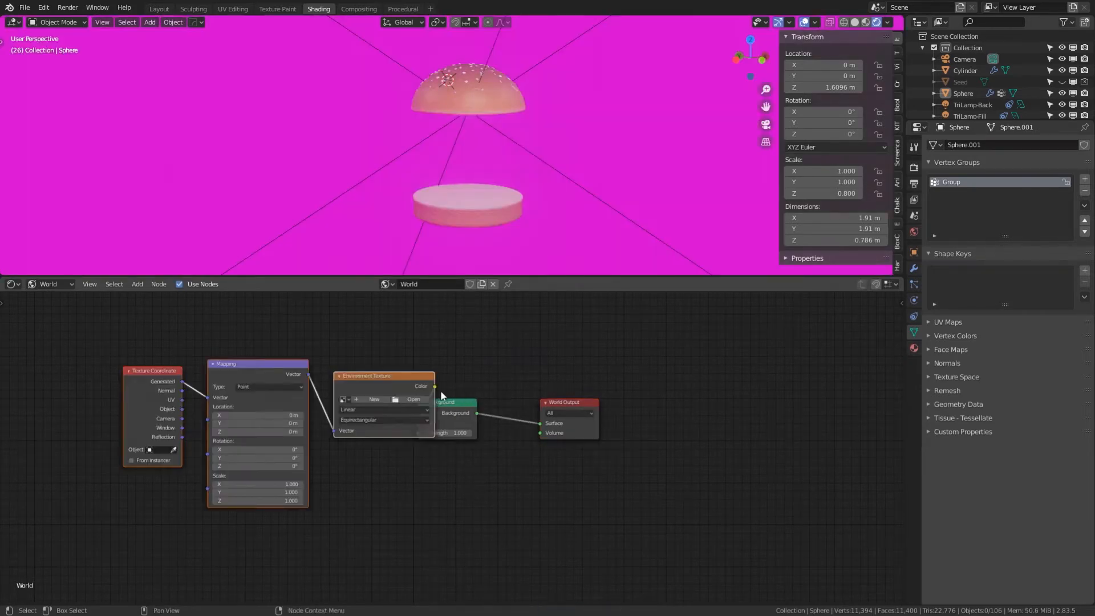
pyautogui.moveTo(381, 378); pyautogui.dragTo(320, 401)
pyautogui.moveTo(257, 409); pyautogui.dragTo(282, 398, button='middle')
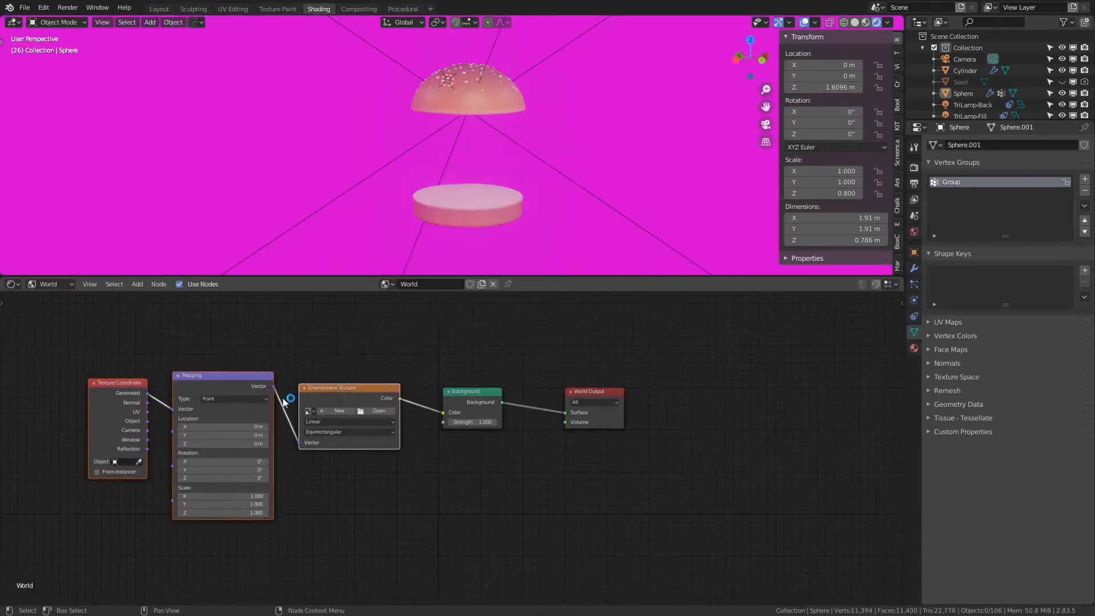
# Load the 293-free-hdri-skies-com HDR image into the Environment Texture node.
pyautogui.click(213, 340)
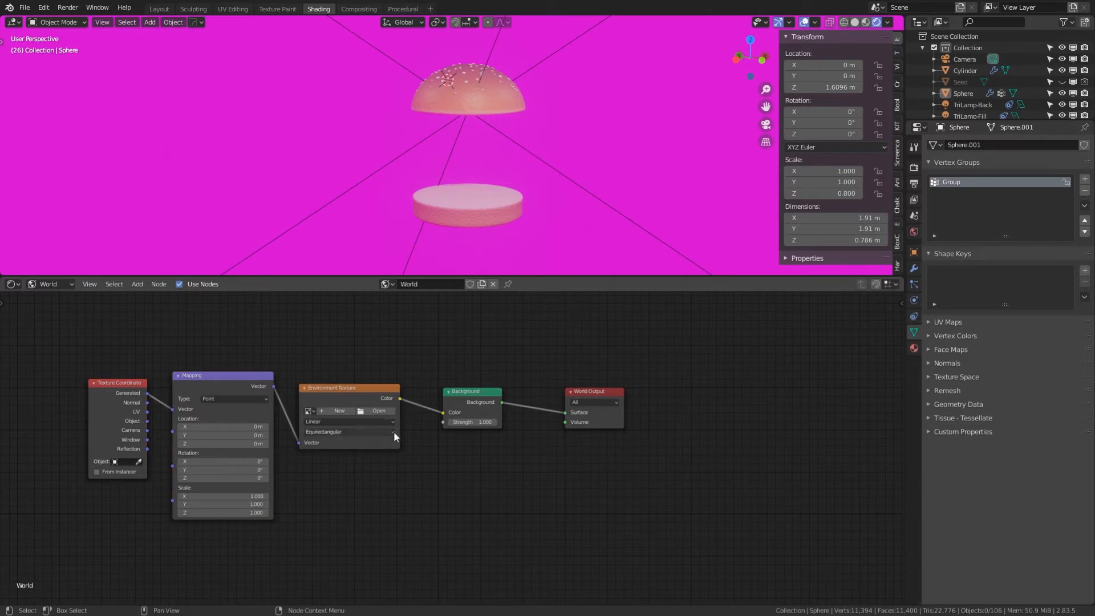
pyautogui.click(386, 411)
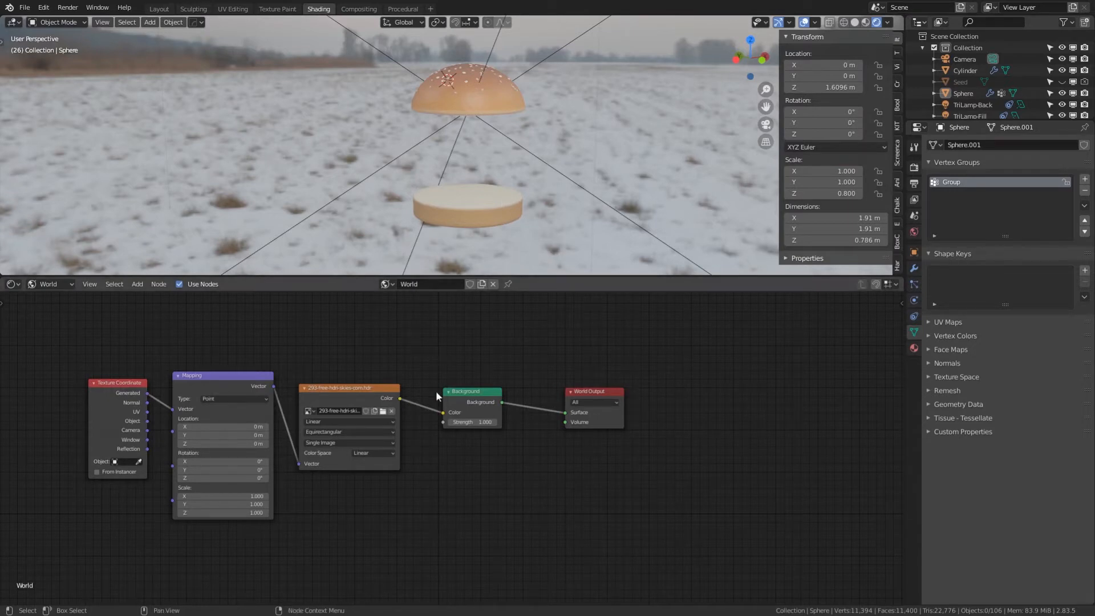
pyautogui.moveTo(466, 478); pyautogui.dragTo(494, 450, button='middle')
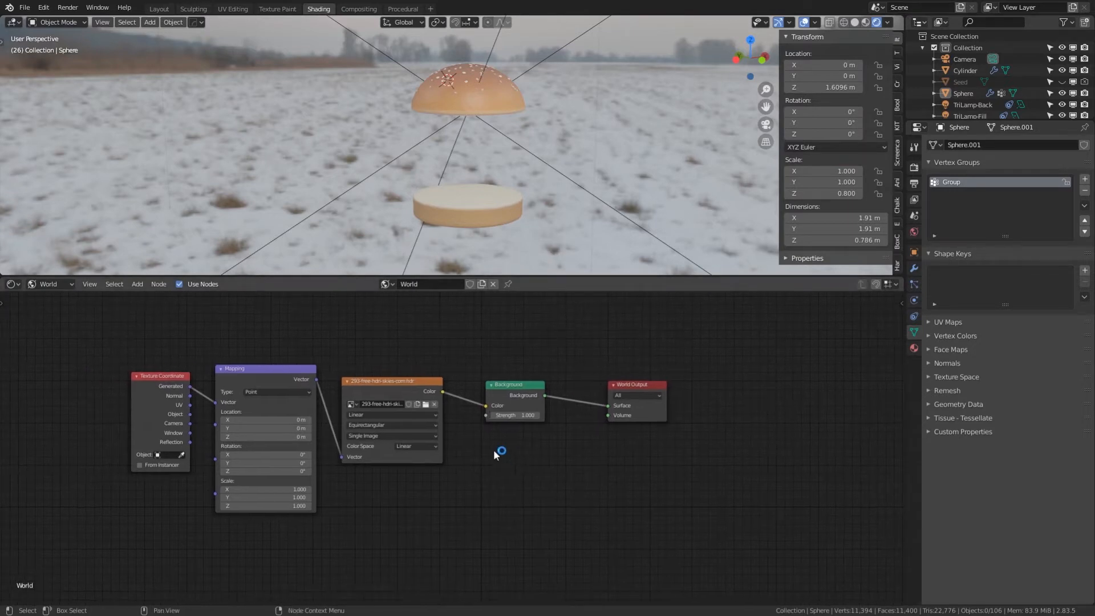
# Add a Light Path node to the World shader and place it above the Background node.
pyautogui.scroll(-3, 506, 367)
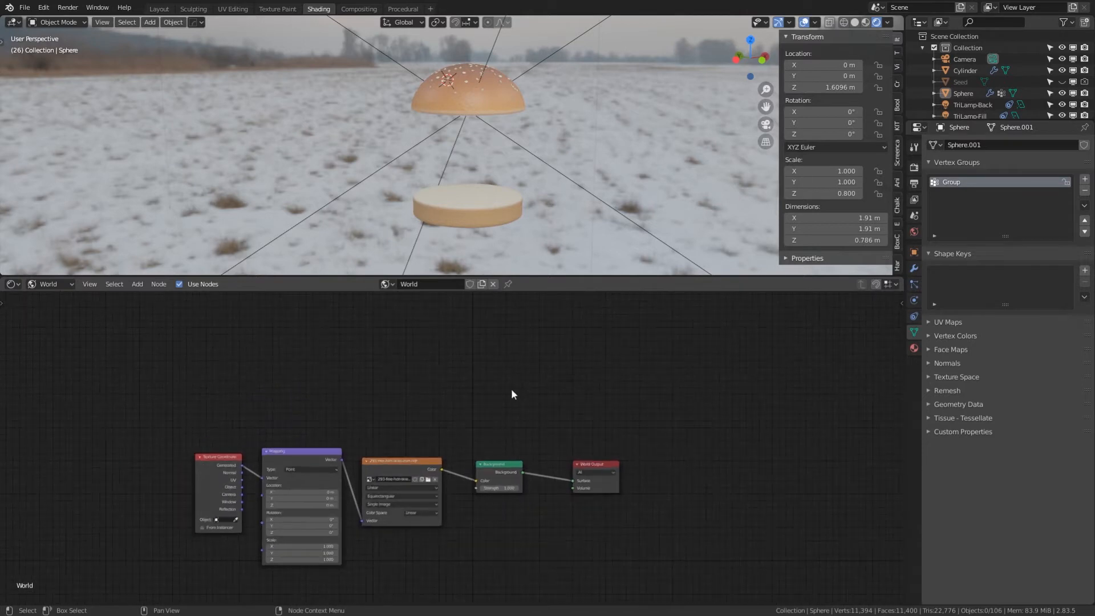
pyautogui.moveTo(554, 346); pyautogui.dragTo(542, 380, button='middle')
pyautogui.hotkey('shift', 'a')
pyautogui.click(538, 377)
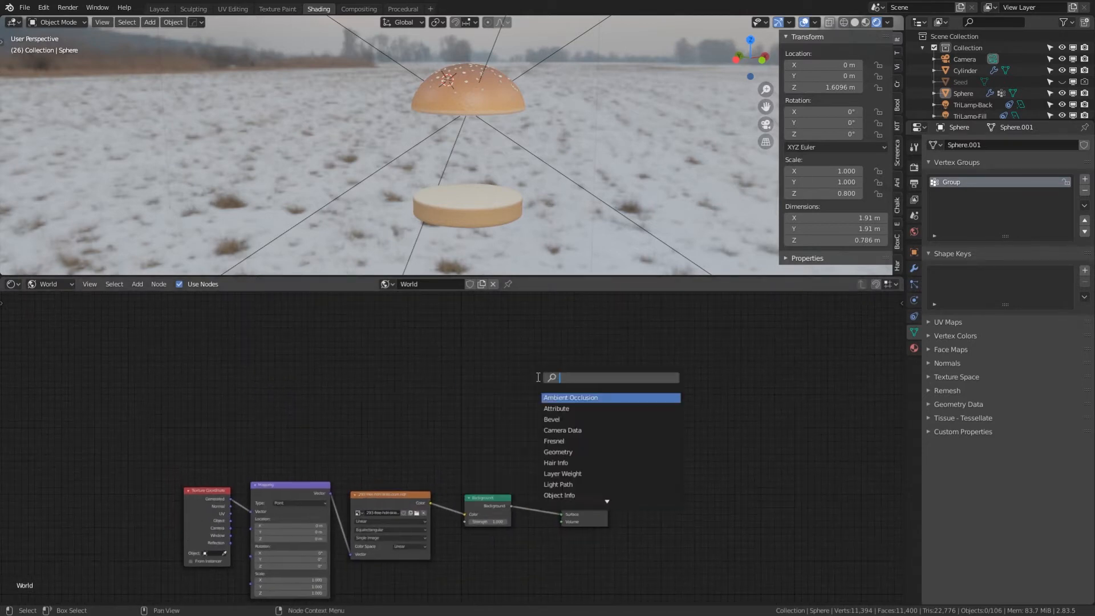
pyautogui.write('Li')
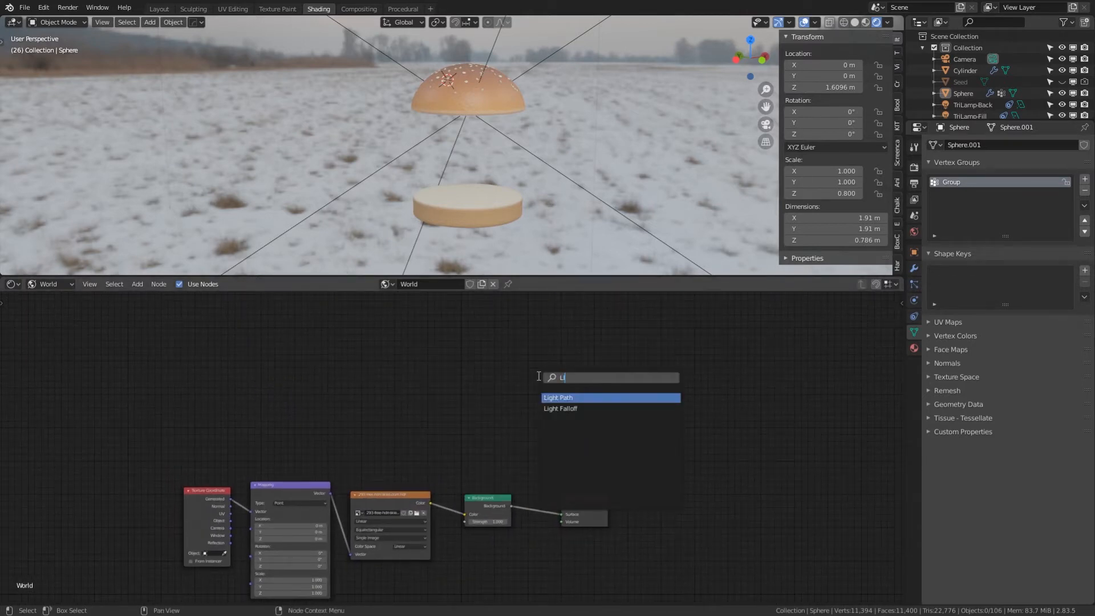
pyautogui.write('GH')
pyautogui.click(565, 401)
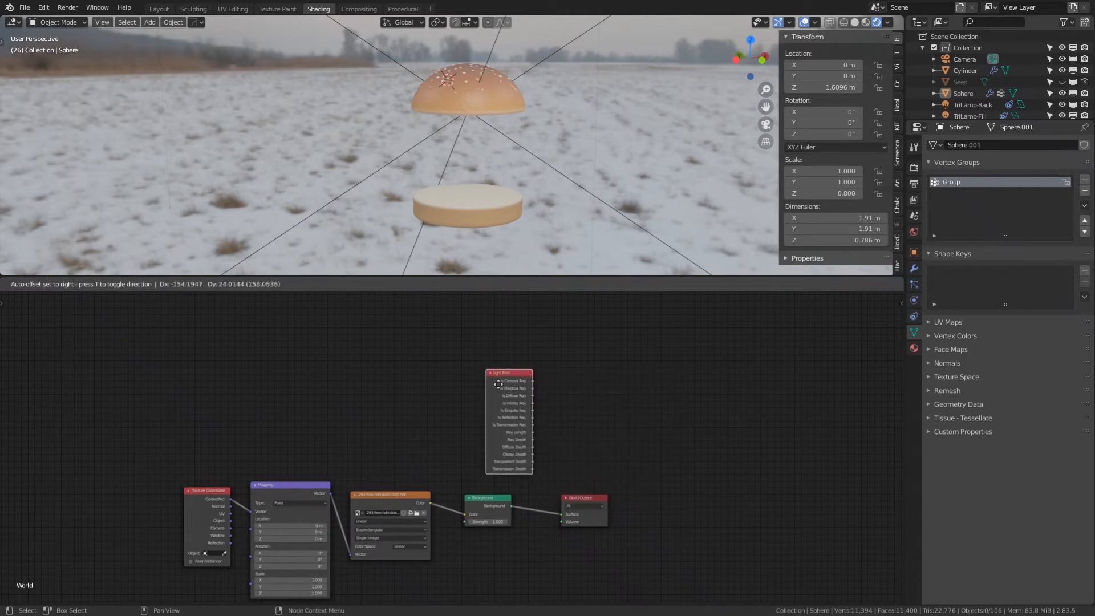
pyautogui.click(464, 365)
pyautogui.moveTo(540, 439); pyautogui.dragTo(511, 388, button='middle')
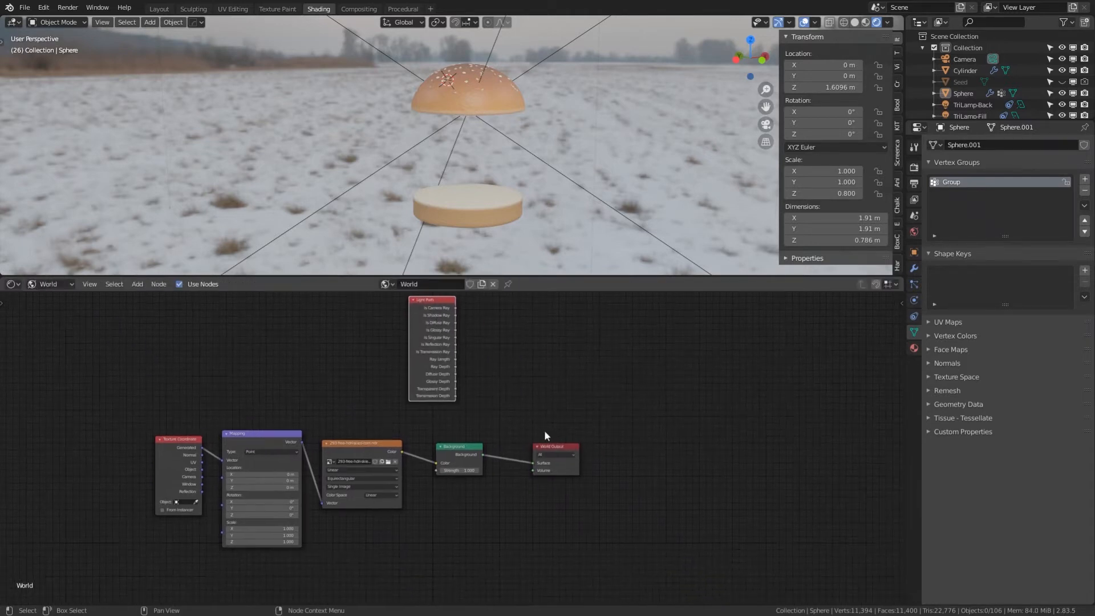
# Move the World Output node farther from the Background node, and duplicate the Background node directly below the original.
pyautogui.moveTo(556, 447); pyautogui.dragTo(623, 440)
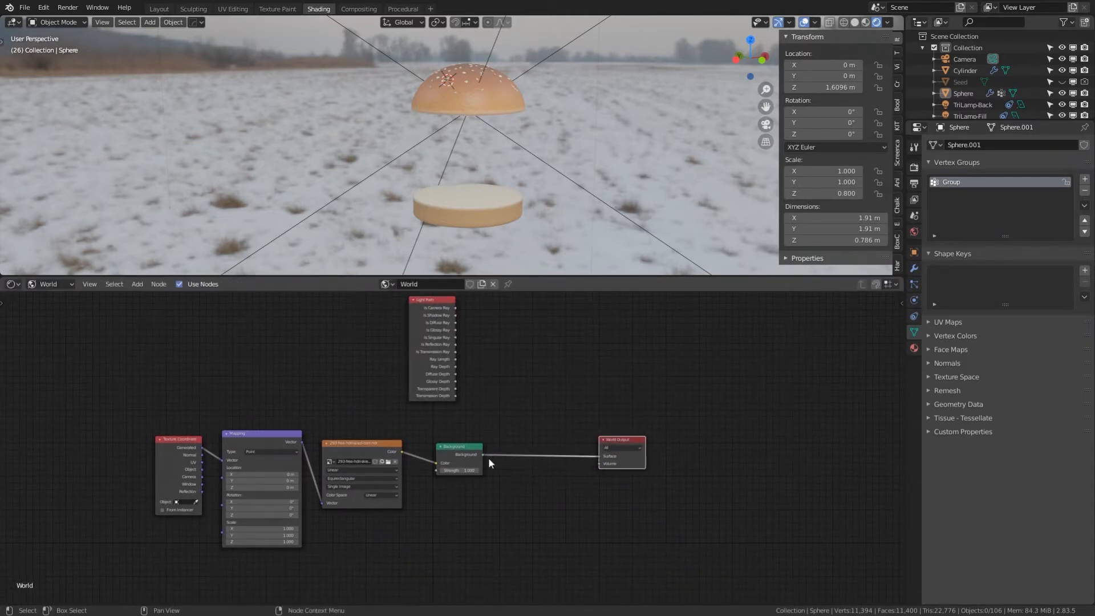
pyautogui.click(463, 452)
pyautogui.hotkey('shift', 'd')
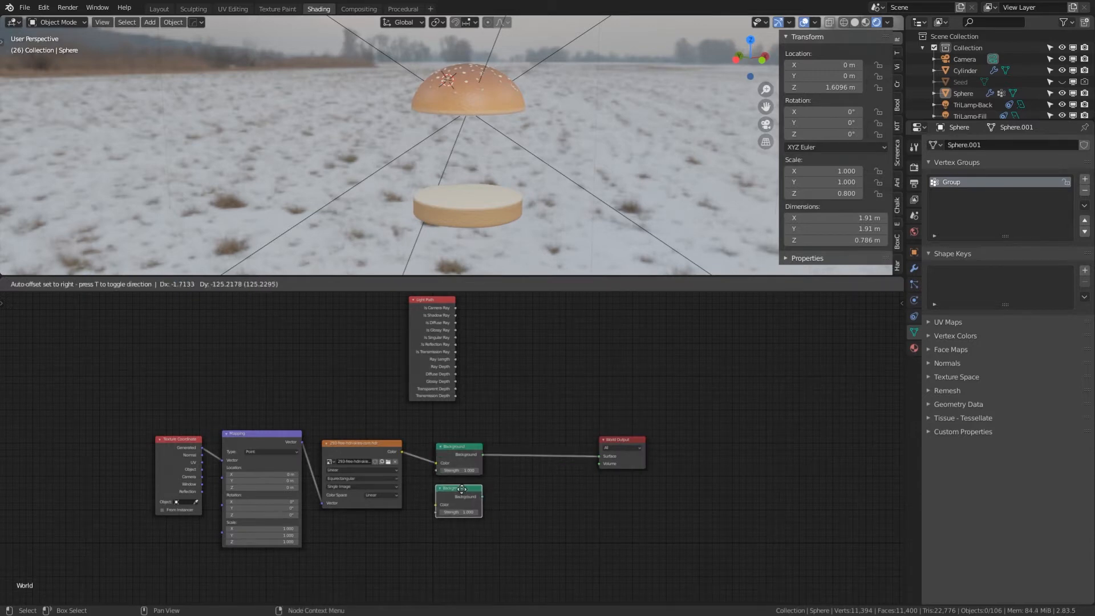
pyautogui.click(462, 495)
# Insert a Mix Shader before World Output, feed the duplicate Background into its second Shader input, and connect Is Camera Ray to Fac.
pyautogui.hotkey('shift', 'a')
pyautogui.click(520, 412)
pyautogui.write('Mi')
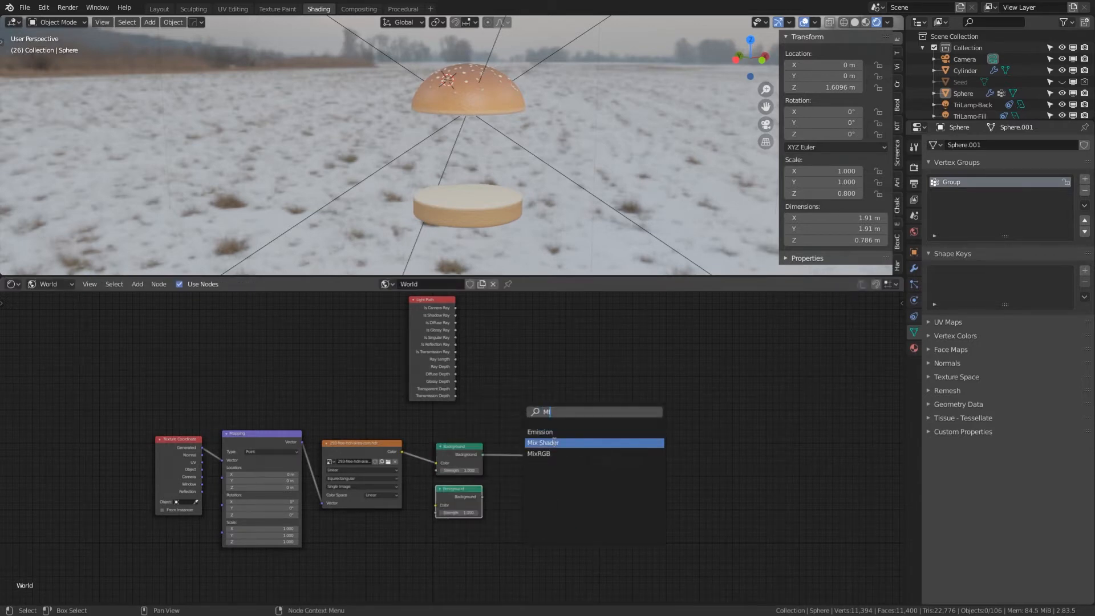
pyautogui.click(555, 442)
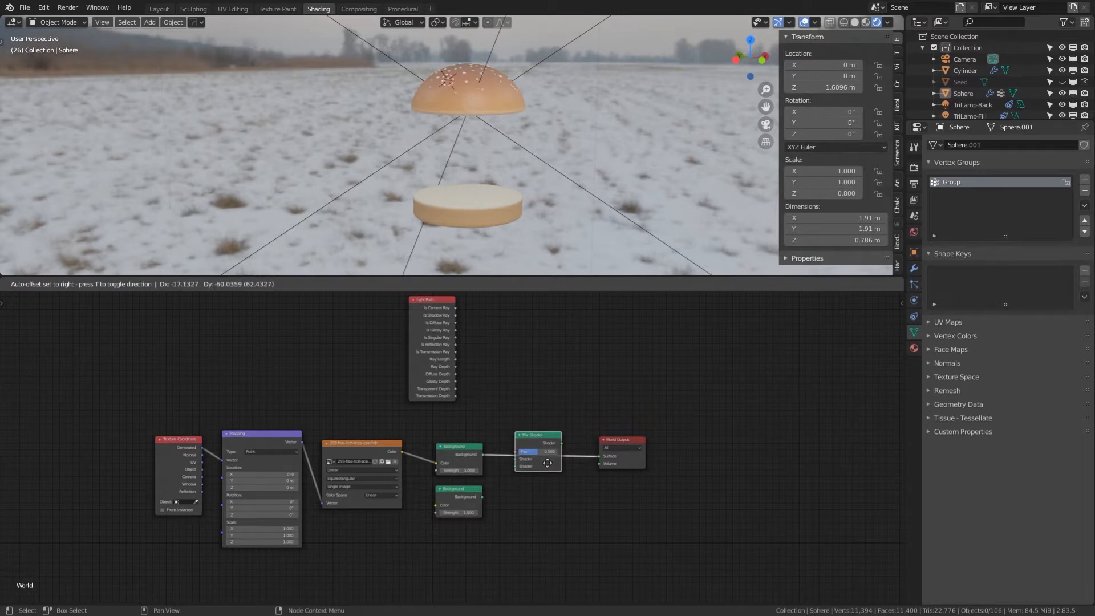
pyautogui.click(545, 457)
pyautogui.moveTo(483, 497); pyautogui.dragTo(515, 461)
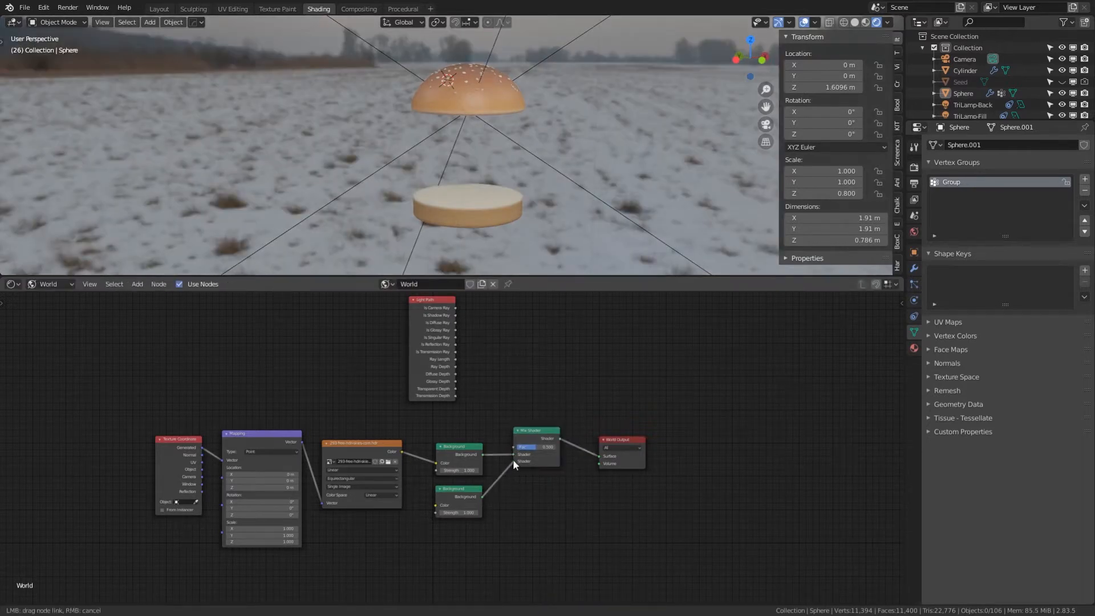
pyautogui.moveTo(456, 308); pyautogui.dragTo(514, 448)
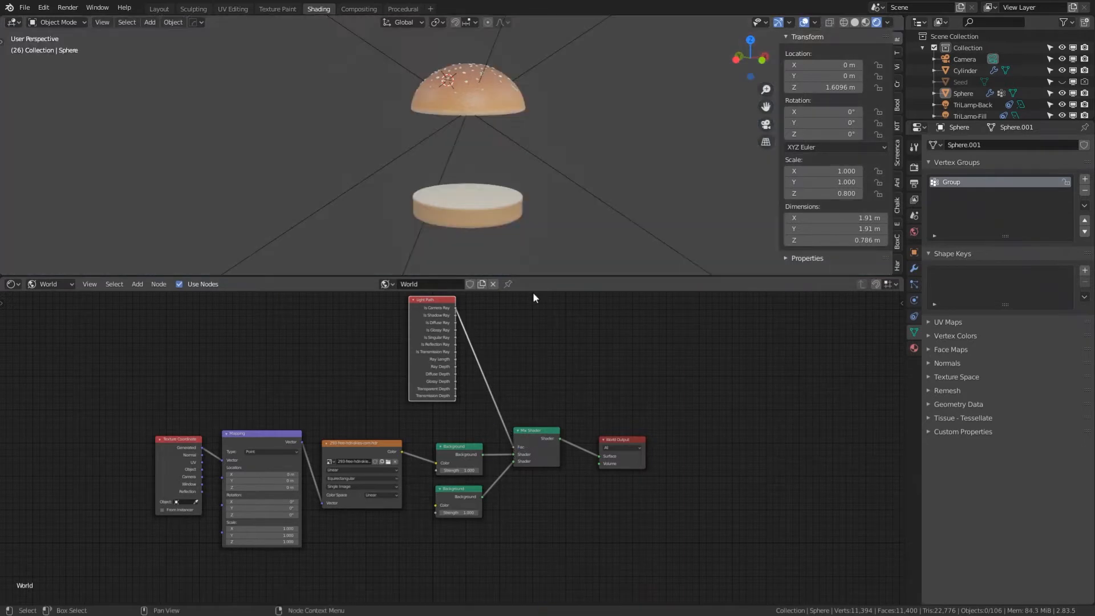
pyautogui.doubleClick(459, 470)
pyautogui.write('0.1')
pyautogui.press('Escape')
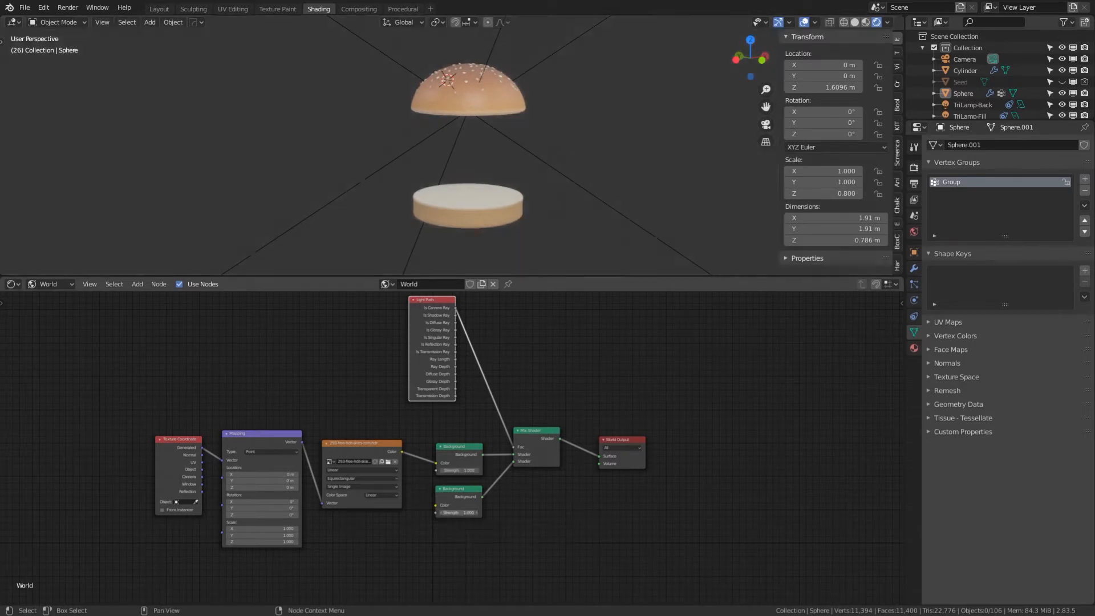
pyautogui.doubleClick(458, 512)
pyautogui.write('1.1')
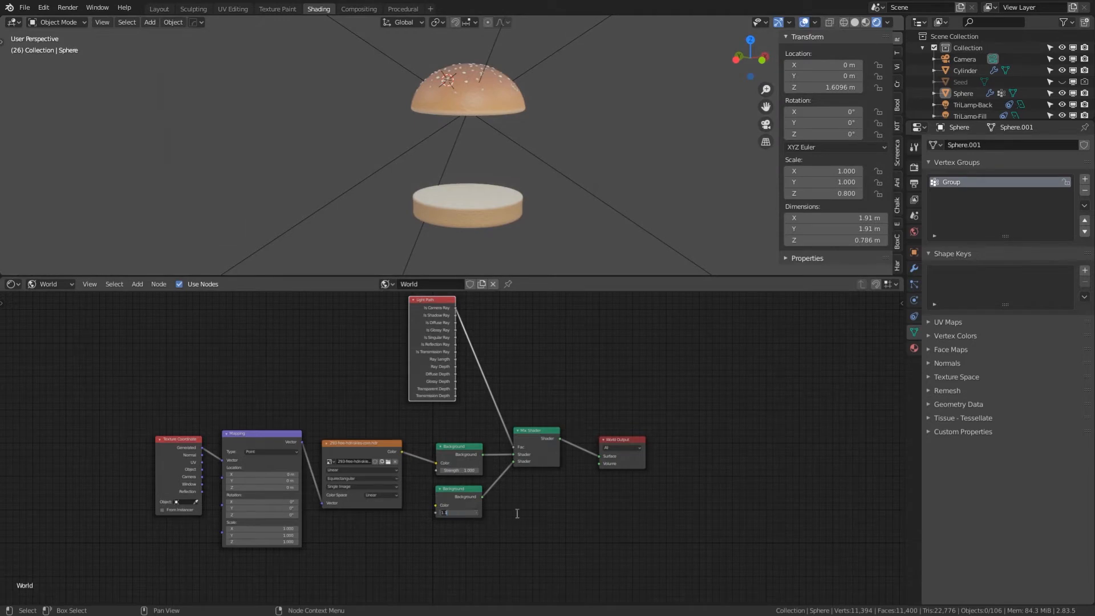
pyautogui.press('Escape')
# Try a dark brown colour on the duplicate Background node, and undo the colour change.
pyautogui.click(468, 505)
pyautogui.moveTo(491, 449)
pyautogui.mouseDown()
pyautogui.moveTo(496, 423)
pyautogui.moveTo(484, 416)
pyautogui.moveTo(477, 439)
pyautogui.moveTo(489, 441)
pyautogui.mouseUp()
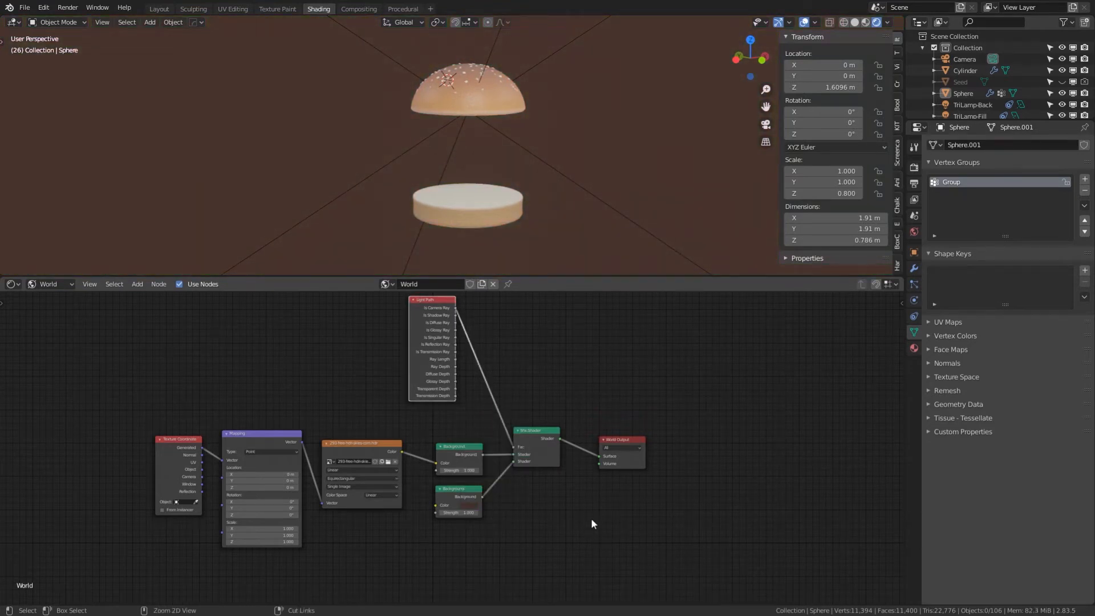
pyautogui.click(469, 506)
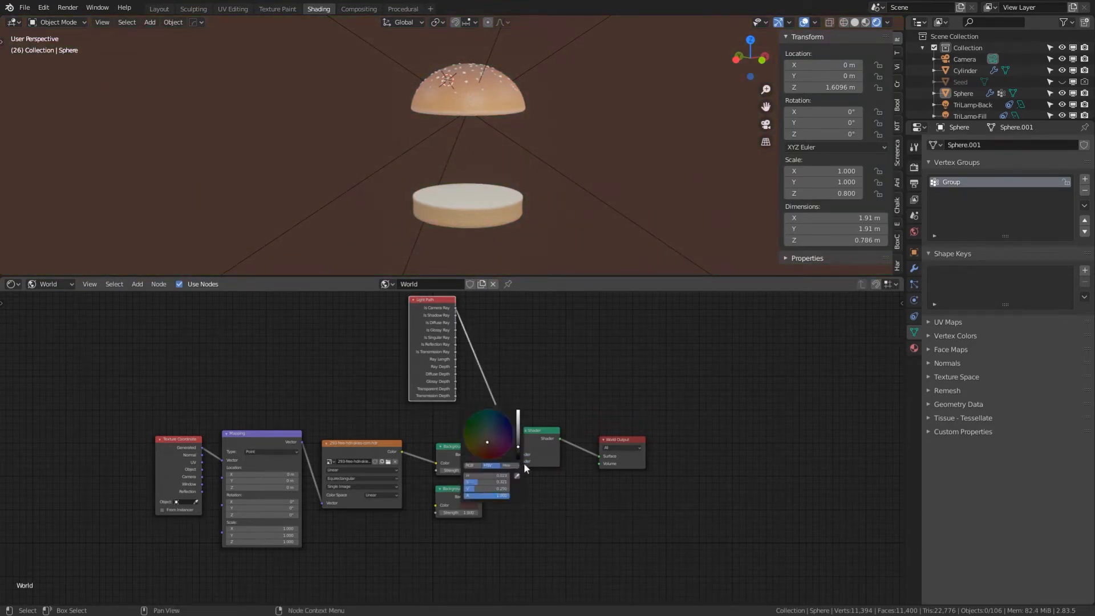
pyautogui.click(563, 520)
pyautogui.hotkey('ctrl', 'z')
pyautogui.hotkey('ctrl', 'z')
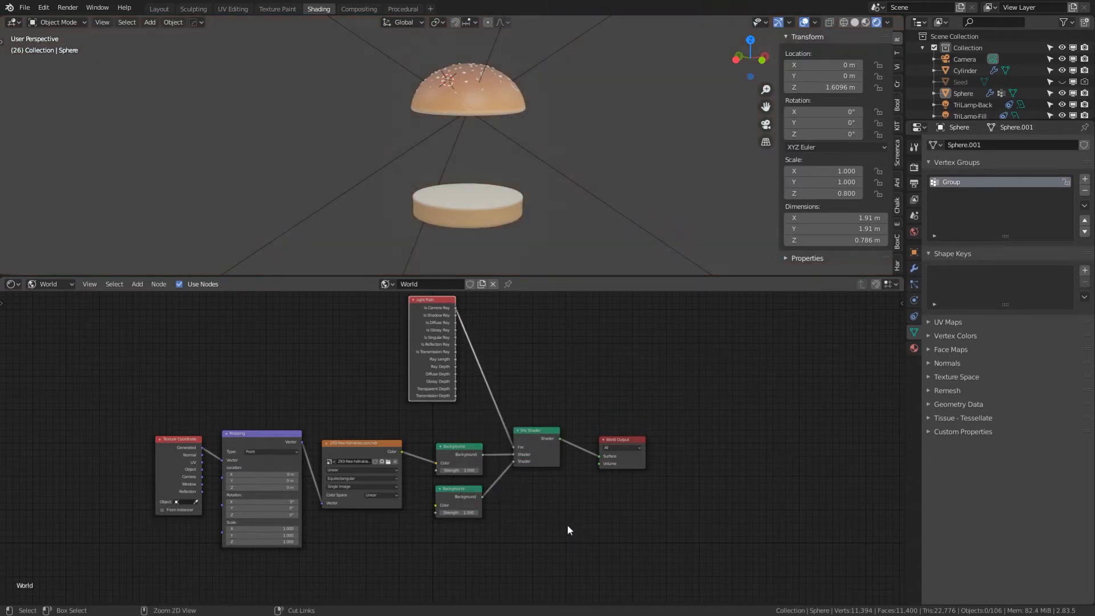
pyautogui.click(567, 523)
# Switch to the Layout workspace and turn on the viewport gizmos.
pyautogui.scroll(-3, 565, 206)
pyautogui.moveTo(566, 196); pyautogui.dragTo(542, 204, button='middle')
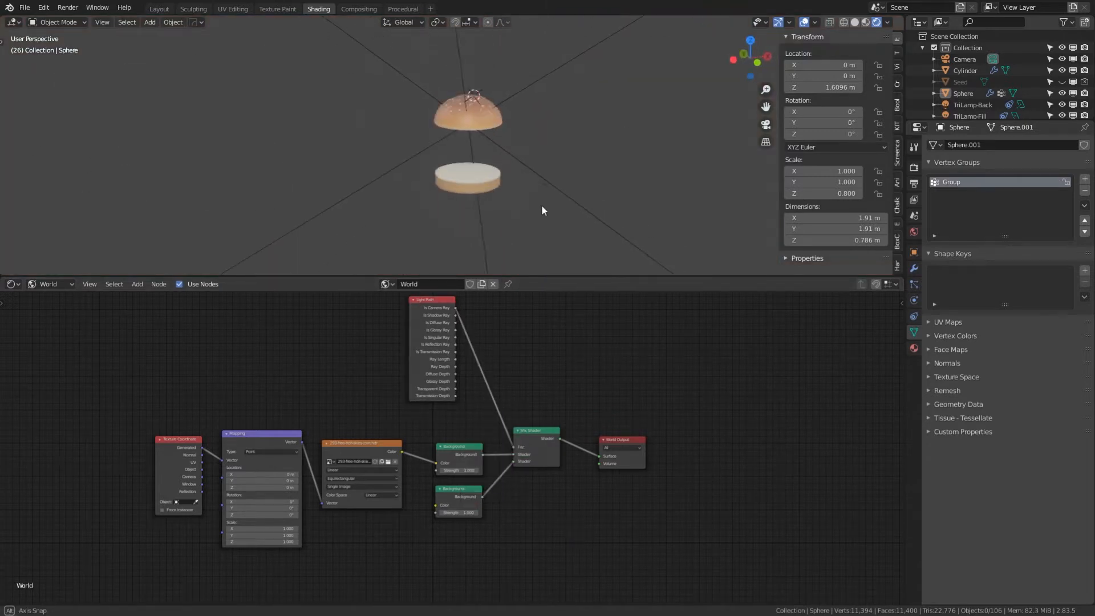
pyautogui.click(160, 9)
pyautogui.moveTo(322, 278); pyautogui.dragTo(344, 244, button='middle')
pyautogui.scroll(5, 369, 303)
pyautogui.scroll(-3, 361, 300)
pyautogui.moveTo(361, 300)
pyautogui.mouseDown(button='middle')
pyautogui.moveTo(369, 335)
pyautogui.moveTo(383, 332)
pyautogui.moveTo(372, 311)
pyautogui.mouseUp(button='middle')
pyautogui.scroll(-4, 364, 268)
pyautogui.moveTo(361, 250); pyautogui.dragTo(326, 227, button='middle')
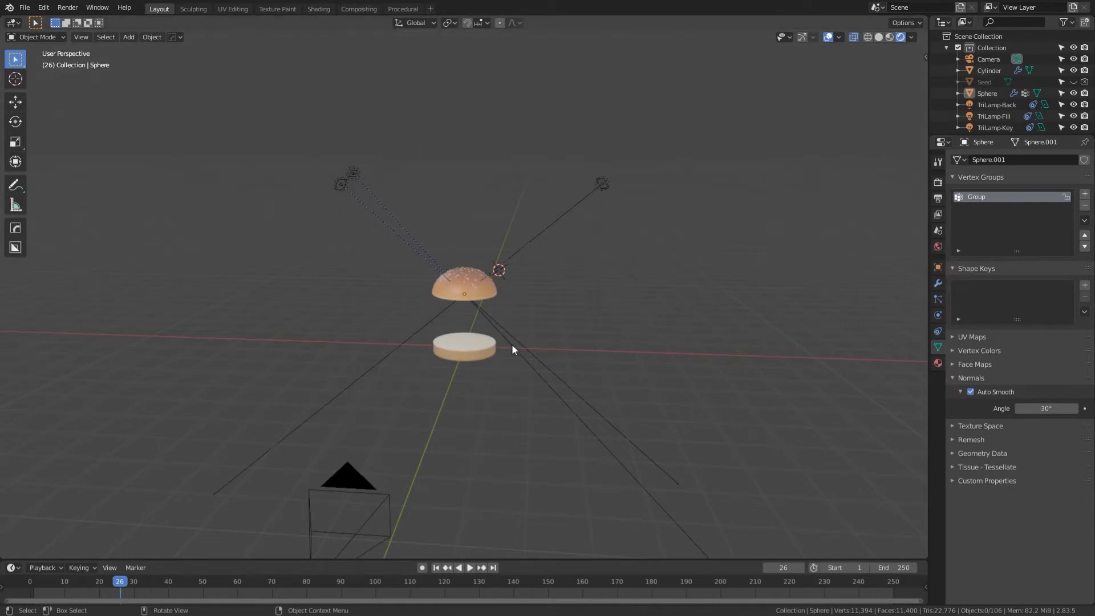
pyautogui.moveTo(556, 320); pyautogui.dragTo(574, 257, button='middle')
pyautogui.click(802, 38)
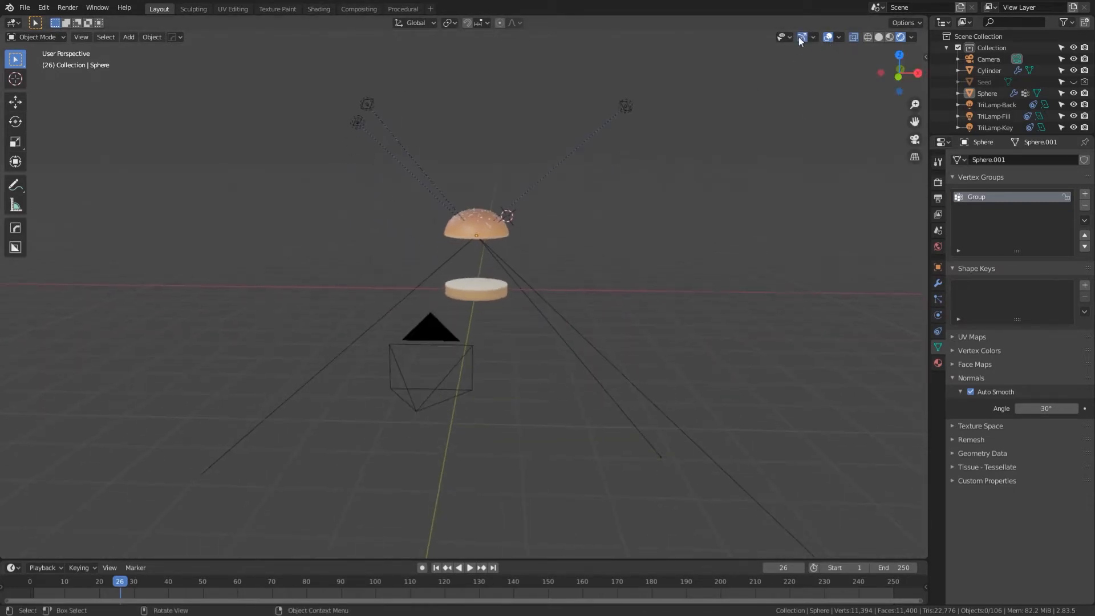
pyautogui.moveTo(488, 362); pyautogui.dragTo(632, 258, button='middle')
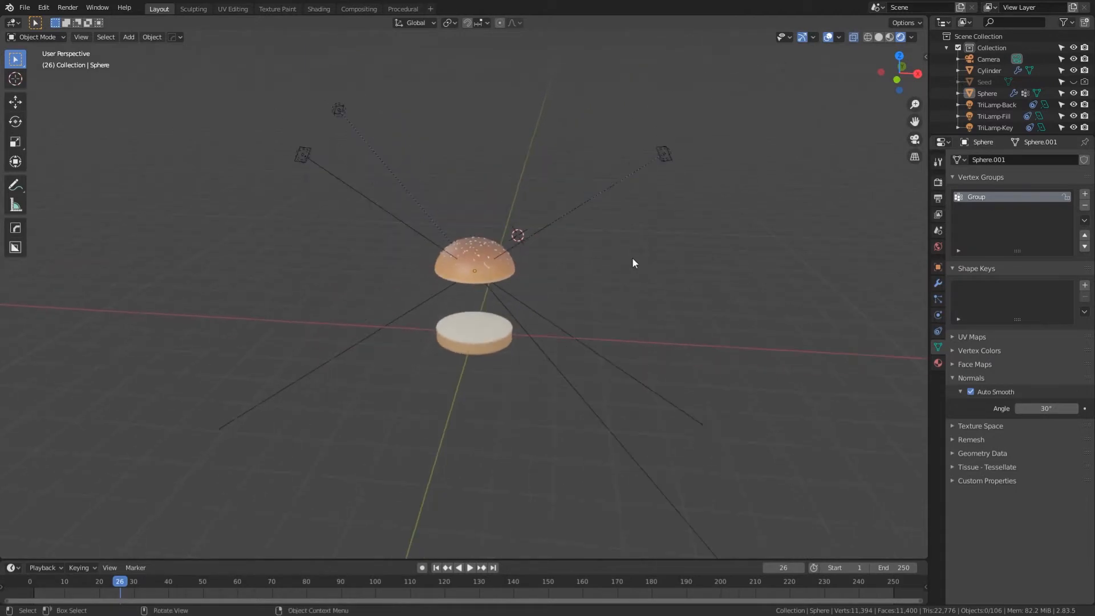
# Select the bottom bun and snap the 3D cursor to the world origin.
pyautogui.click(463, 337)
pyautogui.moveTo(517, 400); pyautogui.dragTo(731, 143, button='middle')
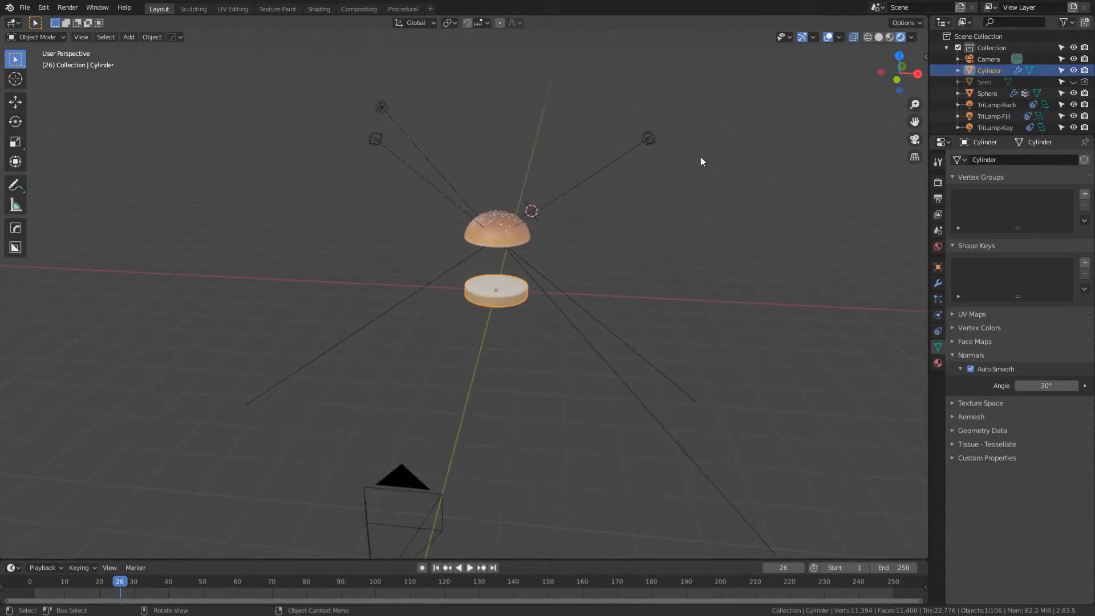
pyautogui.scroll(2, 557, 360)
pyautogui.hotkey('shift', 's')
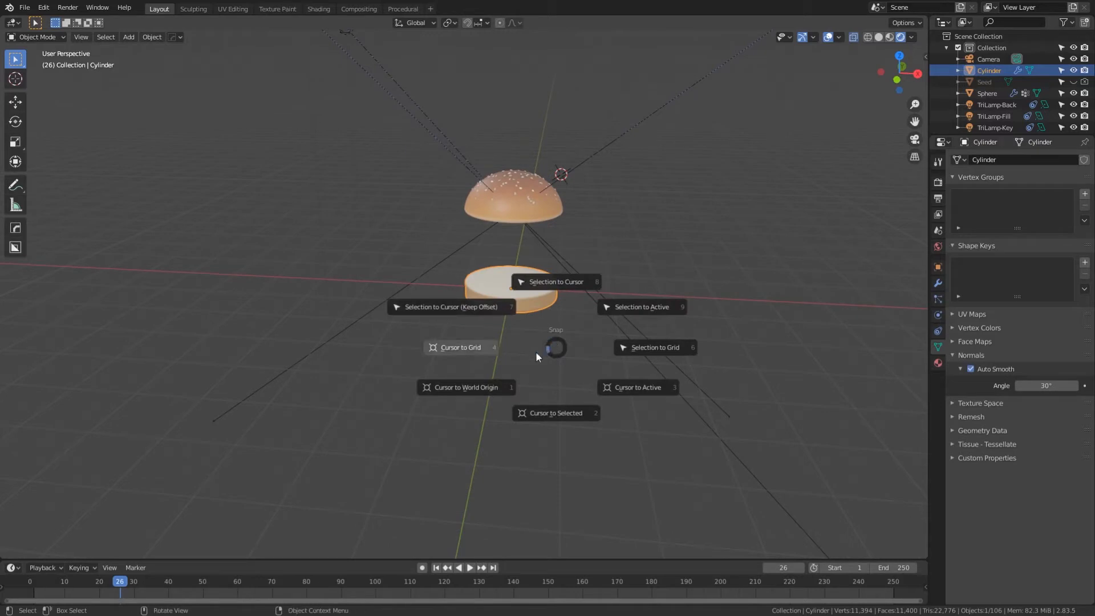
pyautogui.click(487, 388)
# Add a torus at the 3D cursor with 12 major segments and 6 minor segments.
pyautogui.moveTo(486, 381); pyautogui.dragTo(553, 344, button='middle')
pyautogui.scroll(2, 547, 359)
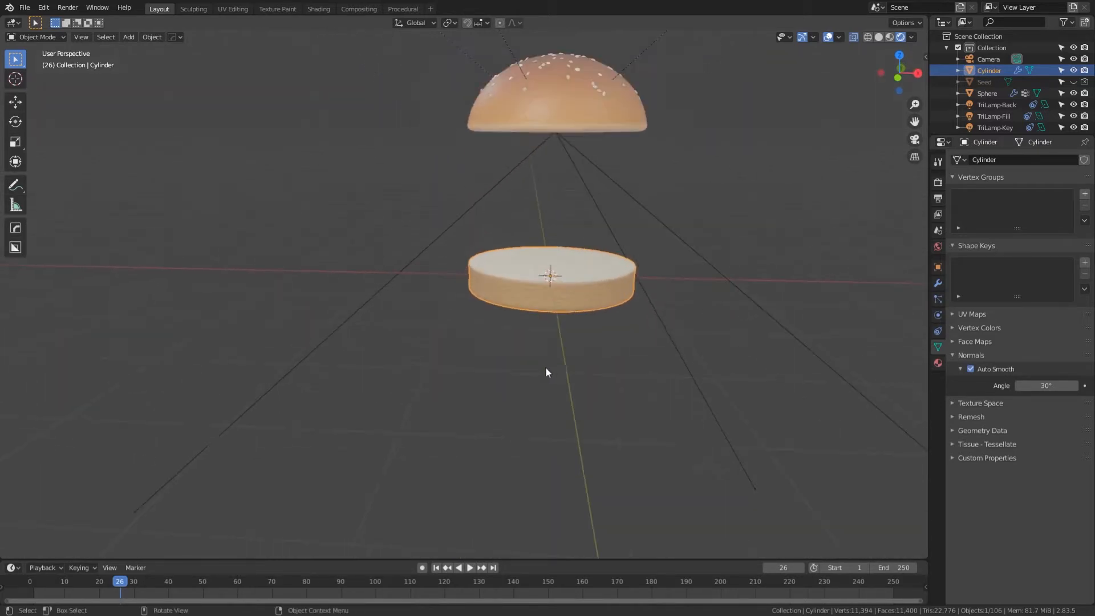
pyautogui.keyDown('shift'); pyautogui.moveTo(649, 371); pyautogui.dragTo(597, 378, button='middle'); pyautogui.keyUp('shift')
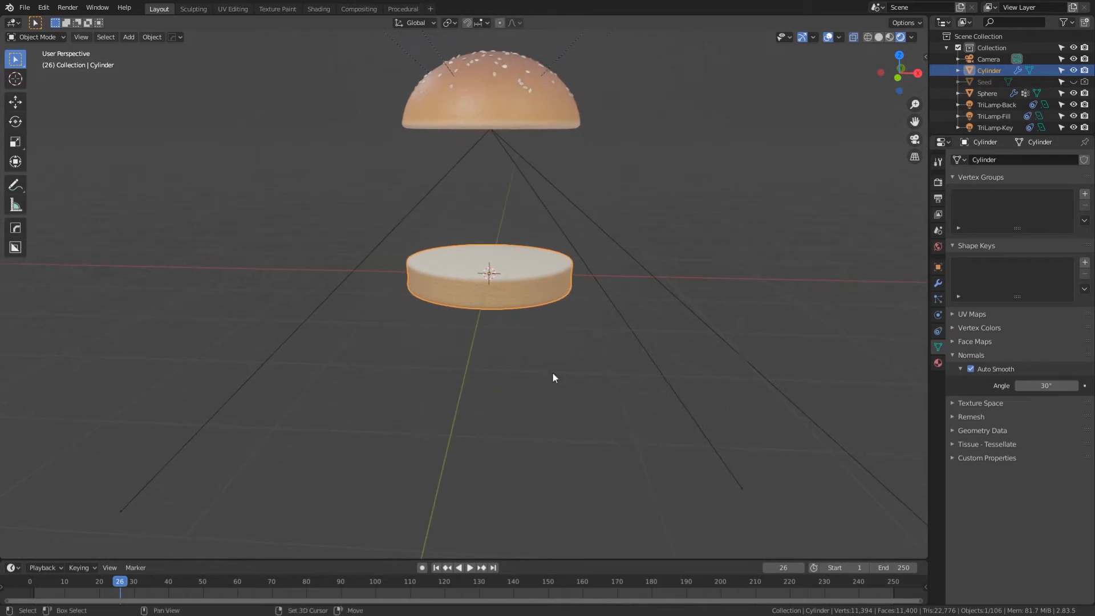
pyautogui.hotkey('shift', 'a')
pyautogui.moveTo(549, 372)
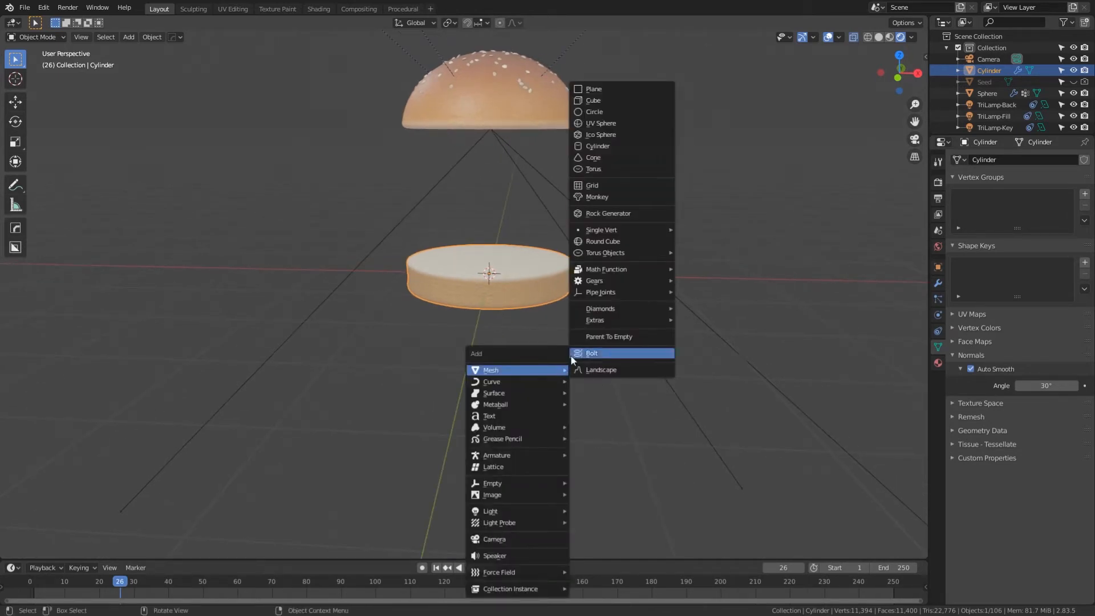
pyautogui.click(605, 169)
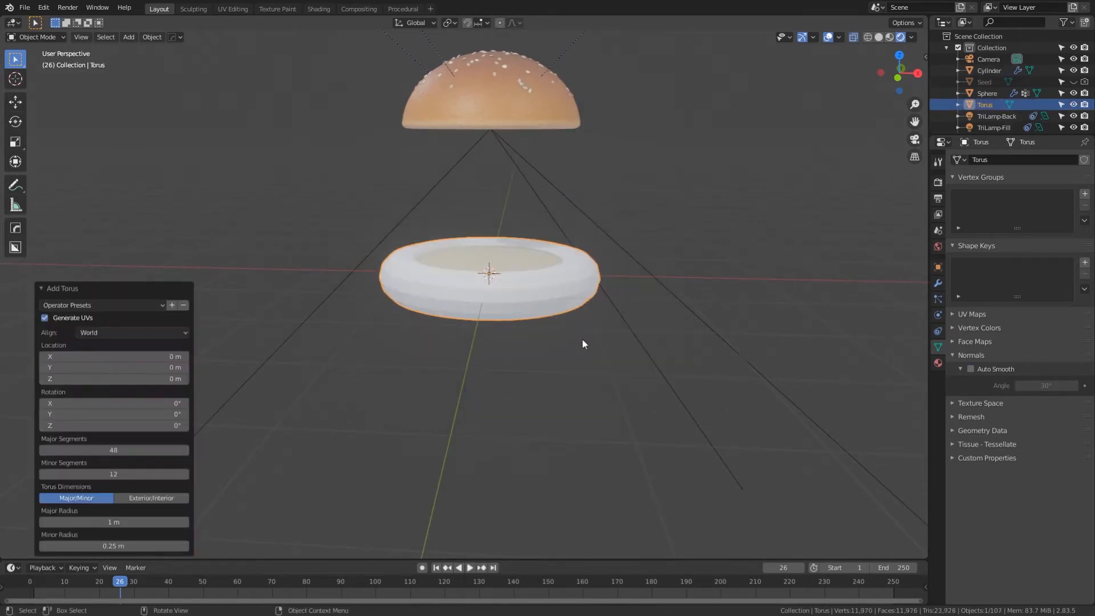
pyautogui.click(132, 450)
pyautogui.click(120, 474)
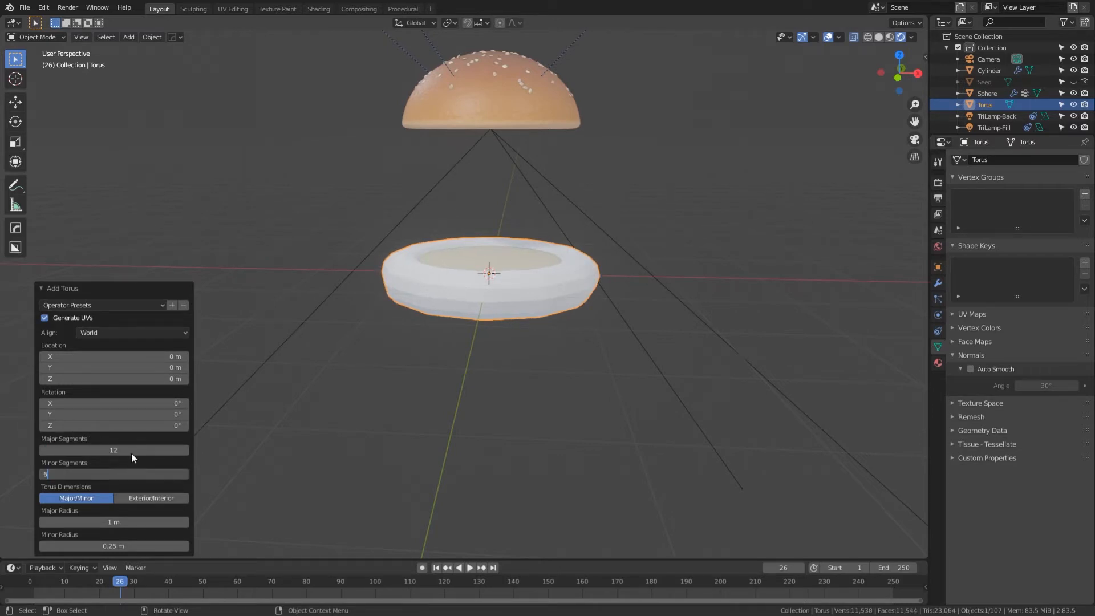
pyautogui.write('6')
pyautogui.press('Return')
# Raise the torus about 0.38 m along Z so it sits over the bottom bun.
pyautogui.moveTo(429, 363); pyautogui.dragTo(469, 368, button='middle')
pyautogui.click(535, 293)
pyautogui.moveTo(583, 332); pyautogui.dragTo(561, 320, button='middle')
pyautogui.click(564, 265)
pyautogui.moveTo(566, 278); pyautogui.dragTo(543, 312, button='middle')
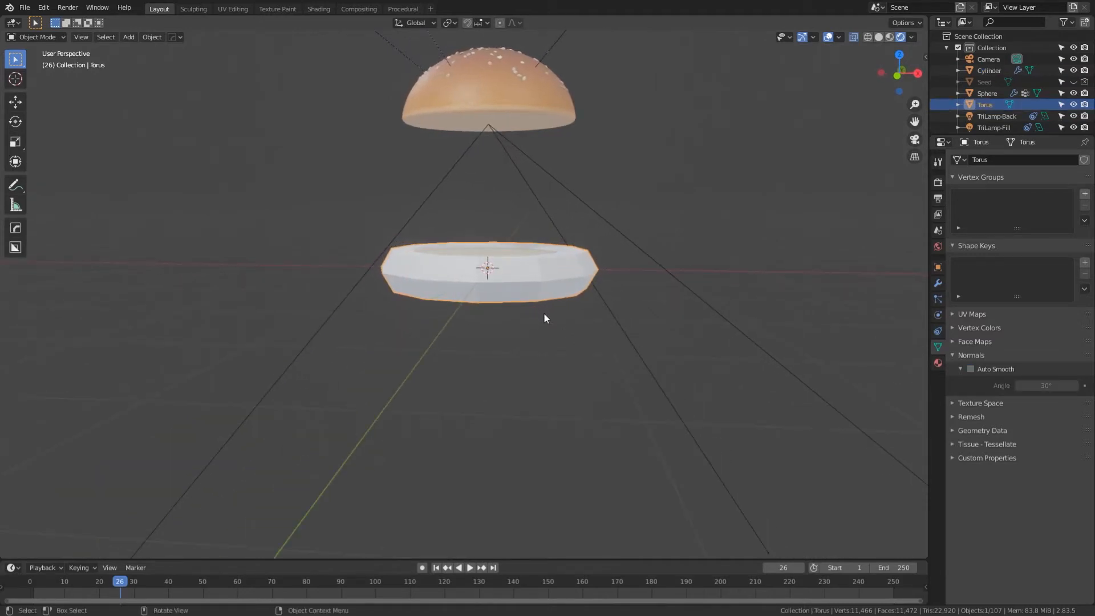
pyautogui.press('g')
pyautogui.press('z')
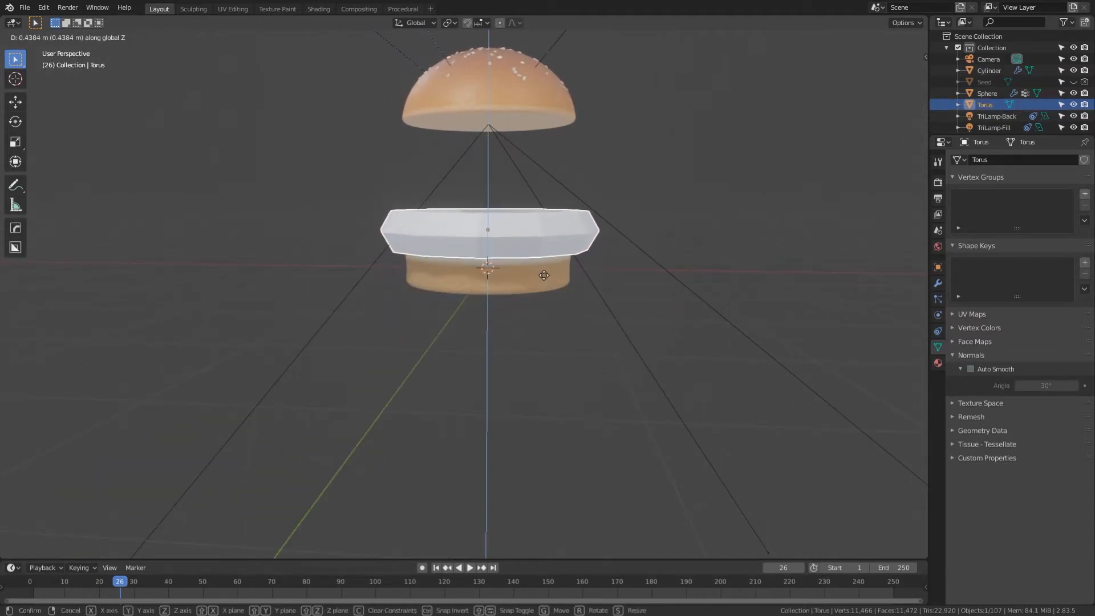
pyautogui.click(519, 317)
# Scale the torus by about 1.09 along Z and raise it slightly, about 0.04 m, above the bottom bun.
pyautogui.scroll(5, 519, 317)
pyautogui.moveTo(521, 313); pyautogui.dragTo(537, 279, button='middle')
pyautogui.scroll(-3, 520, 317)
pyautogui.scroll(-1, 520, 317)
pyautogui.press('s')
pyautogui.press('z')
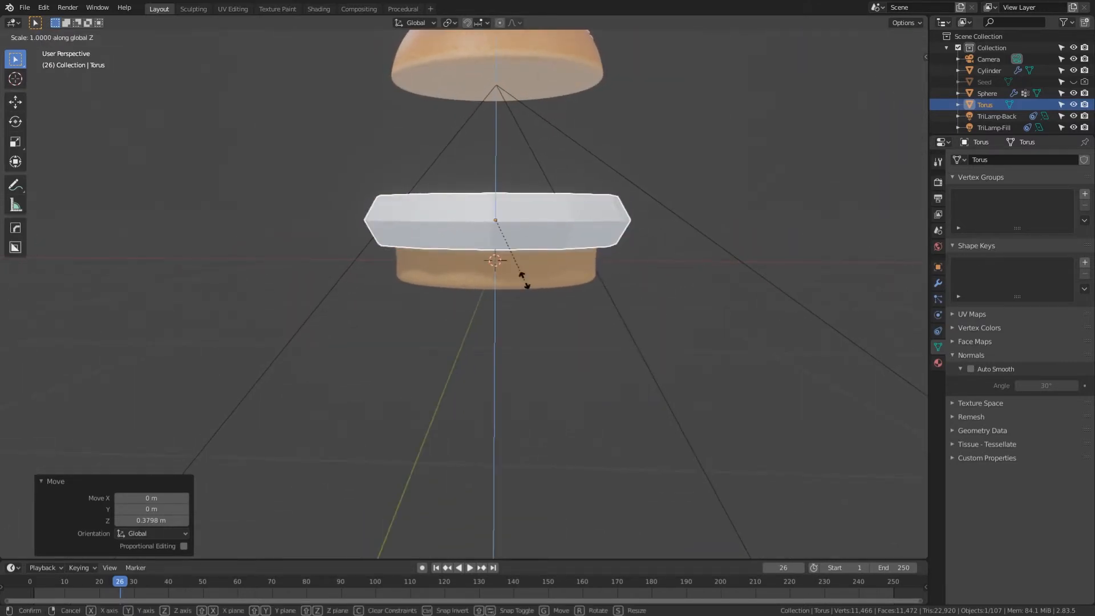
pyautogui.click(522, 288)
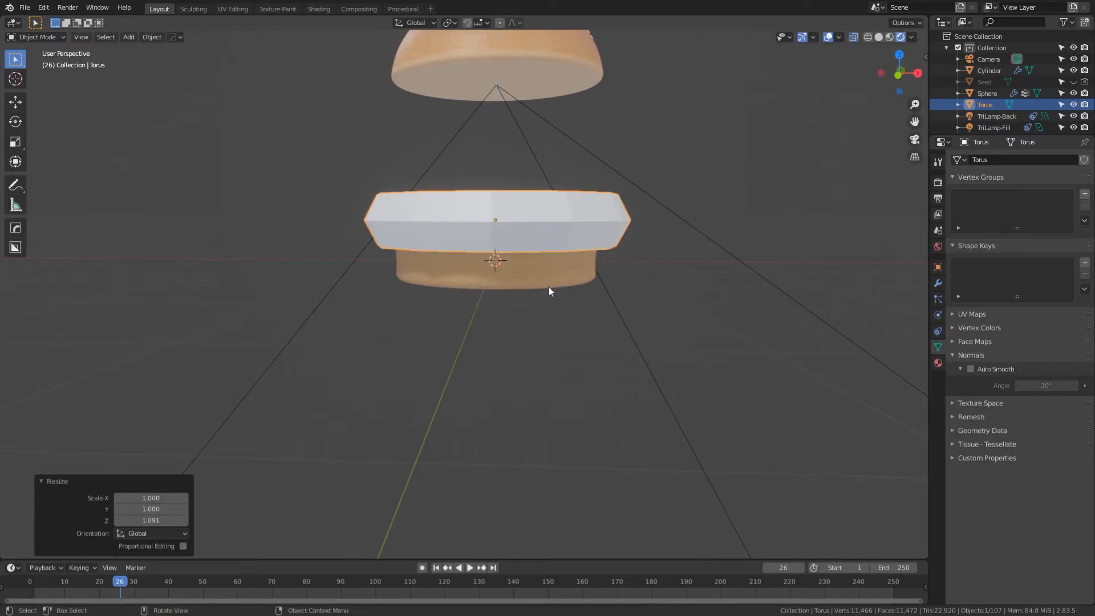
pyautogui.press('g')
pyautogui.press('z')
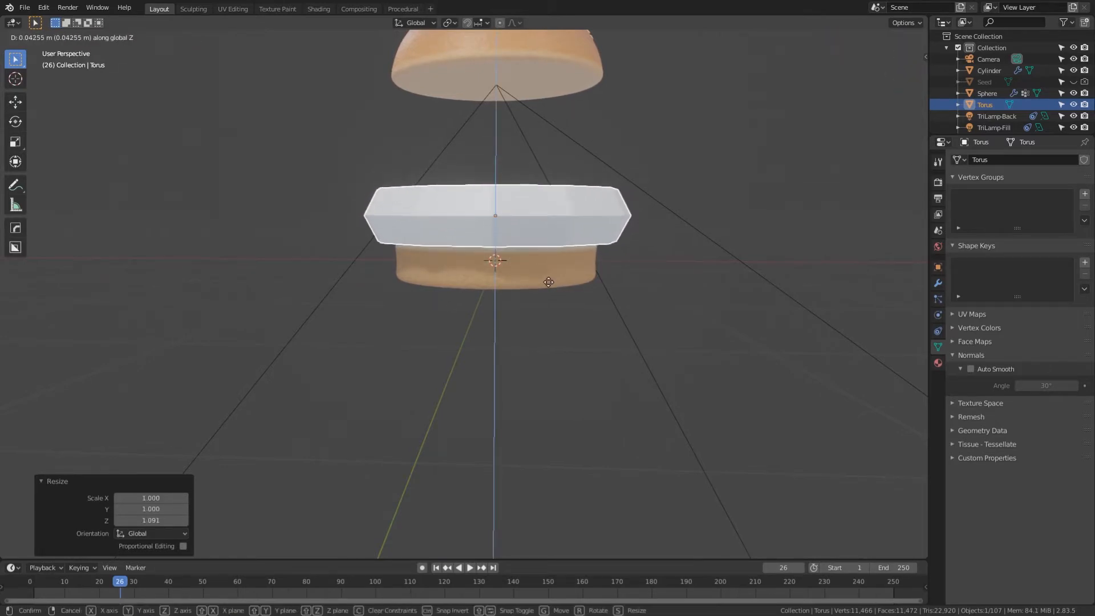
pyautogui.click(549, 281)
# Scale the torus to about 0.864 in X and Y, leaving out Z, to bring it closer to the bun's width.
pyautogui.click(611, 337)
pyautogui.moveTo(579, 329); pyautogui.dragTo(570, 307, button='middle')
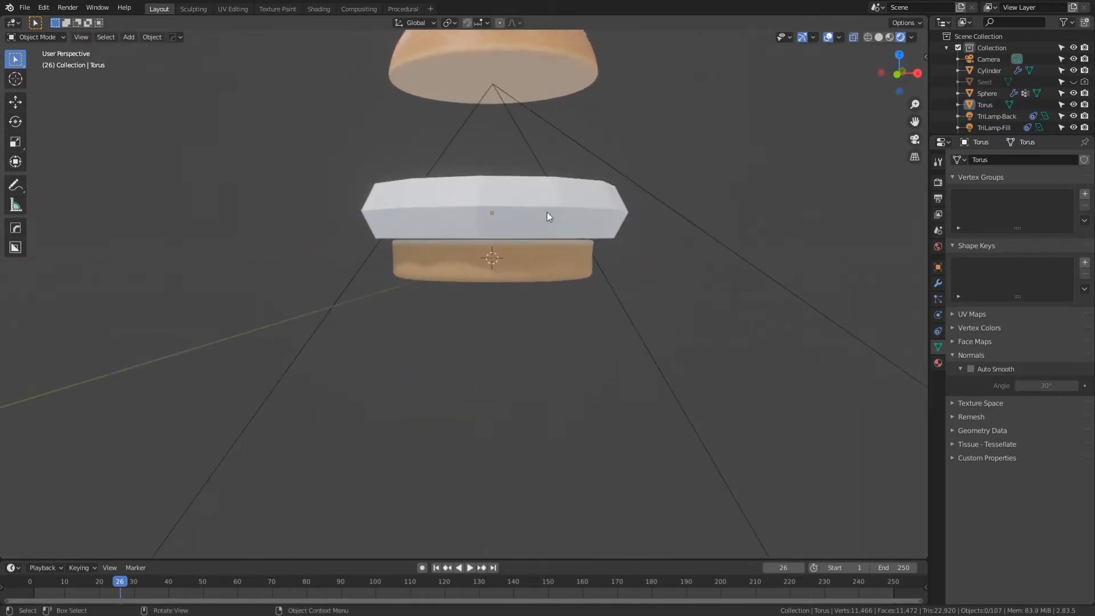
pyautogui.click(547, 217)
pyautogui.press('s')
pyautogui.hotkey('shift', 'z')
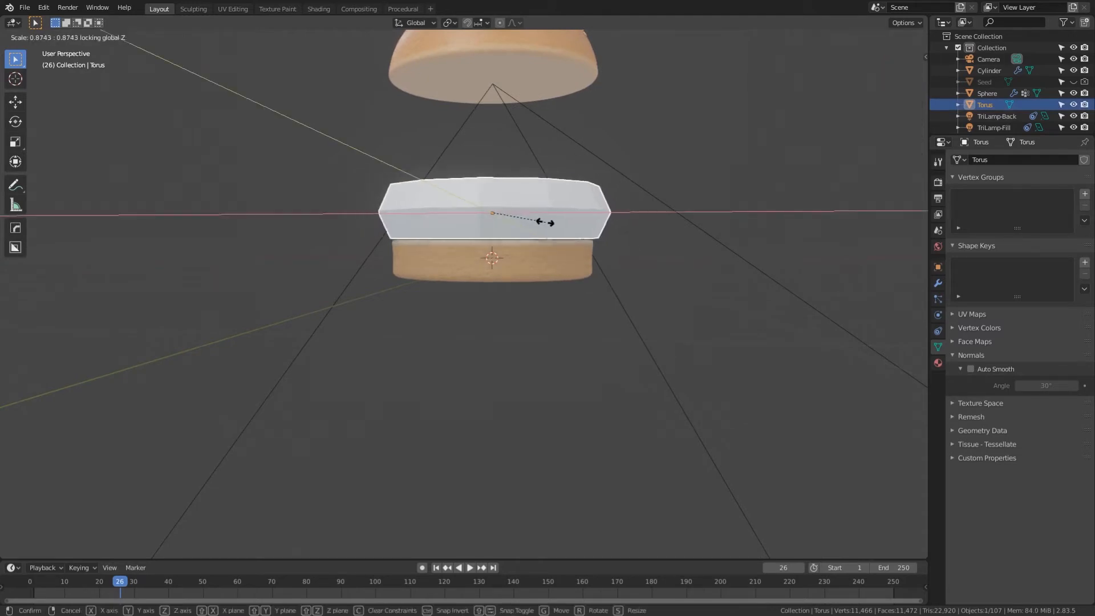
pyautogui.click(545, 222)
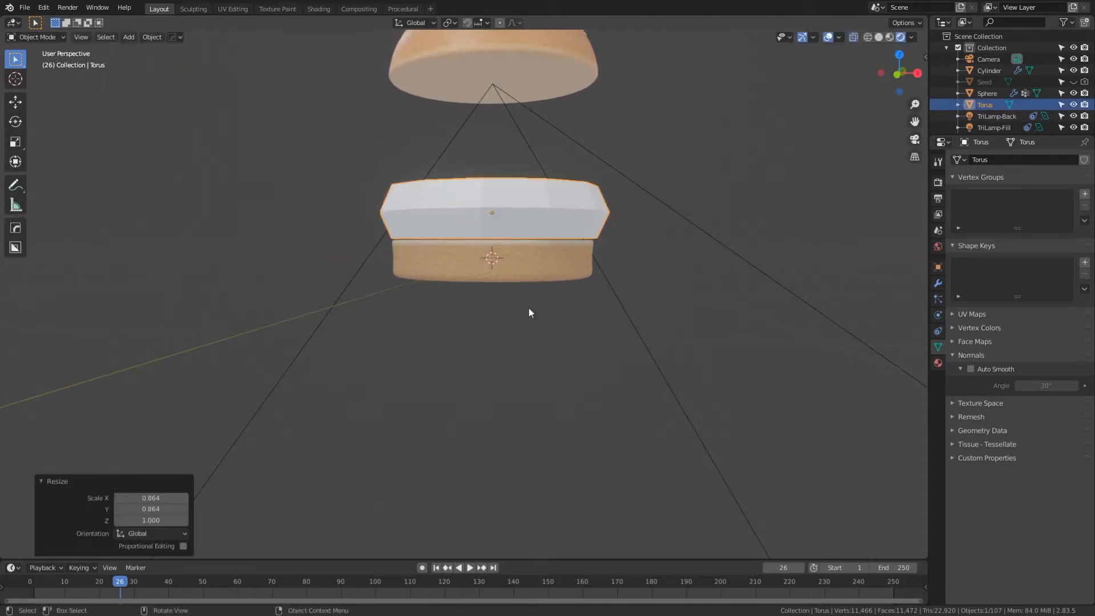
pyautogui.click(528, 307)
pyautogui.moveTo(528, 307); pyautogui.dragTo(519, 277, button='middle')
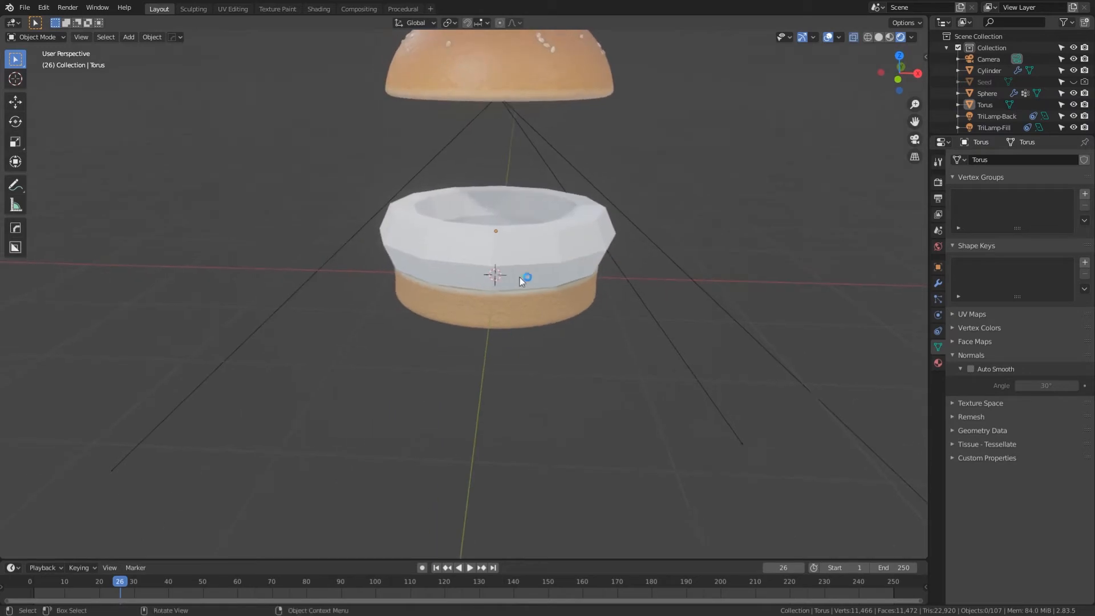
pyautogui.click(527, 239)
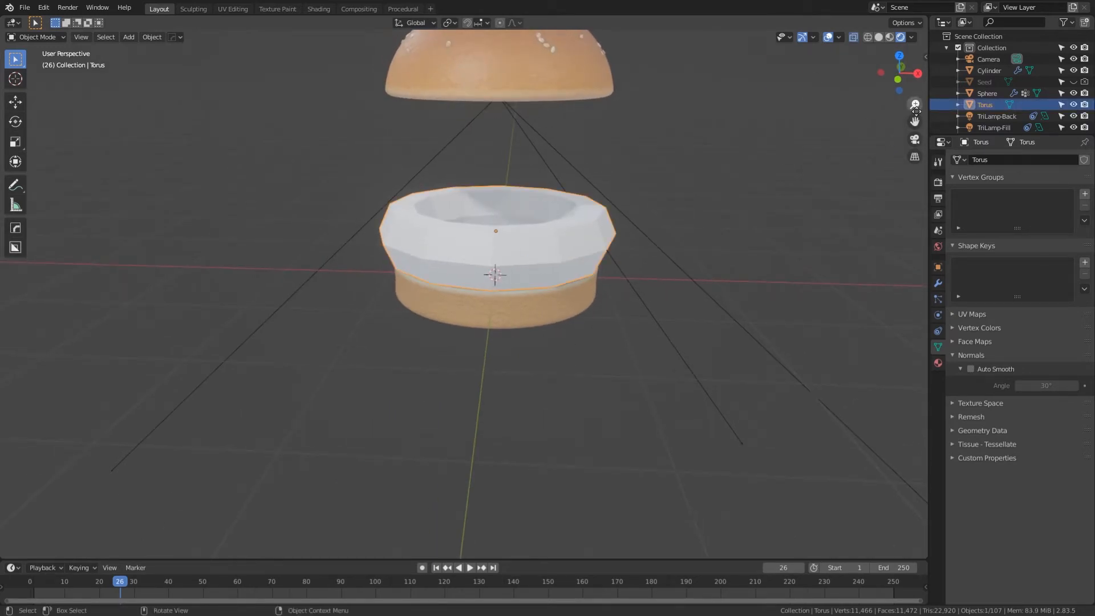
# Turn on the Screencast Keys overlay for the viewport.
pyautogui.press('n')
pyautogui.click(813, 183)
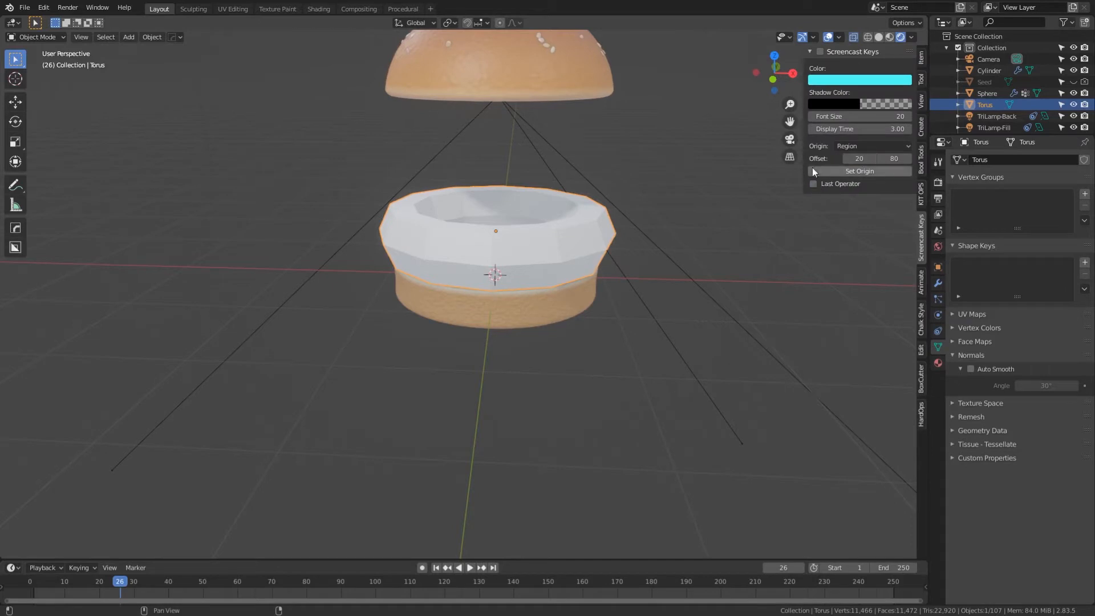
pyautogui.click(820, 52)
pyautogui.press('n')
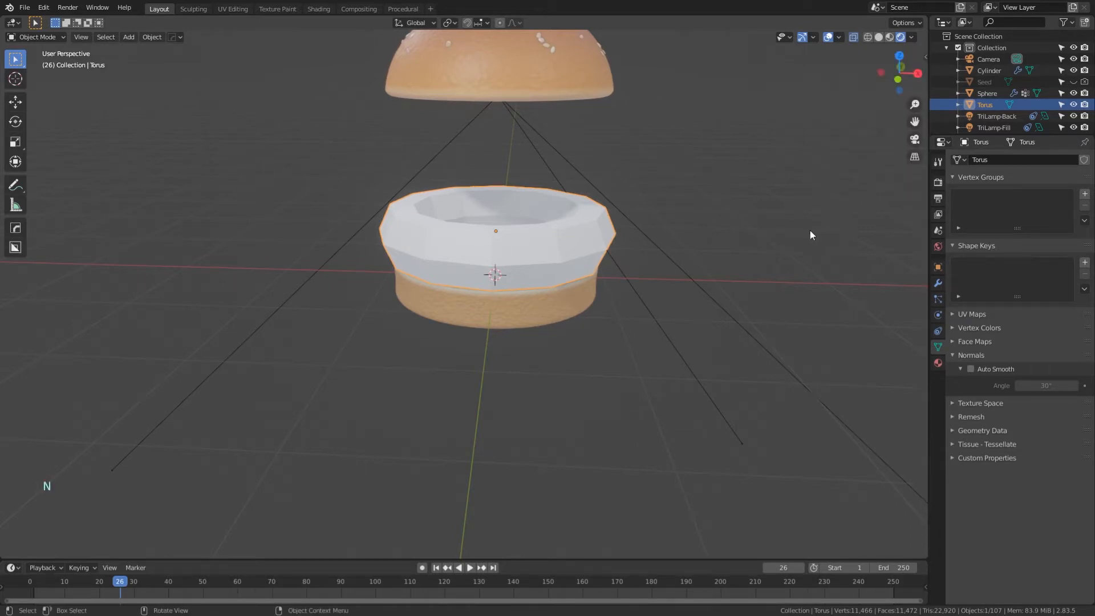
# Isolate the torus in local view and delete the vertices of the middle edge loop on its inner wall.
pyautogui.moveTo(543, 376)
pyautogui.mouseDown(button='middle')
pyautogui.moveTo(543, 350)
pyautogui.moveTo(548, 364)
pyautogui.moveTo(529, 381)
pyautogui.moveTo(546, 397)
pyautogui.mouseUp(button='middle')
pyautogui.press('KP_Divide')
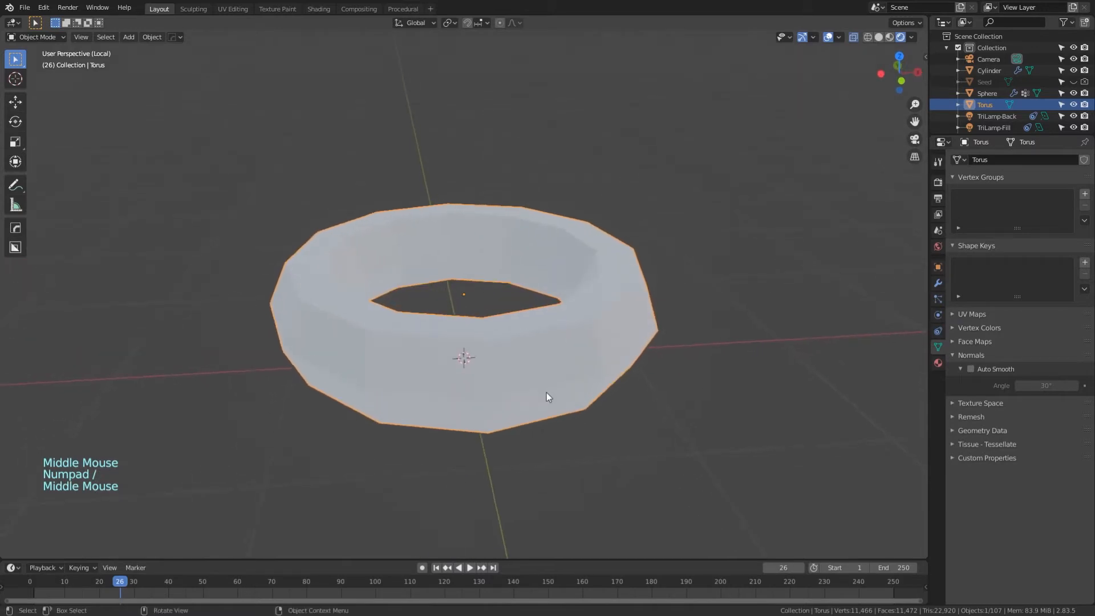
pyautogui.press('Tab')
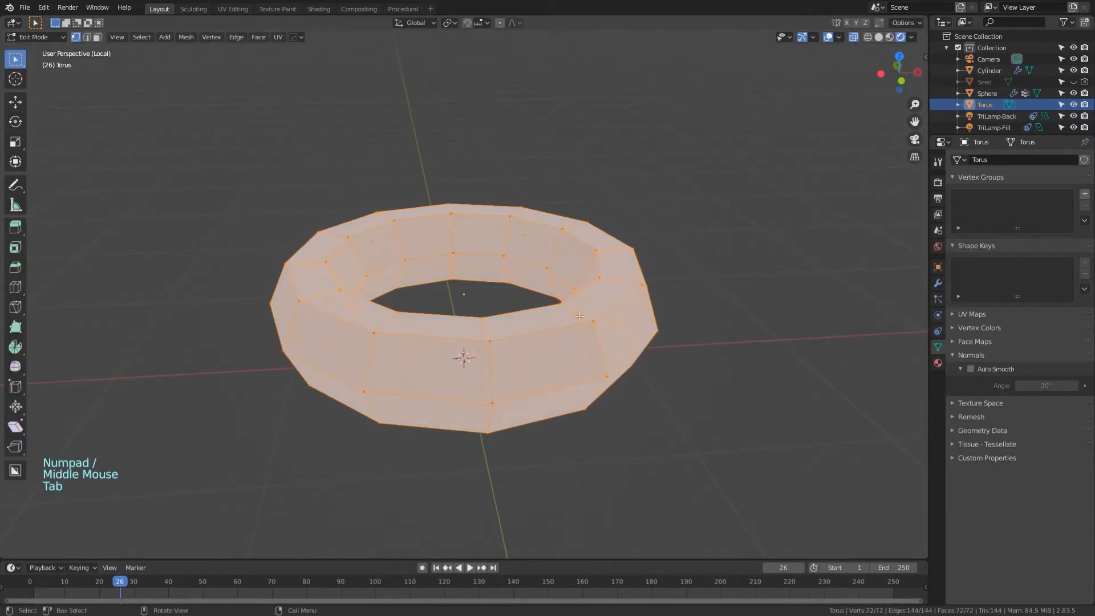
pyautogui.keyDown('alt'); pyautogui.click(511, 279); pyautogui.keyUp('alt')
pyautogui.moveTo(510, 278); pyautogui.dragTo(522, 344, button='middle')
pyautogui.press('Delete')
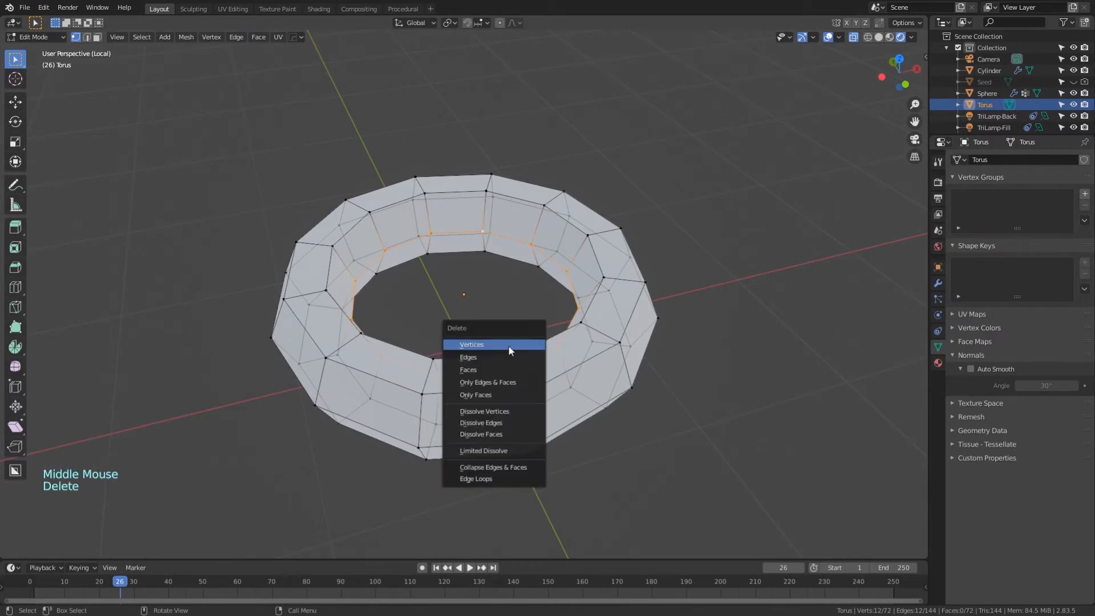
pyautogui.click(509, 346)
# Close the upper opening of the torus by selecting its inner edge loop and applying Grid Fill.
pyautogui.moveTo(494, 306); pyautogui.dragTo(530, 308, button='middle')
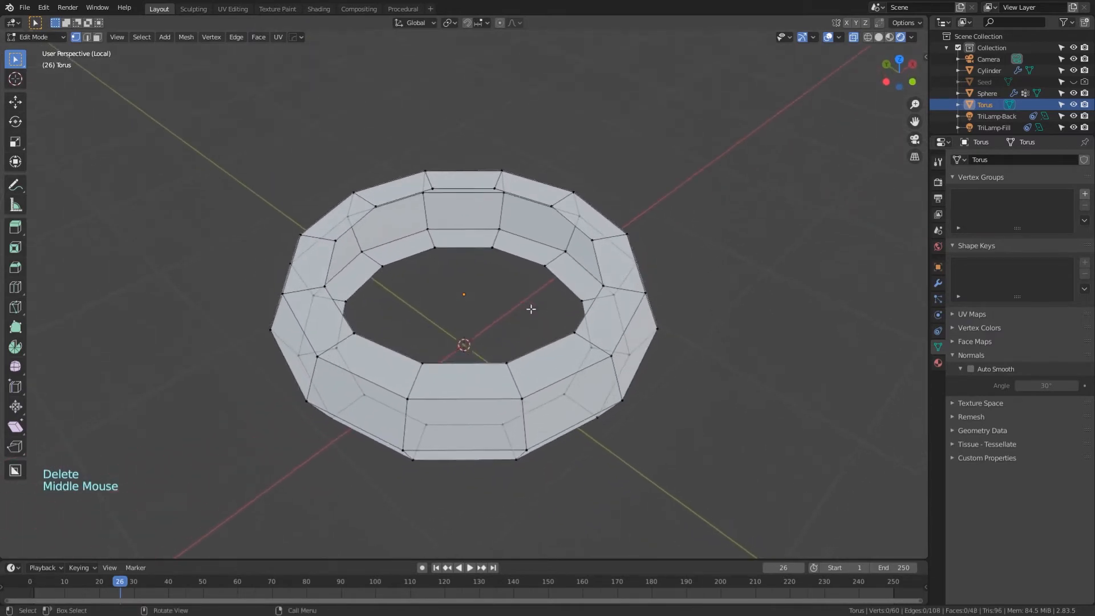
pyautogui.keyDown('alt'); pyautogui.click(498, 194); pyautogui.keyUp('alt')
pyautogui.hotkey('ctrl', 'f')
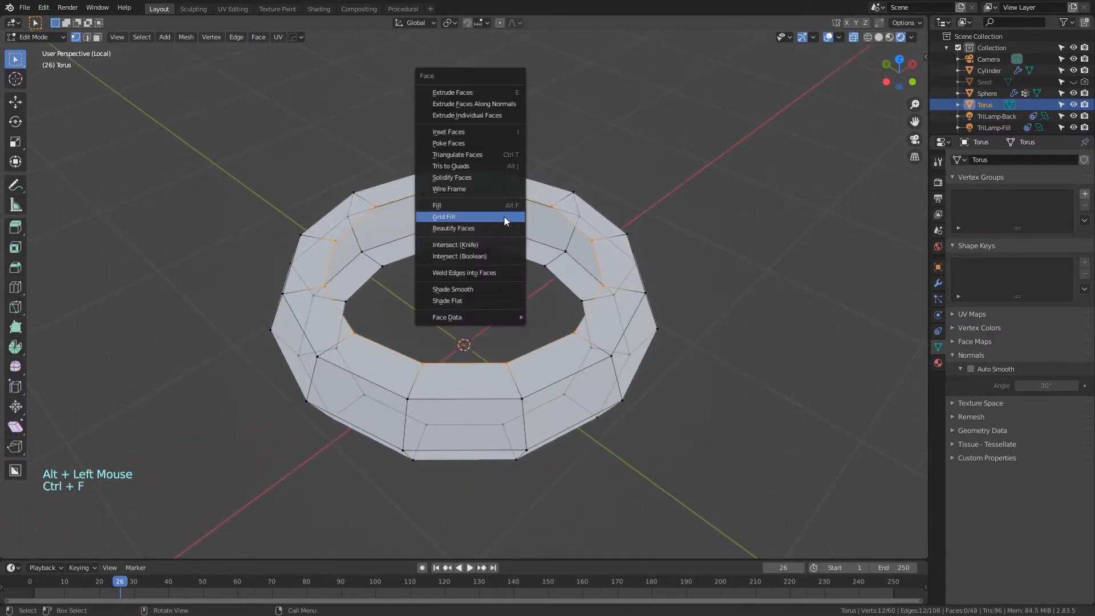
pyautogui.click(505, 221)
# Close the lower opening of the torus with Grid Fill on its inner edge loop, and deselect everything.
pyautogui.moveTo(505, 220); pyautogui.dragTo(524, 280, button='middle')
pyautogui.keyDown('alt'); pyautogui.click(583, 340); pyautogui.keyUp('alt')
pyautogui.moveTo(591, 343); pyautogui.dragTo(590, 431, button='middle')
pyautogui.hotkey('ctrl', 'f')
pyautogui.click(582, 359)
pyautogui.click(723, 391)
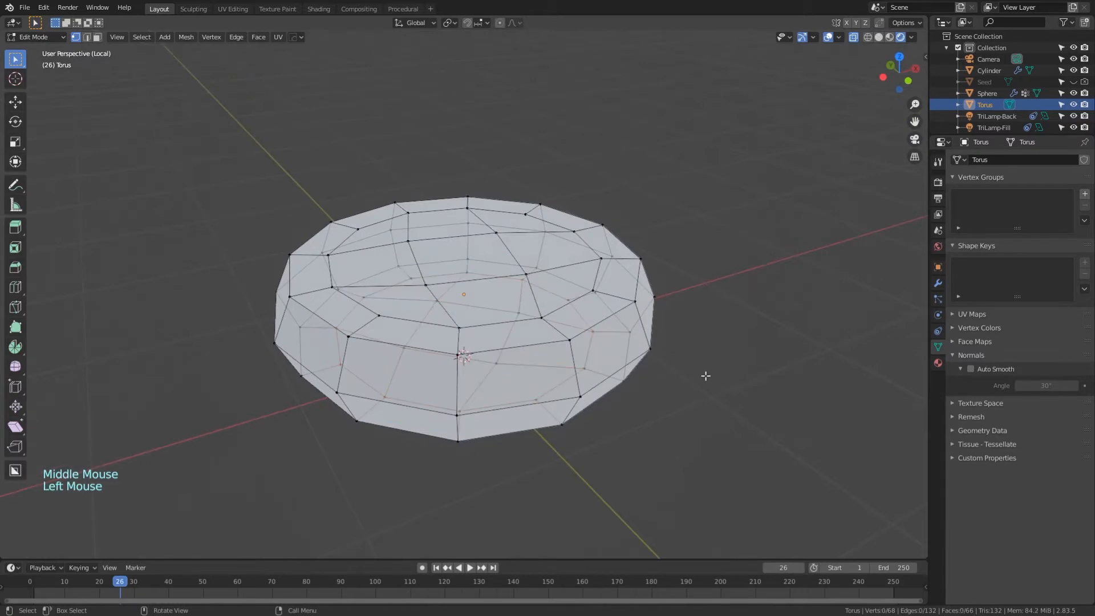
pyautogui.click(706, 376)
# Add a Subdivision Surface modifier to the filled torus and return to Object Mode.
pyautogui.moveTo(705, 376); pyautogui.dragTo(686, 306, button='middle')
pyautogui.scroll(-1, 671, 274)
pyautogui.scroll(-1, 687, 306)
pyautogui.click(938, 283)
pyautogui.click(976, 160)
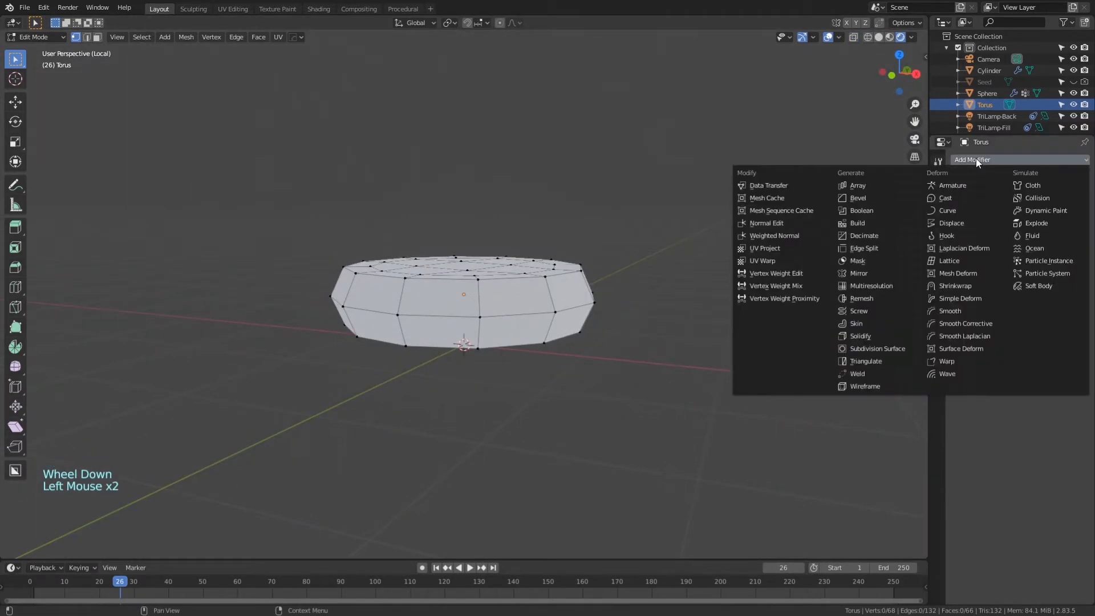
pyautogui.click(893, 348)
pyautogui.moveTo(738, 269); pyautogui.dragTo(886, 227, button='middle')
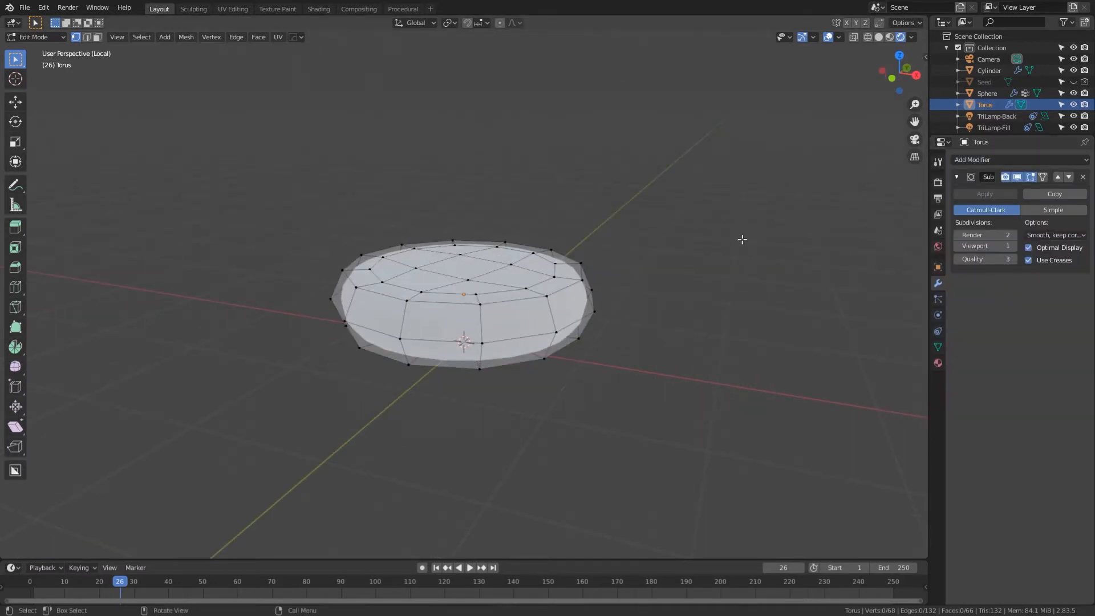
pyautogui.click(956, 177)
pyautogui.moveTo(661, 285); pyautogui.dragTo(646, 383, button='middle')
pyautogui.press('Tab')
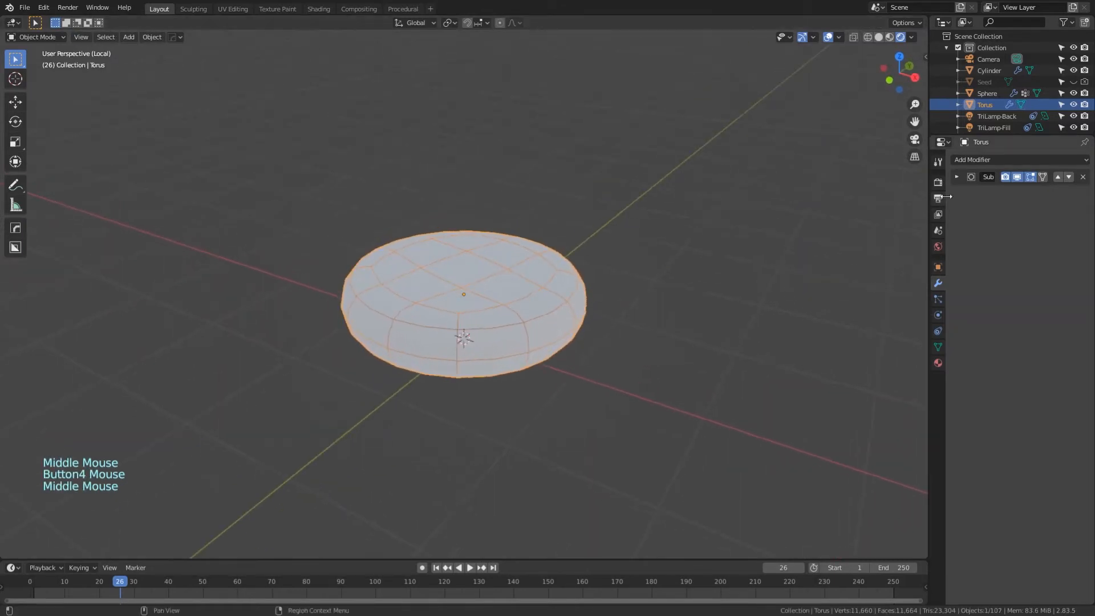
# Disable Optimal Display on the Subdivision Surface modifier and set its viewport subdivisions to 3.
pyautogui.click(957, 177)
pyautogui.click(1041, 247)
pyautogui.moveTo(852, 293); pyautogui.dragTo(856, 273, button='middle')
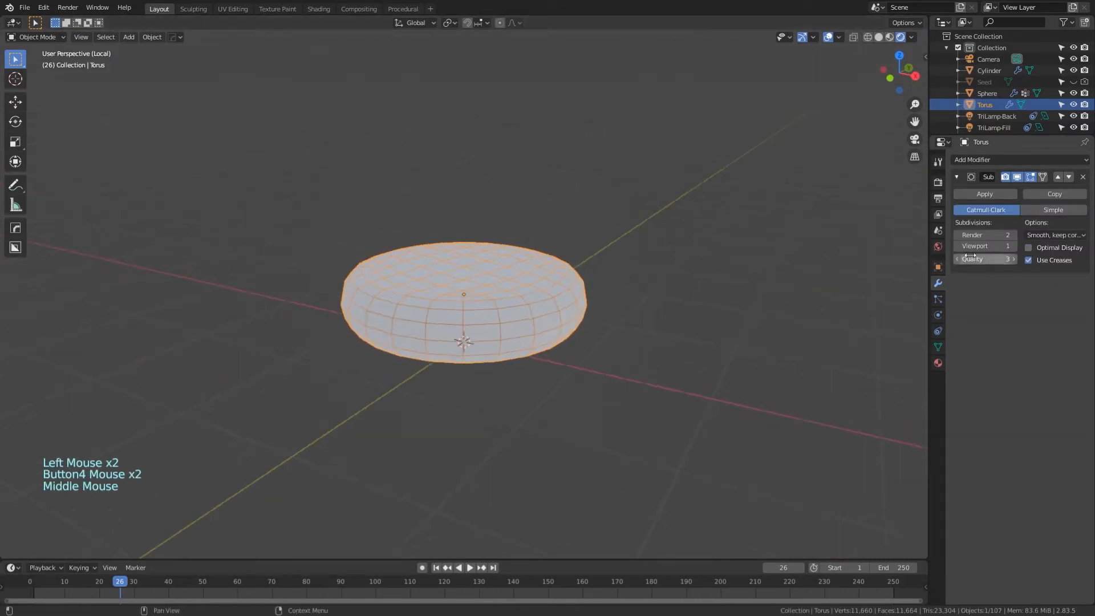
pyautogui.click(1013, 246)
pyautogui.click(1012, 246)
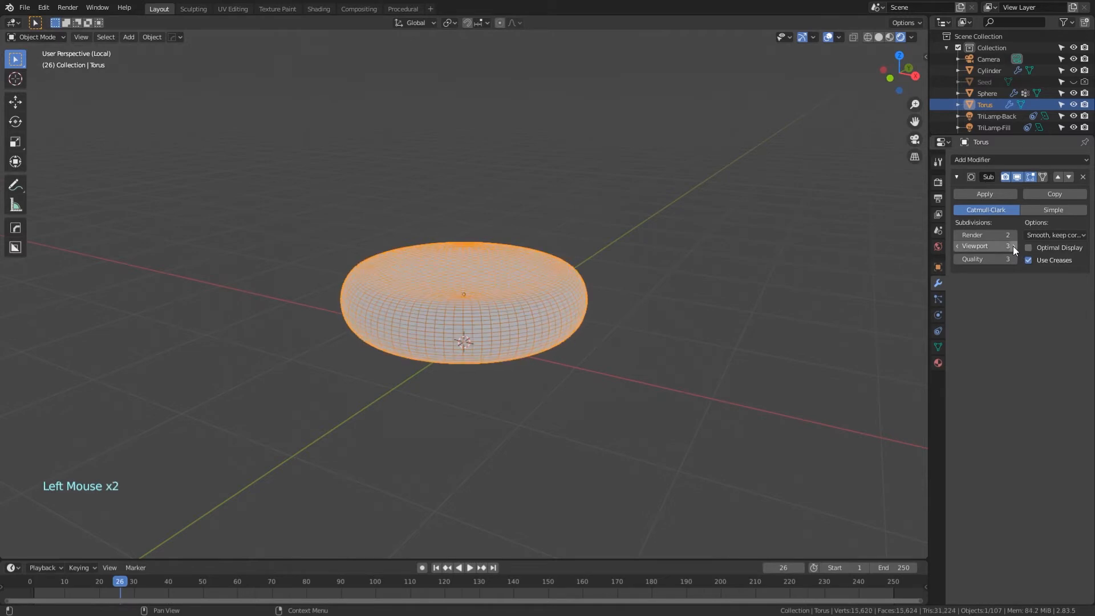
pyautogui.moveTo(736, 273); pyautogui.dragTo(685, 330, button='middle')
pyautogui.scroll(-1, 646, 380)
pyautogui.scroll(3, 646, 379)
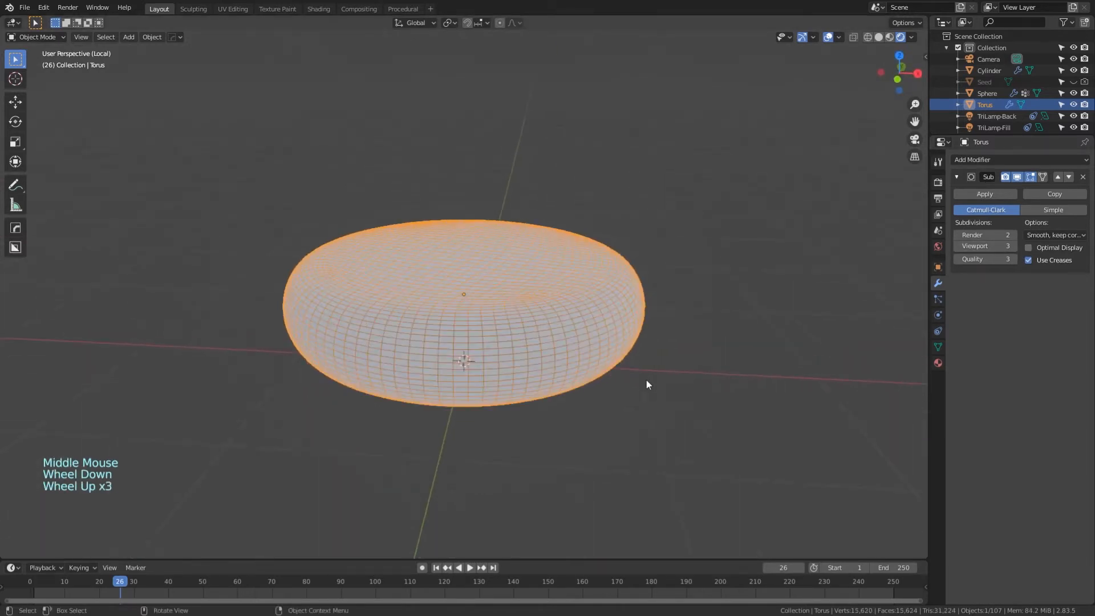
pyautogui.click(956, 177)
# Add a Displace modifier to the torus after the Subdivision Surface modifier.
pyautogui.moveTo(749, 316); pyautogui.dragTo(745, 348, button='middle')
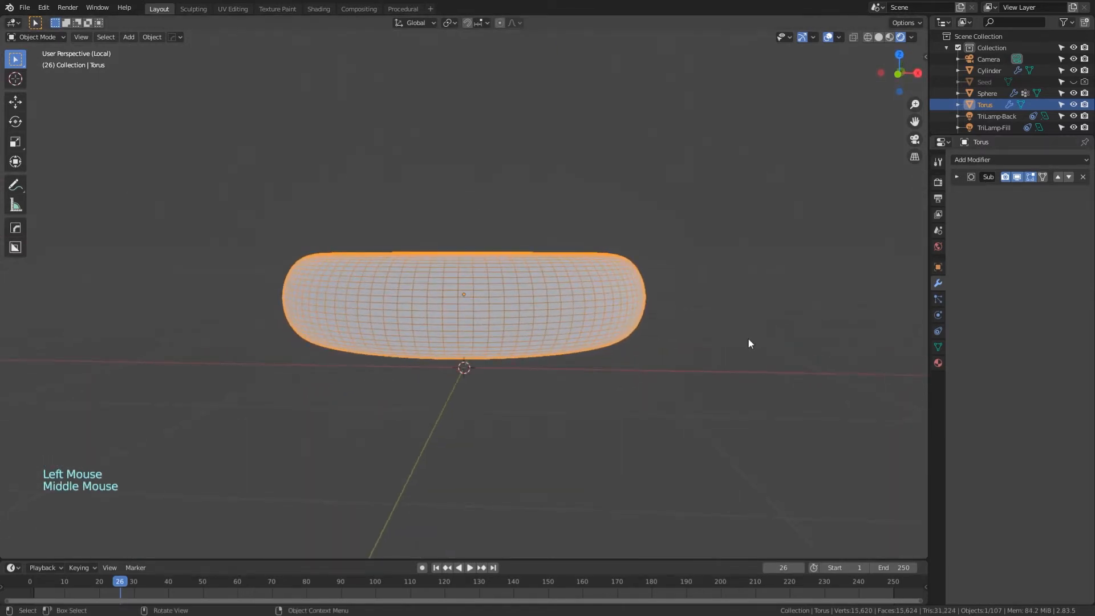
pyautogui.click(973, 160)
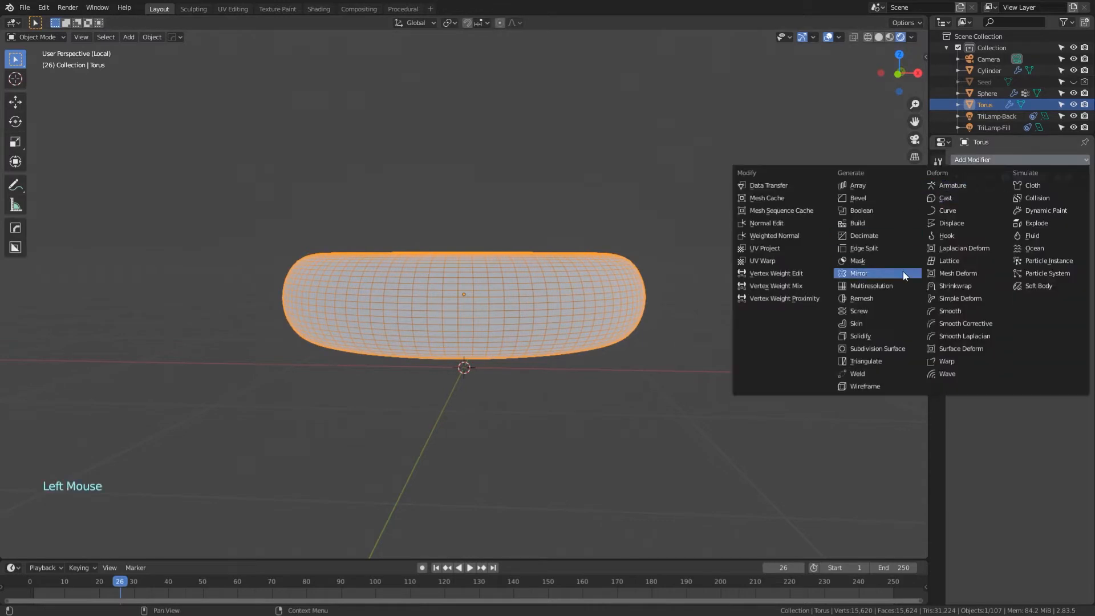
pyautogui.click(957, 223)
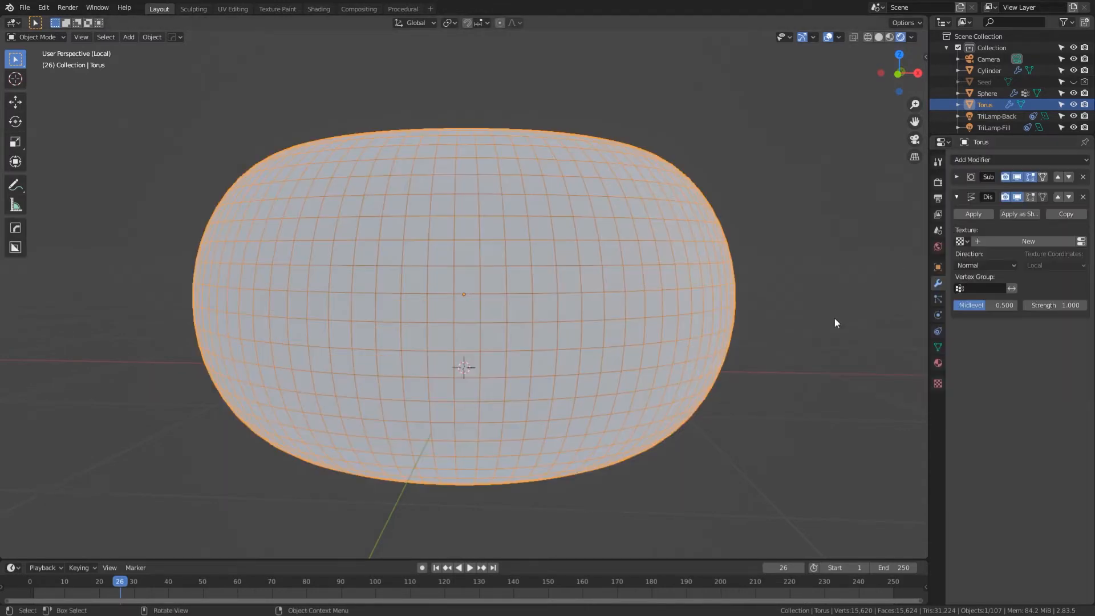
pyautogui.moveTo(836, 294); pyautogui.dragTo(943, 295, button='middle')
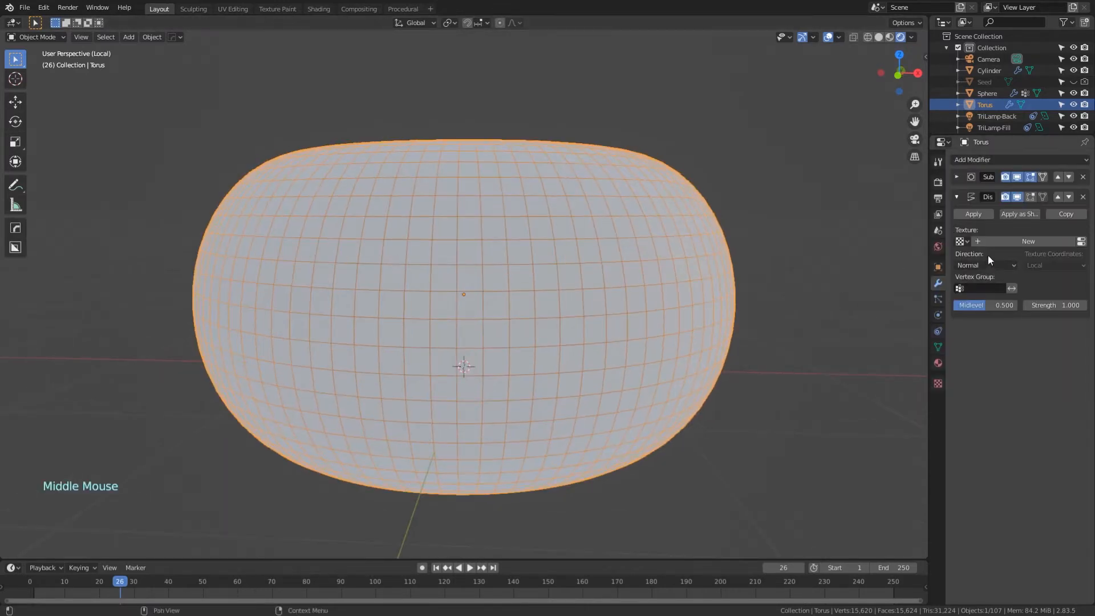
# Create a new texture for the Displace modifier and set its type to Clouds.
pyautogui.click(1001, 240)
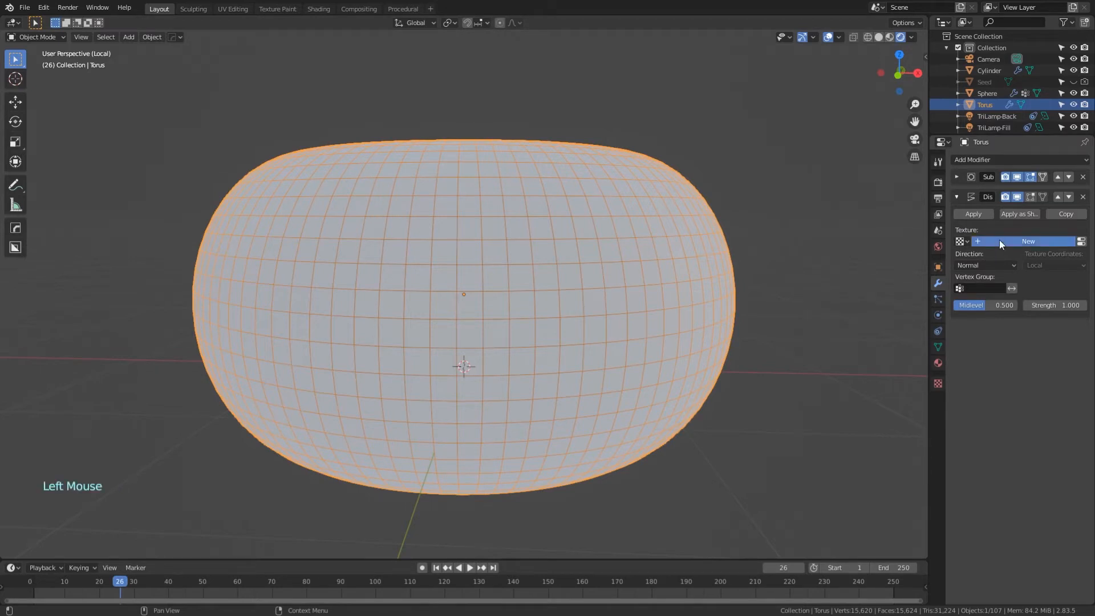
pyautogui.click(1081, 242)
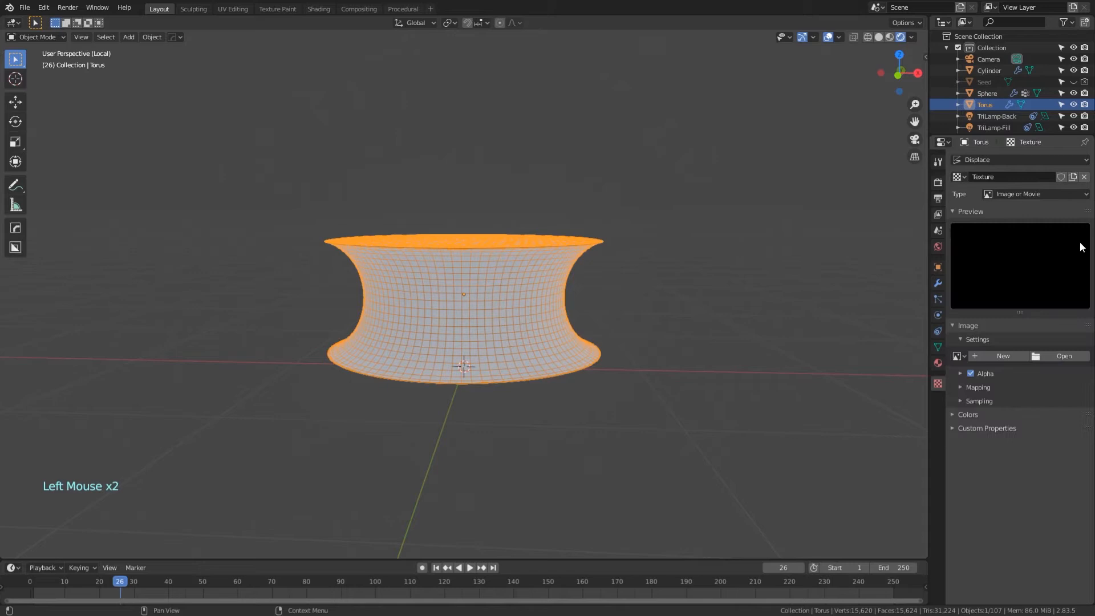
pyautogui.click(1022, 194)
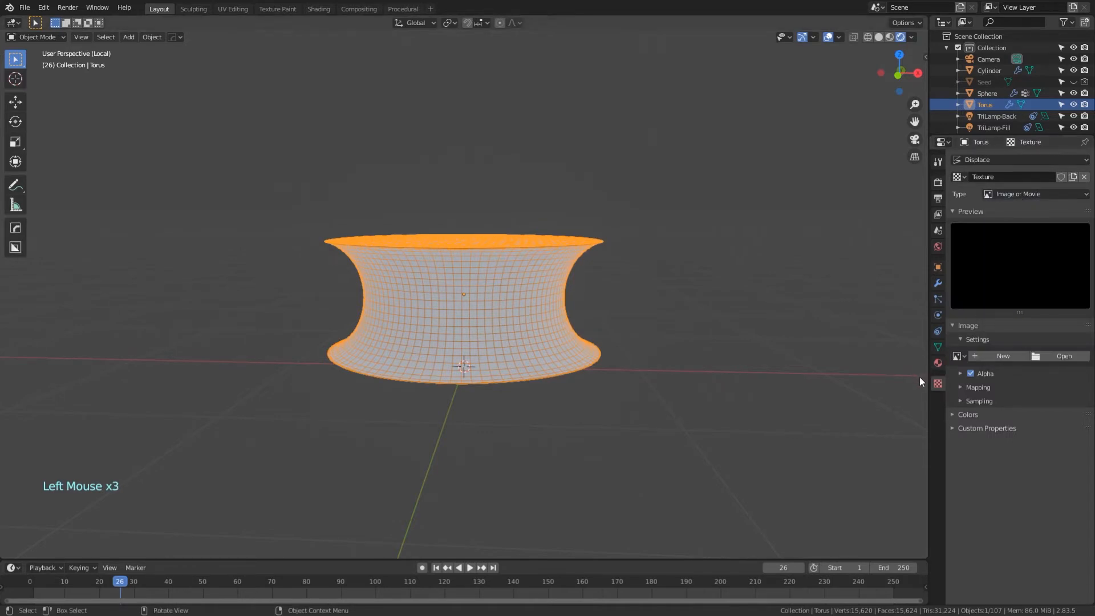
pyautogui.click(1024, 190)
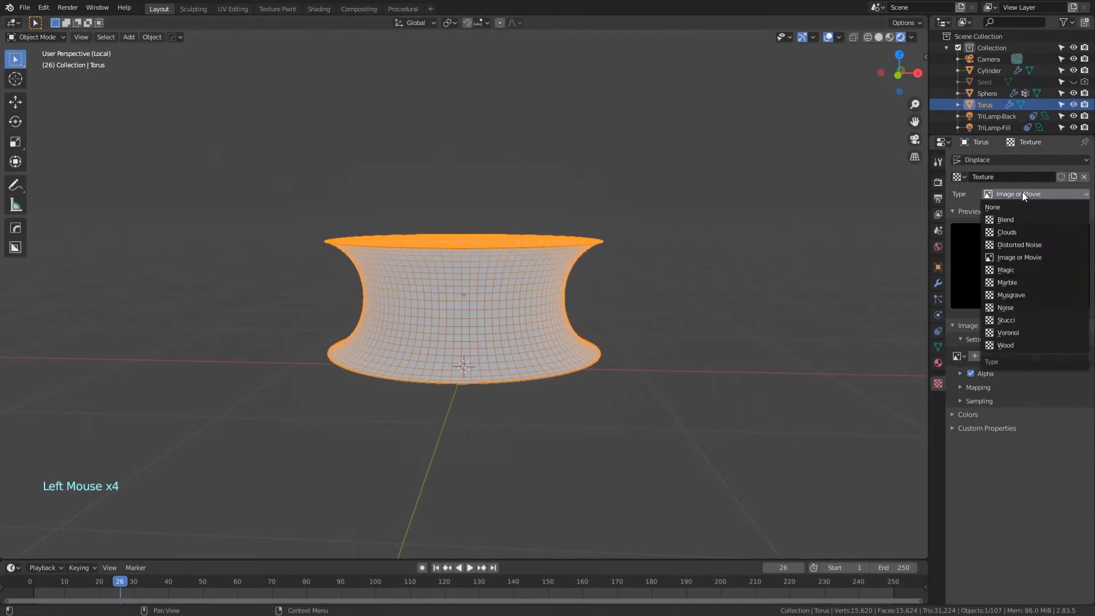
pyautogui.click(1017, 231)
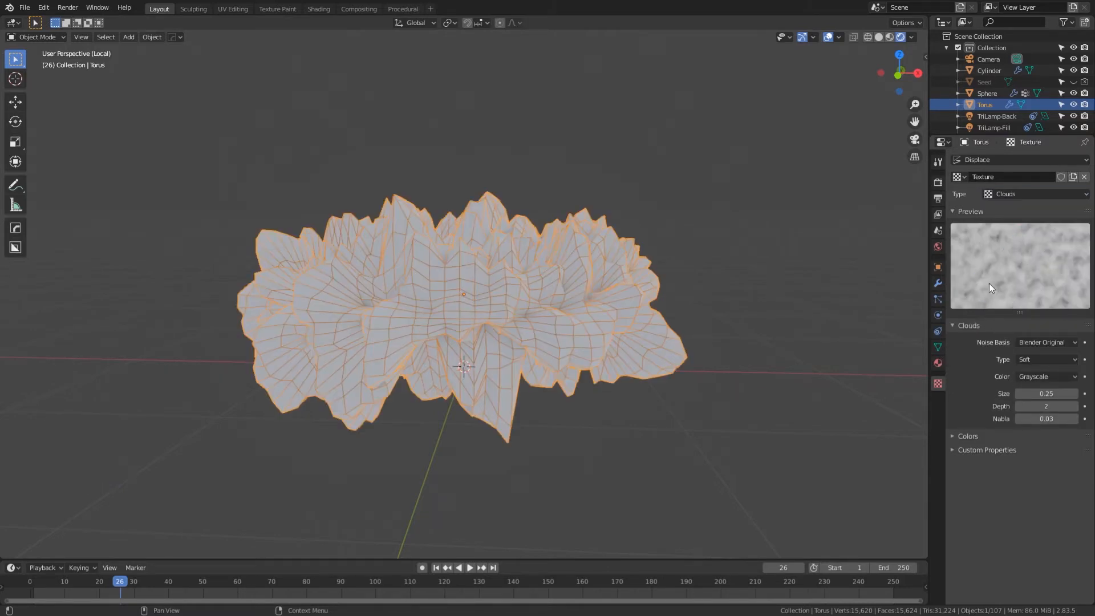
# Set the Displace modifier's strength to 0.080.
pyautogui.click(937, 283)
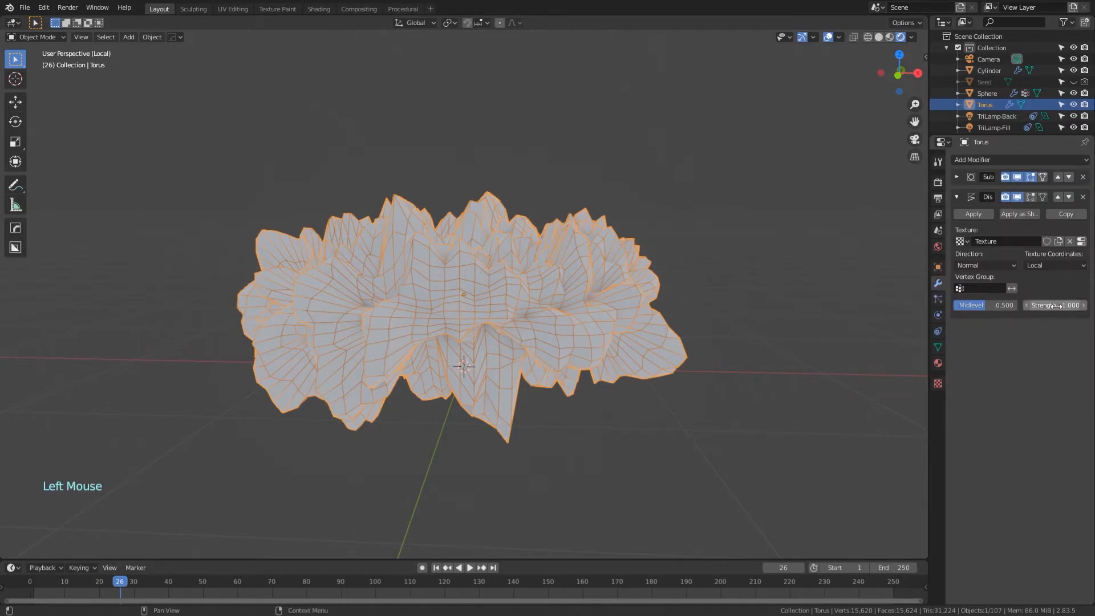
pyautogui.keyDown('shift'); pyautogui.moveTo(1054, 306); pyautogui.dragTo(986, 306); pyautogui.keyUp('shift')
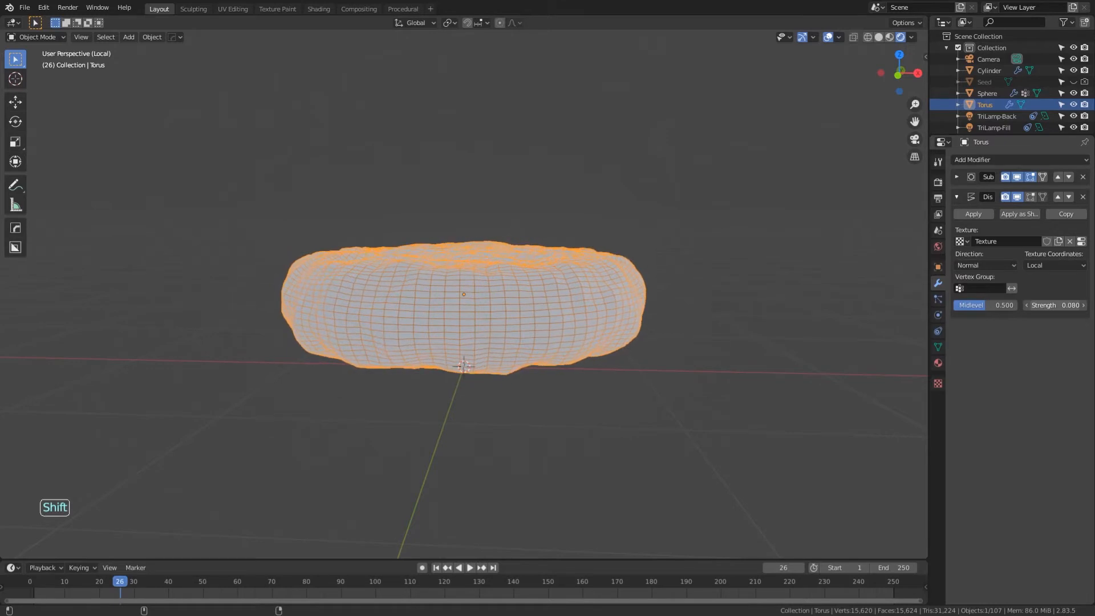
pyautogui.moveTo(710, 381); pyautogui.dragTo(743, 369, button='middle')
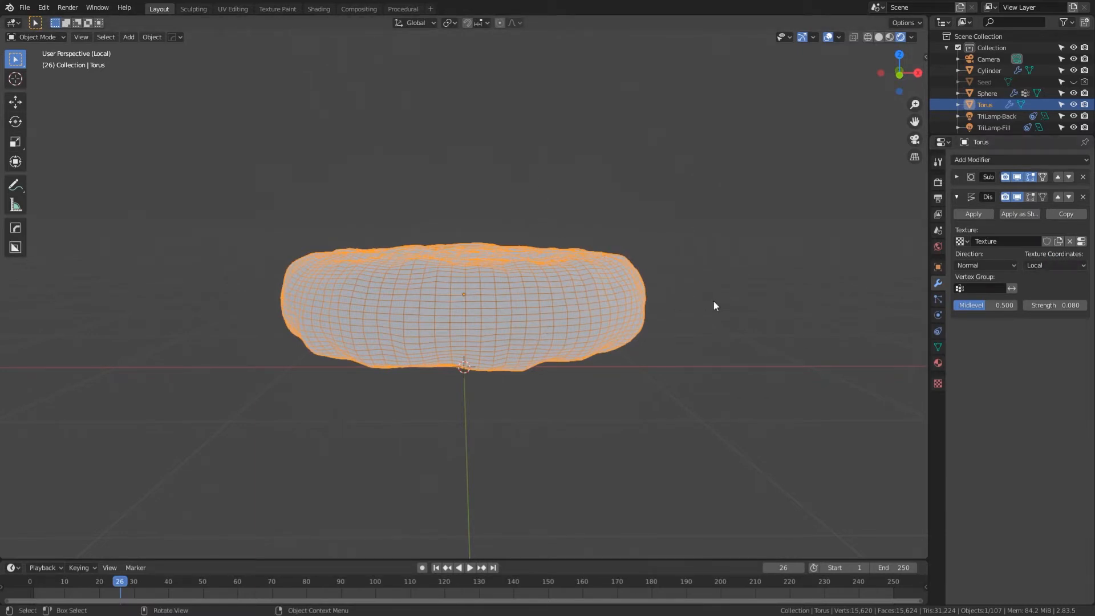
pyautogui.moveTo(708, 303); pyautogui.dragTo(694, 311, button='middle')
pyautogui.scroll(3, 703, 300)
# Switch the viewport to solid shading and test-move the torus to check its displacement with Local texture coordinates.
pyautogui.click(878, 39)
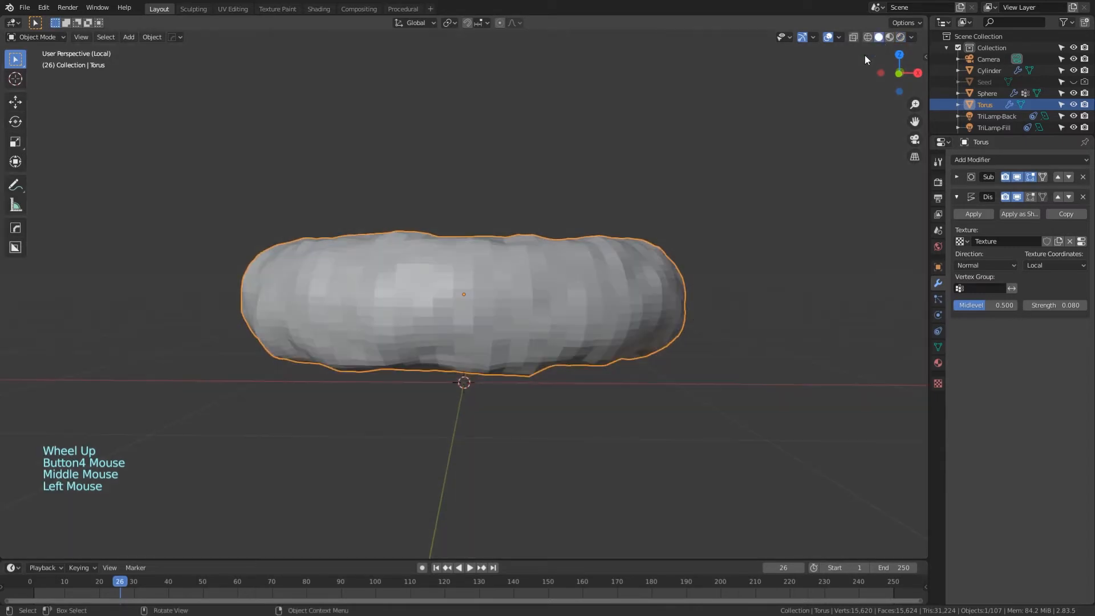
pyautogui.moveTo(727, 269); pyautogui.dragTo(724, 271, button='middle')
pyautogui.press('g')
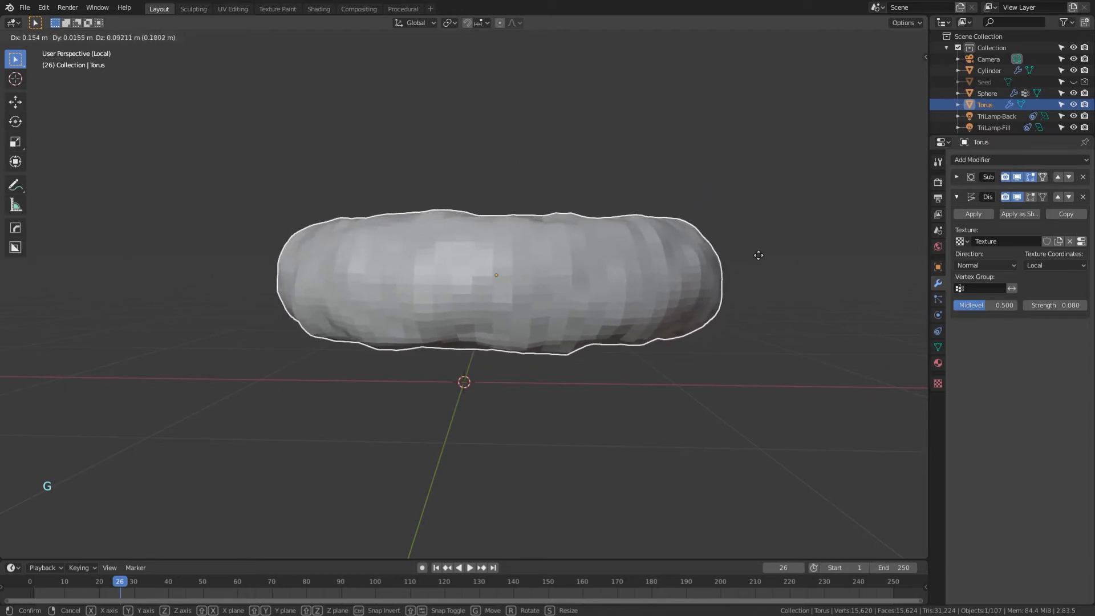
pyautogui.click(726, 253)
# Set the Displace modifier's texture coordinates to Global and test-move the torus, cancelling the move.
pyautogui.click(1054, 265)
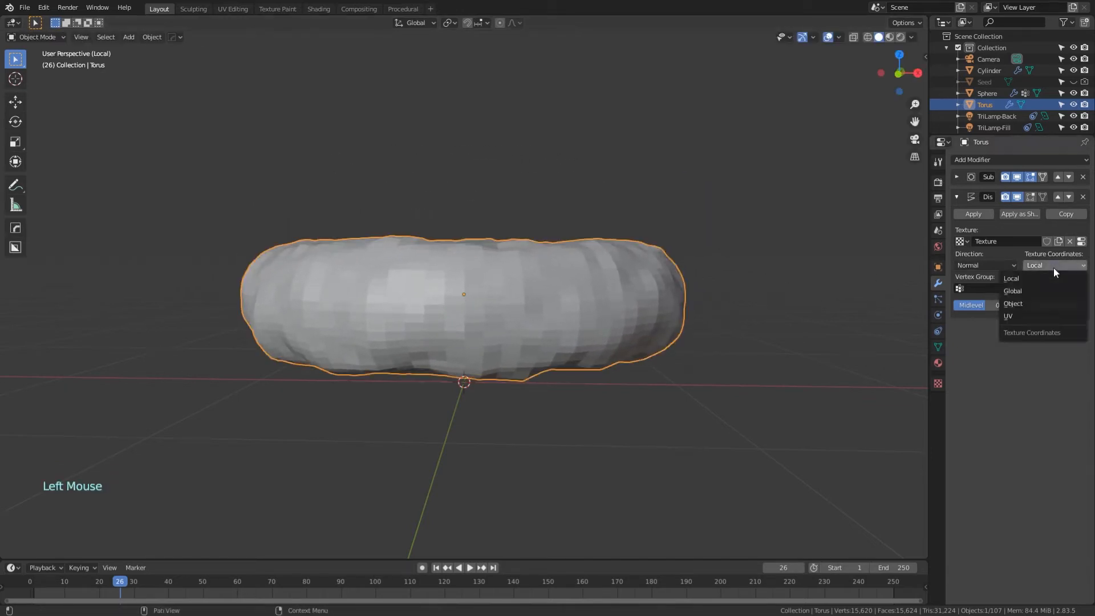
pyautogui.click(1037, 287)
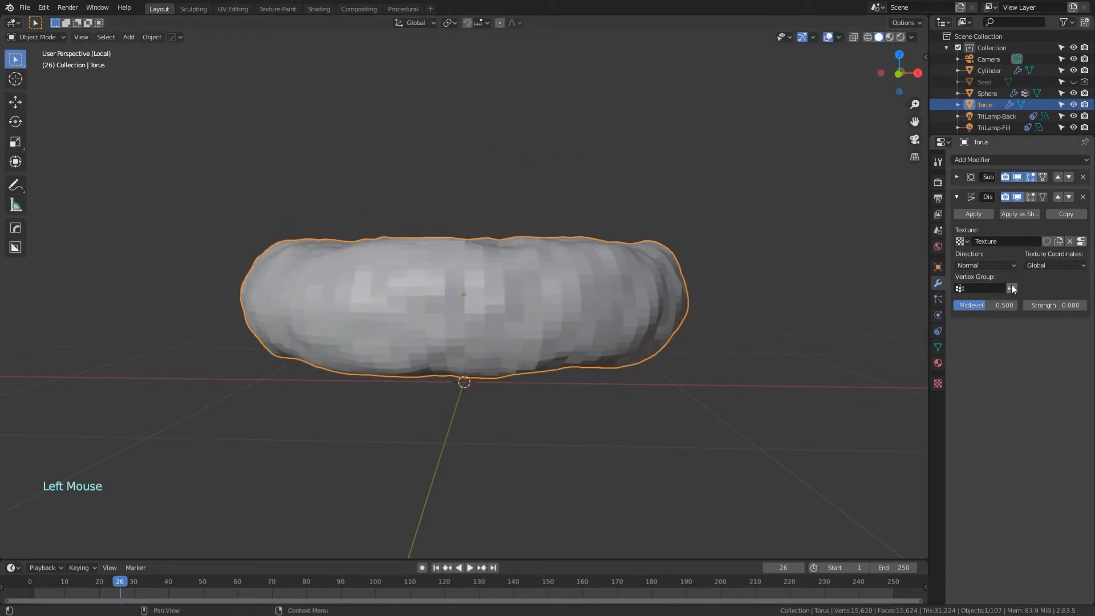
pyautogui.press('g')
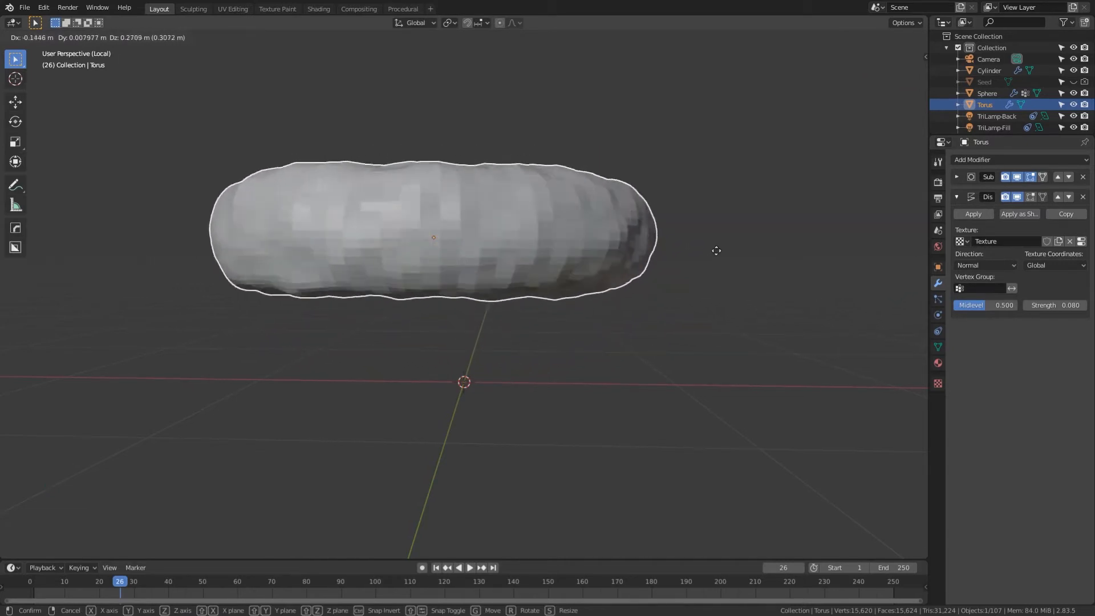
pyautogui.rightClick(757, 312)
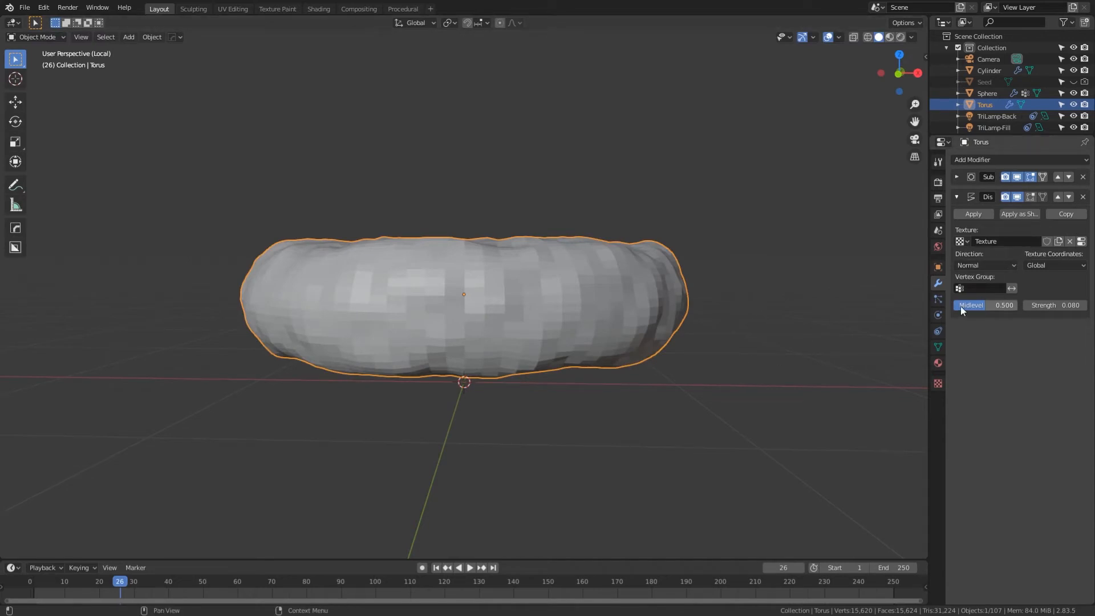
# Apply smooth shading to the displaced torus and inspect its surface from several angles.
pyautogui.click(956, 197)
pyautogui.rightClick(569, 300)
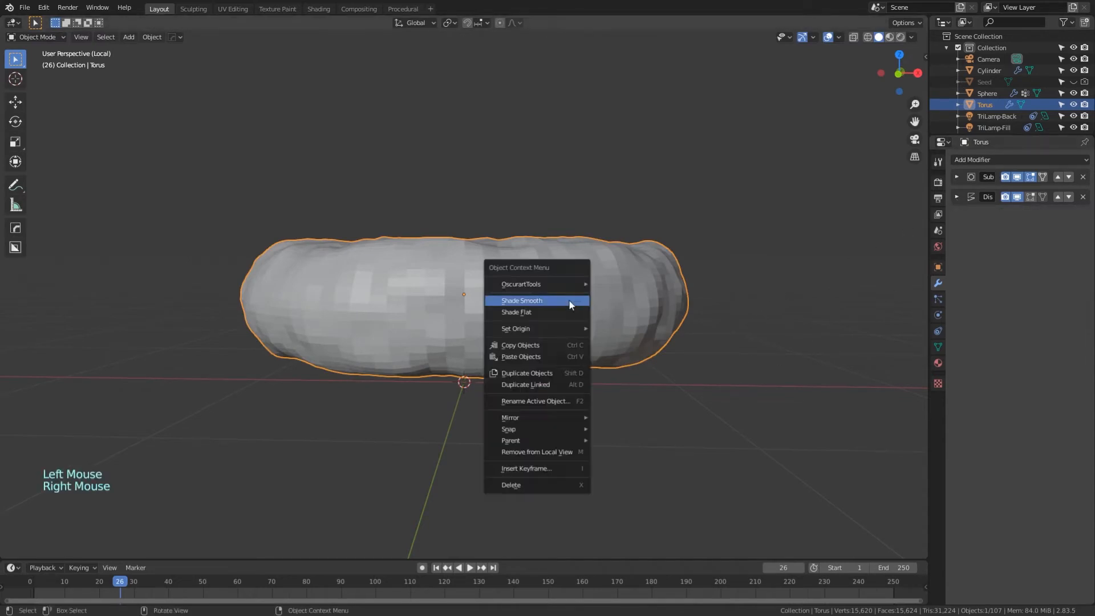
pyautogui.click(546, 301)
pyautogui.moveTo(700, 314); pyautogui.dragTo(592, 310, button='middle')
pyautogui.scroll(3, 579, 244)
pyautogui.scroll(-2, 590, 224)
pyautogui.click(771, 333)
pyautogui.moveTo(771, 333); pyautogui.dragTo(740, 334, button='middle')
pyautogui.scroll(-4, 739, 327)
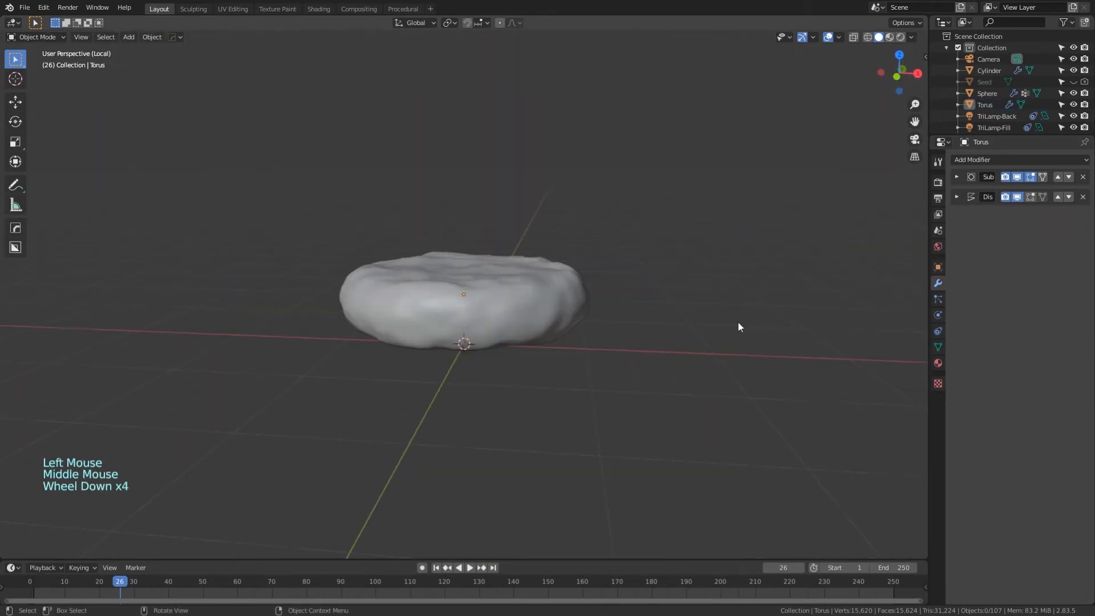
# Leave local view to bring back the whole burger and apply the torus patty's scale.
pyautogui.press('KP_Divide')
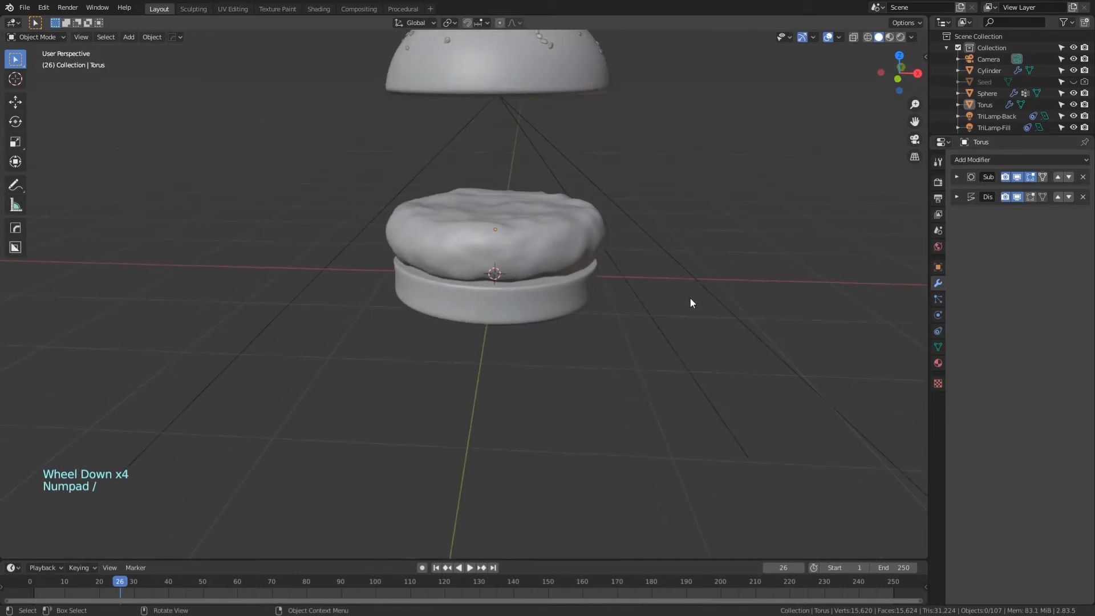
pyautogui.moveTo(631, 335); pyautogui.dragTo(627, 319, button='middle')
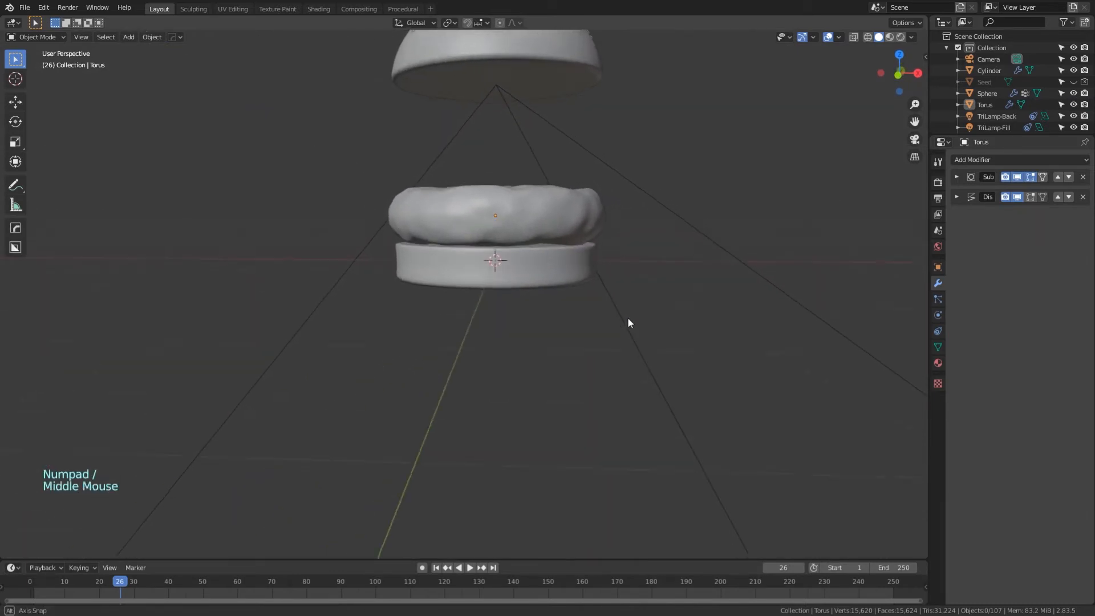
pyautogui.scroll(2, 582, 310)
pyautogui.click(570, 181)
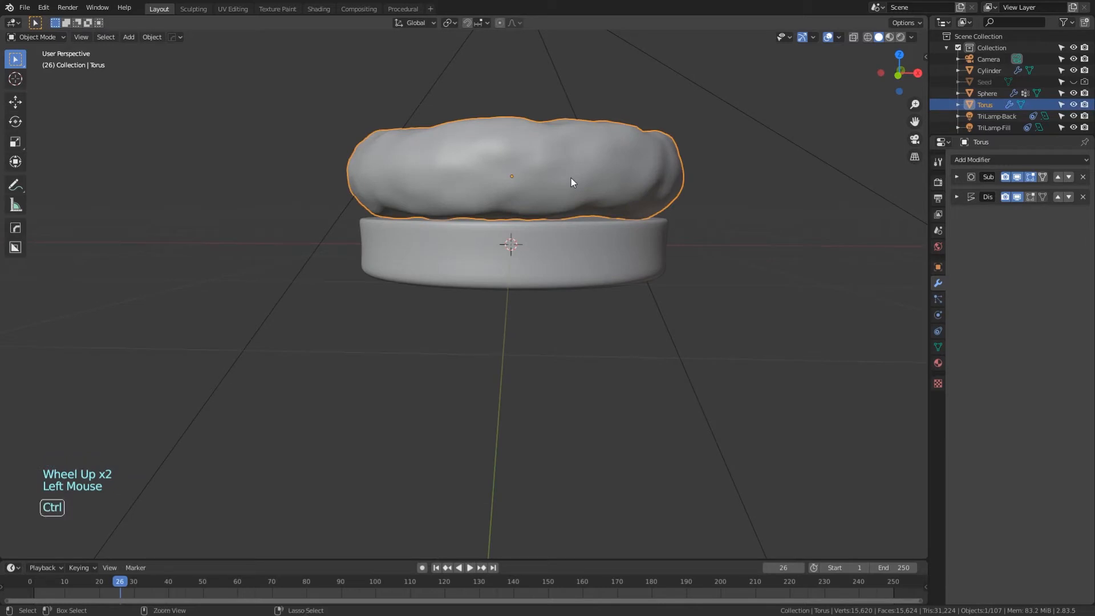
pyautogui.hotkey('ctrl', 'a')
pyautogui.click(570, 178)
pyautogui.click(755, 216)
pyautogui.moveTo(756, 215); pyautogui.dragTo(652, 239, button='middle')
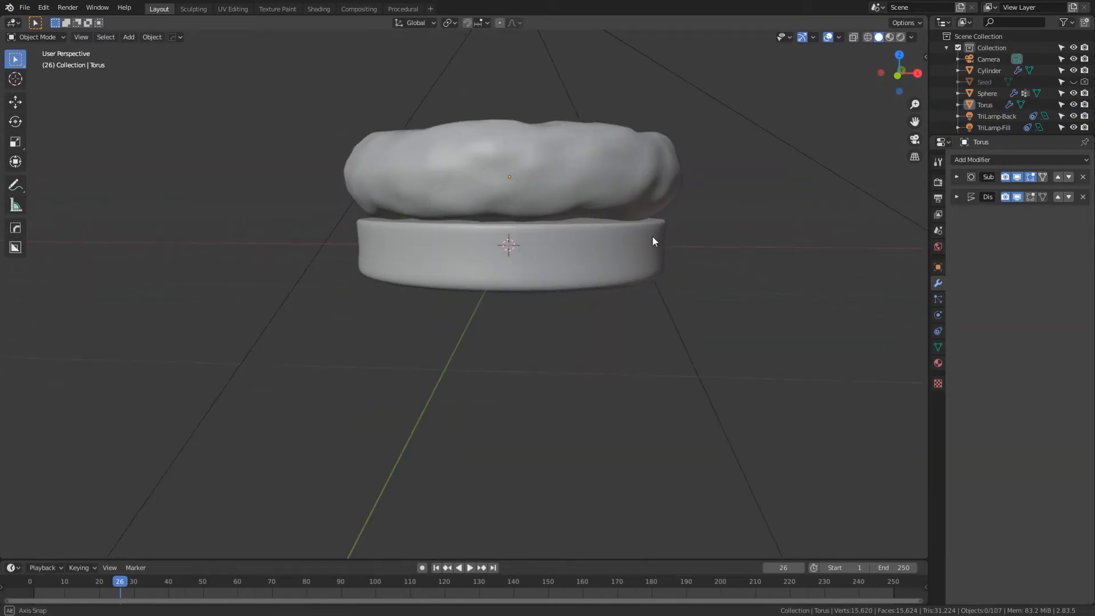
# Lower the torus patty slightly along the Z axis onto the bottom bun.
pyautogui.click(591, 171)
pyautogui.press('g')
pyautogui.press('z')
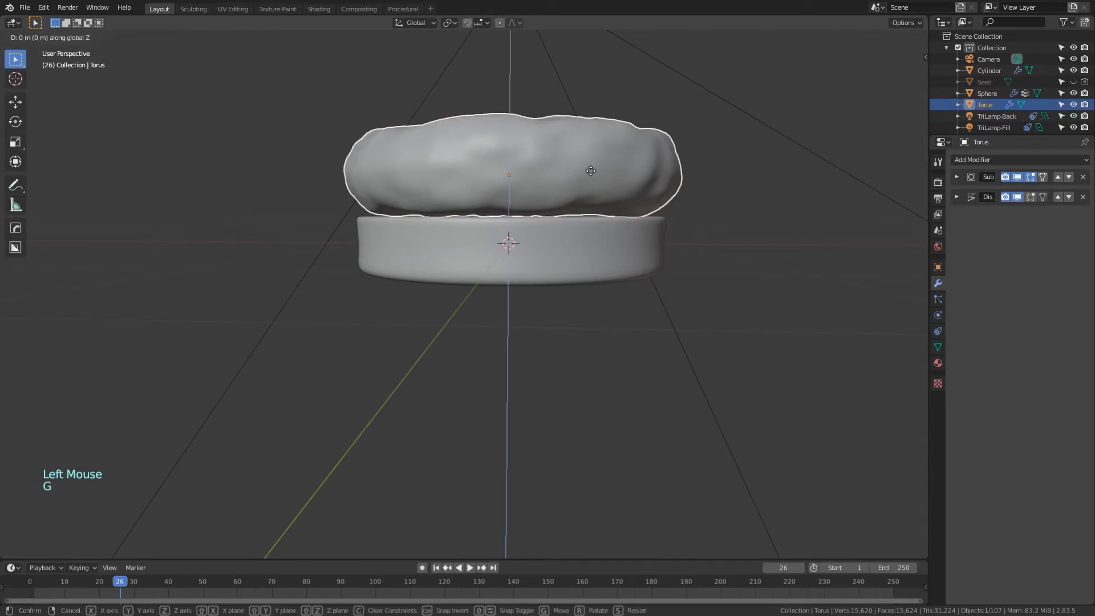
pyautogui.click(591, 173)
pyautogui.scroll(-2, 560, 313)
pyautogui.moveTo(560, 313); pyautogui.dragTo(565, 316, button='middle')
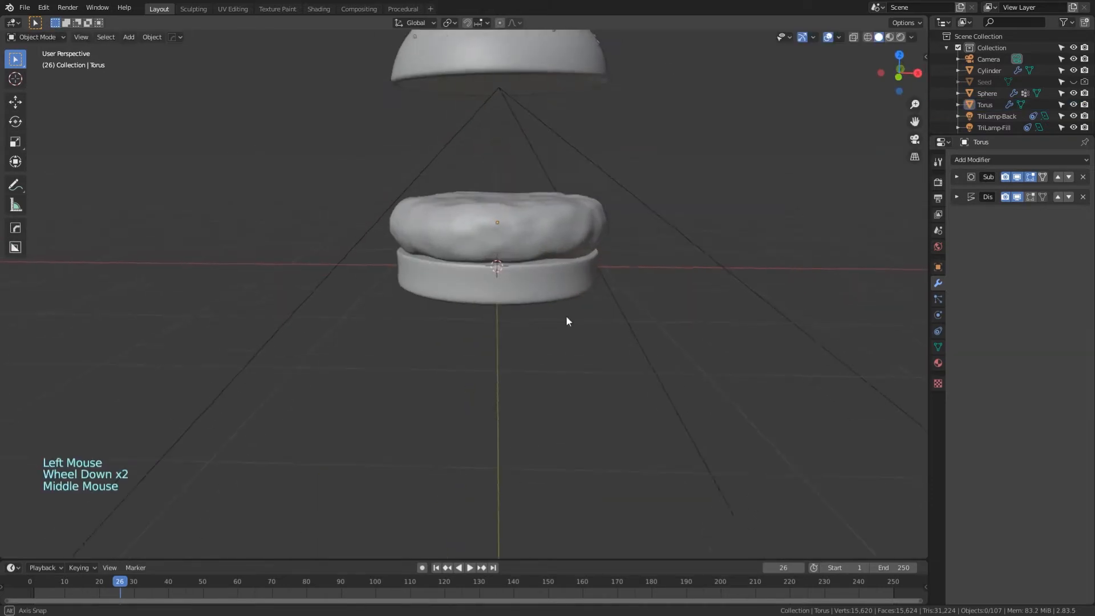
pyautogui.scroll(-2, 571, 307)
# Select the torus patty and display its object shader nodes in the Shading workspace.
pyautogui.click(532, 281)
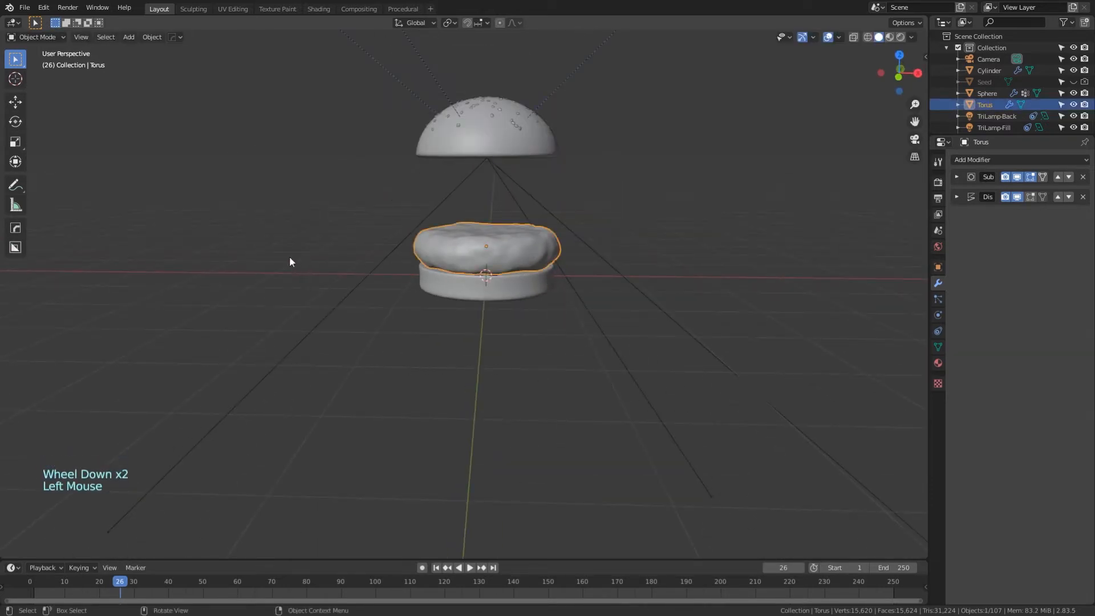
pyautogui.click(317, 9)
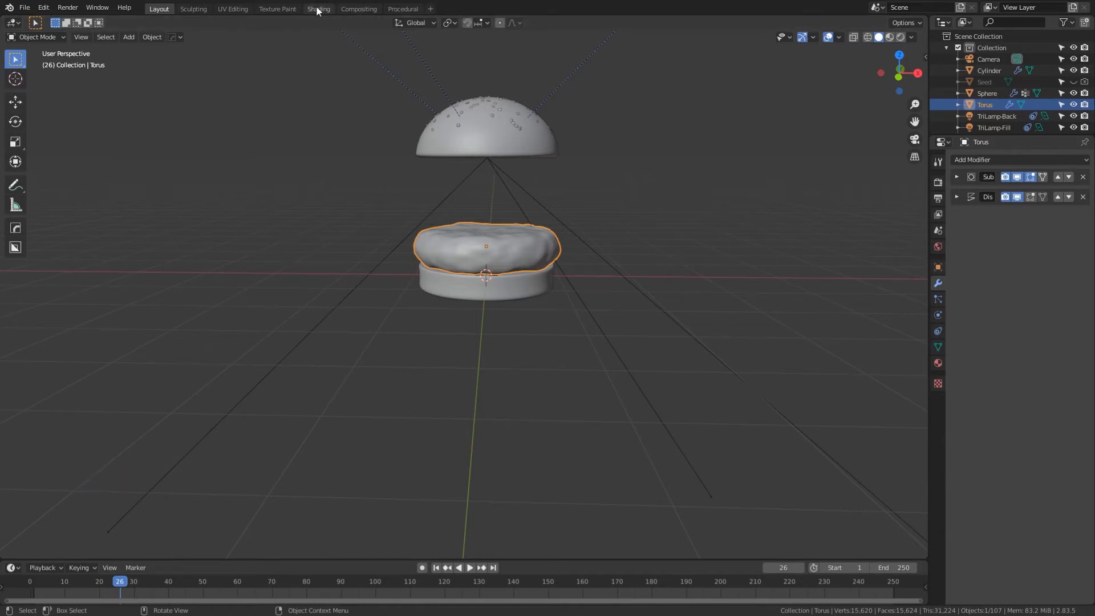
pyautogui.scroll(5, 515, 194)
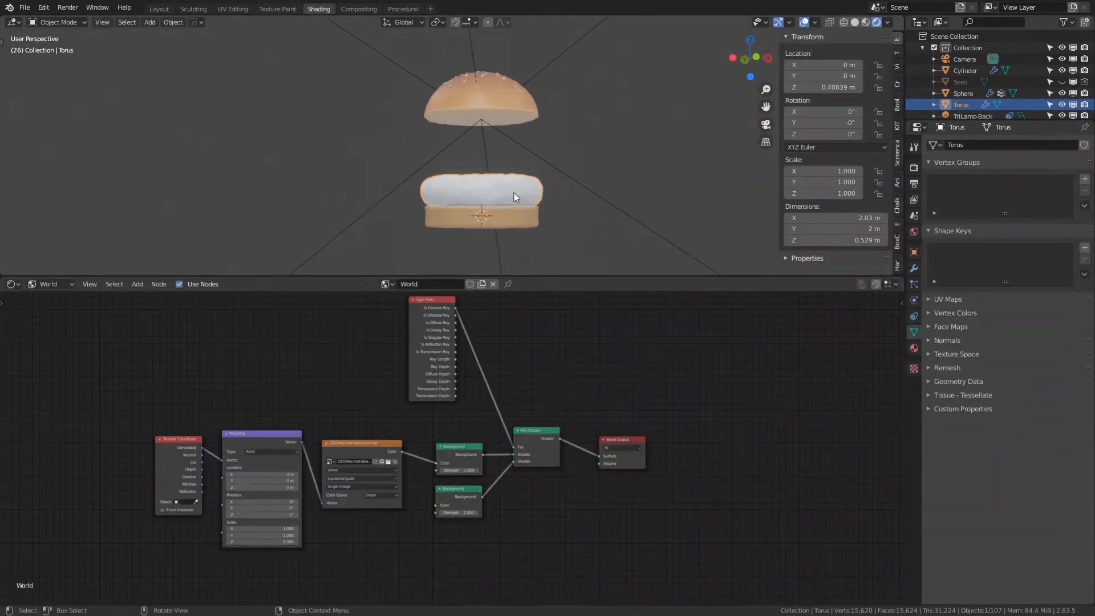
pyautogui.moveTo(549, 175); pyautogui.dragTo(540, 186, button='middle')
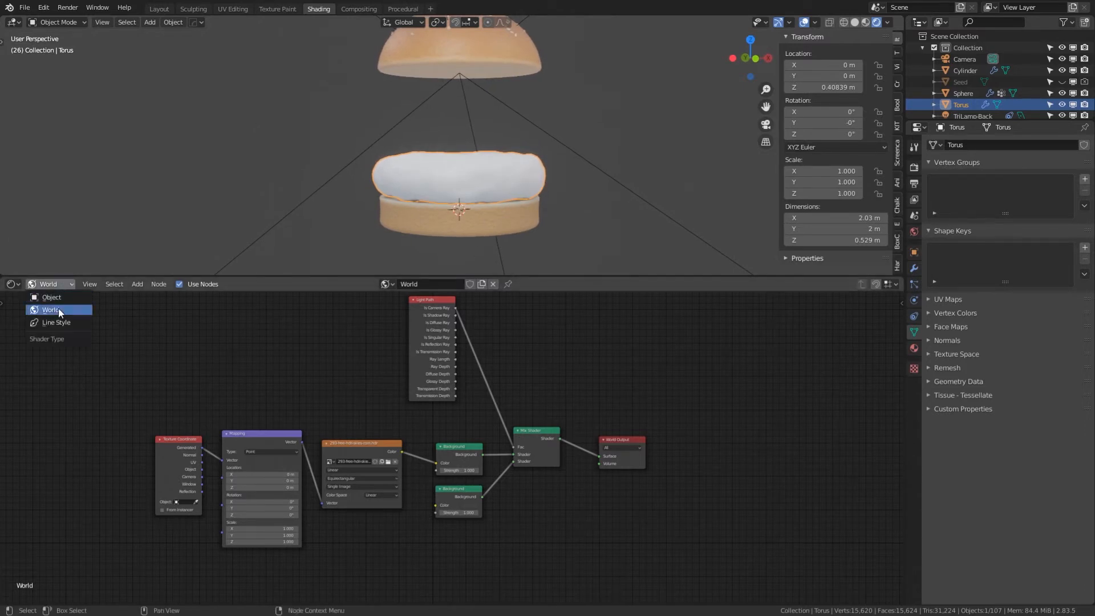
pyautogui.click(58, 300)
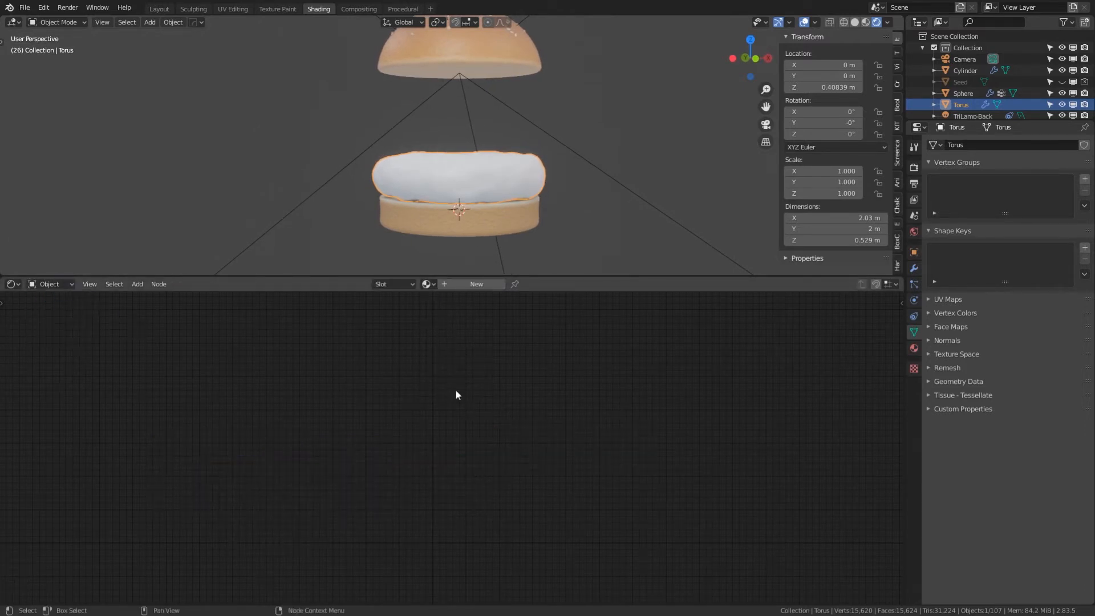
# Create a new material for the torus patty and name it Meat.
pyautogui.click(466, 285)
pyautogui.click(462, 286)
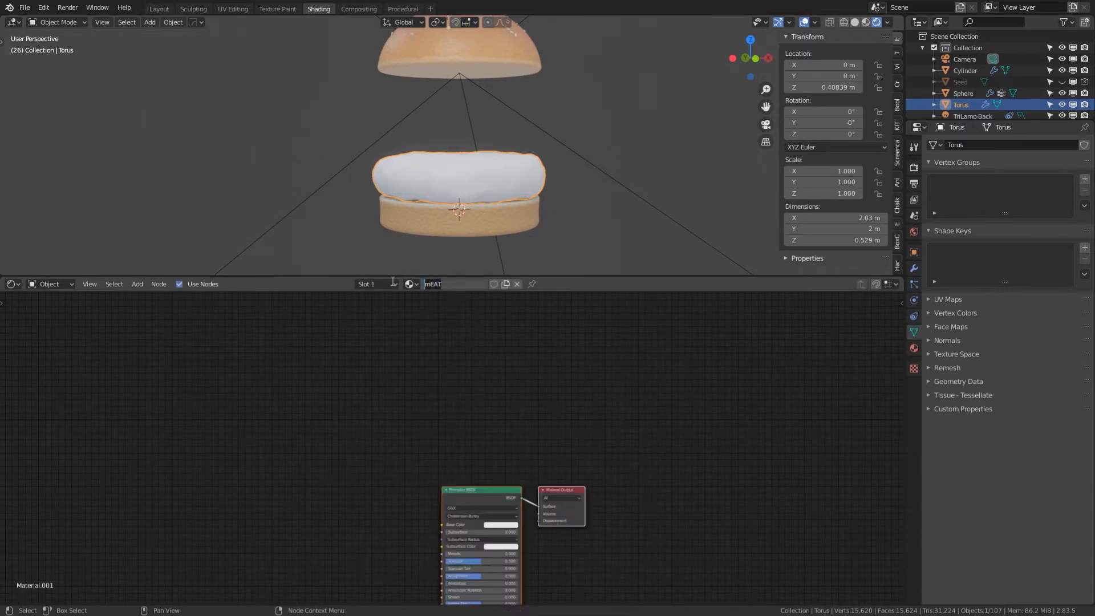
pyautogui.write('Meat')
pyautogui.press('Return')
pyautogui.moveTo(473, 438); pyautogui.dragTo(499, 323, button='middle')
pyautogui.scroll(-2, 501, 322)
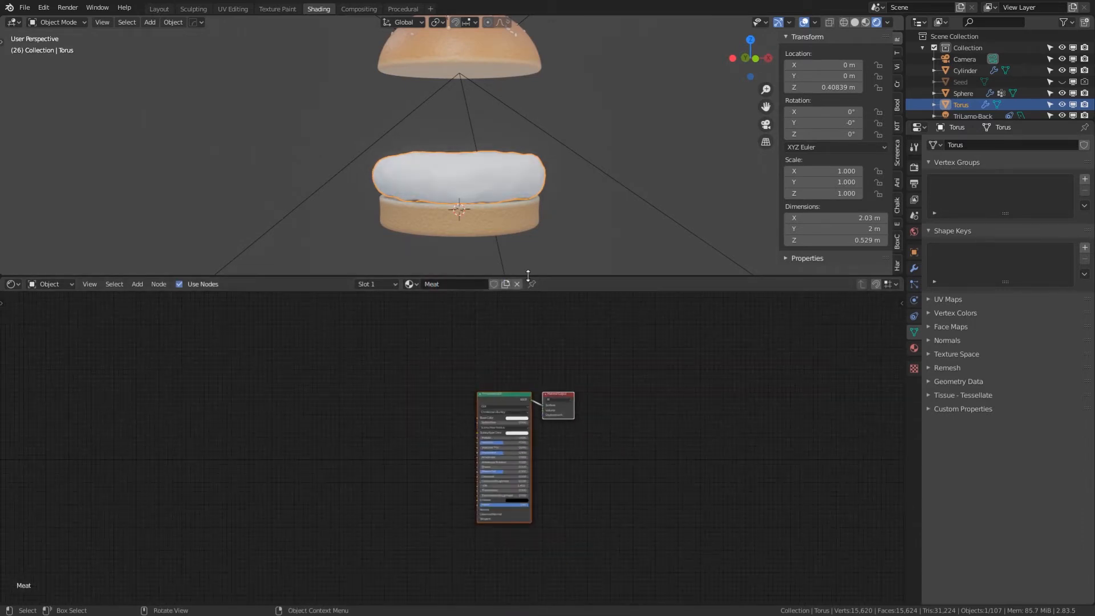
# Hide the viewport gizmos and overlays, frame the patty, and enlarge the node editor area.
pyautogui.moveTo(527, 276); pyautogui.dragTo(531, 319)
pyautogui.click(781, 23)
pyautogui.click(805, 23)
pyautogui.keyDown('shift'); pyautogui.moveTo(559, 159); pyautogui.dragTo(559, 180, button='middle'); pyautogui.keyUp('shift')
pyautogui.scroll(2, 518, 240)
pyautogui.keyDown('shift'); pyautogui.moveTo(518, 239); pyautogui.dragTo(507, 197, button='middle'); pyautogui.keyUp('shift')
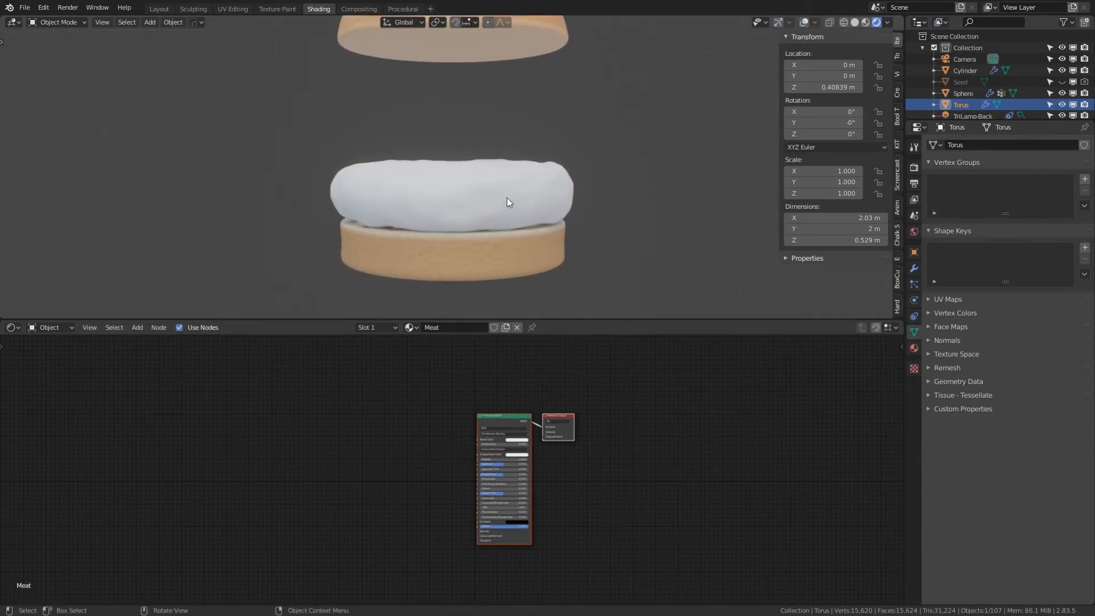
pyautogui.moveTo(594, 275); pyautogui.dragTo(592, 269, button='middle')
pyautogui.keyDown('shift'); pyautogui.moveTo(592, 269); pyautogui.dragTo(591, 237, button='middle'); pyautogui.keyUp('shift')
pyautogui.scroll(2, 648, 239)
pyautogui.scroll(-1, 648, 238)
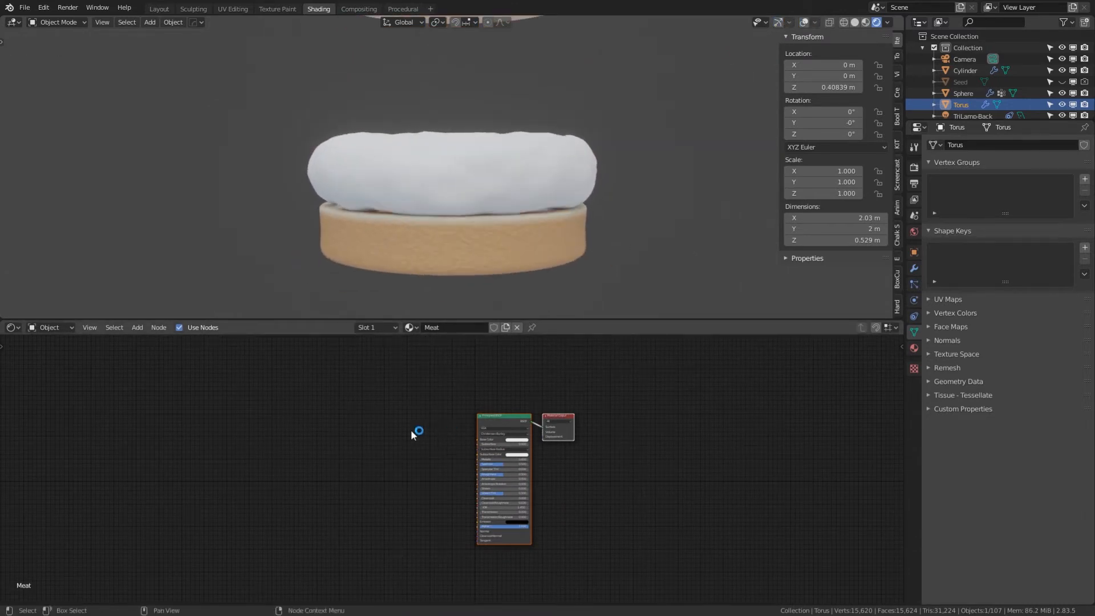
pyautogui.moveTo(414, 433); pyautogui.dragTo(503, 426, button='middle')
pyautogui.moveTo(526, 320); pyautogui.dragTo(533, 254)
pyautogui.scroll(3, 501, 426)
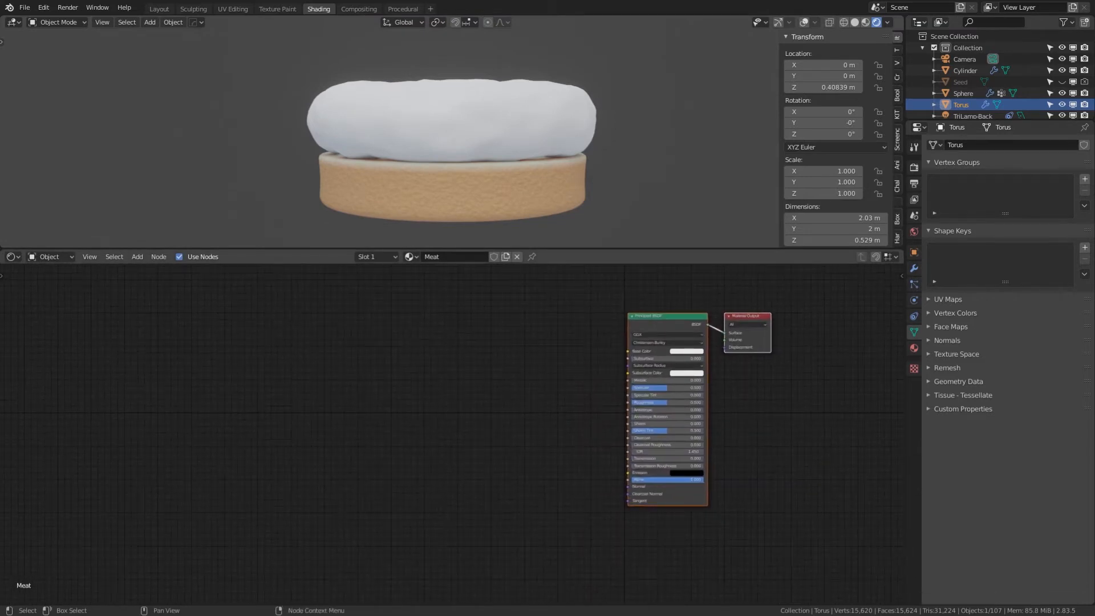
# Add a Texture Coordinate node well to the left of the Principled BSDF in the Meat material.
pyautogui.hotkey('shift', 'a')
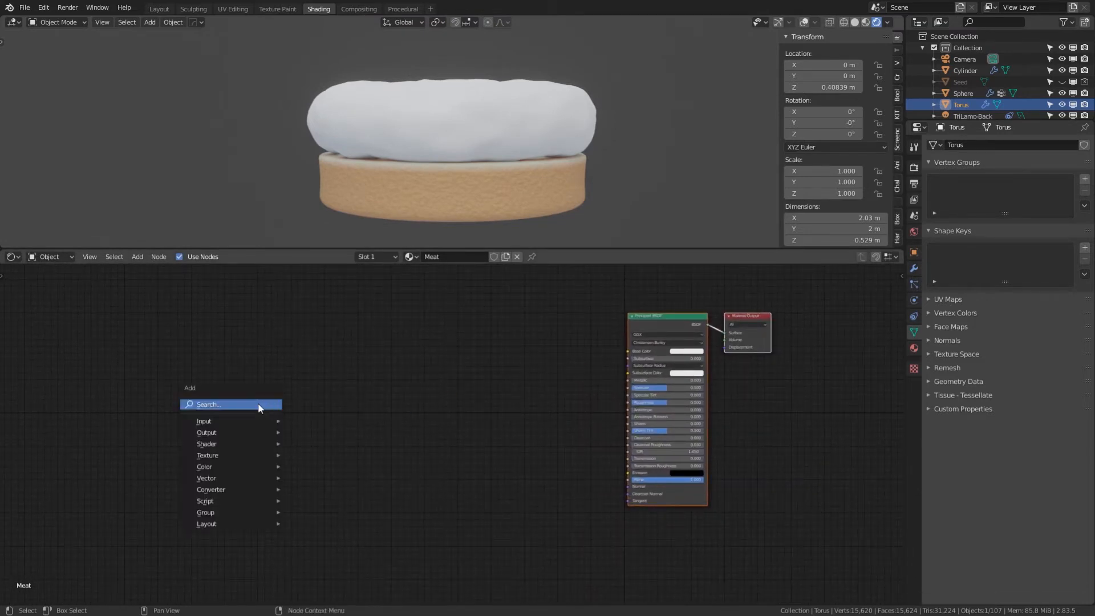
pyautogui.click(258, 403)
pyautogui.write('tex')
pyautogui.click(316, 424)
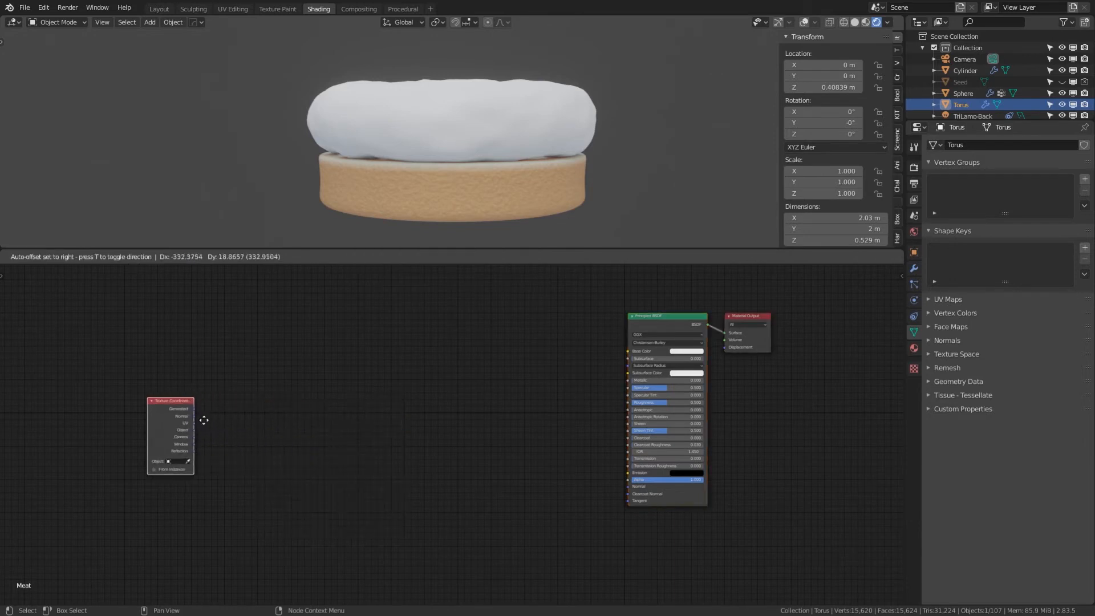
pyautogui.click(197, 421)
pyautogui.moveTo(228, 422); pyautogui.dragTo(306, 421, button='middle')
pyautogui.scroll(2, 306, 415)
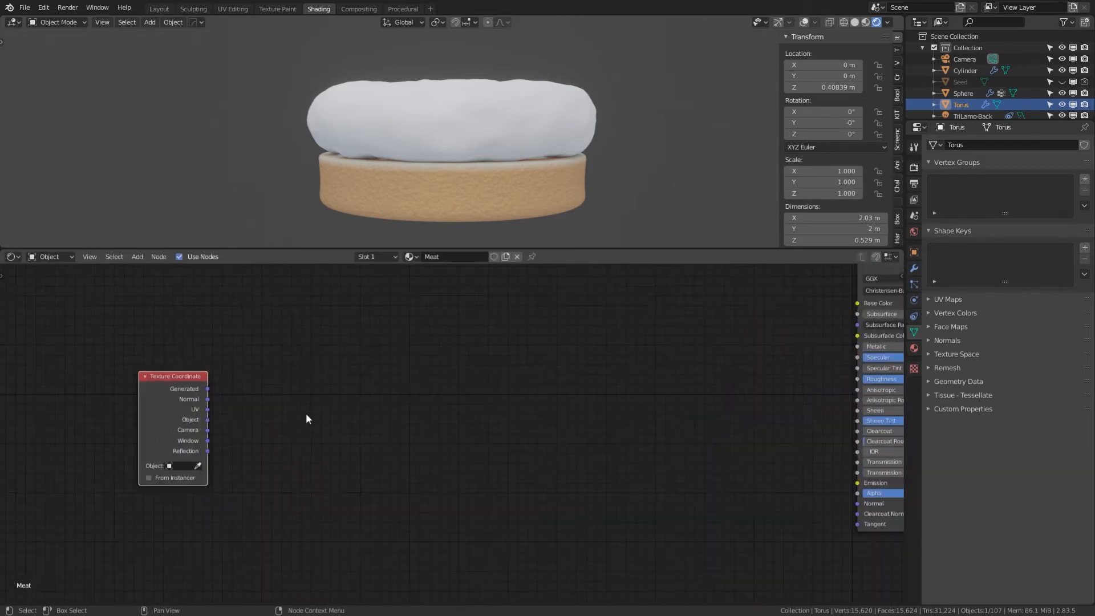
pyautogui.scroll(-1, 322, 412)
# Add a Noise Texture node above and to the right of the Texture Coordinate node.
pyautogui.hotkey('shift', 'a')
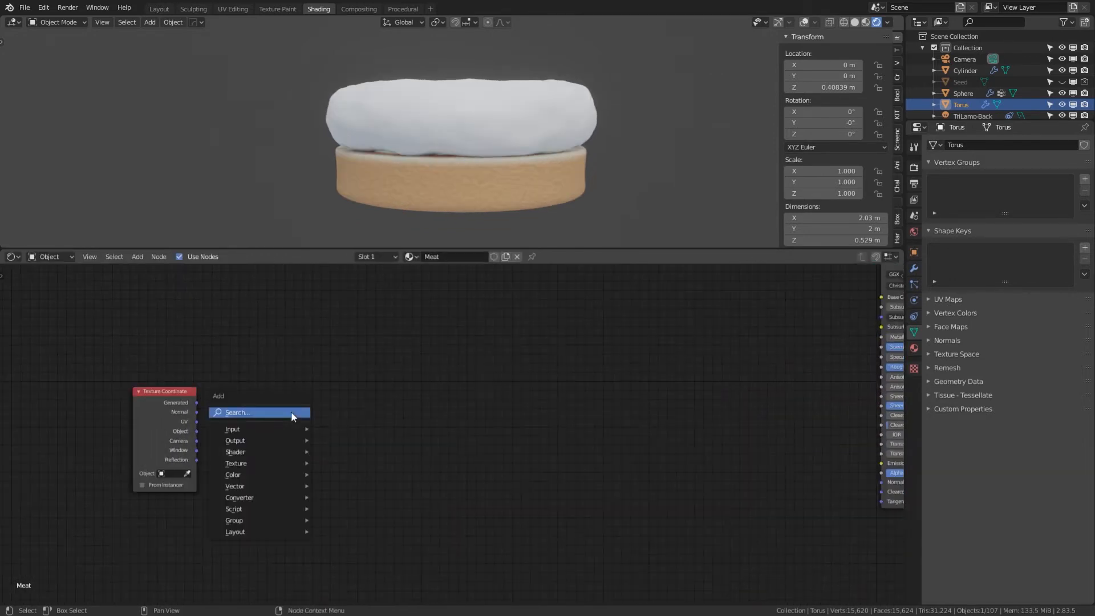
pyautogui.click(292, 413)
pyautogui.write('tex')
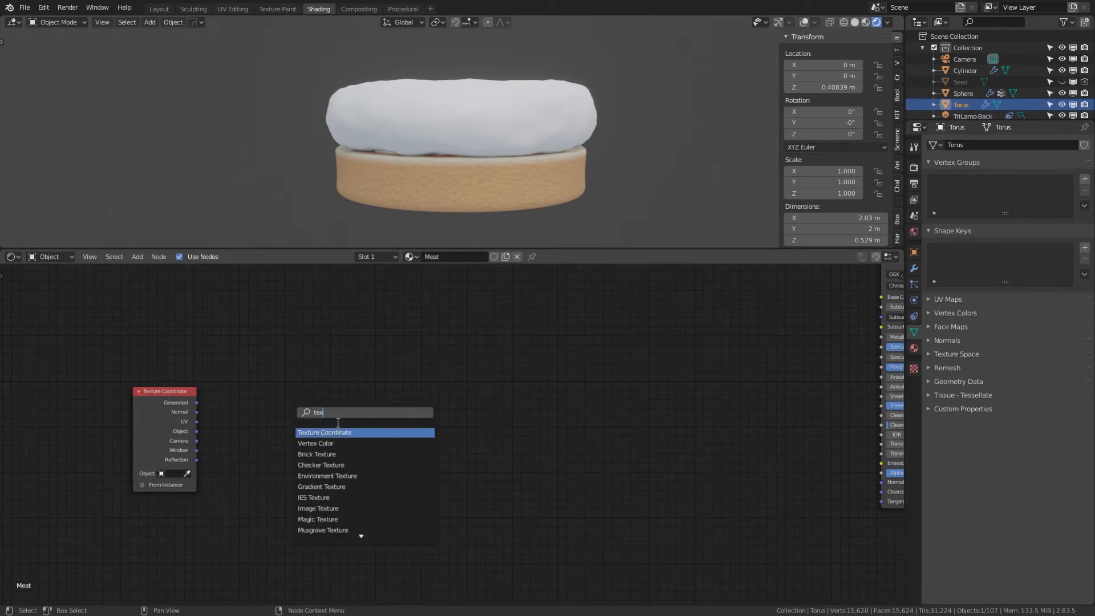
pyautogui.press('BackSpace')
pyautogui.press('BackSpace')
pyautogui.press('BackSpace')
pyautogui.write('nois')
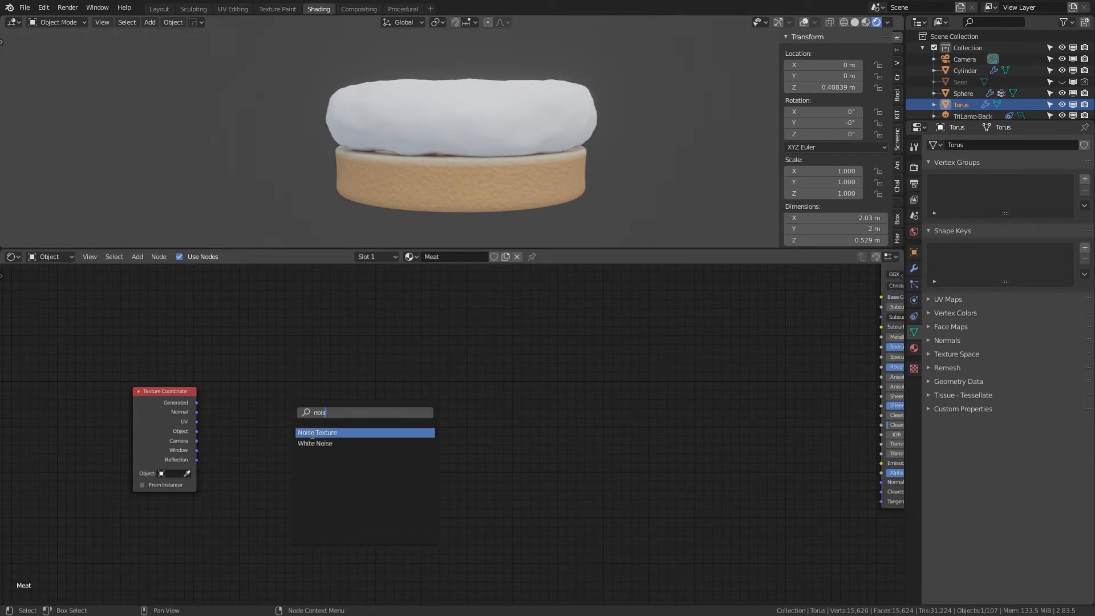
pyautogui.press('Return')
pyautogui.click(259, 347)
# Duplicate the Noise Texture below the original and connect the Object coordinates to both Vector inputs.
pyautogui.hotkey('shift', 'd')
pyautogui.click(264, 455)
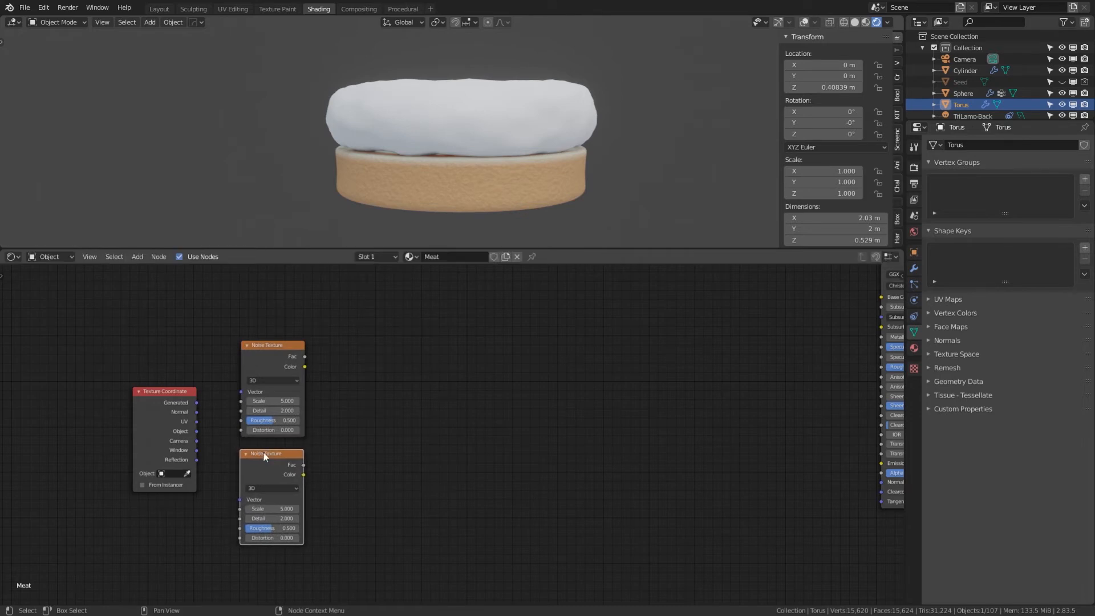
pyautogui.moveTo(197, 431); pyautogui.dragTo(241, 392)
pyautogui.moveTo(197, 431); pyautogui.dragTo(240, 499)
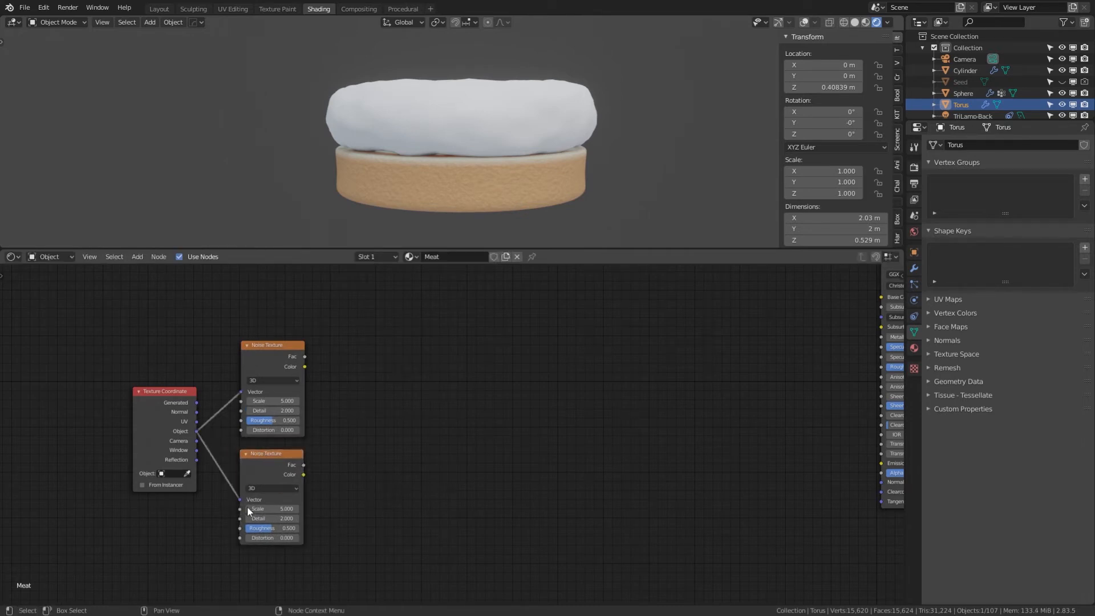
# Set the upper Noise Texture's scale to 15 and its detail to 1.4.
pyautogui.click(279, 402)
pyautogui.write('15')
pyautogui.press('Tab')
pyautogui.write('1.4')
pyautogui.press('Return')
# Set the lower Noise Texture's scale to 70 and its detail to 10.
pyautogui.click(279, 507)
pyautogui.write('10')
pyautogui.press('Tab')
pyautogui.write('10')
pyautogui.press('Return')
# Preview both Noise Textures on the patty and set the upper one's roughness to 1.000.
pyautogui.keyDown('ctrl'); pyautogui.keyDown('shift'); pyautogui.click(265, 355); pyautogui.keyUp('shift'); pyautogui.keyUp('ctrl')
pyautogui.keyDown('ctrl'); pyautogui.keyDown('shift'); pyautogui.click(262, 466); pyautogui.keyUp('shift'); pyautogui.keyUp('ctrl')
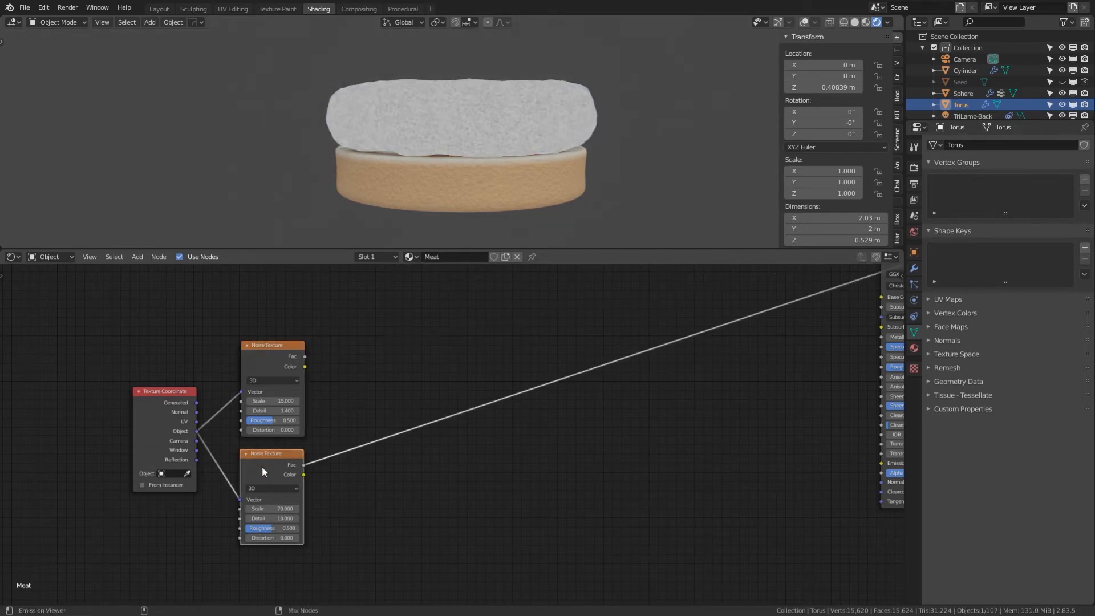
pyautogui.keyDown('ctrl'); pyautogui.keyDown('shift'); pyautogui.click(262, 358); pyautogui.keyUp('shift'); pyautogui.keyUp('ctrl')
pyautogui.click(368, 424)
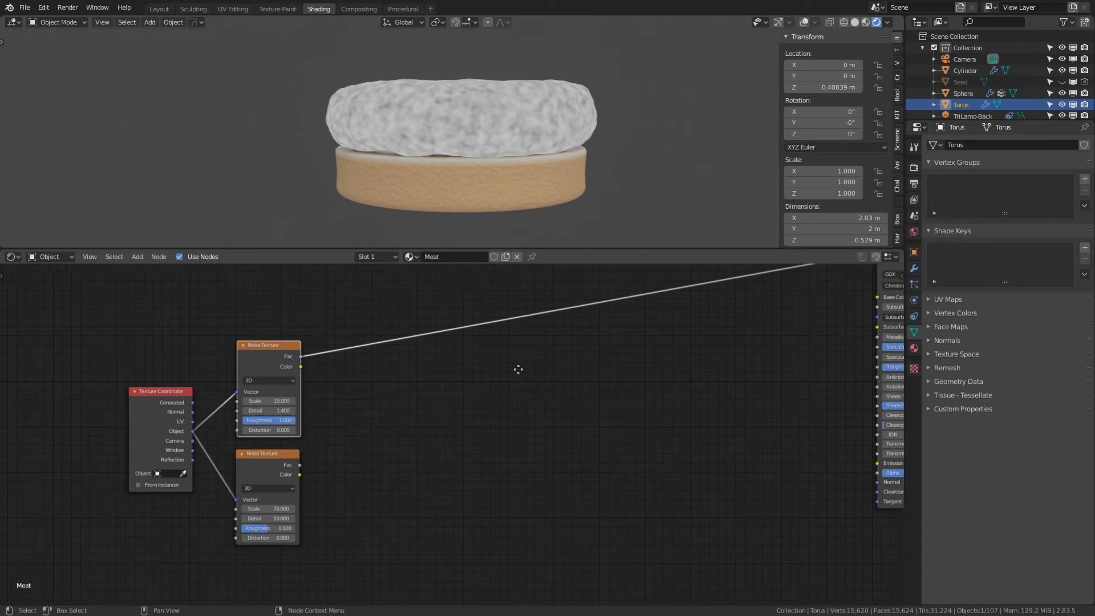
# Insert a ColorRamp node after the upper Noise Texture's Fac output and widen the node.
pyautogui.hotkey('shift', 'a')
pyautogui.click(474, 386)
pyautogui.write('color ramp')
pyautogui.press('Return')
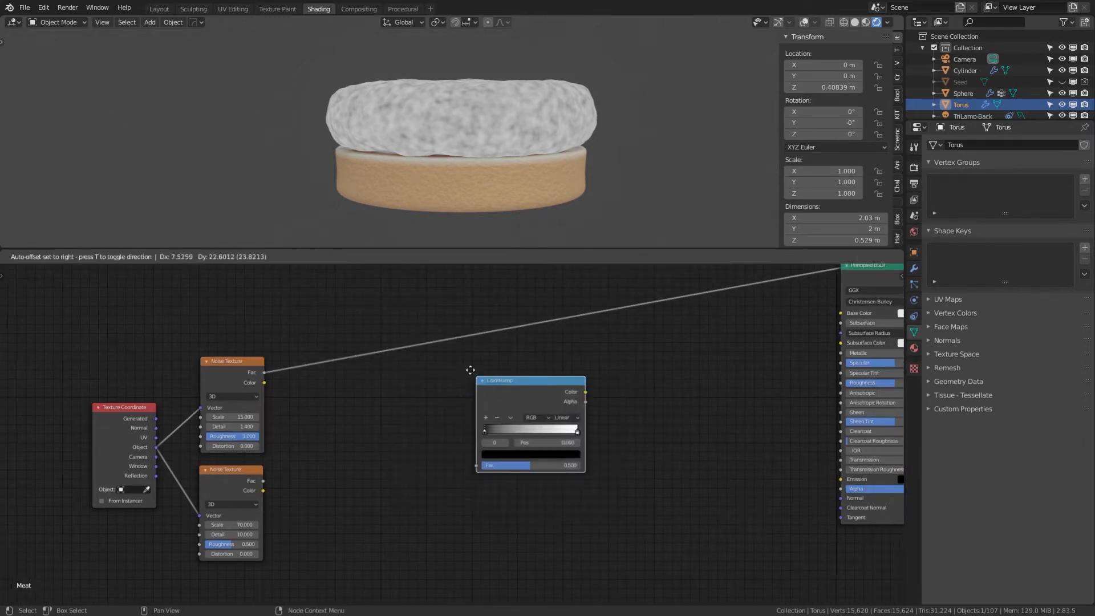
pyautogui.click(411, 350)
pyautogui.moveTo(500, 379); pyautogui.dragTo(653, 380)
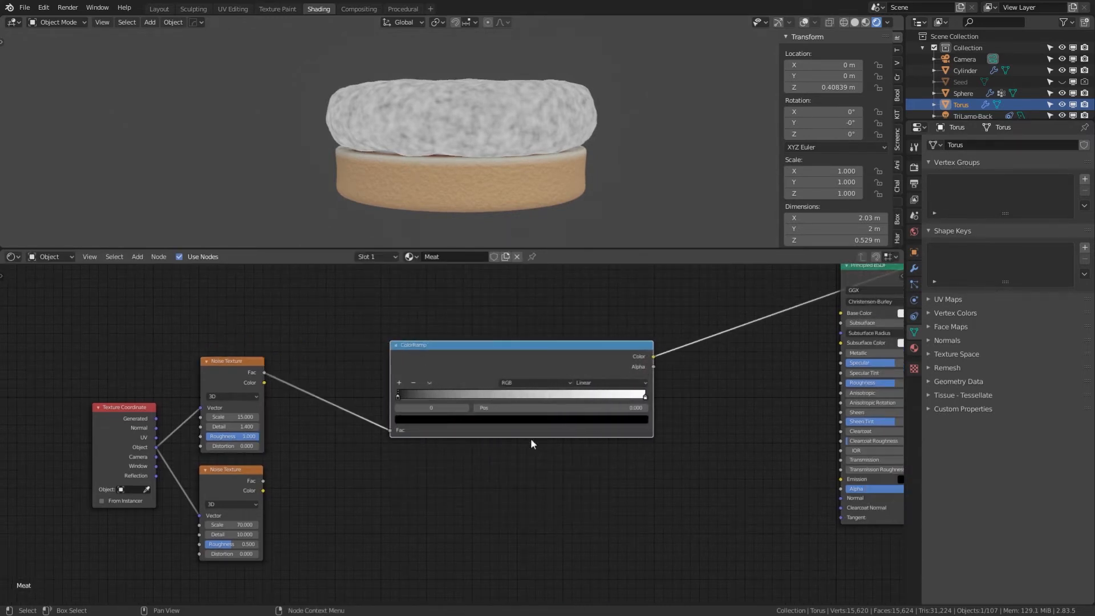
# Add a middle stop to the ColorRamp and paste a reddish-brown hex colour into the first stop.
pyautogui.click(399, 383)
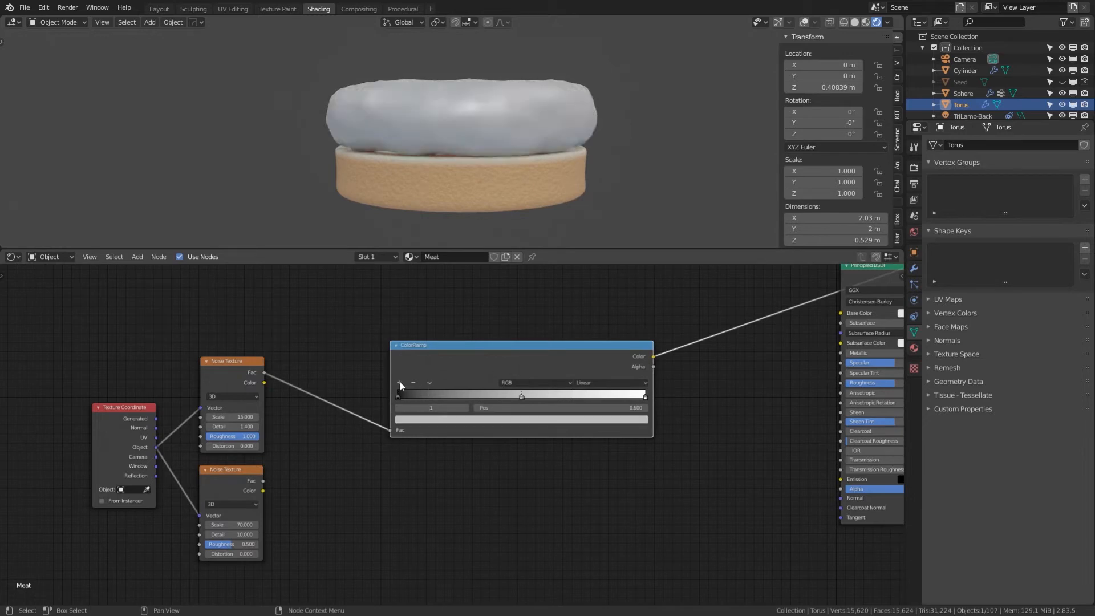
pyautogui.click(399, 395)
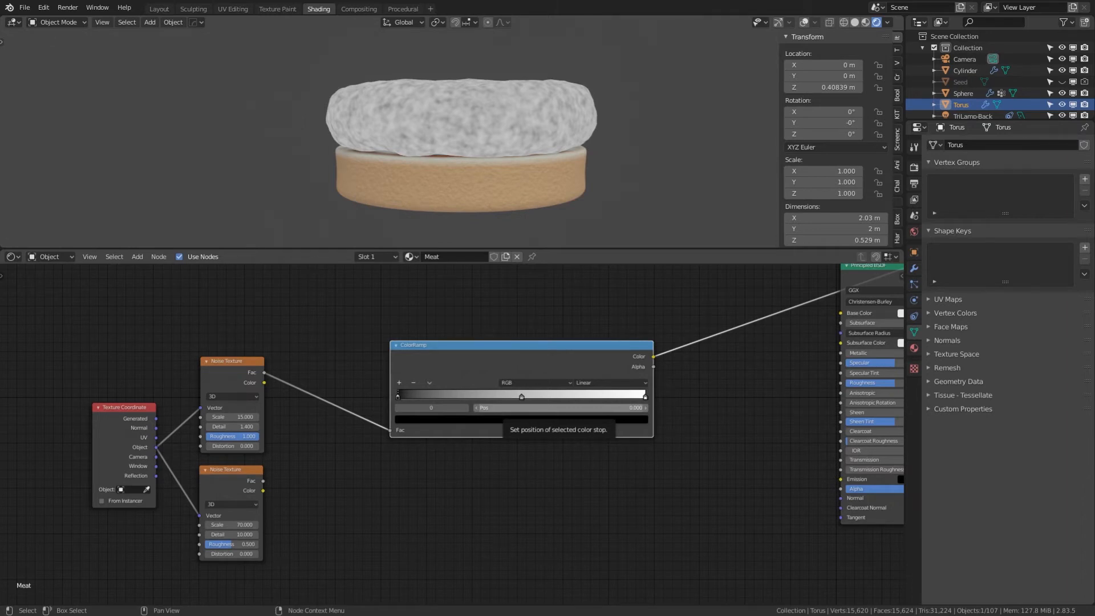
pyautogui.click(429, 419)
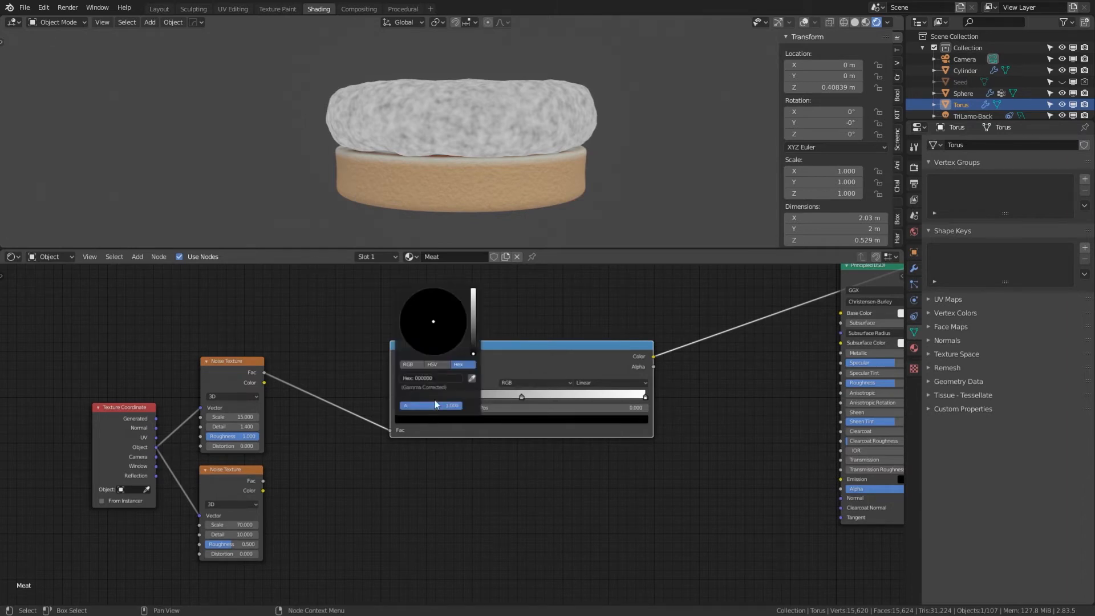
pyautogui.hotkey('ctrl', 'v')
pyautogui.press('Return')
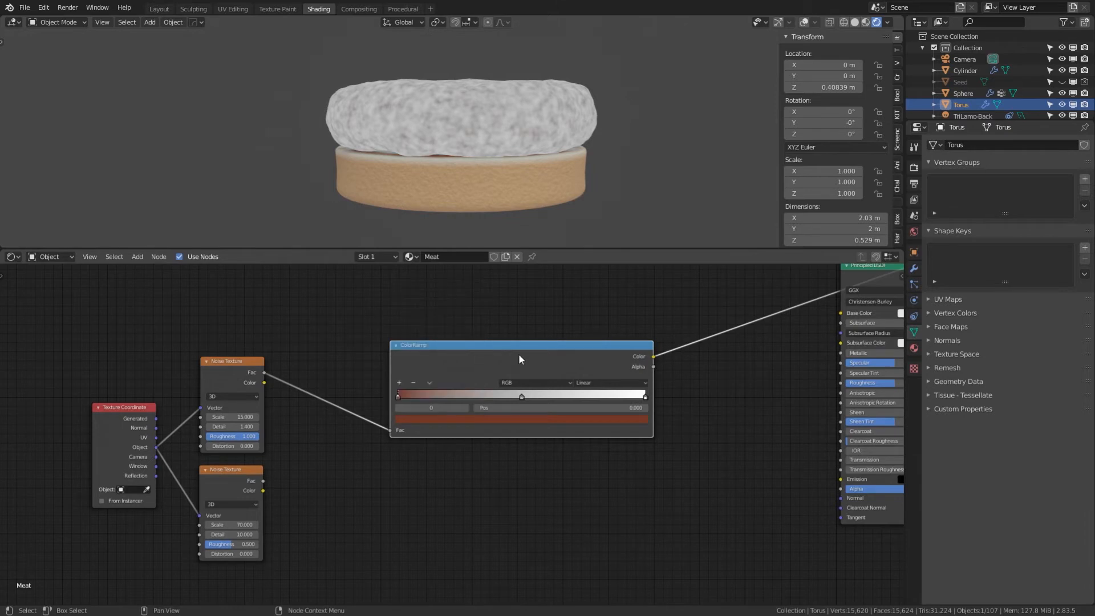
# Paste a brown hex colour into the ColorRamp's middle stop and set its last stop's hex colour to 000000.
pyautogui.click(521, 396)
pyautogui.click(519, 419)
pyautogui.hotkey('ctrl', 'v')
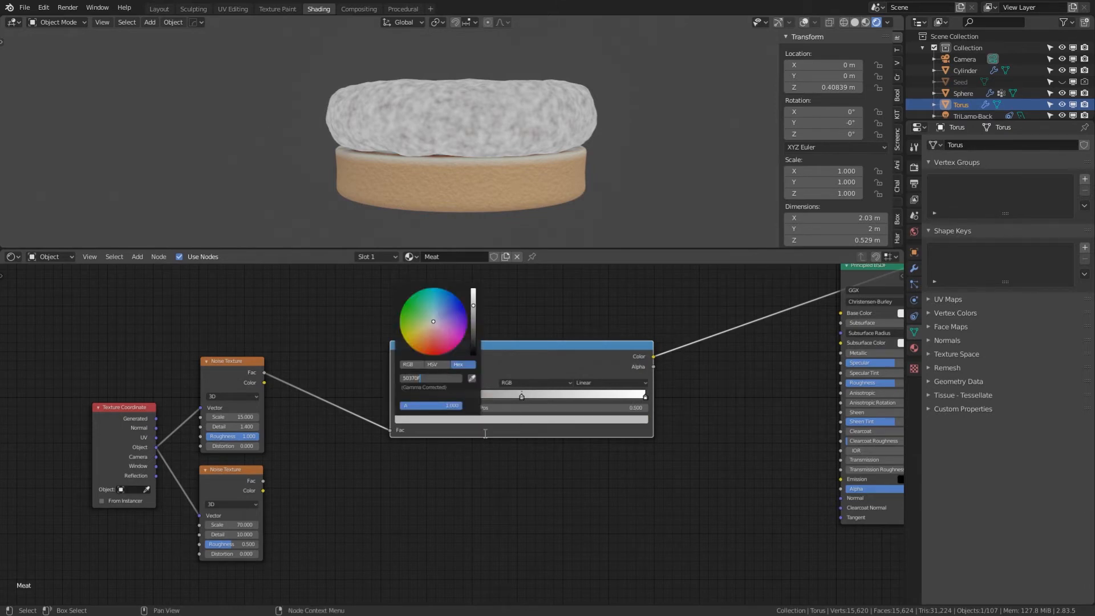
pyautogui.click(645, 396)
pyautogui.click(557, 420)
pyautogui.click(433, 378)
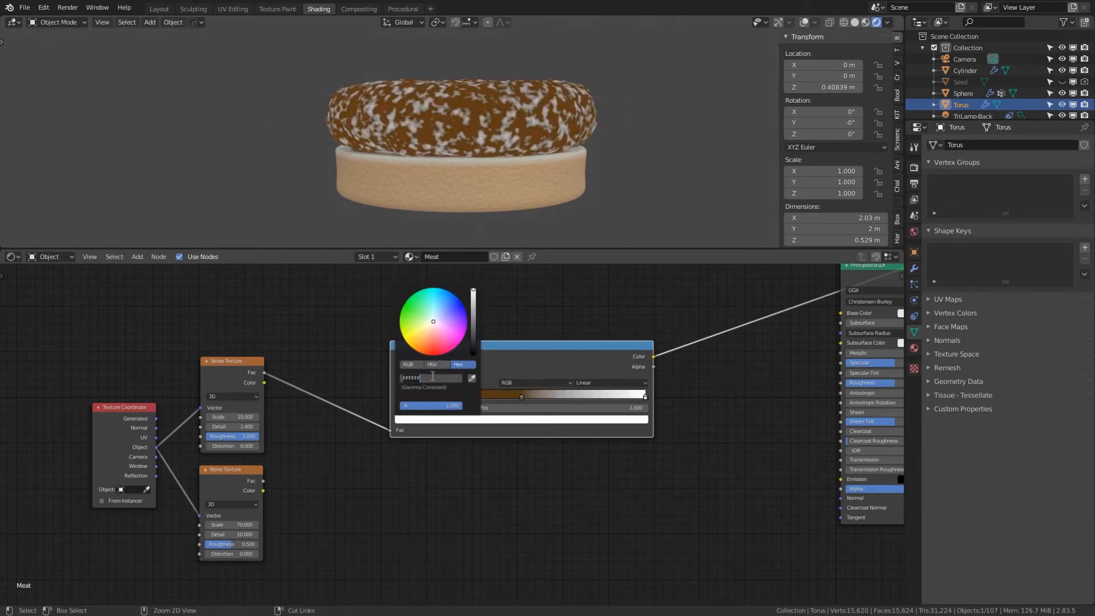
pyautogui.write('000000')
pyautogui.press('Return')
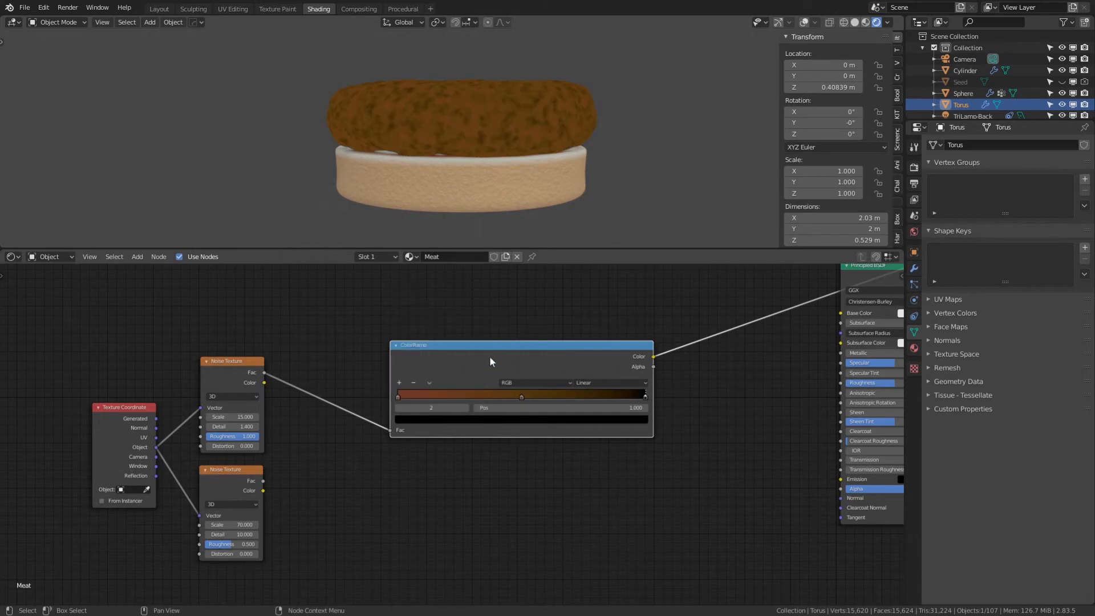
# Set the positions of the ColorRamp's three stops, in order, to 0.290909, 0.386364 and 0.536364.
pyautogui.moveTo(702, 337); pyautogui.dragTo(665, 363, button='middle')
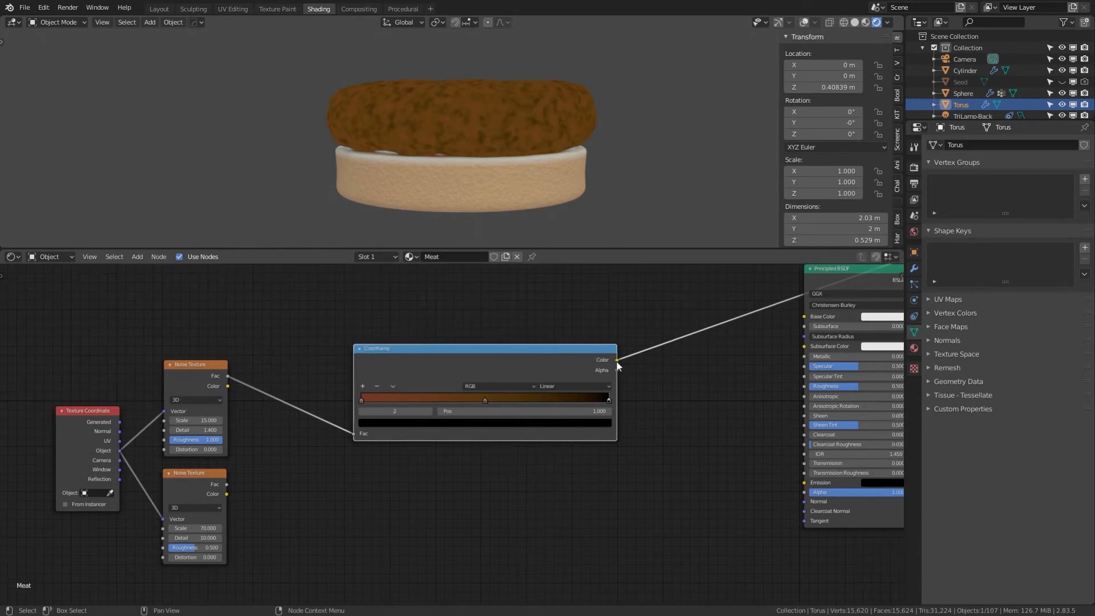
pyautogui.scroll(3, 456, 432)
pyautogui.click(337, 392)
pyautogui.doubleClick(441, 404)
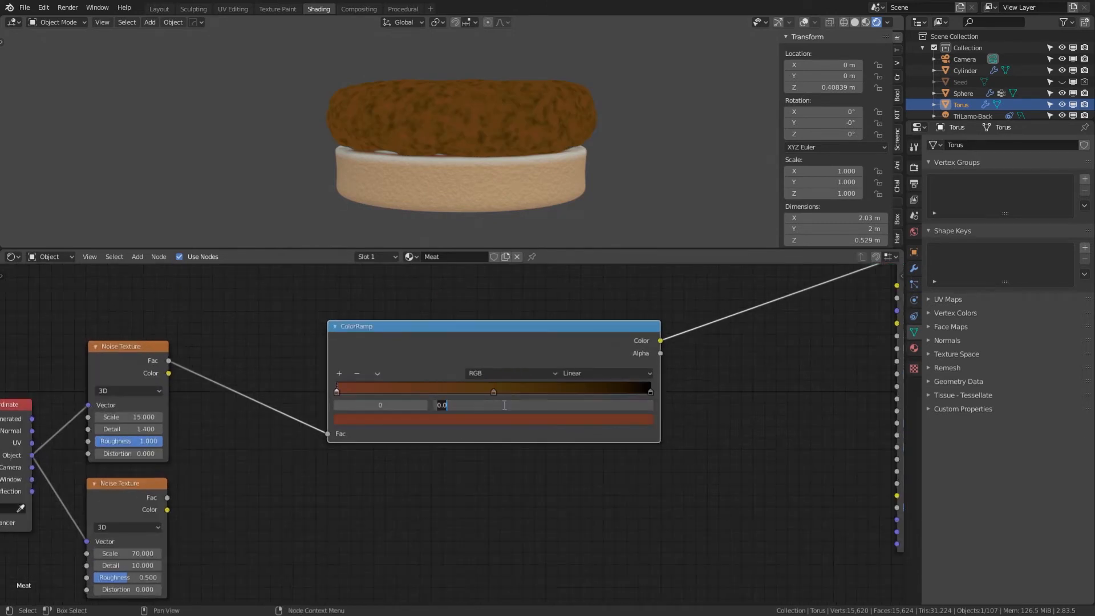
pyautogui.write('0.290909')
pyautogui.press('Return')
pyautogui.click(495, 392)
pyautogui.doubleClick(441, 405)
pyautogui.write('0.386364')
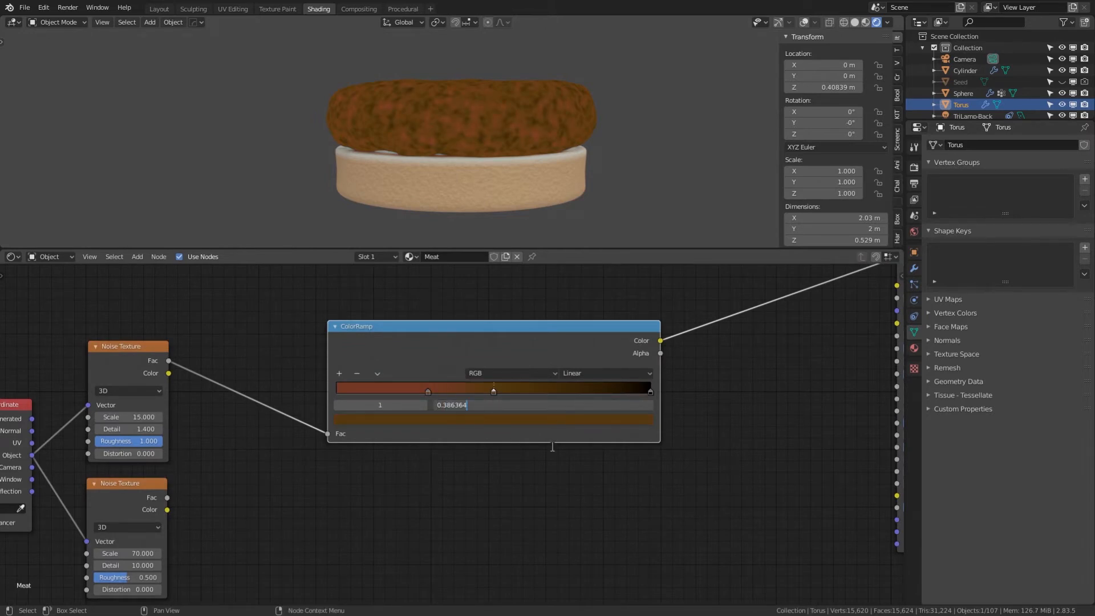
pyautogui.press('Return')
pyautogui.click(651, 391)
pyautogui.doubleClick(444, 405)
pyautogui.write('0.536364')
pyautogui.press('Return')
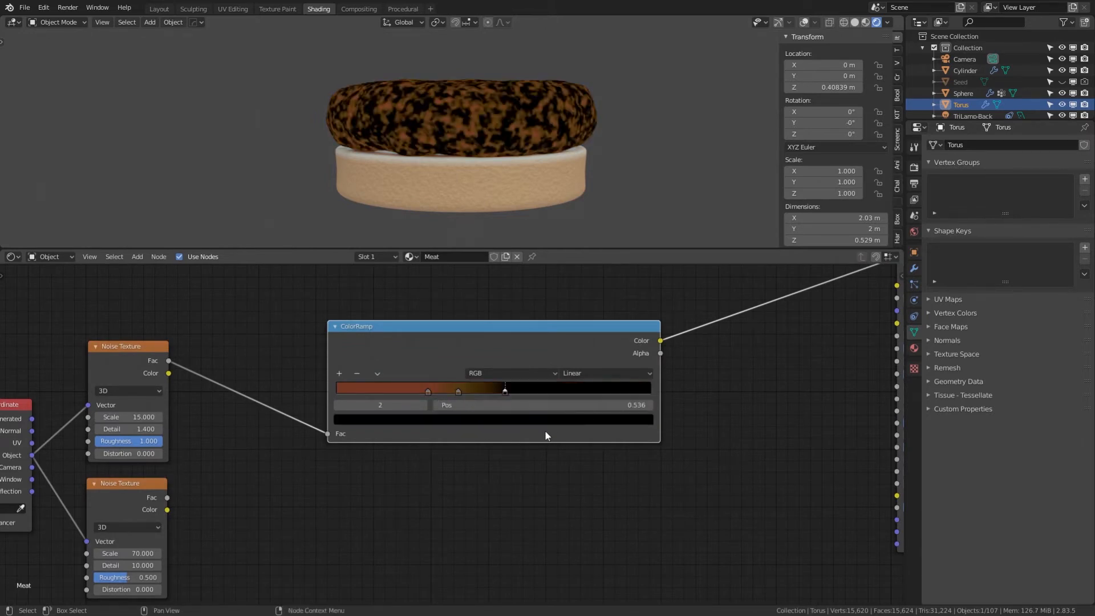
# Connect the ColorRamp's Color output to the Principled BSDF's Base Color and paste an orange-red hex colour into its Subsurface Color.
pyautogui.moveTo(686, 355); pyautogui.dragTo(485, 374, button='middle')
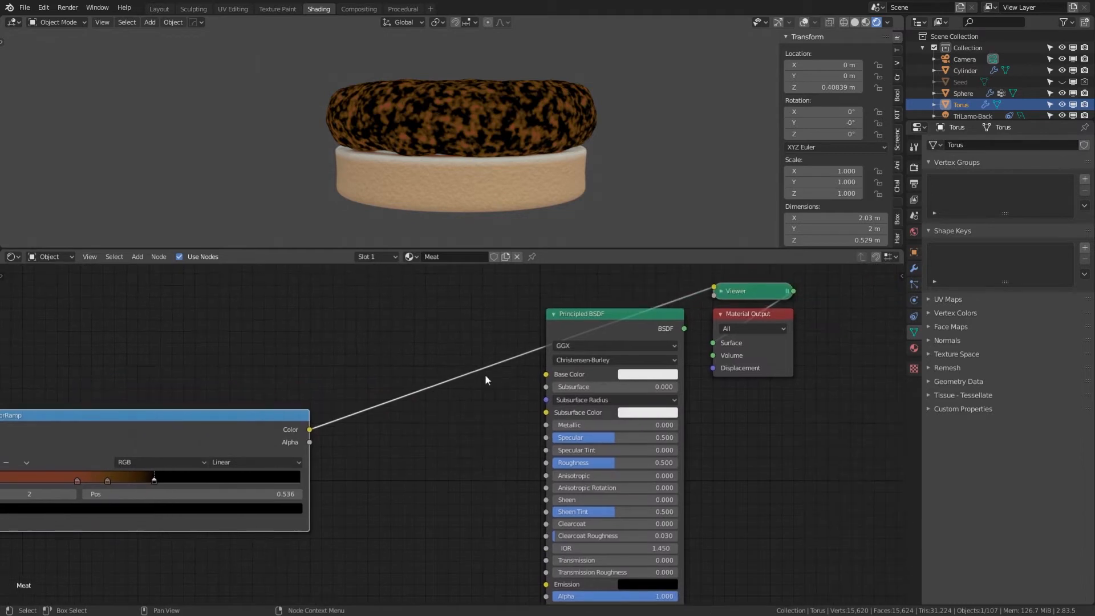
pyautogui.moveTo(309, 429); pyautogui.dragTo(547, 374)
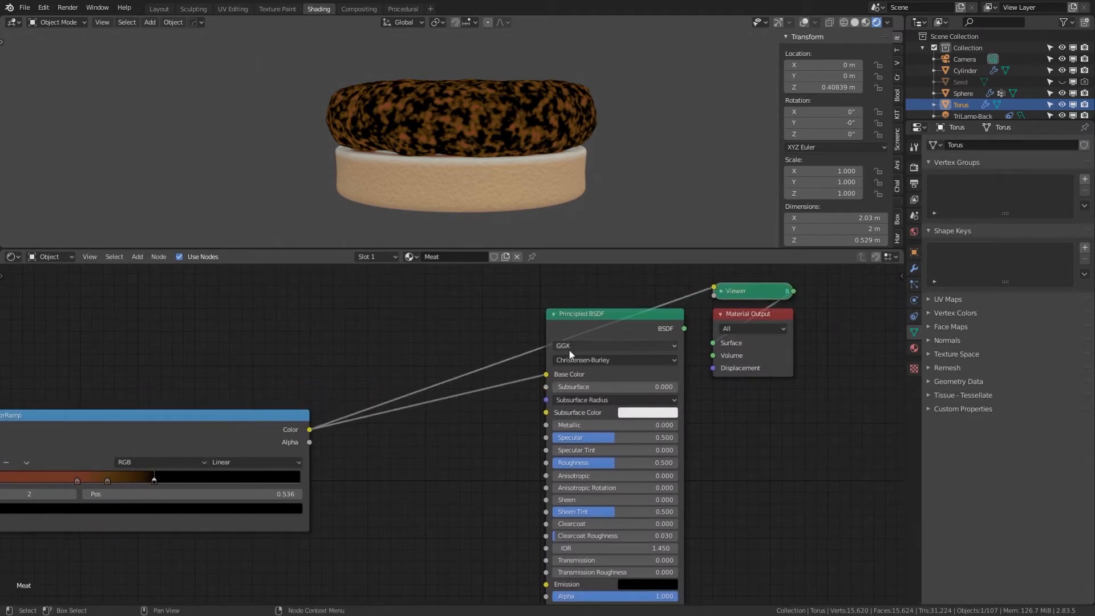
pyautogui.click(640, 415)
pyautogui.hotkey('ctrl', 'v')
pyautogui.press('Return')
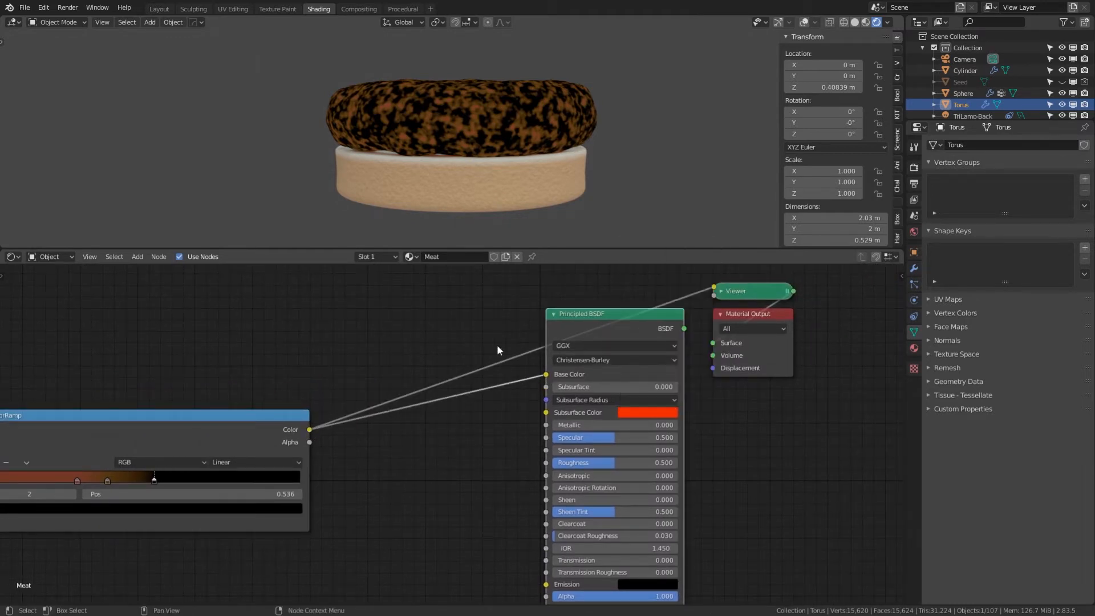
# Set the Principled BSDF's Subsurface to 0.1 and connect its BSDF output to the Material Output's Surface.
pyautogui.click(622, 387)
pyautogui.write('.1')
pyautogui.press('Return')
pyautogui.moveTo(684, 328); pyautogui.dragTo(714, 344)
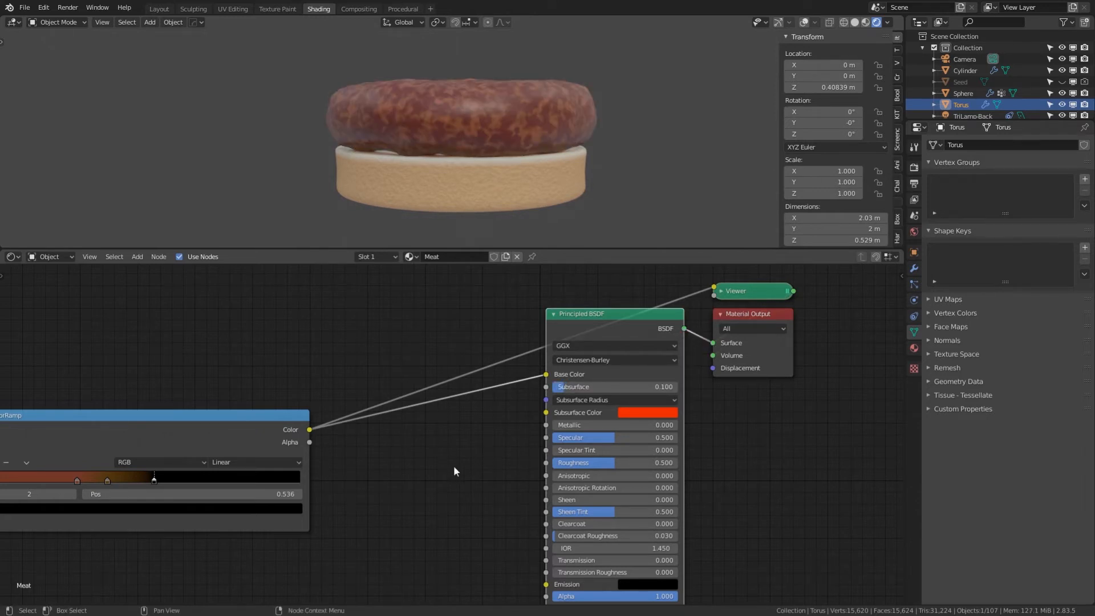
# Add a MixRGB node below the ColorRamp.
pyautogui.moveTo(444, 463); pyautogui.dragTo(565, 397, button='middle')
pyautogui.moveTo(466, 460); pyautogui.dragTo(603, 410, button='middle')
pyautogui.moveTo(416, 429); pyautogui.dragTo(506, 421, button='middle')
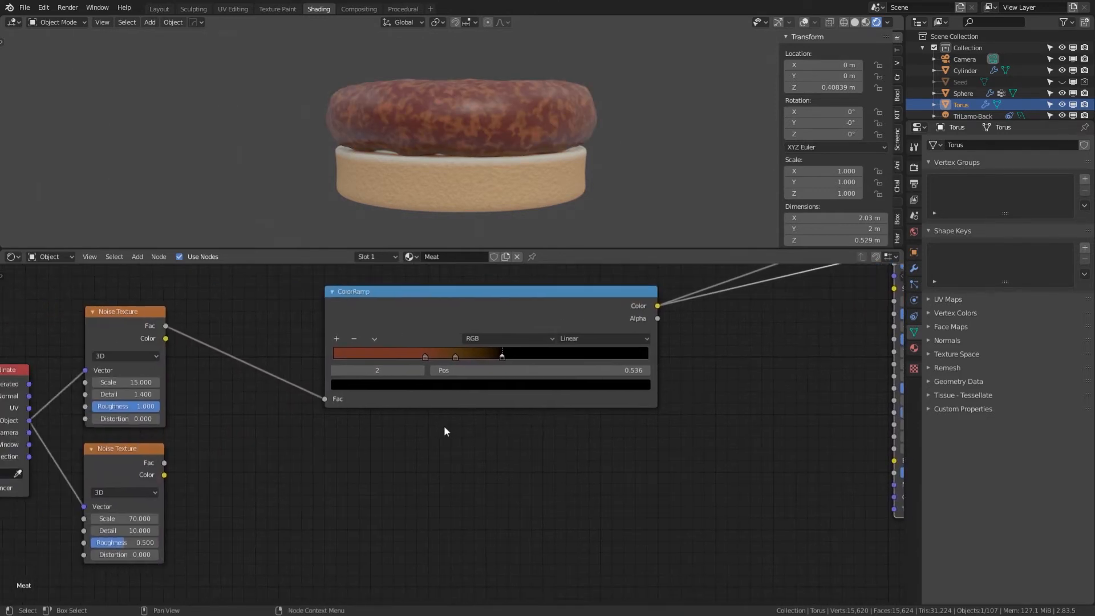
pyautogui.scroll(4, 478, 140)
pyautogui.scroll(-1, 508, 456)
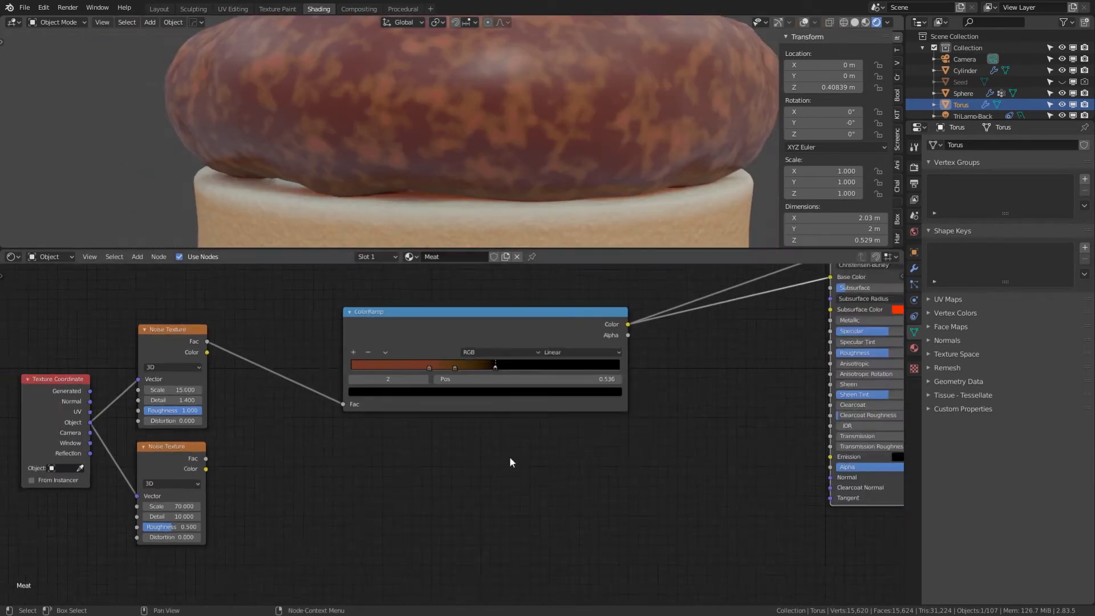
pyautogui.scroll(-1, 510, 462)
pyautogui.hotkey('shift', 'a')
pyautogui.write('mix')
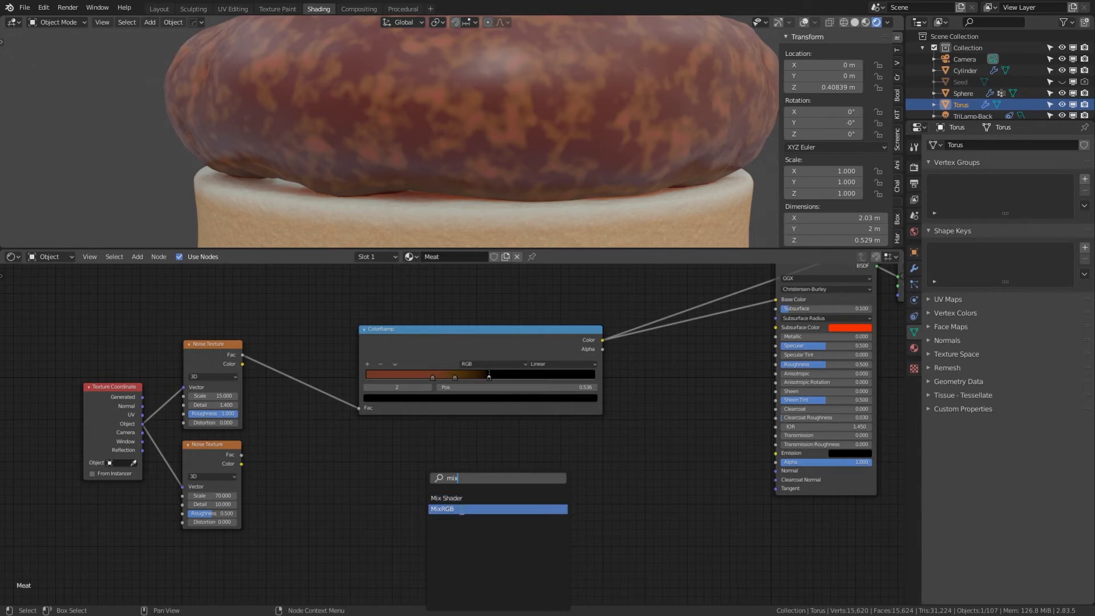
pyautogui.click(462, 510)
pyautogui.click(405, 472)
# Feed the upper Noise Texture's Fac into the Mix node's Color2 and the lower one's into Color1, with Fac set to 0.9.
pyautogui.moveTo(299, 429); pyautogui.dragTo(300, 395, button='middle')
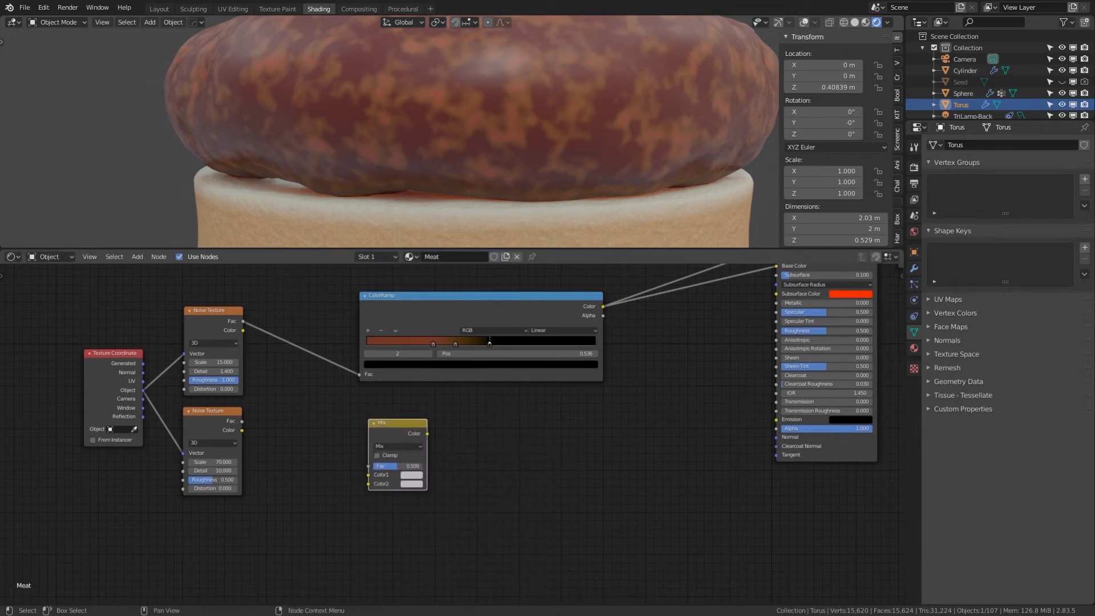
pyautogui.moveTo(243, 321); pyautogui.dragTo(368, 483)
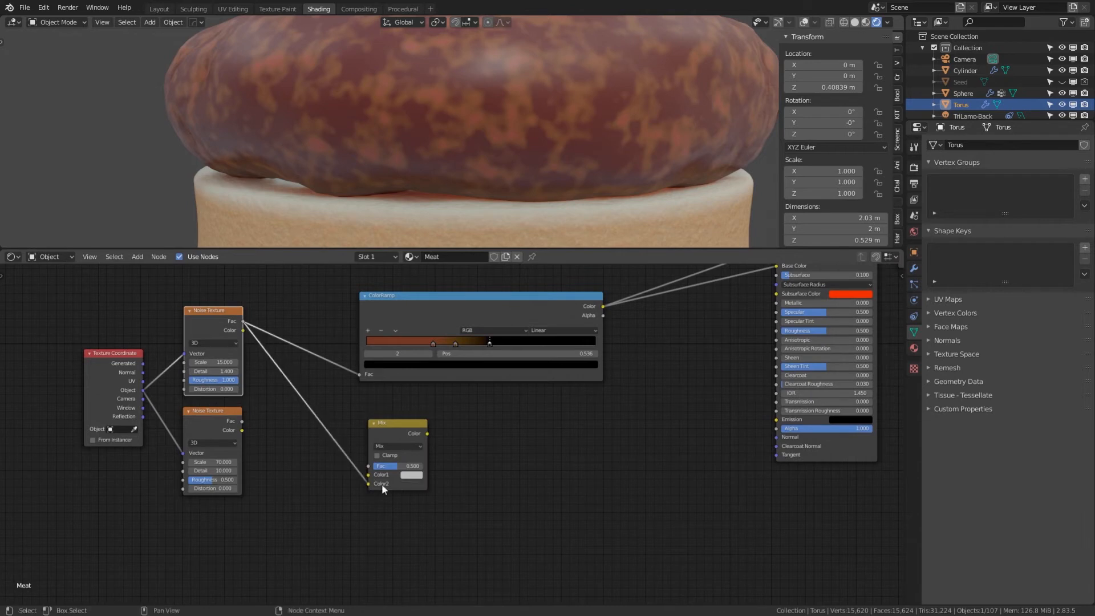
pyautogui.moveTo(242, 423); pyautogui.dragTo(369, 474)
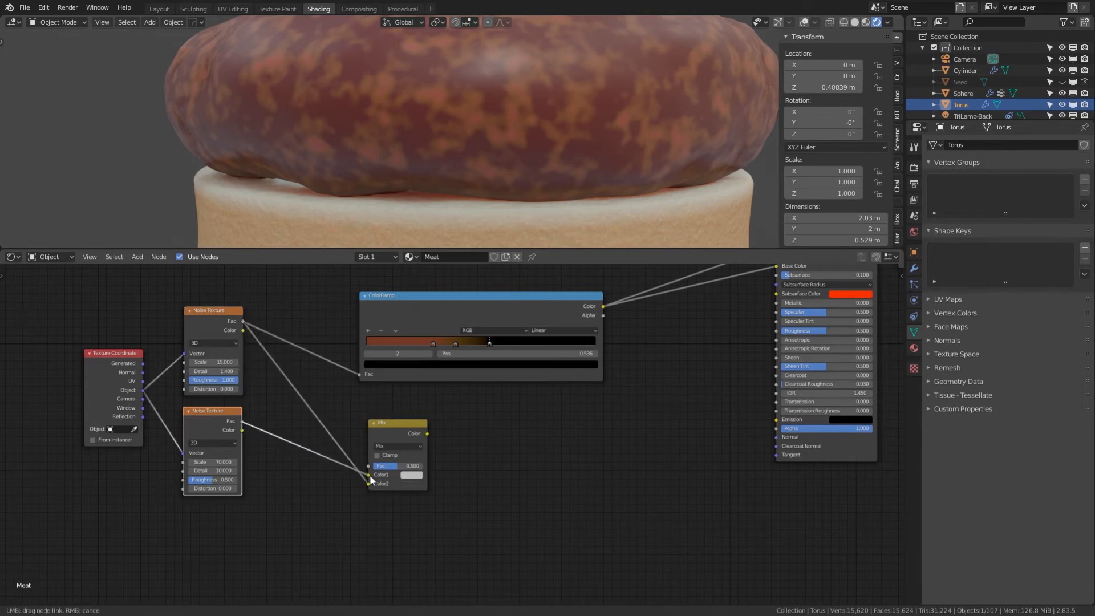
pyautogui.click(422, 467)
pyautogui.write('0.9')
pyautogui.press('Return')
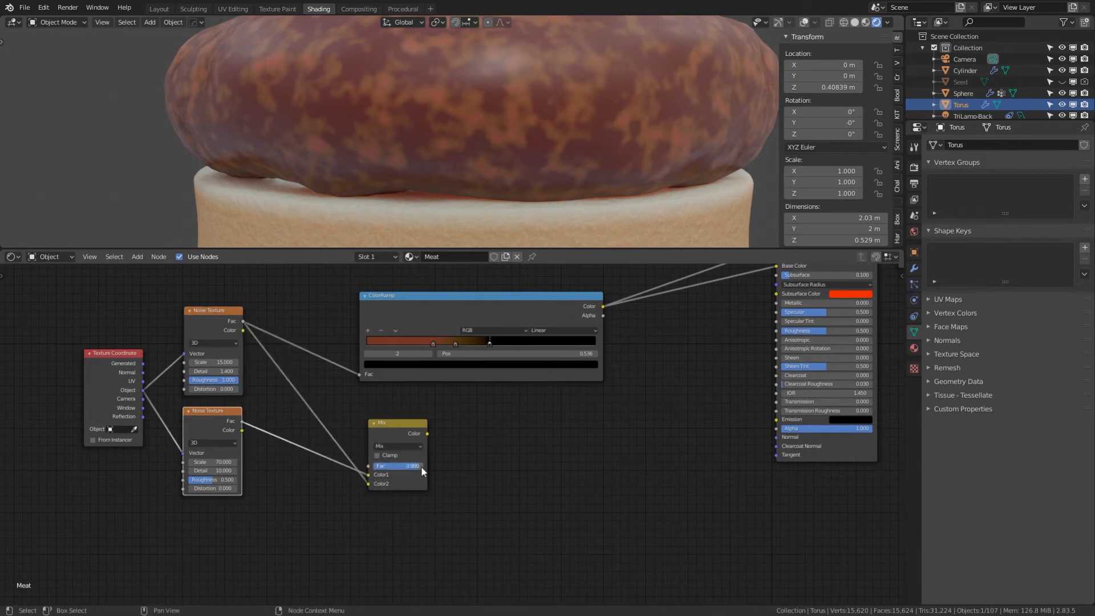
# Add a Bump node, feeding the Mix node's Color into its Height and its Normal output into the Principled BSDF's Normal.
pyautogui.hotkey('shift', 'a')
pyautogui.click(640, 485)
pyautogui.write('bump')
pyautogui.press('Return')
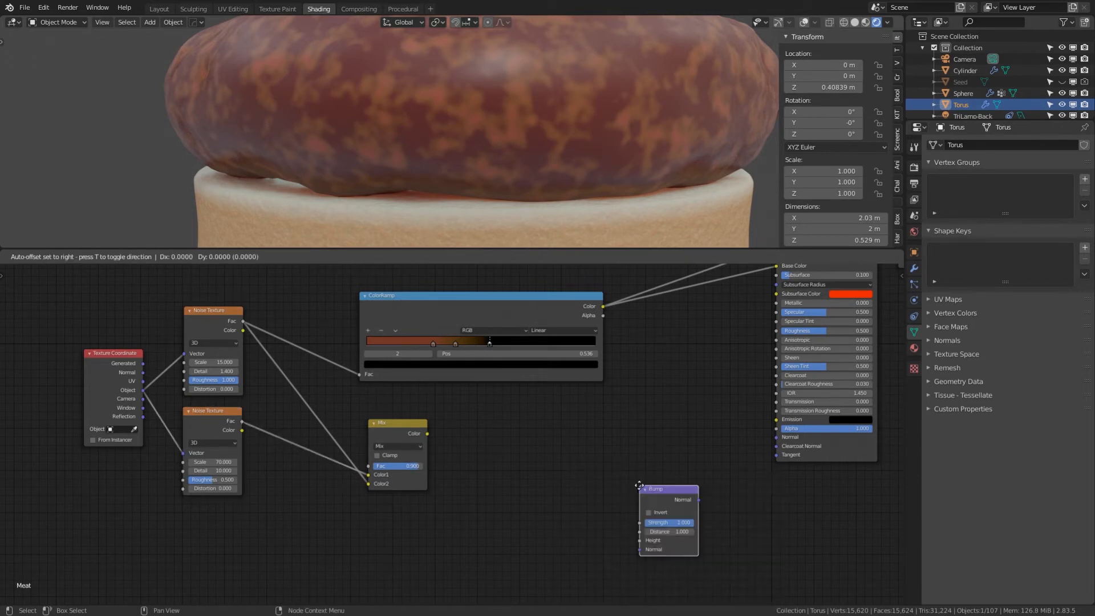
pyautogui.click(604, 429)
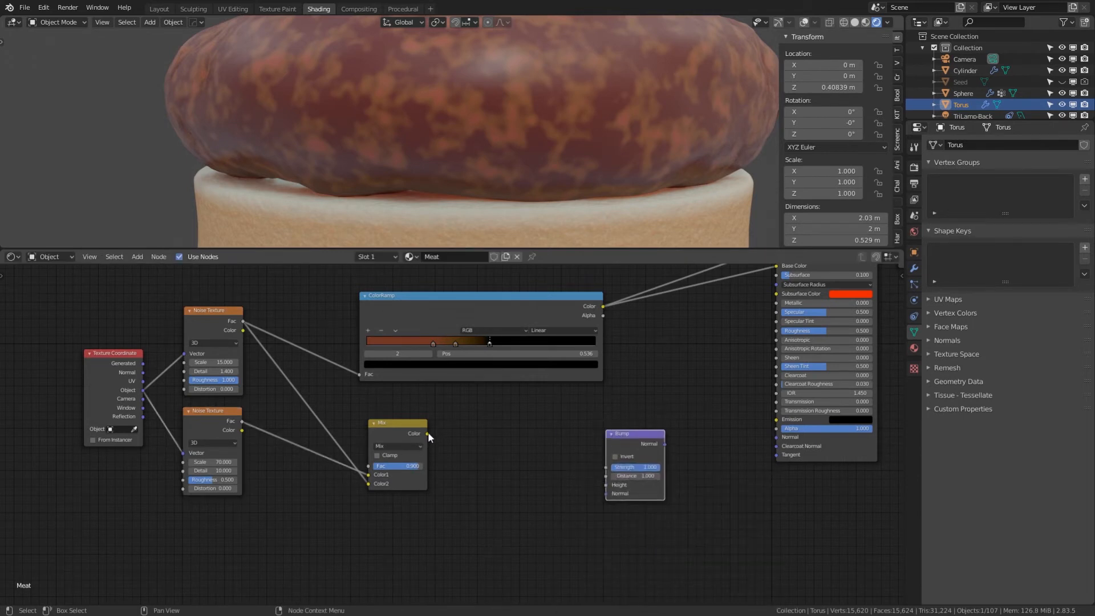
pyautogui.moveTo(428, 434); pyautogui.dragTo(606, 485)
pyautogui.keyDown('ctrl'); pyautogui.hscroll(5, 603, 480); pyautogui.keyUp('ctrl')
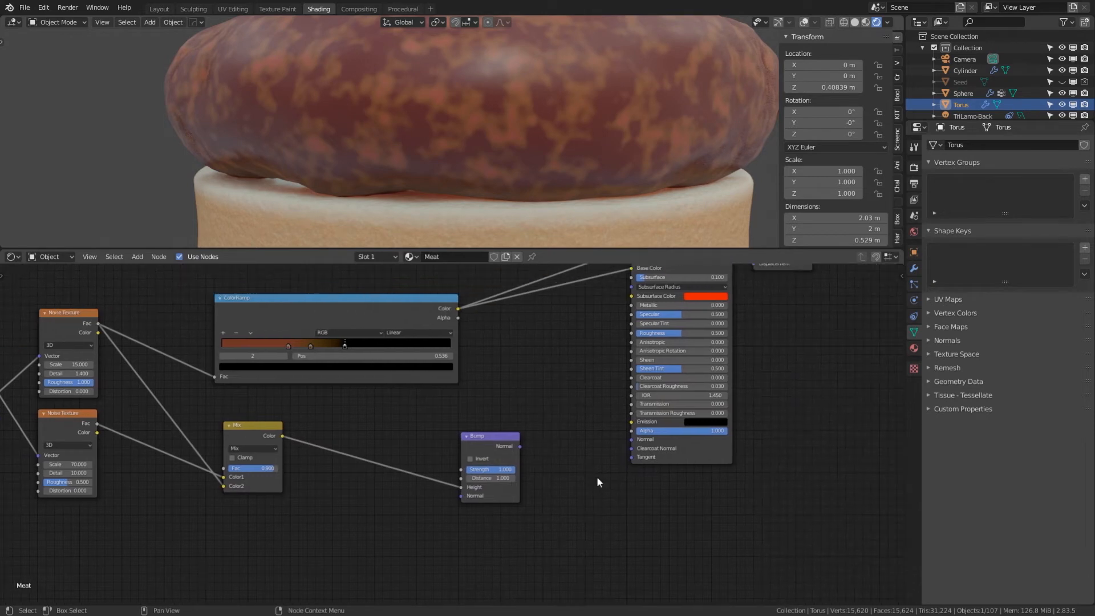
pyautogui.moveTo(520, 445); pyautogui.dragTo(633, 439)
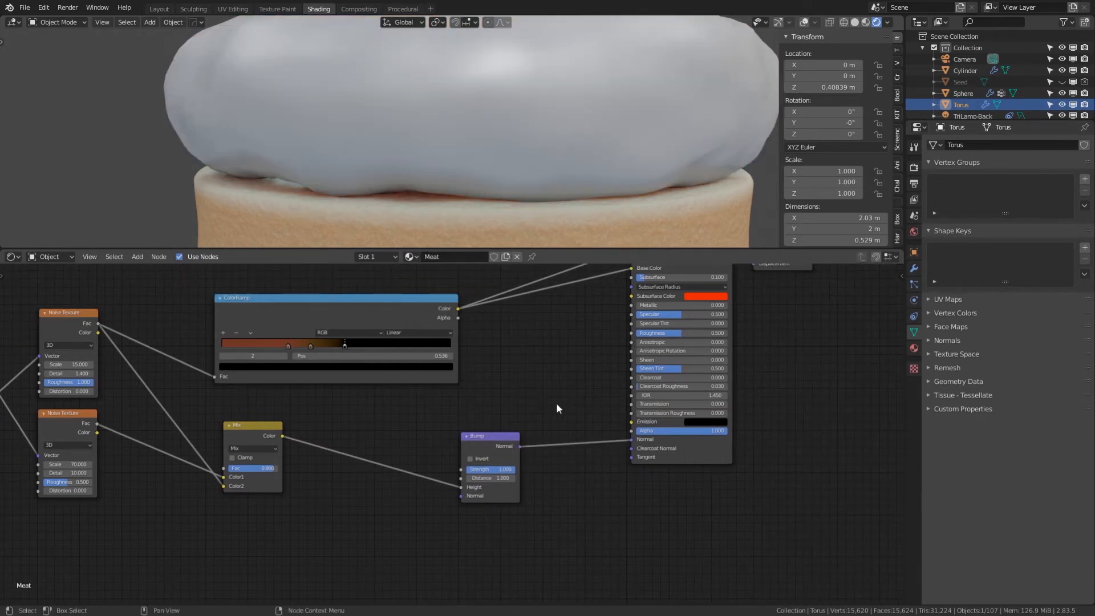
# Delete the Viewer node and raise the Principled BSDF's roughness to 1.000.
pyautogui.scroll(-2, 570, 380)
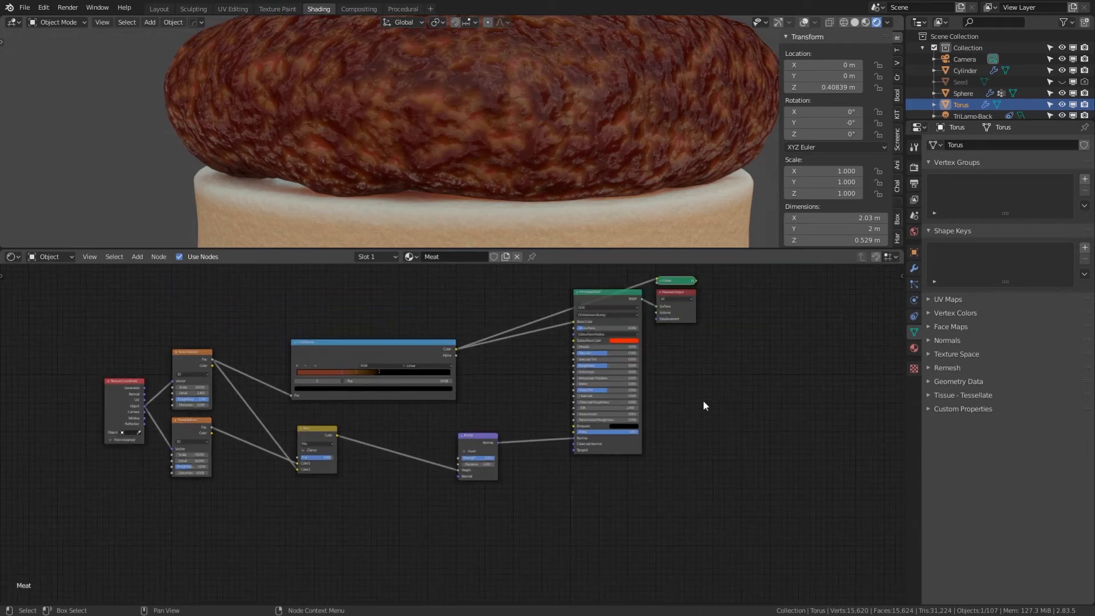
pyautogui.scroll(-4, 556, 175)
pyautogui.moveTo(556, 175); pyautogui.dragTo(521, 179, button='middle')
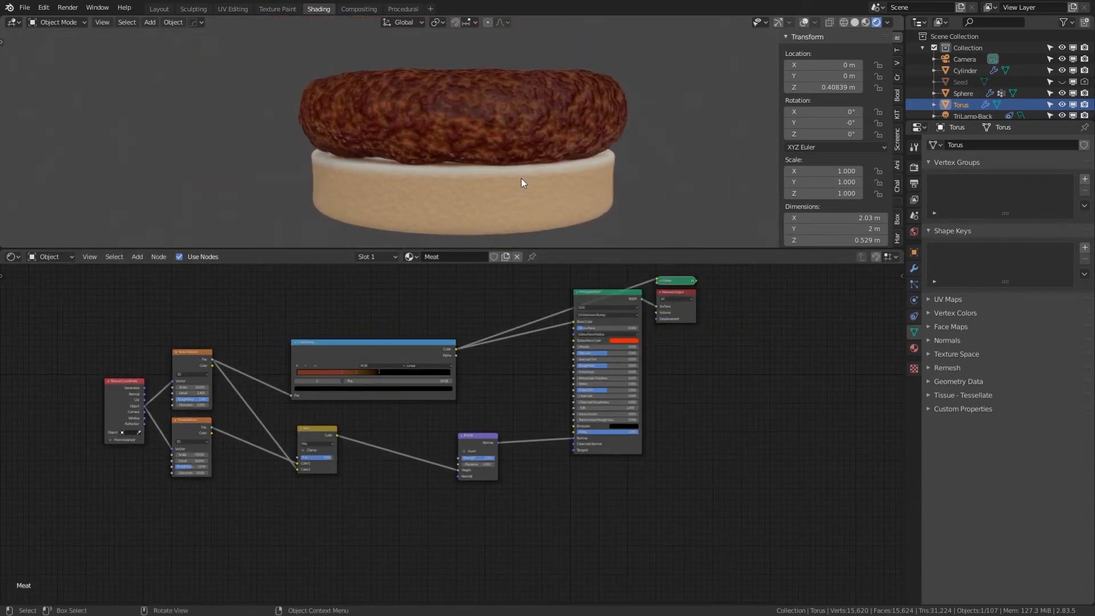
pyautogui.moveTo(544, 487); pyautogui.dragTo(523, 465, button='middle')
pyautogui.scroll(4, 554, 465)
pyautogui.moveTo(499, 352); pyautogui.dragTo(515, 389, button='middle')
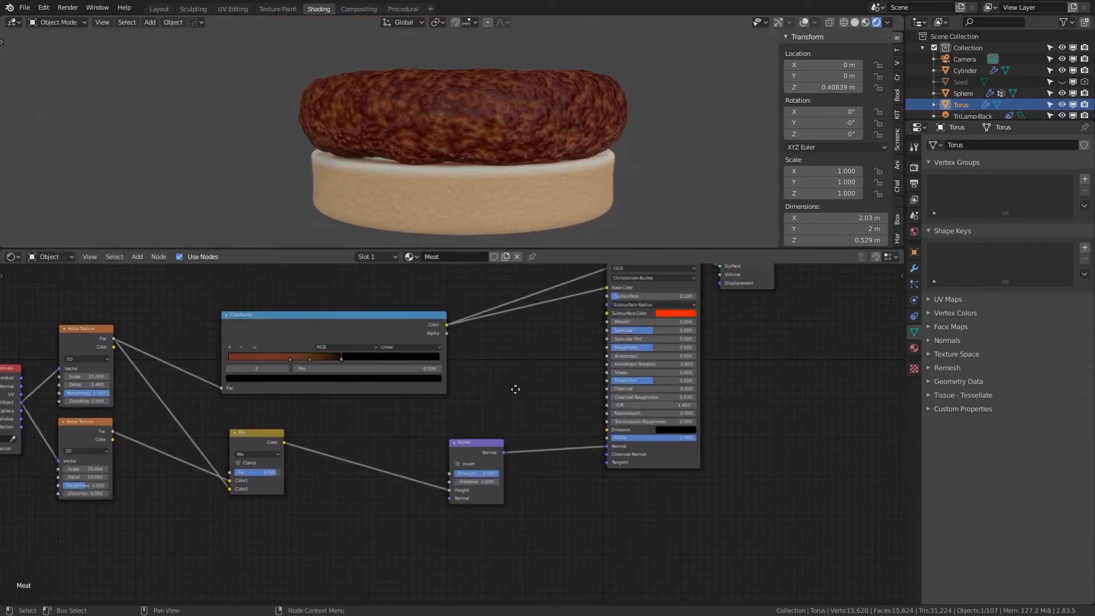
pyautogui.moveTo(383, 410); pyautogui.dragTo(398, 424, button='middle')
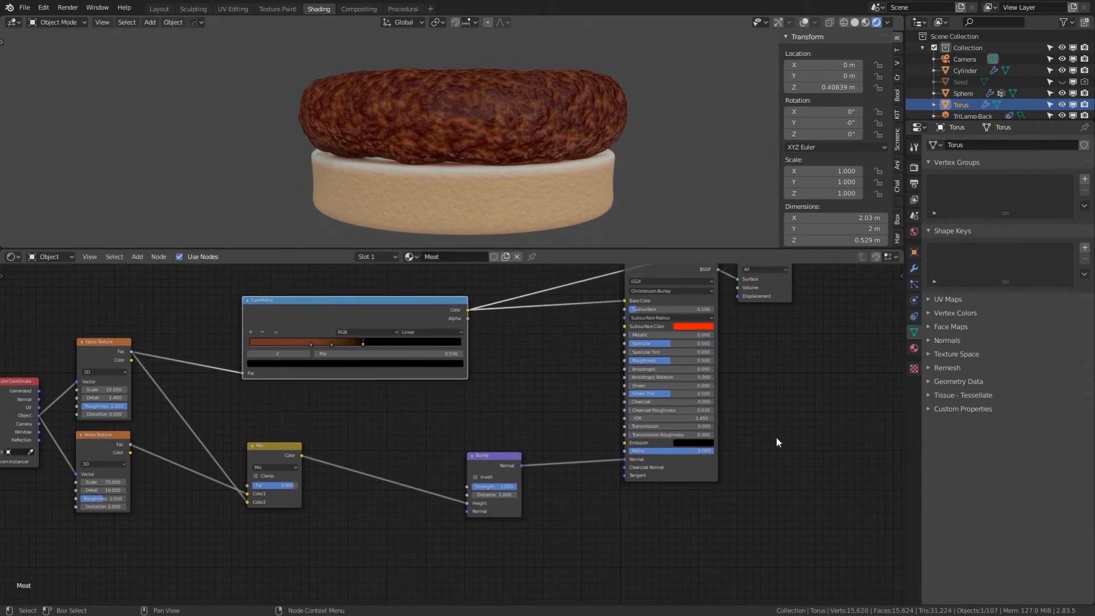
pyautogui.moveTo(777, 438); pyautogui.dragTo(770, 482, button='middle')
pyautogui.moveTo(762, 304)
pyautogui.mouseDown()
pyautogui.moveTo(785, 305)
pyautogui.moveTo(778, 297)
pyautogui.mouseUp()
pyautogui.click(756, 290)
pyautogui.press('x')
pyautogui.moveTo(662, 406); pyautogui.dragTo(710, 406)
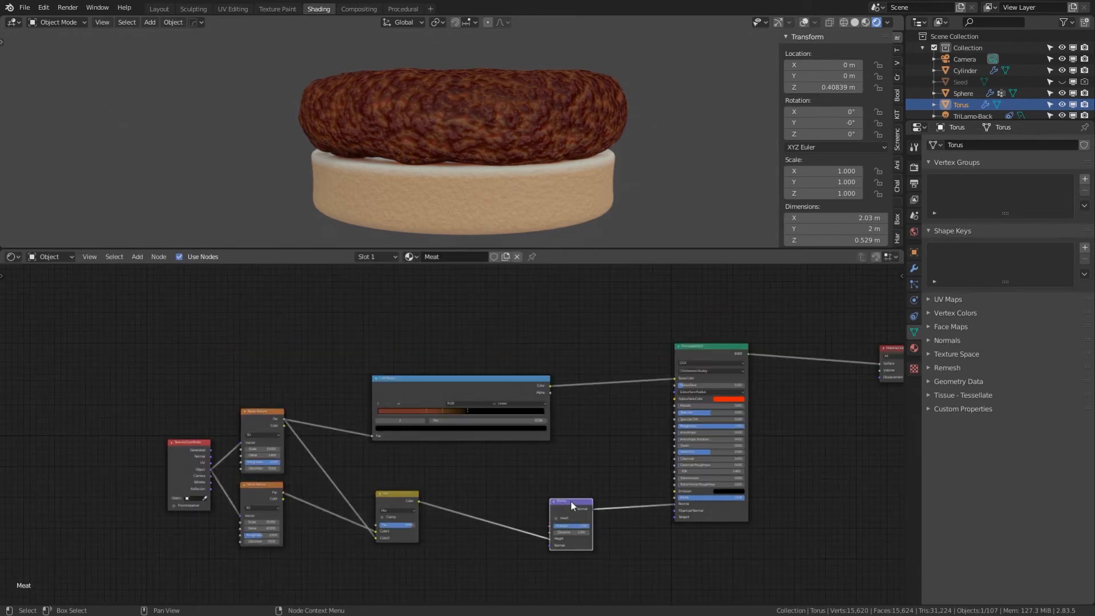
# Duplicate the Bump node and place the copy above and between the ColorRamp and the Principled BSDF.
pyautogui.hotkey('shift', 'd')
pyautogui.click(408, 303)
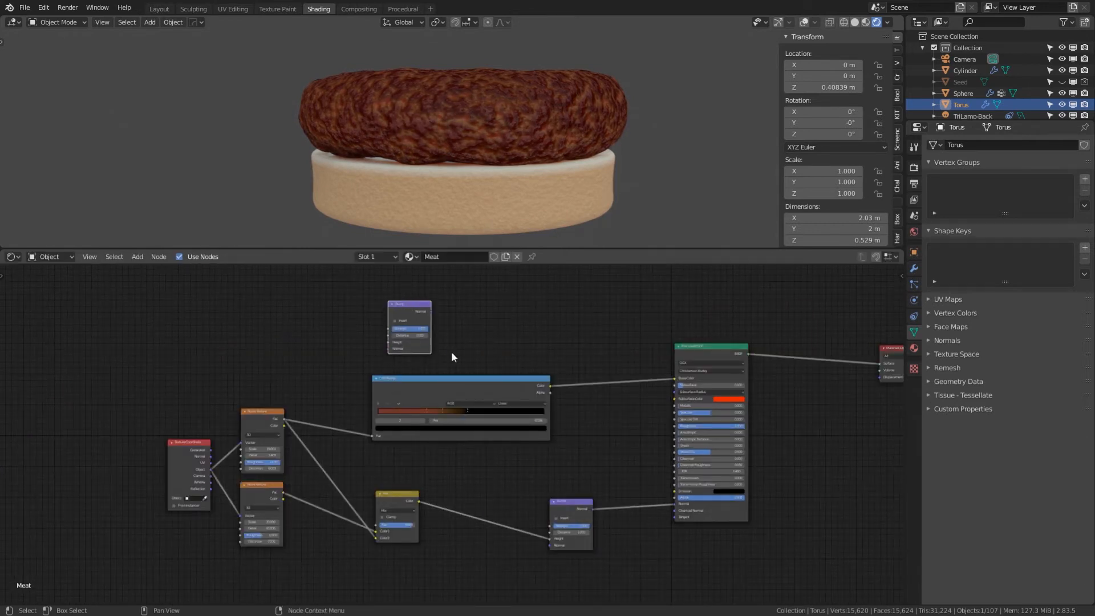
pyautogui.moveTo(413, 310); pyautogui.dragTo(604, 285)
# Add a Glossy BSDF node above the Principled BSDF, beside the duplicated Bump node.
pyautogui.moveTo(665, 318); pyautogui.dragTo(518, 387, button='middle')
pyautogui.hotkey('shift', 'a')
pyautogui.click(587, 368)
pyautogui.write('glod')
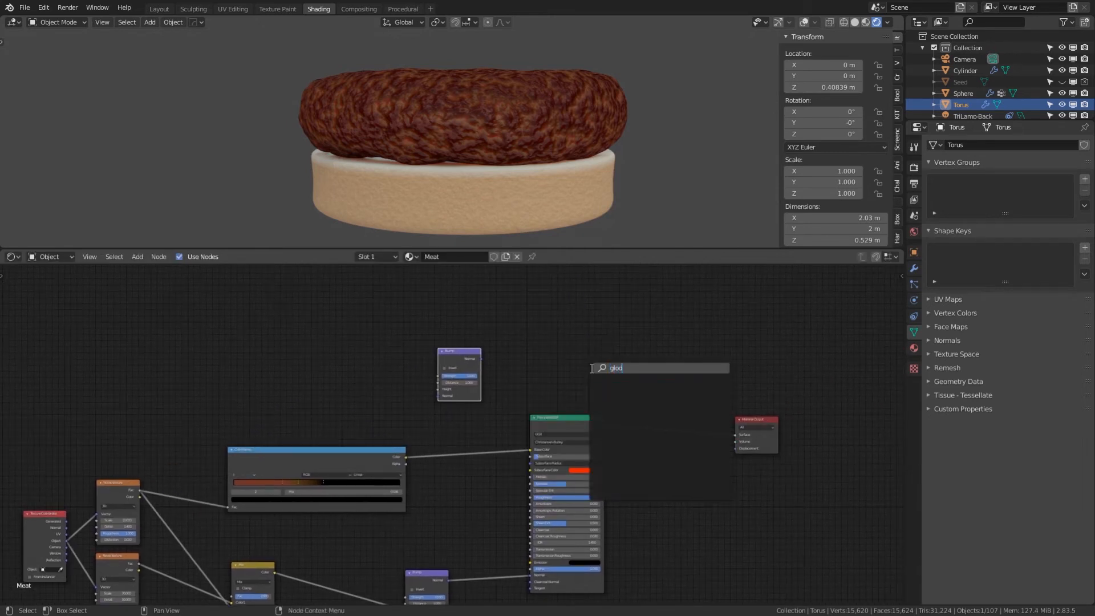
pyautogui.press('BackSpace')
pyautogui.write('s')
pyautogui.press('Return')
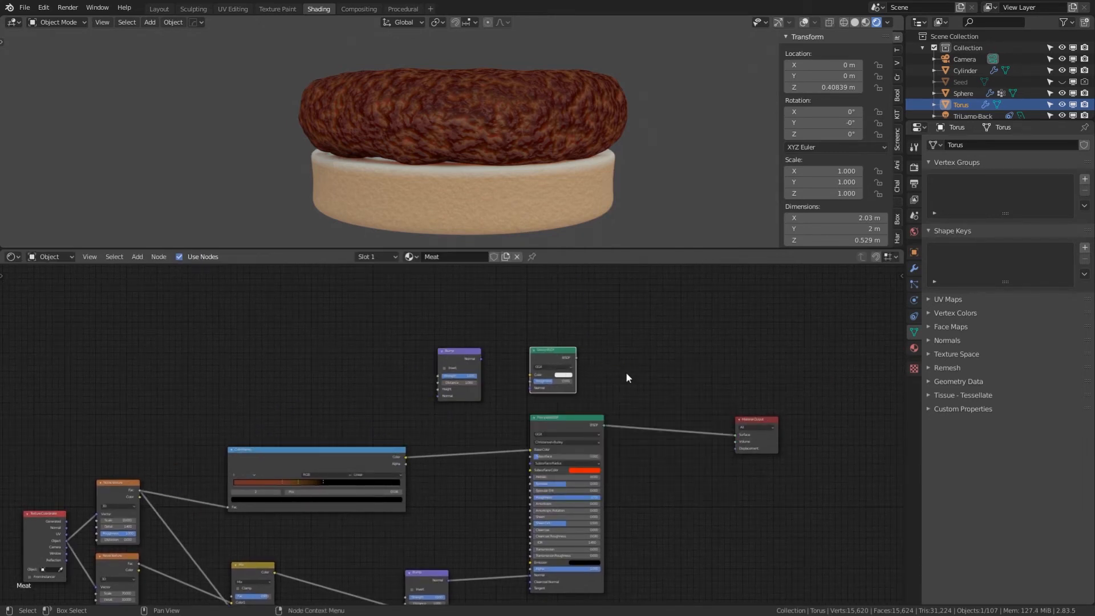
pyautogui.click(599, 320)
pyautogui.moveTo(600, 320); pyautogui.dragTo(593, 347)
# Add a Mix Shader node between the Glossy BSDF and the Material Output.
pyautogui.hotkey('shift', 'a')
pyautogui.click(624, 369)
pyautogui.write('mix')
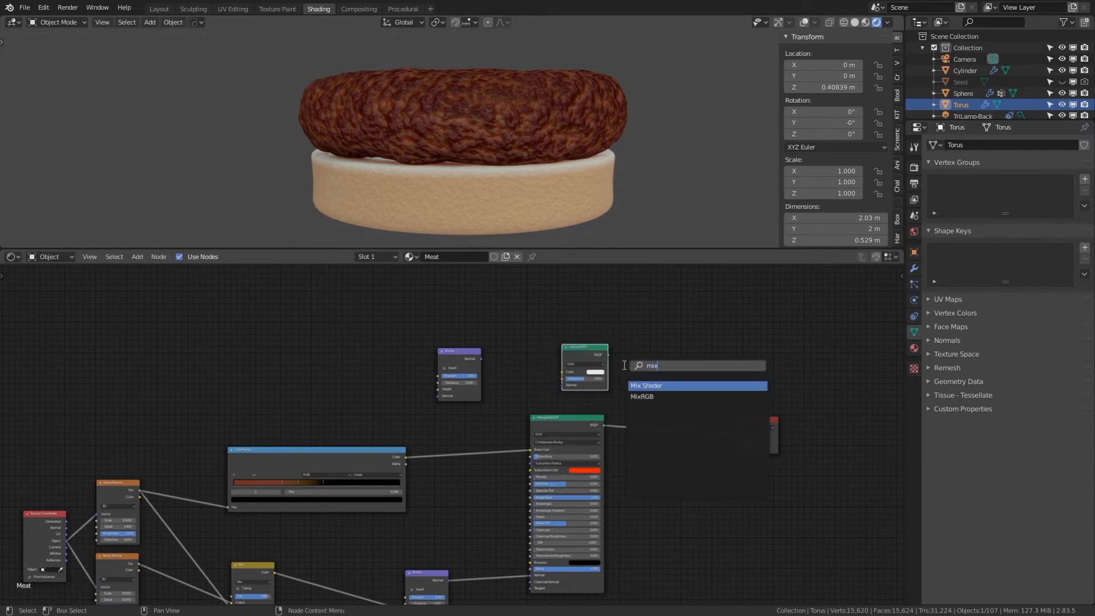
pyautogui.press('Return')
pyautogui.click(680, 391)
# Connect the Glossy BSDF to the Mix Shader's second Shader input and the Principled BSDF to its first.
pyautogui.scroll(2, 638, 443)
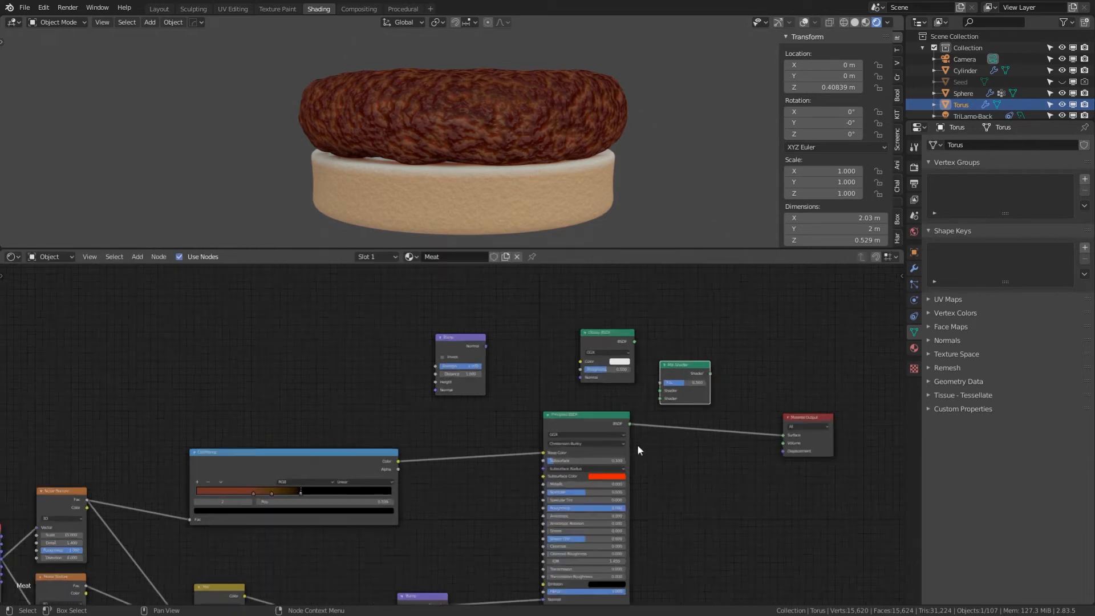
pyautogui.moveTo(688, 393); pyautogui.dragTo(657, 397, button='middle')
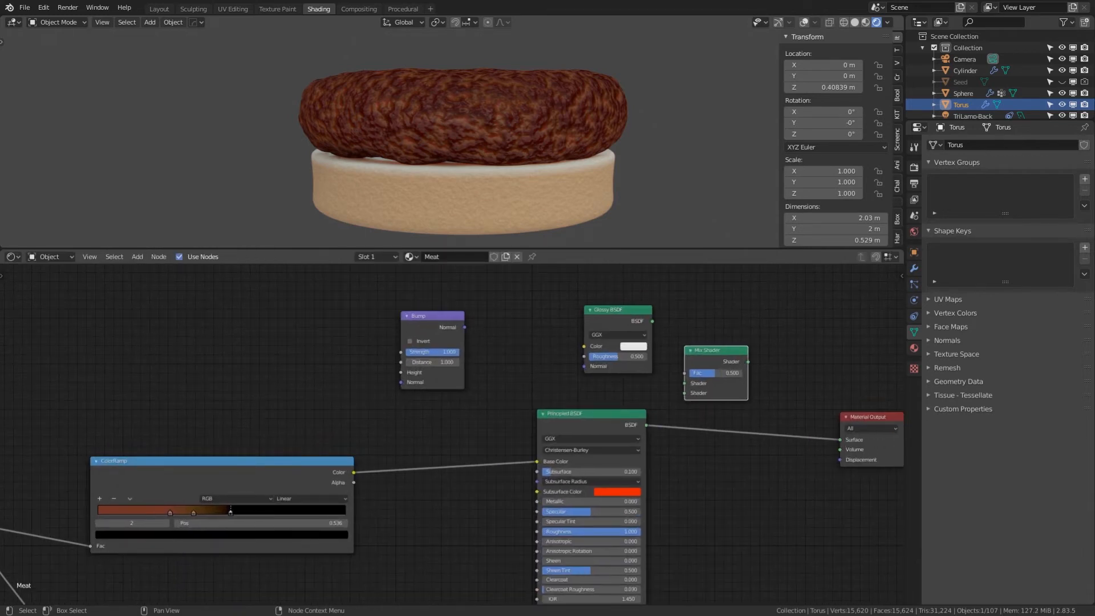
pyautogui.moveTo(652, 321); pyautogui.dragTo(685, 383)
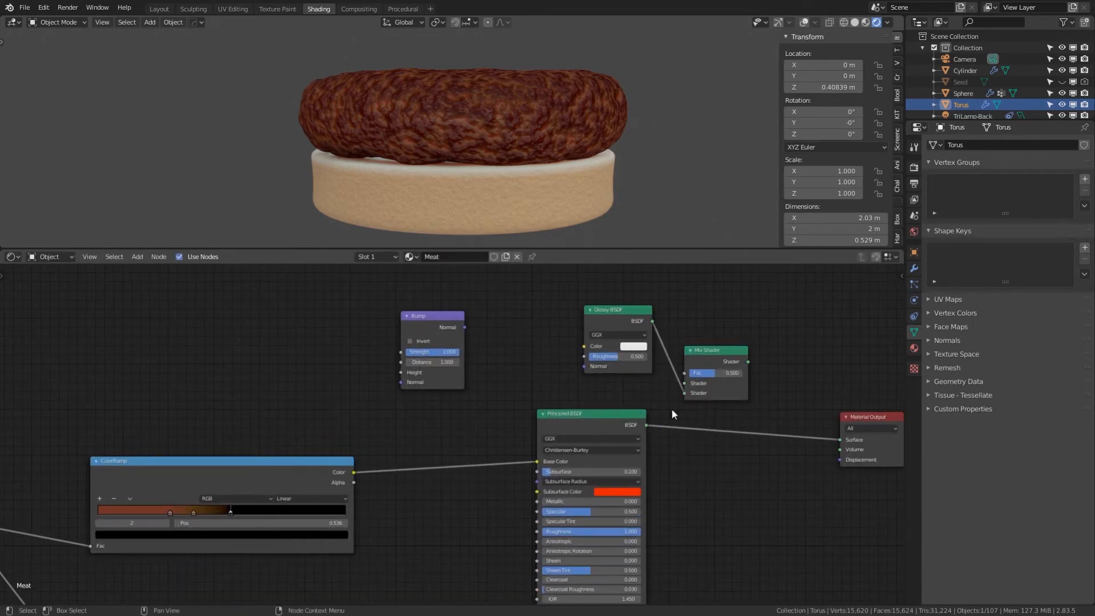
pyautogui.moveTo(647, 425); pyautogui.dragTo(688, 383)
# Add a Layer Weight node above the Glossy BSDF and connect its Facing output to the Mix Shader's Fac.
pyautogui.moveTo(690, 312); pyautogui.dragTo(669, 404, button='middle')
pyautogui.hotkey('shift', 'a')
pyautogui.click(669, 373)
pyautogui.write('la')
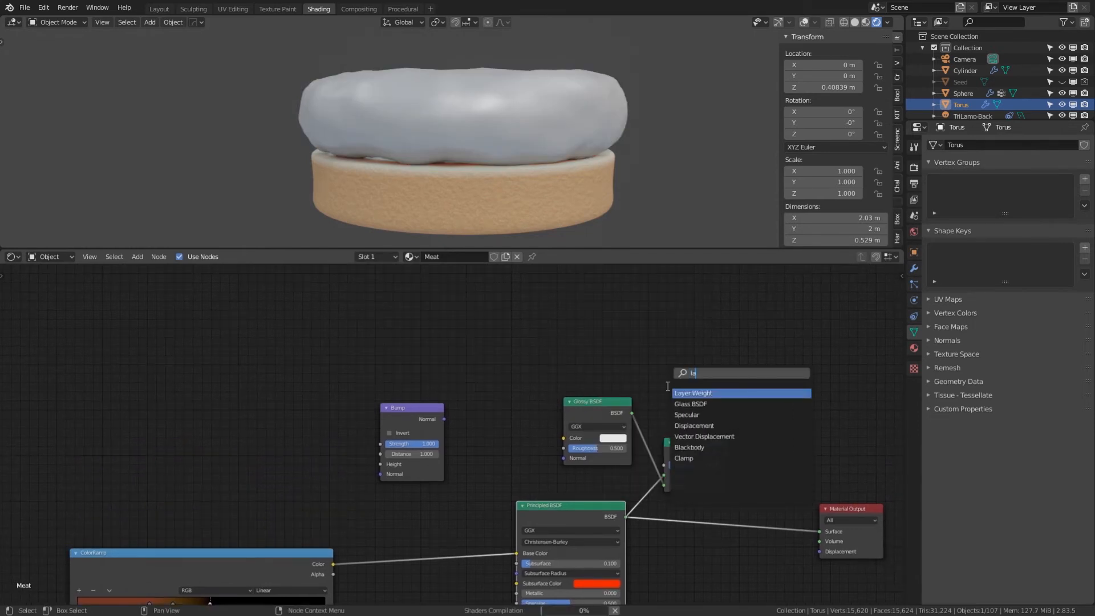
pyautogui.press('Return')
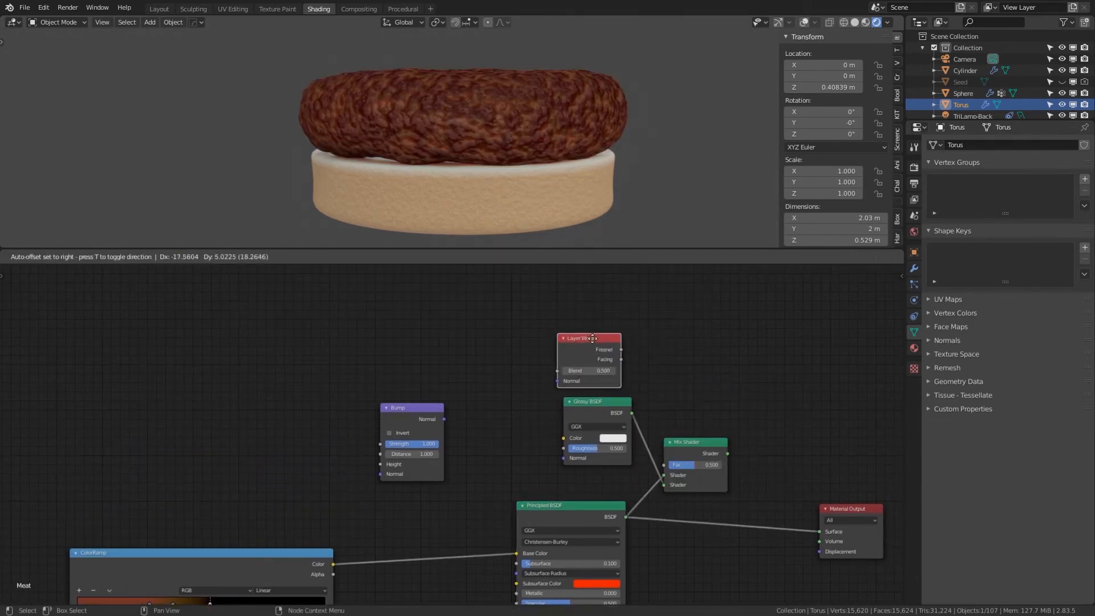
pyautogui.click(598, 338)
pyautogui.moveTo(626, 360); pyautogui.dragTo(664, 465)
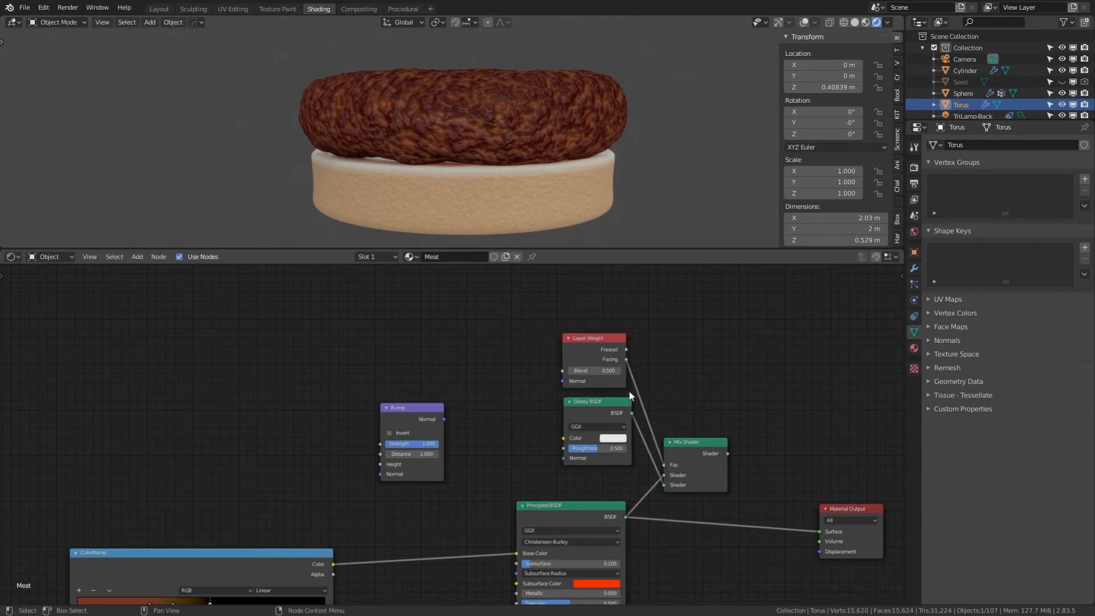
# Set the Layer Weight's Blend to 0.07 and make the Glossy BSDF's colour pure white.
pyautogui.click(600, 371)
pyautogui.write('0.07')
pyautogui.press('Return')
pyautogui.click(620, 438)
# Connect the Mix Shader's output to the Material Output's Surface input.
pyautogui.scroll(-2, 487, 428)
pyautogui.moveTo(486, 428); pyautogui.dragTo(645, 375, button='middle')
pyautogui.moveTo(816, 388); pyautogui.dragTo(693, 373, button='middle')
pyautogui.moveTo(690, 373); pyautogui.dragTo(762, 436)
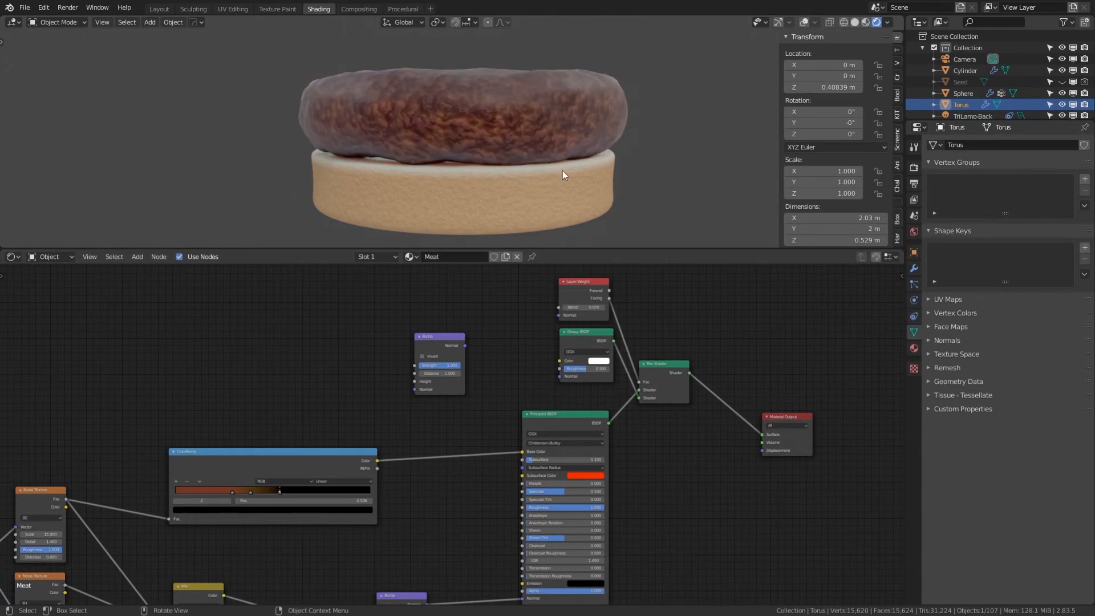
# Shift the unconnected Bump node aside slightly, then duplicate the Mix colour node and place the copy above the brown ColorRamp.
pyautogui.scroll(-1, 504, 358)
pyautogui.moveTo(502, 338); pyautogui.dragTo(546, 332, button='middle')
pyautogui.moveTo(484, 342); pyautogui.dragTo(507, 344)
pyautogui.moveTo(413, 345); pyautogui.dragTo(547, 331, button='middle')
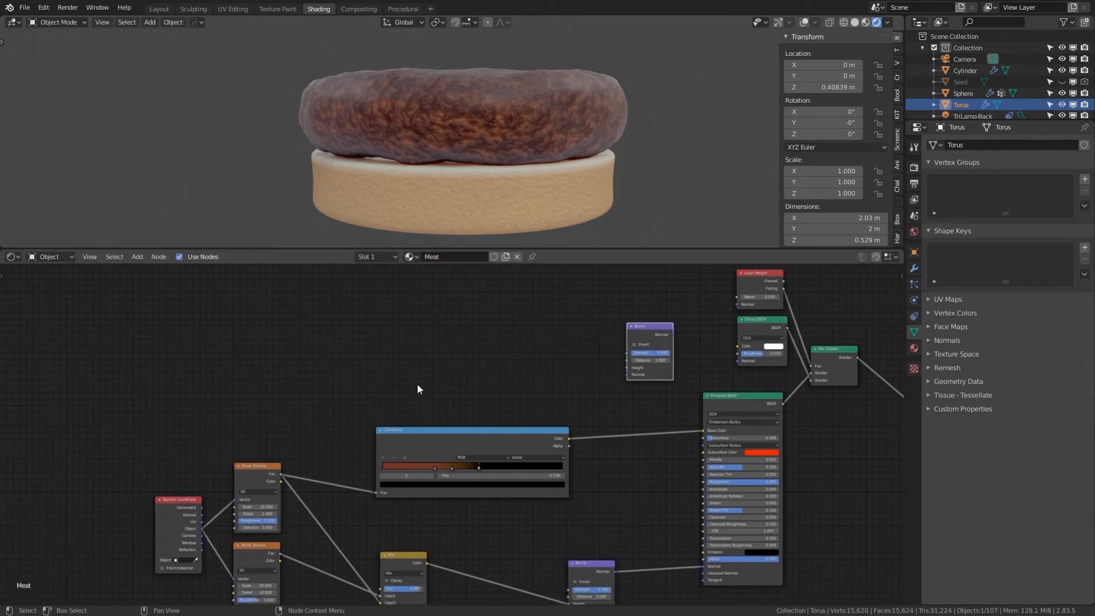
pyautogui.moveTo(294, 453); pyautogui.dragTo(350, 379, button='middle')
pyautogui.click(406, 506)
pyautogui.hotkey('shift', 'd')
pyautogui.click(403, 284)
# Move the Texture Coordinate and both Noise Texture nodes farther away from the ColorRamp and Mix nodes to make room.
pyautogui.moveTo(232, 450); pyautogui.dragTo(189, 449)
pyautogui.moveTo(308, 414); pyautogui.dragTo(276, 401)
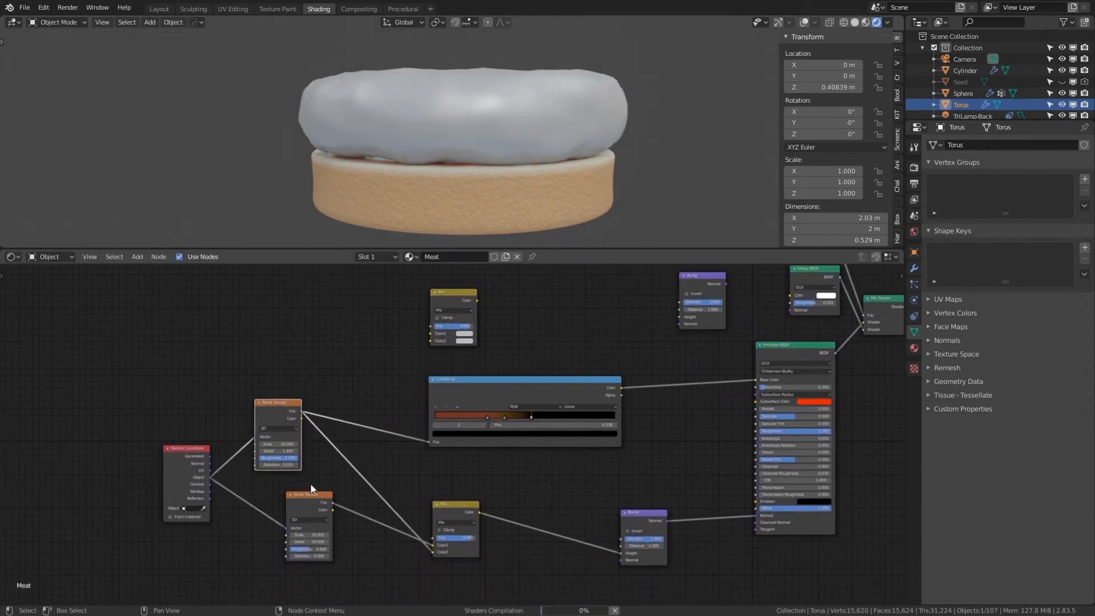
pyautogui.moveTo(308, 496); pyautogui.dragTo(277, 493)
pyautogui.moveTo(372, 330); pyautogui.dragTo(354, 337, button='middle')
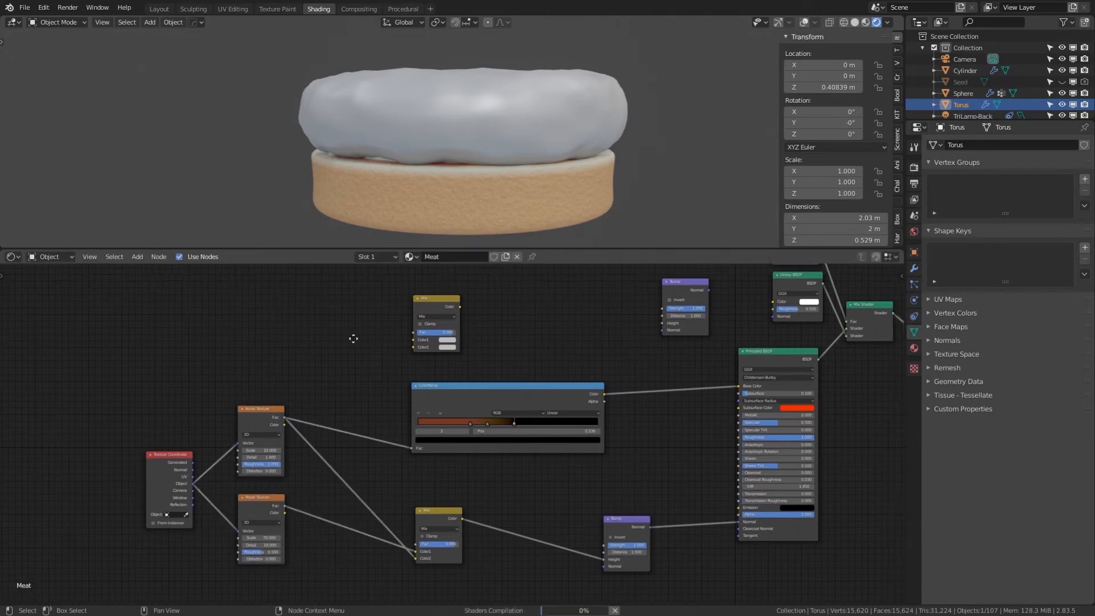
# Add a second ColorRamp node and place it above the Noise Textures, just before the duplicated Mix node.
pyautogui.click(353, 338)
pyautogui.hotkey('shift', 'a')
pyautogui.click(344, 348)
pyautogui.write('ramp')
pyautogui.press('Return')
pyautogui.click(289, 307)
pyautogui.moveTo(295, 311); pyautogui.dragTo(328, 316, button='middle')
pyautogui.scroll(1, 331, 317)
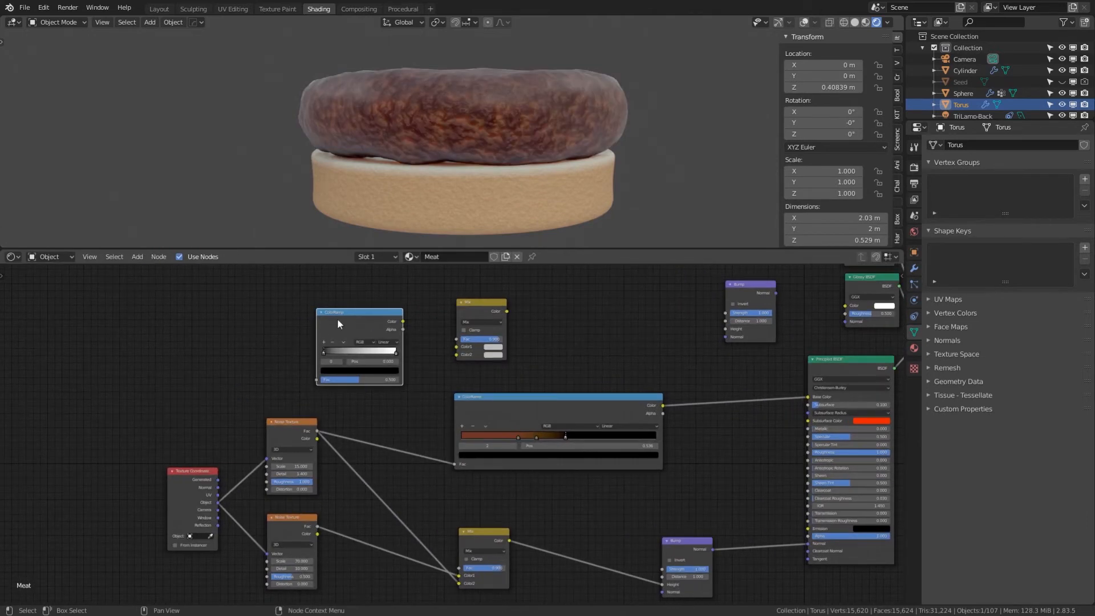
pyautogui.moveTo(337, 318); pyautogui.dragTo(362, 319)
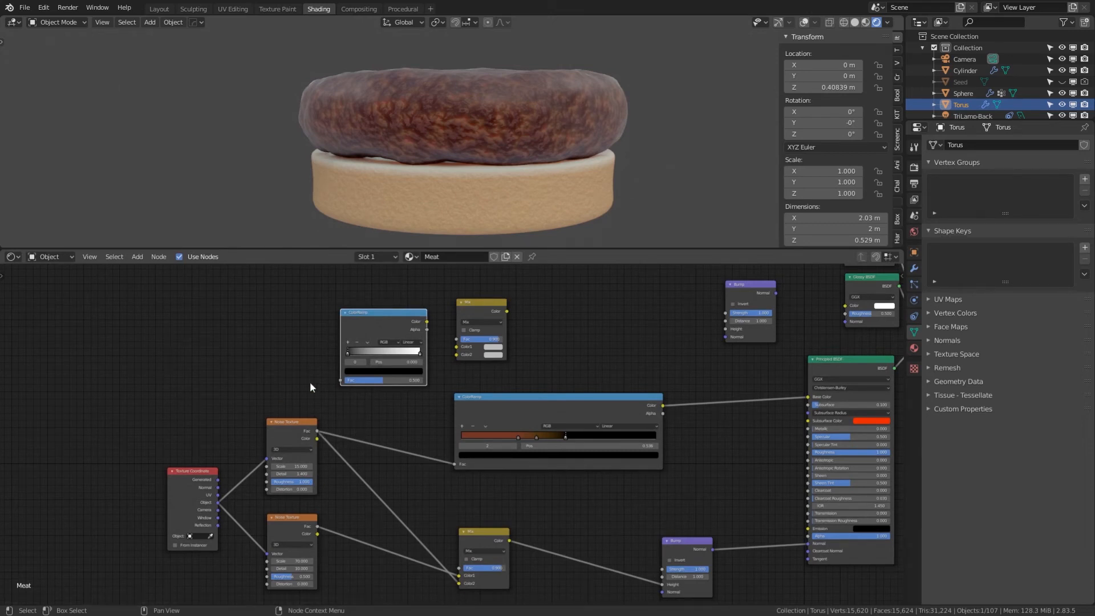
# Feed the upper Noise Texture's Fac into the new ColorRamp, set B-Spline interpolation and move its black stop to 0.677.
pyautogui.moveTo(317, 430); pyautogui.dragTo(340, 381)
pyautogui.click(412, 342)
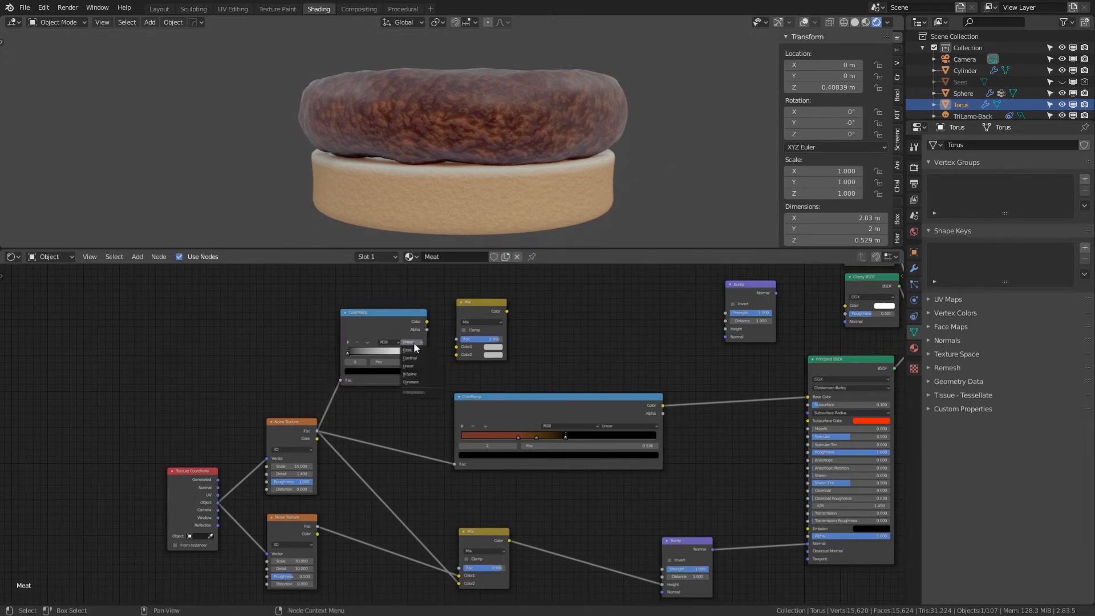
pyautogui.click(410, 373)
pyautogui.scroll(1, 422, 374)
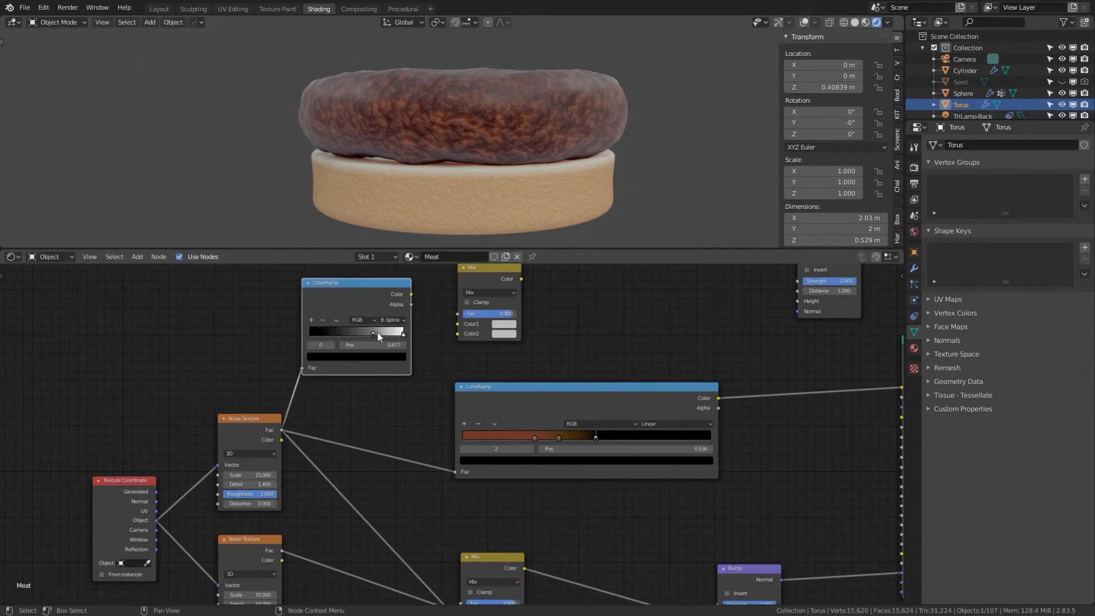
# Preview the upper Noise Texture and the new ColorRamp directly on the patty to check the black-and-white pattern.
pyautogui.keyDown('ctrl'); pyautogui.keyDown('shift'); pyautogui.click(251, 423); pyautogui.keyUp('shift'); pyautogui.keyUp('ctrl')
pyautogui.keyDown('ctrl'); pyautogui.keyDown('shift'); pyautogui.click(344, 290); pyautogui.keyUp('shift'); pyautogui.keyUp('ctrl')
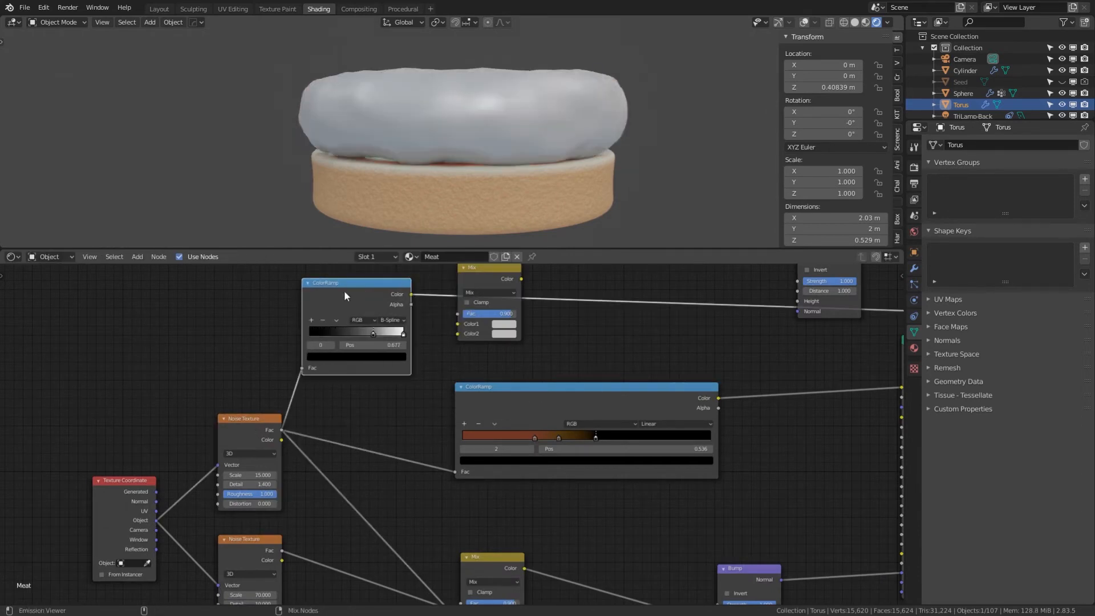
pyautogui.moveTo(434, 357); pyautogui.dragTo(415, 376, button='middle')
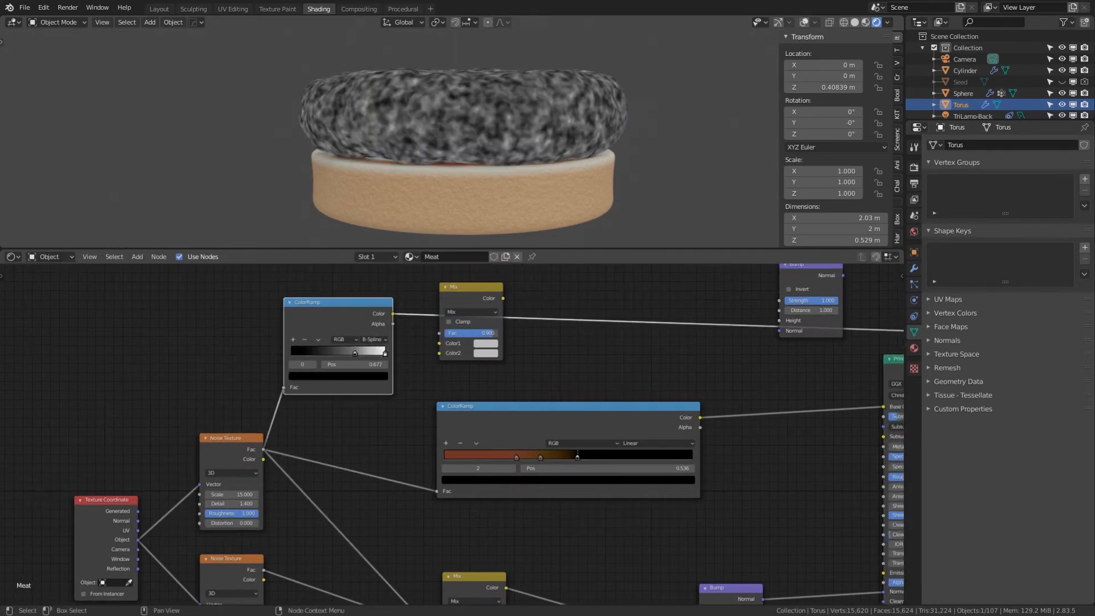
# Connect the new ColorRamp to the duplicated Mix's Color2 and the lower Noise Texture's Fac to Color1, with the mix factor at 0.95.
pyautogui.moveTo(393, 314); pyautogui.dragTo(438, 353)
pyautogui.moveTo(288, 530); pyautogui.dragTo(271, 493, button='middle')
pyautogui.moveTo(246, 532); pyautogui.dragTo(421, 306)
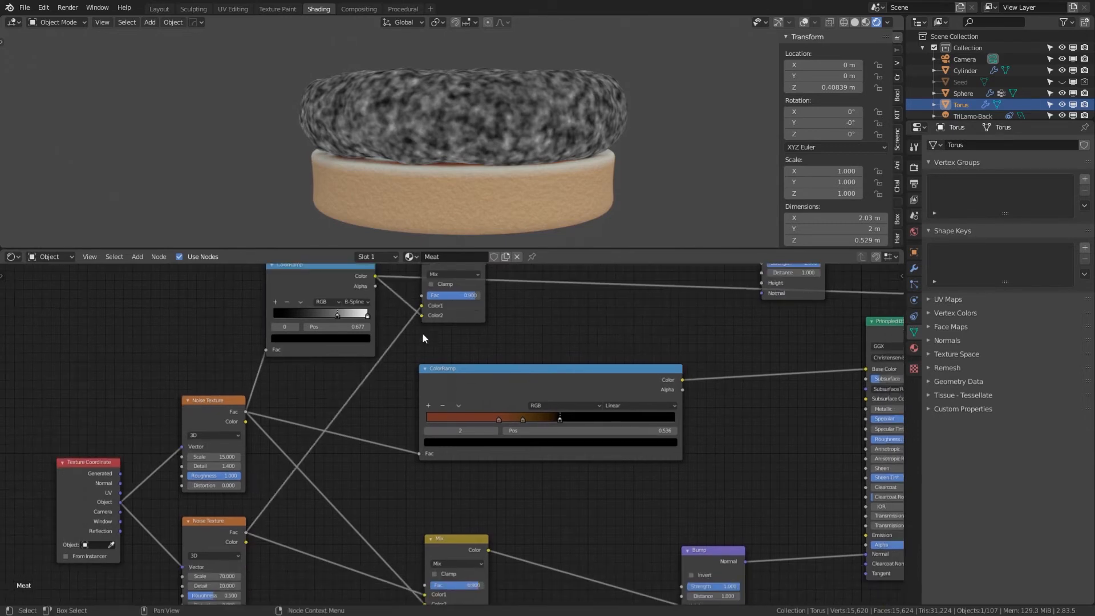
pyautogui.doubleClick(451, 294)
pyautogui.write('.95')
pyautogui.press('Return')
# Feed the duplicated Mix into the upper Bump's Height, set its Distance to 0.2 and connect its Normal to the Glossy BSDF.
pyautogui.moveTo(564, 331); pyautogui.dragTo(471, 419, button='middle')
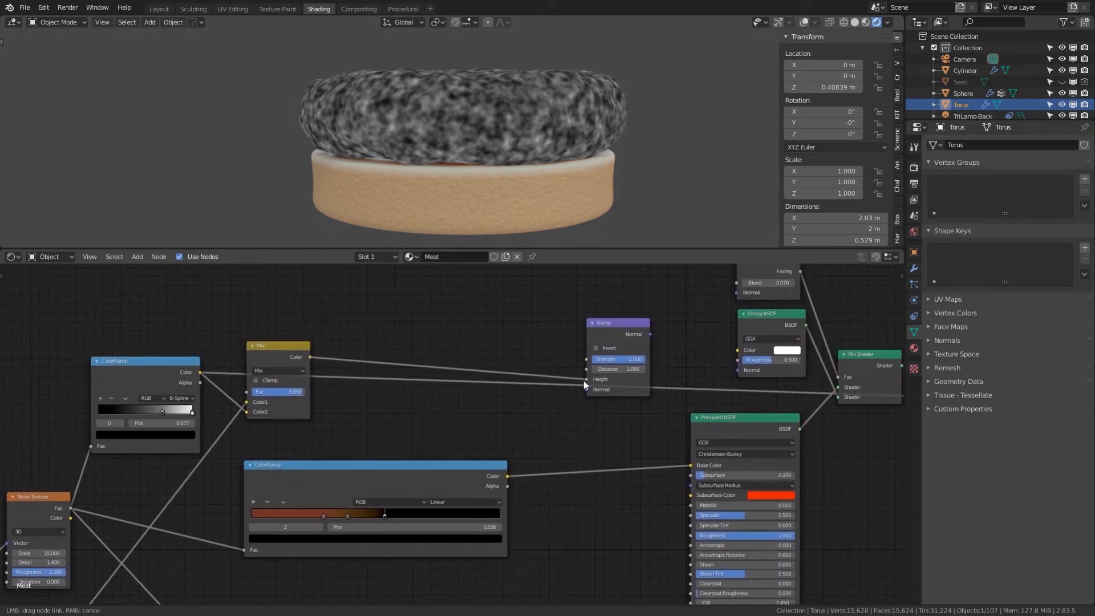
pyautogui.moveTo(652, 342); pyautogui.dragTo(543, 343, button='middle')
pyautogui.doubleClick(510, 371)
pyautogui.write('.2')
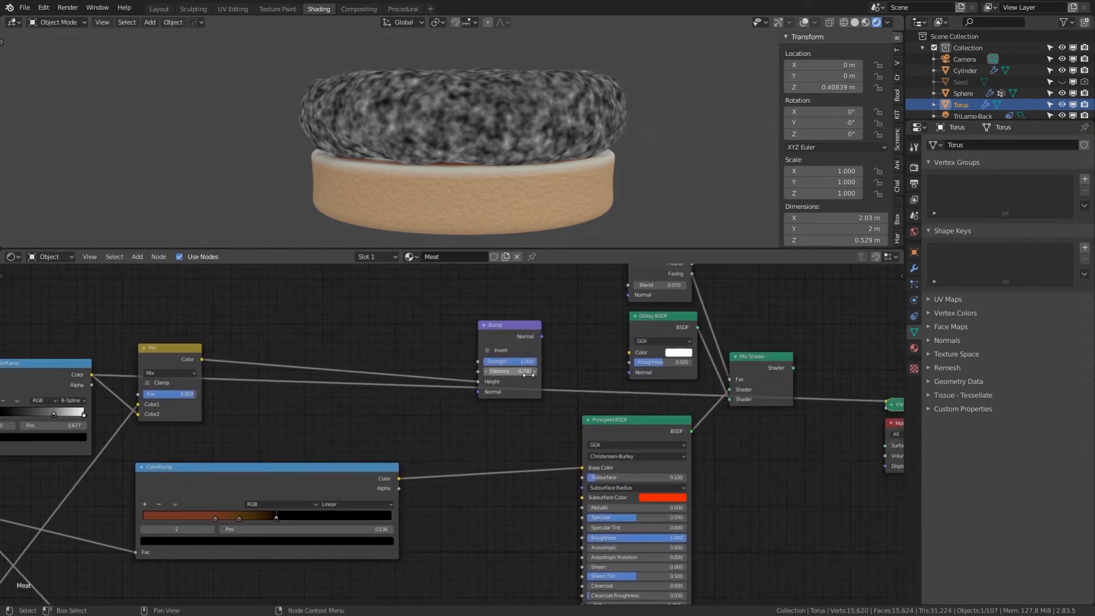
pyautogui.press('Return')
pyautogui.moveTo(542, 337); pyautogui.dragTo(628, 371)
# Reconnect the Mix Shader to the Material Output and set the Glossy BSDF's Roughness to 0.2, checking the patty's highlights.
pyautogui.moveTo(804, 373); pyautogui.dragTo(615, 354, button='middle')
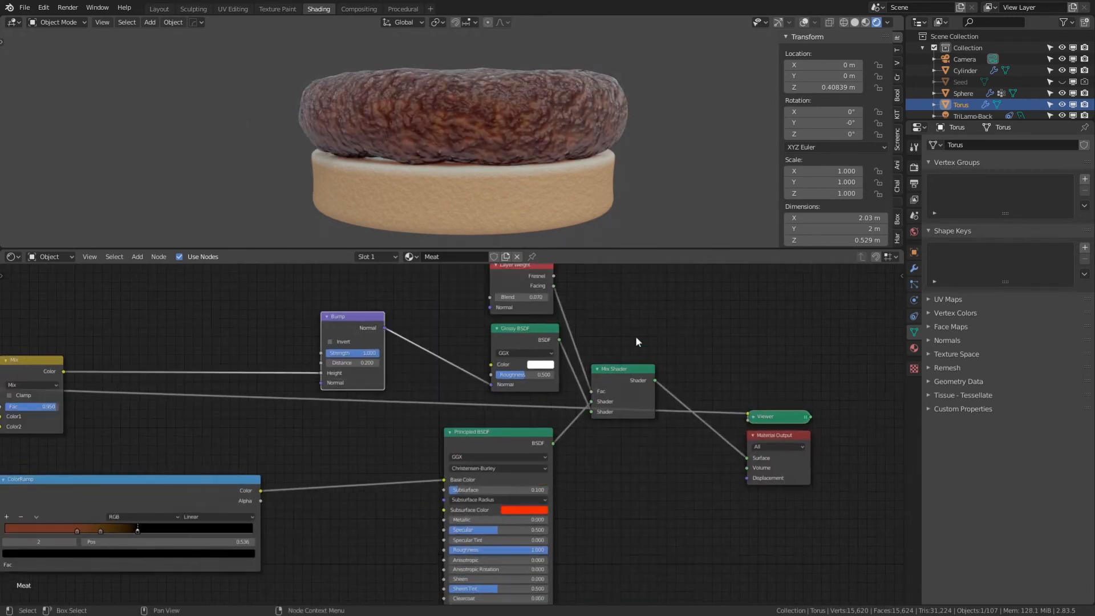
pyautogui.moveTo(690, 312); pyautogui.dragTo(598, 346, button='middle')
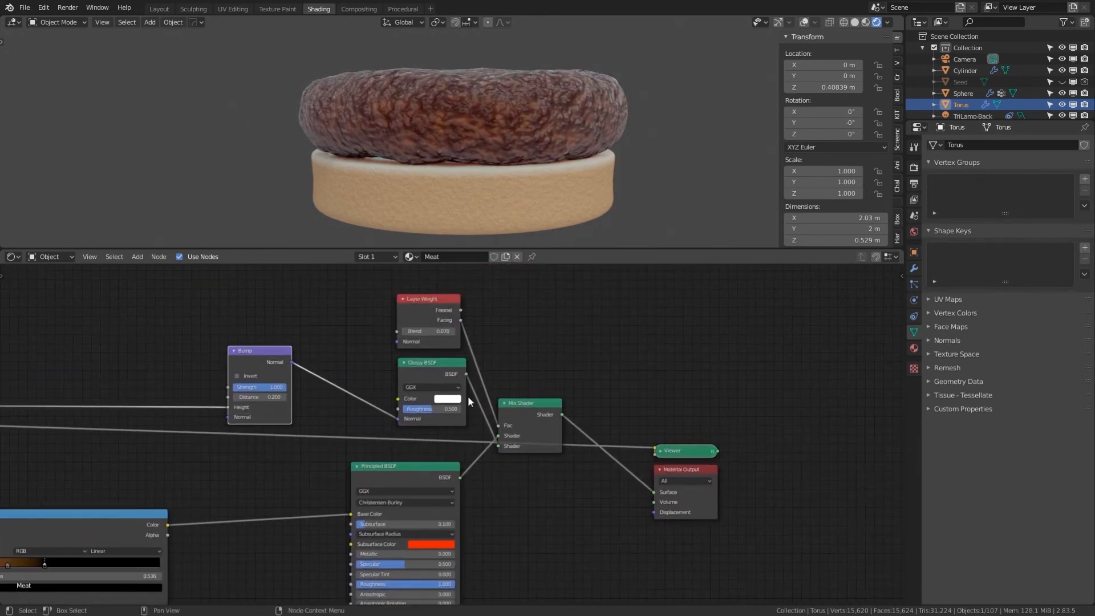
pyautogui.click(451, 399)
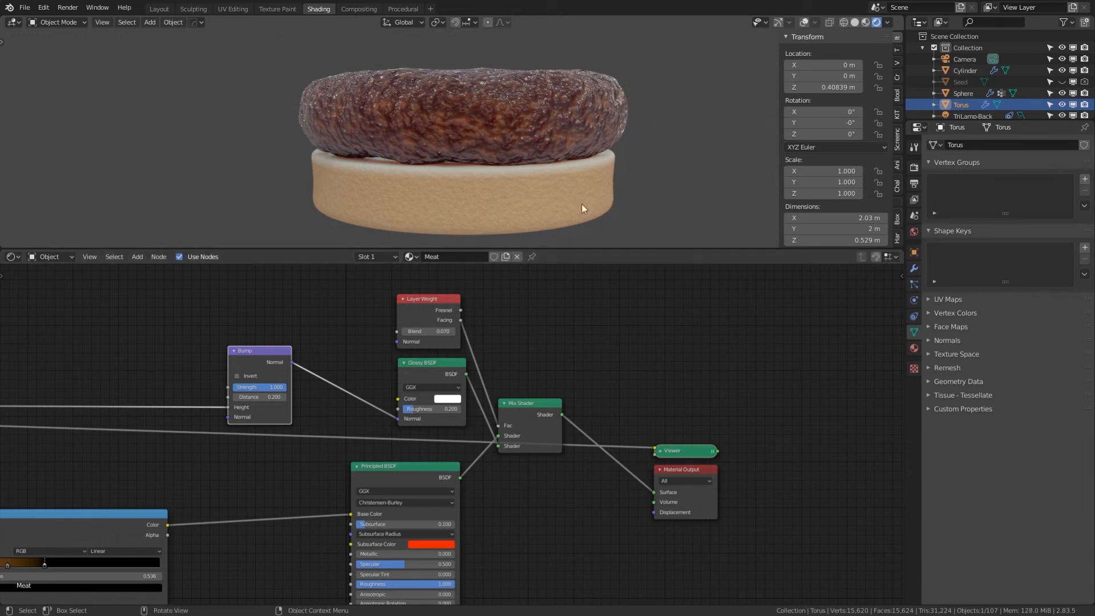
pyautogui.moveTo(599, 166); pyautogui.dragTo(501, 139, button='middle')
pyautogui.scroll(4, 501, 138)
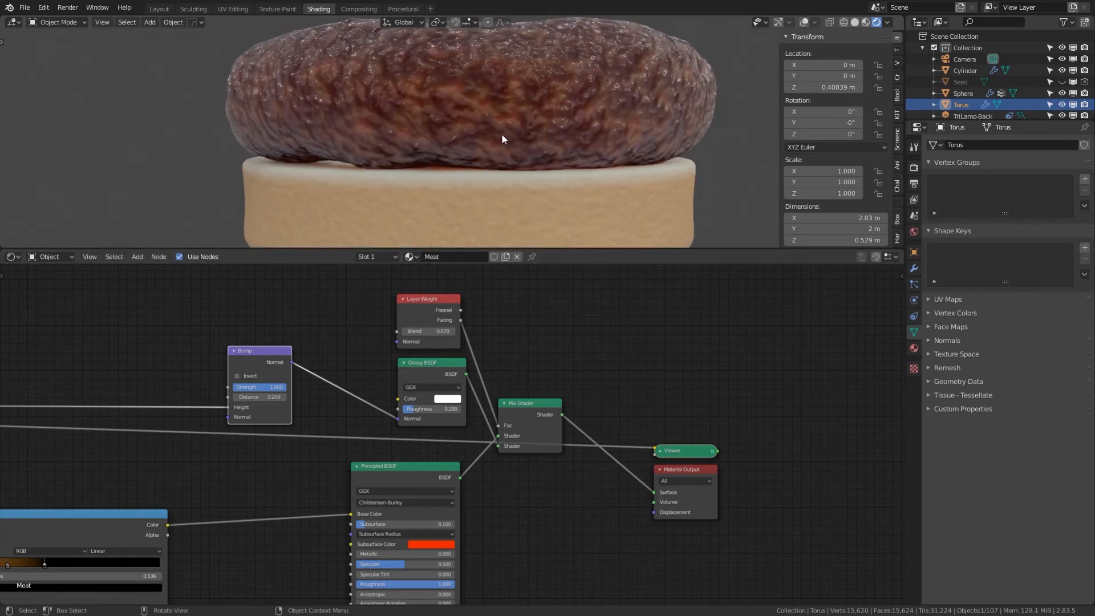
pyautogui.scroll(-5, 498, 134)
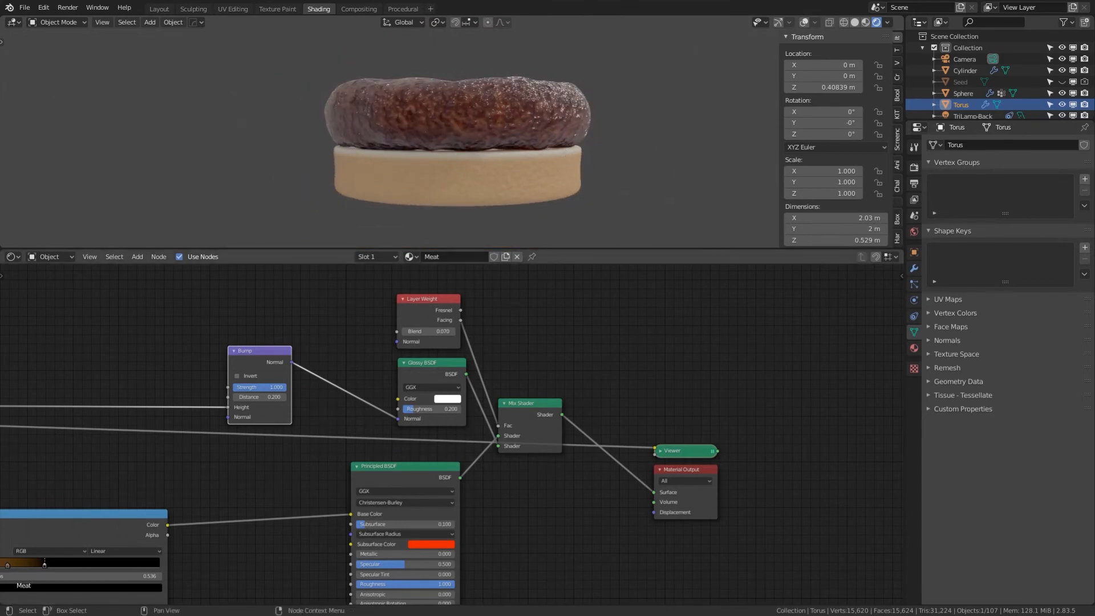
# Set the Layer Weight's Blend to 0.04 and inspect the patty up close and from a distance.
pyautogui.scroll(2, 409, 279)
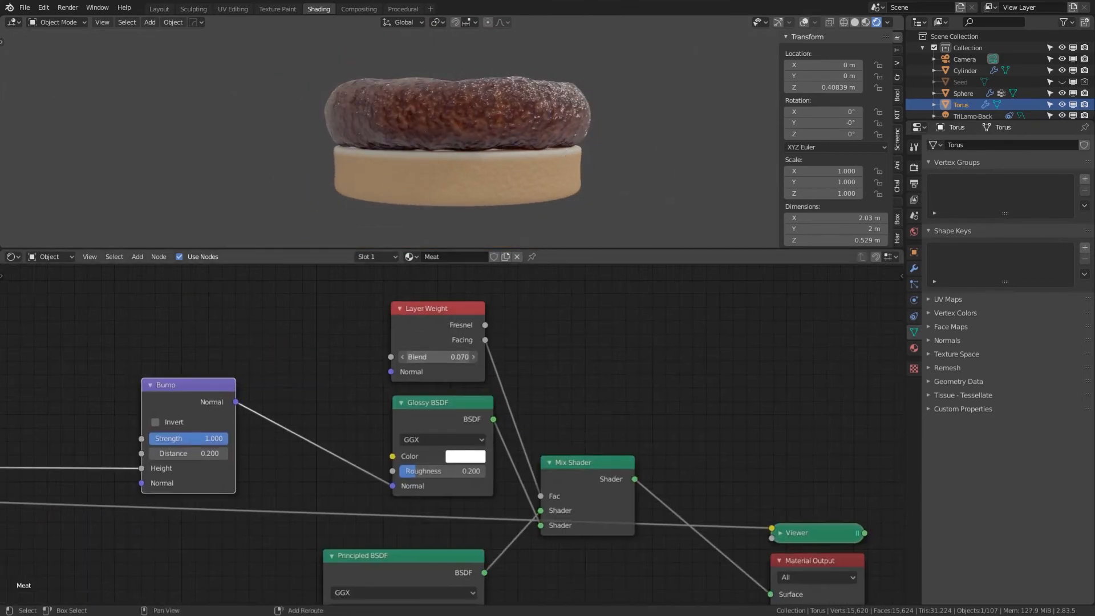
pyautogui.moveTo(451, 356); pyautogui.dragTo(433, 356)
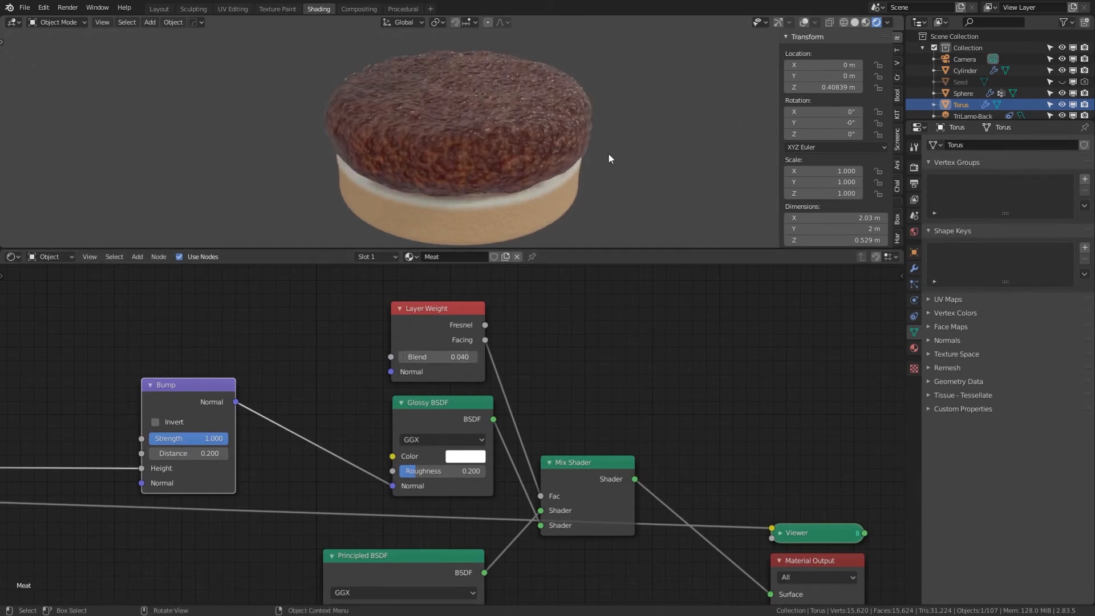
pyautogui.scroll(5, 524, 152)
pyautogui.scroll(-6, 523, 152)
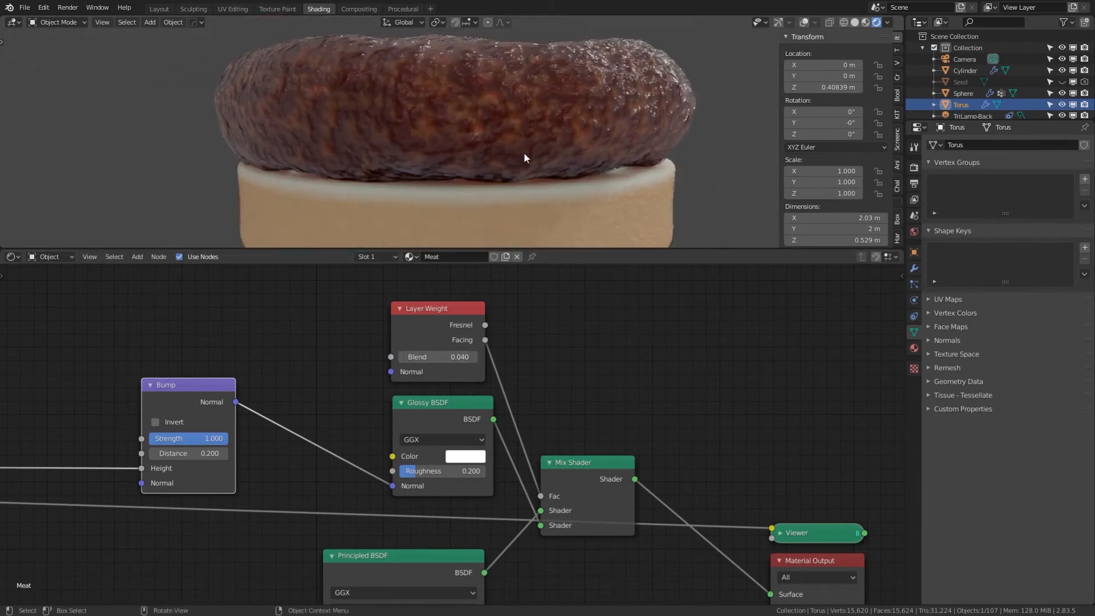
pyautogui.moveTo(610, 151)
pyautogui.mouseDown(button='middle')
pyautogui.moveTo(632, 147)
pyautogui.moveTo(570, 158)
pyautogui.mouseUp(button='middle')
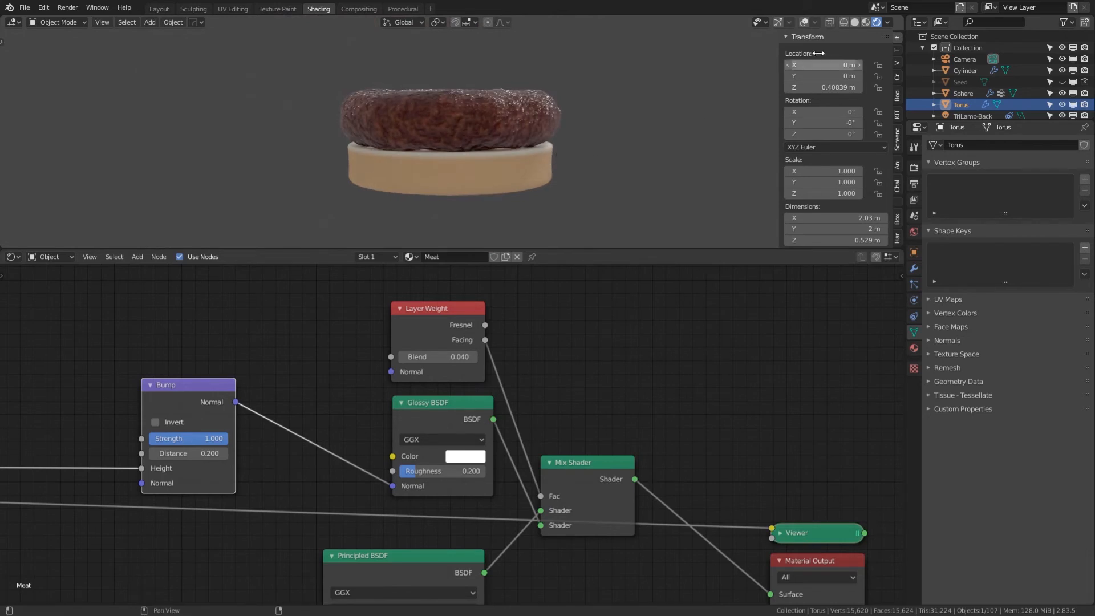
# Toggle Scene Lights and Scene World off and back on in the viewport shading to compare the patty's lighting.
pyautogui.click(888, 22)
pyautogui.click(826, 79)
pyautogui.click(826, 79)
pyautogui.click(826, 91)
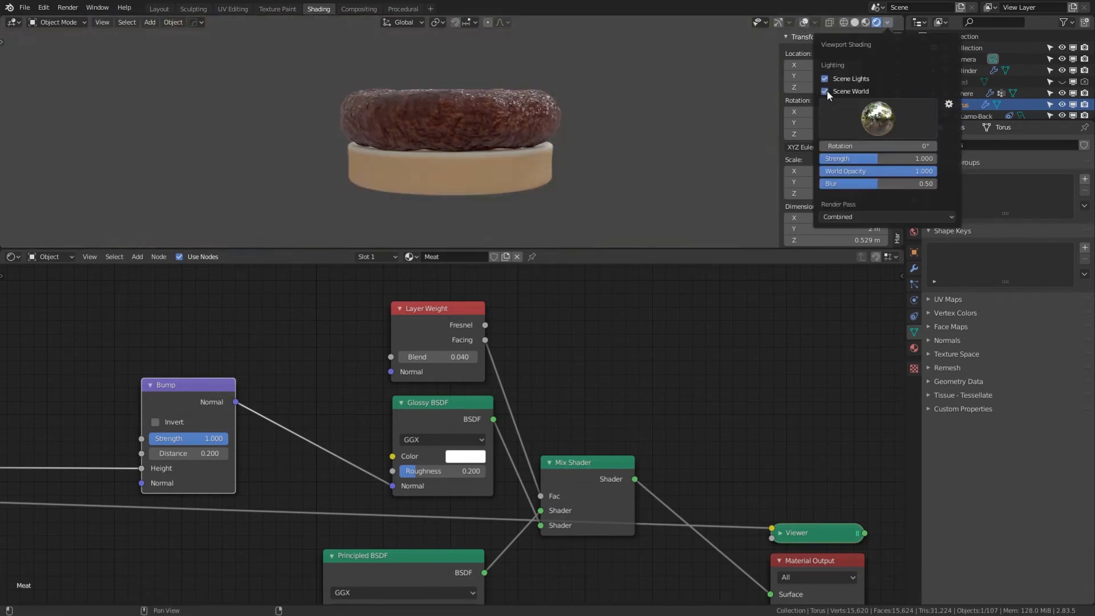
pyautogui.click(825, 91)
pyautogui.moveTo(625, 124); pyautogui.dragTo(635, 121, button='middle')
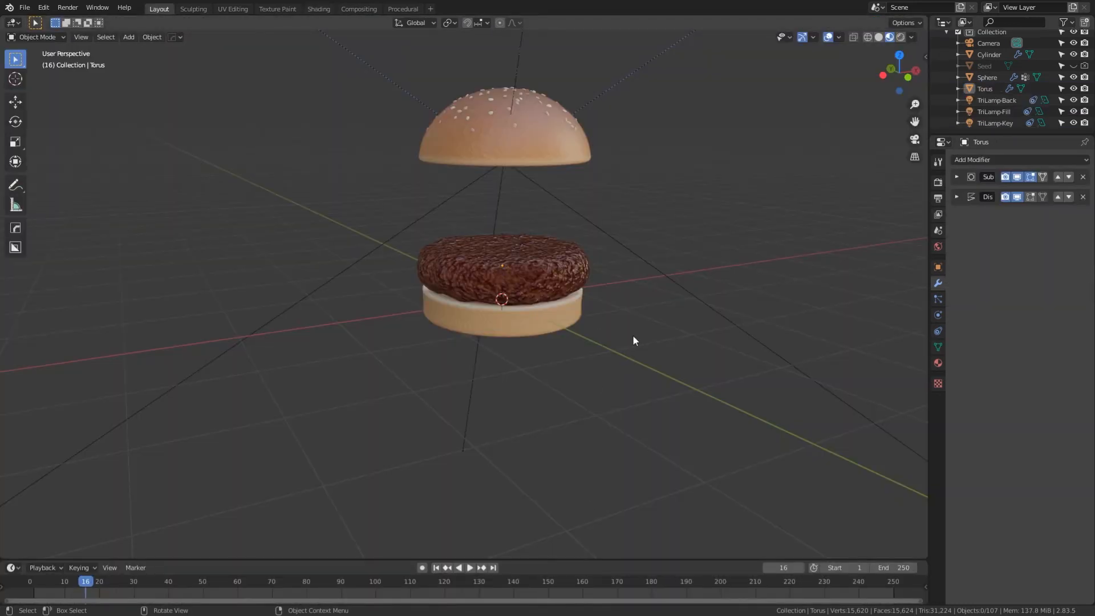
# Add a plane at the burger's centre and scale it down to about 0.88 of its size.
pyautogui.hotkey('shift', 'a')
pyautogui.click(678, 55)
pyautogui.scroll(1, 634, 358)
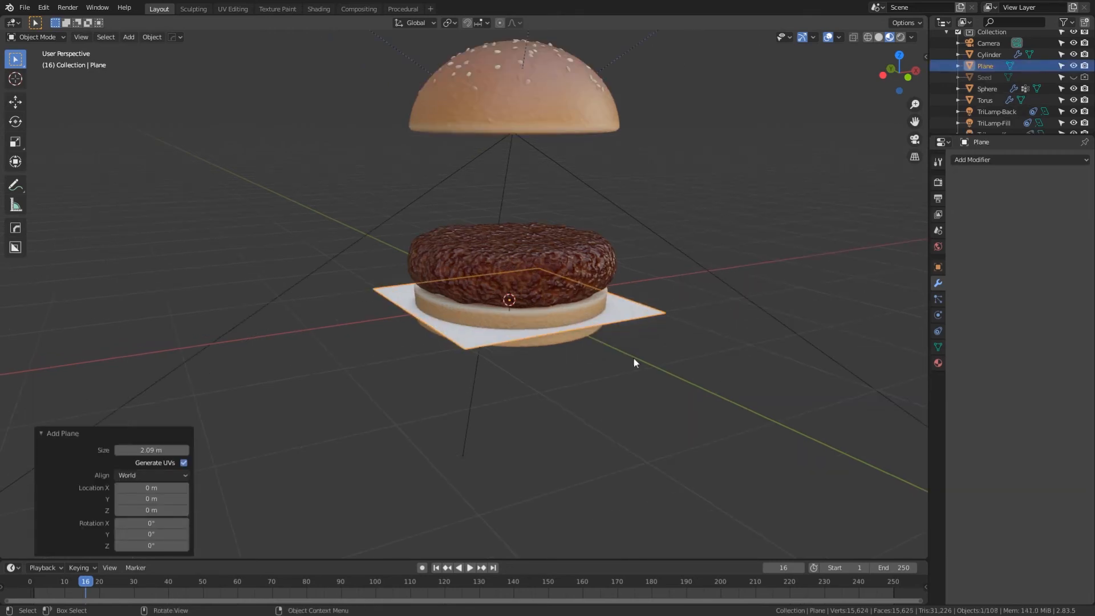
pyautogui.moveTo(675, 369); pyautogui.dragTo(699, 400, button='middle')
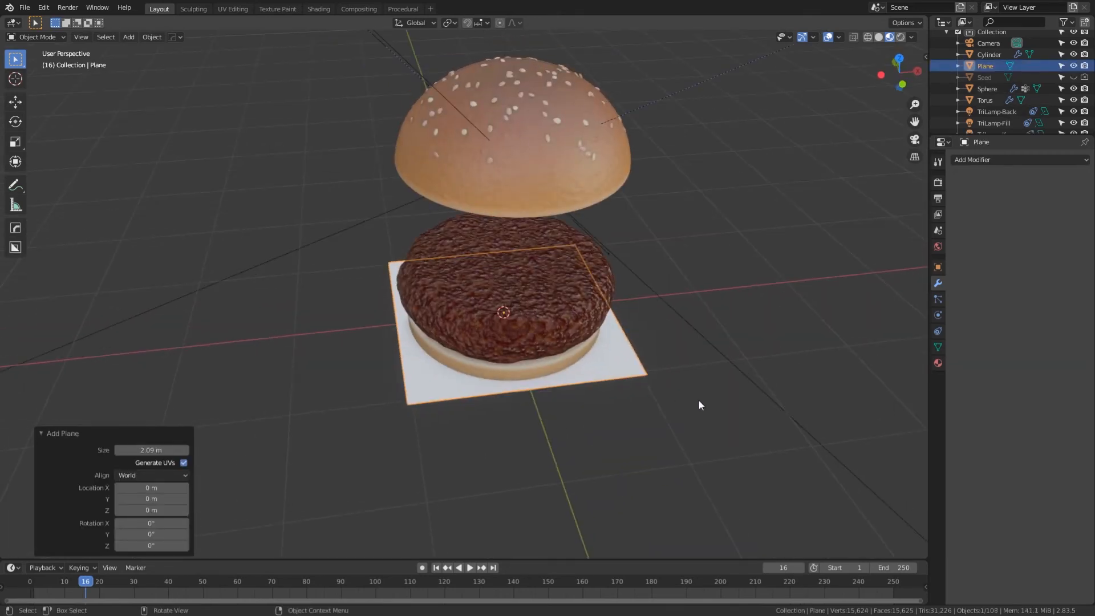
pyautogui.press('s')
pyautogui.click(714, 399)
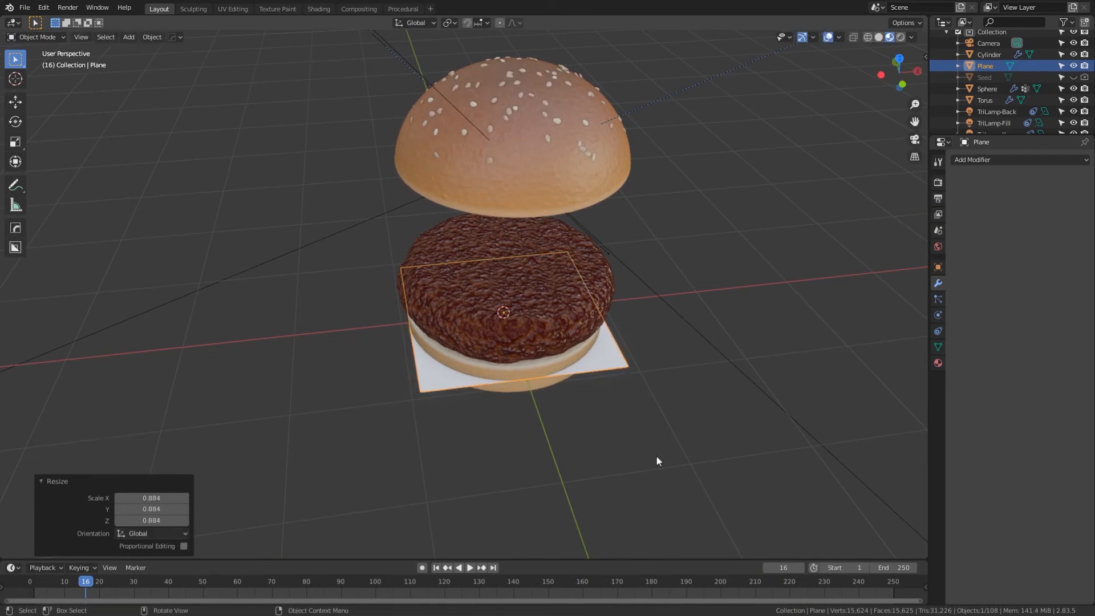
# Raise the plane vertically to just above the patty and apply its scale.
pyautogui.moveTo(656, 461); pyautogui.dragTo(650, 416, button='middle')
pyautogui.press('g')
pyautogui.press('z')
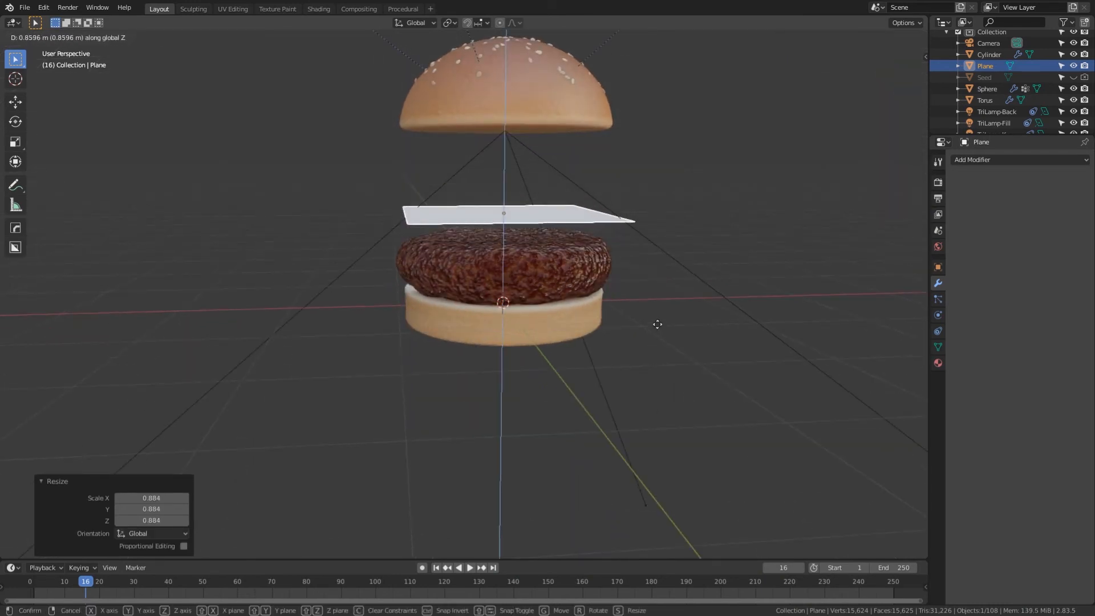
pyautogui.click(661, 337)
pyautogui.hotkey('ctrl', 'a')
pyautogui.click(660, 336)
pyautogui.moveTo(660, 336); pyautogui.dragTo(708, 344, button='middle')
# Subdivide the plane's mesh with 40 cuts and return to Object Mode.
pyautogui.press('Tab')
pyautogui.moveTo(679, 253); pyautogui.dragTo(663, 277, button='middle')
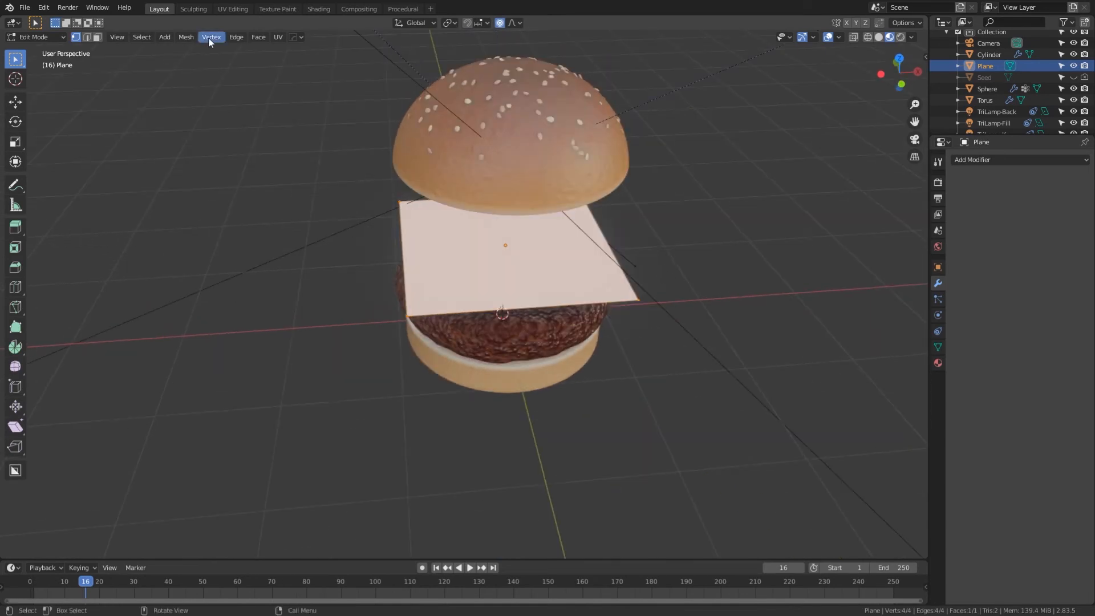
pyautogui.click(236, 37)
pyautogui.click(283, 100)
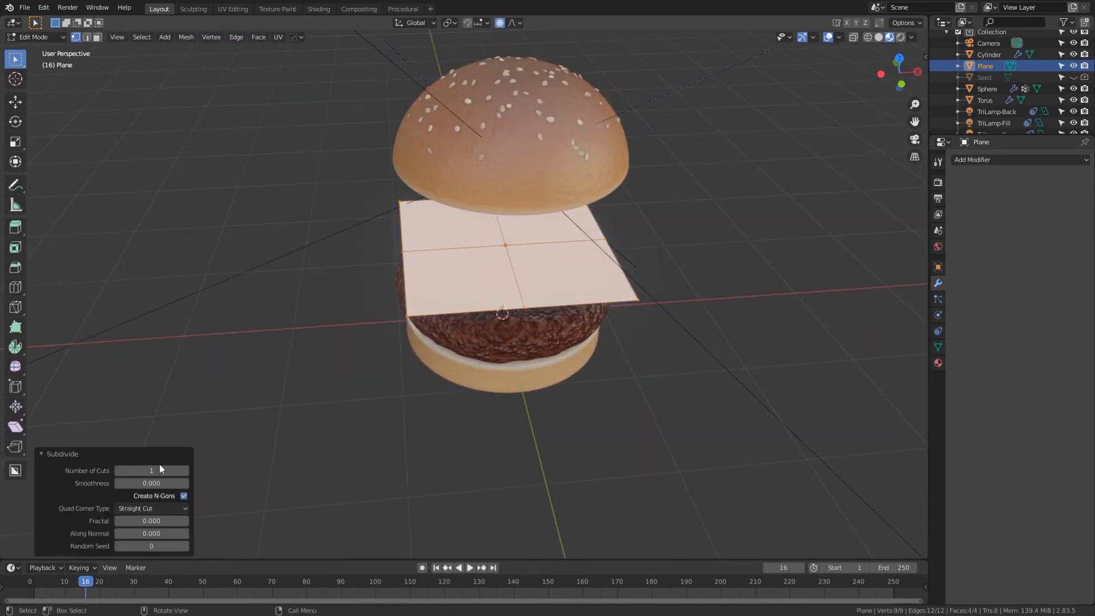
pyautogui.click(162, 473)
pyautogui.write('40')
pyautogui.press('Return')
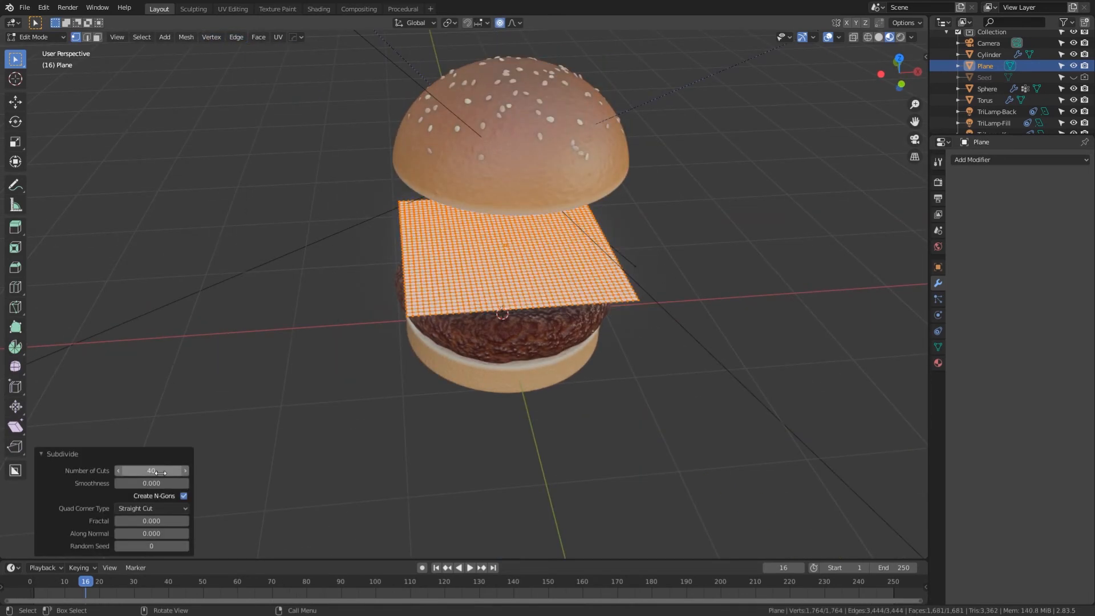
pyautogui.click(213, 352)
pyautogui.moveTo(276, 388); pyautogui.dragTo(306, 340, button='middle')
pyautogui.press('Tab')
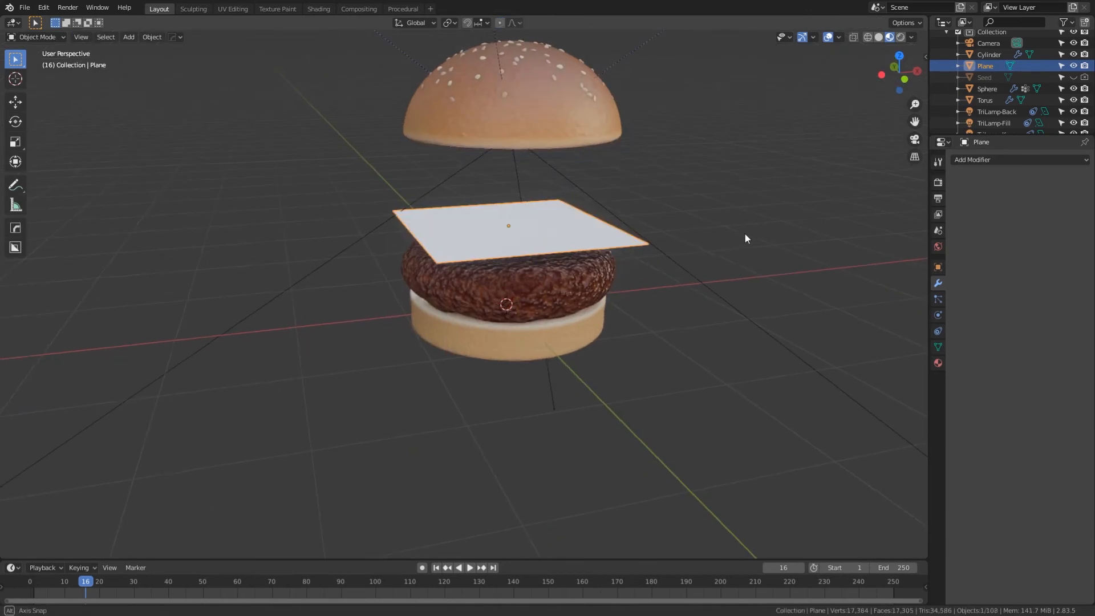
# Enable Collision physics on the patty and Cloth physics on the plane above it.
pyautogui.moveTo(744, 234); pyautogui.dragTo(893, 221, button='middle')
pyautogui.click(584, 254)
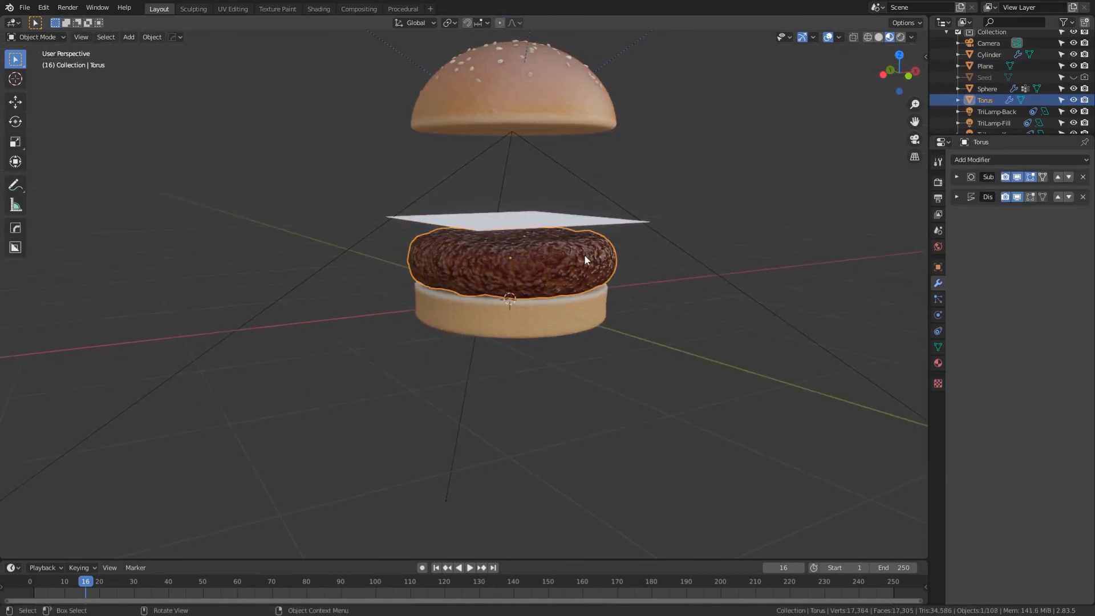
pyautogui.click(937, 315)
pyautogui.click(1010, 186)
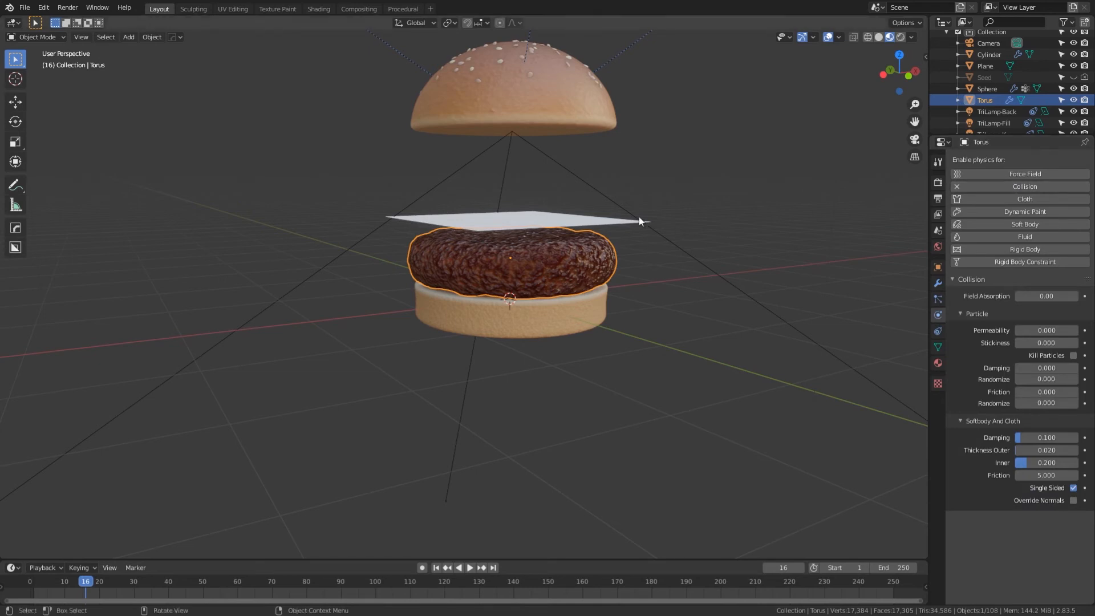
pyautogui.click(623, 221)
pyautogui.click(1005, 199)
# Run the cloth simulation from the start of the timeline and stop at frame 20 with the plane draped over the patty.
pyautogui.press('space')
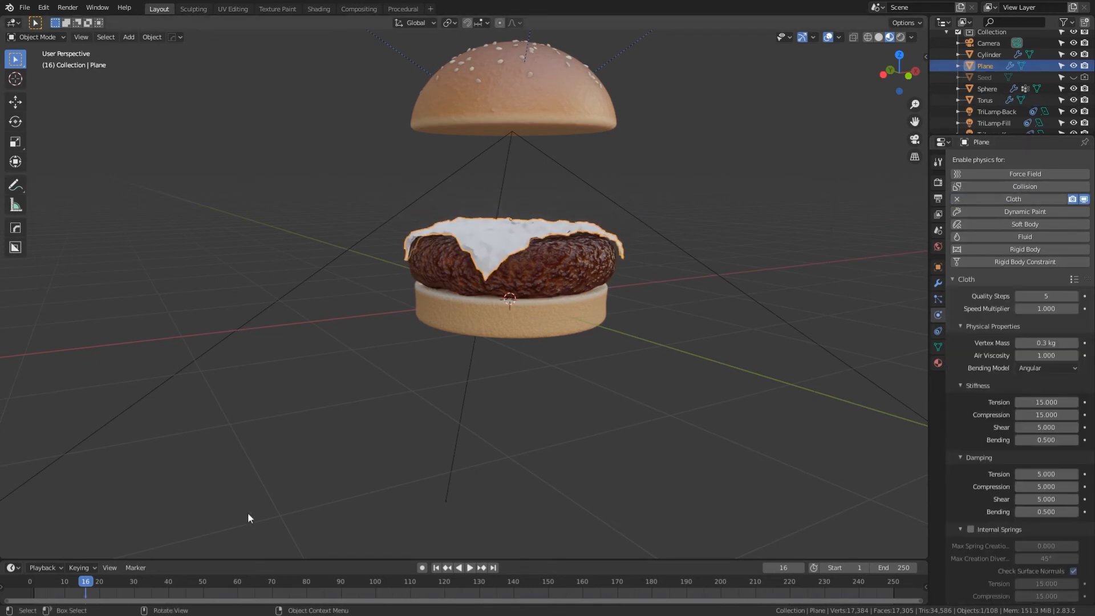
pyautogui.moveTo(88, 580); pyautogui.dragTo(31, 583)
pyautogui.moveTo(623, 320); pyautogui.dragTo(685, 357, button='middle')
pyautogui.press('space')
pyautogui.press('space')
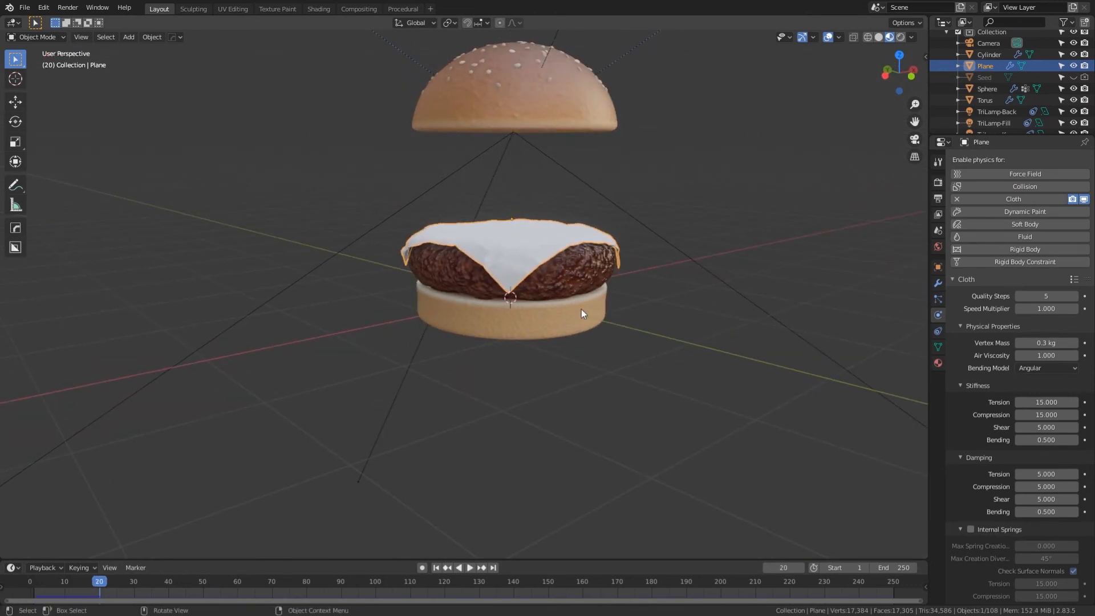
# Add a Solidify modifier to the draped cheese plane after its Cloth modifier.
pyautogui.scroll(6, 580, 320)
pyautogui.scroll(-2, 583, 318)
pyautogui.scroll(-4, 744, 299)
pyautogui.keyDown('shift'); pyautogui.moveTo(715, 275); pyautogui.dragTo(667, 295, button='middle'); pyautogui.keyUp('shift')
pyautogui.scroll(3, 666, 288)
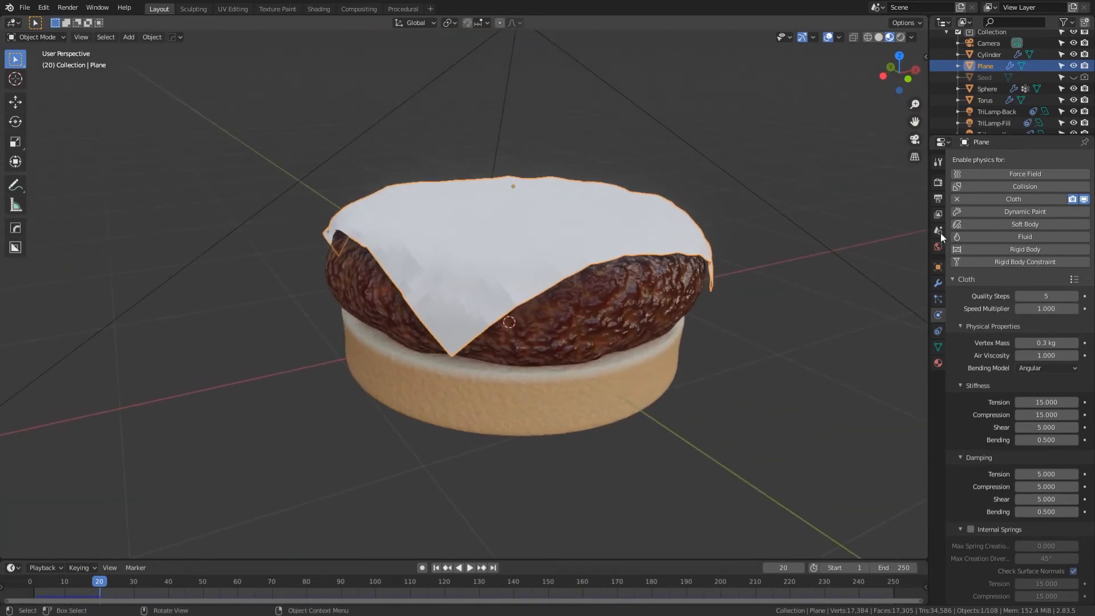
pyautogui.click(937, 284)
pyautogui.moveTo(830, 298); pyautogui.dragTo(829, 275, button='middle')
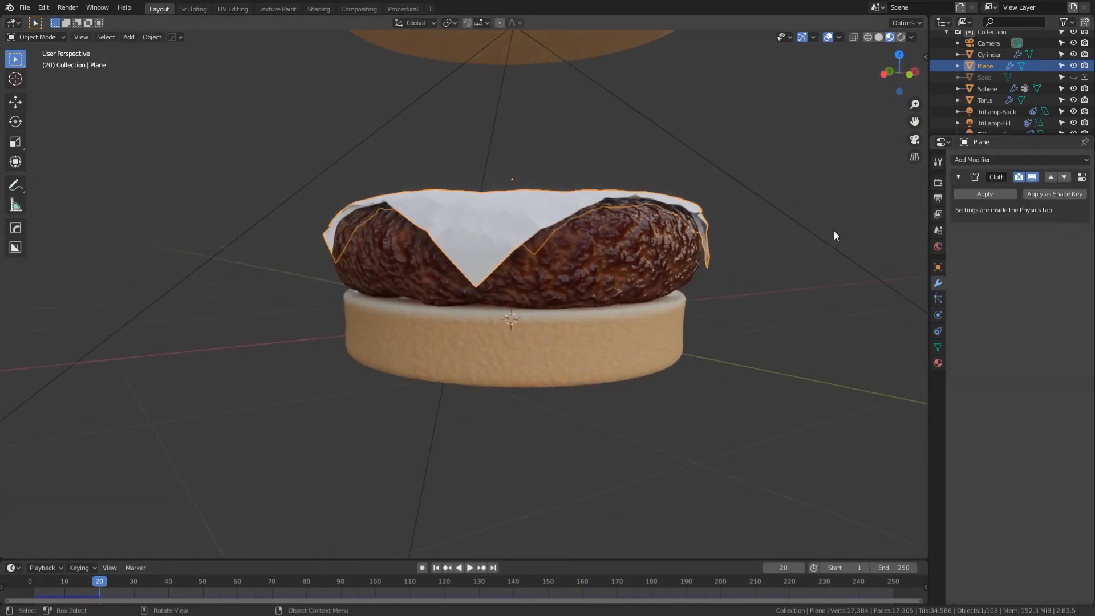
pyautogui.click(990, 162)
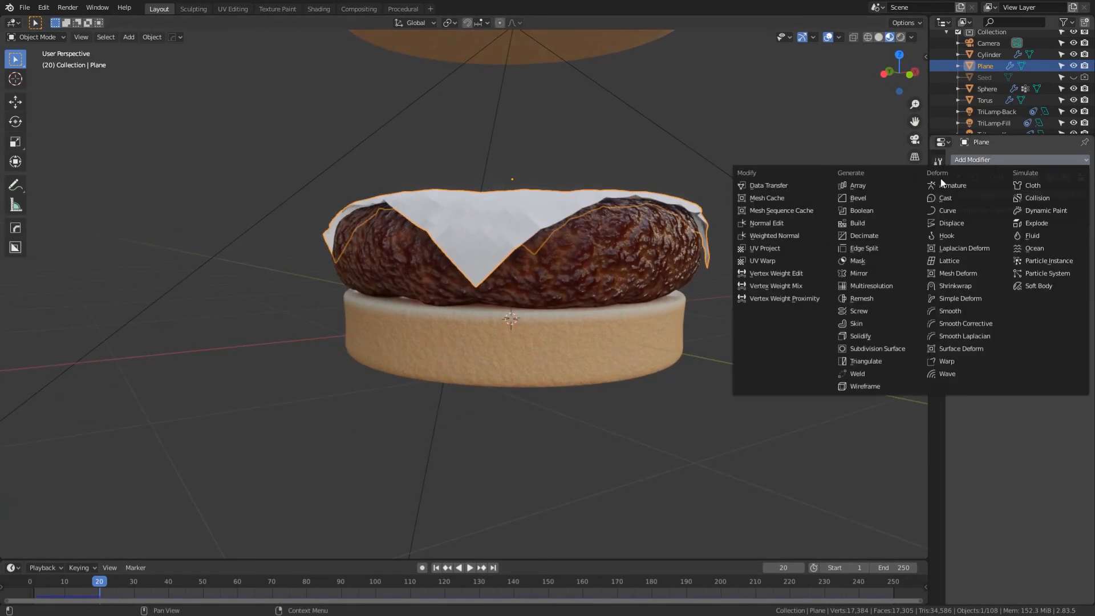
pyautogui.click(851, 339)
pyautogui.scroll(2, 752, 287)
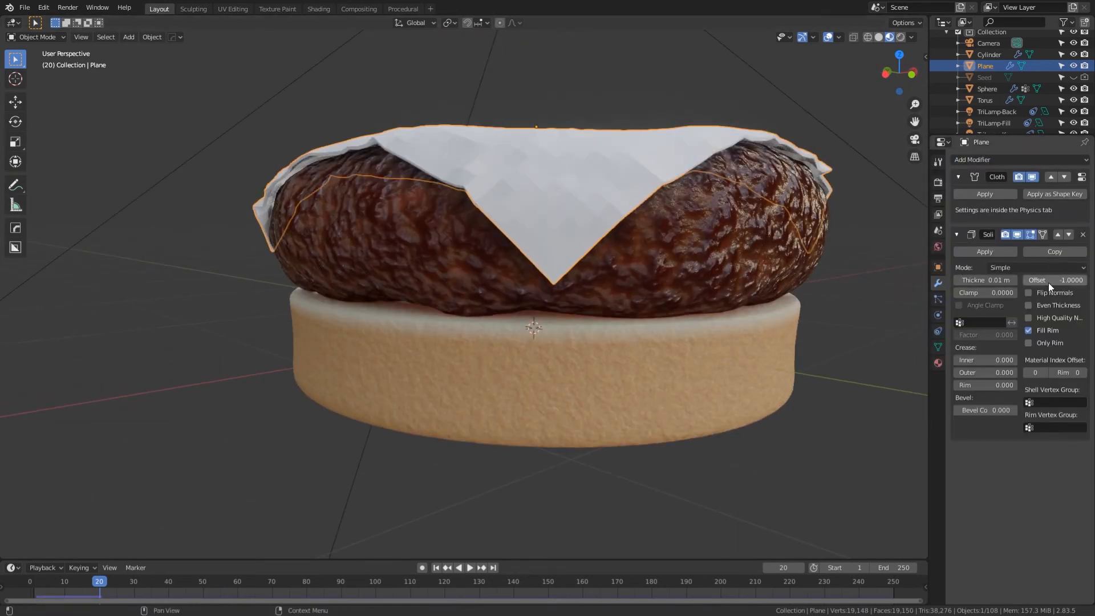
# Set the cheese's Solidify offset to 0.5 and its thickness to about 0.018 m.
pyautogui.moveTo(1048, 283); pyautogui.dragTo(1084, 283)
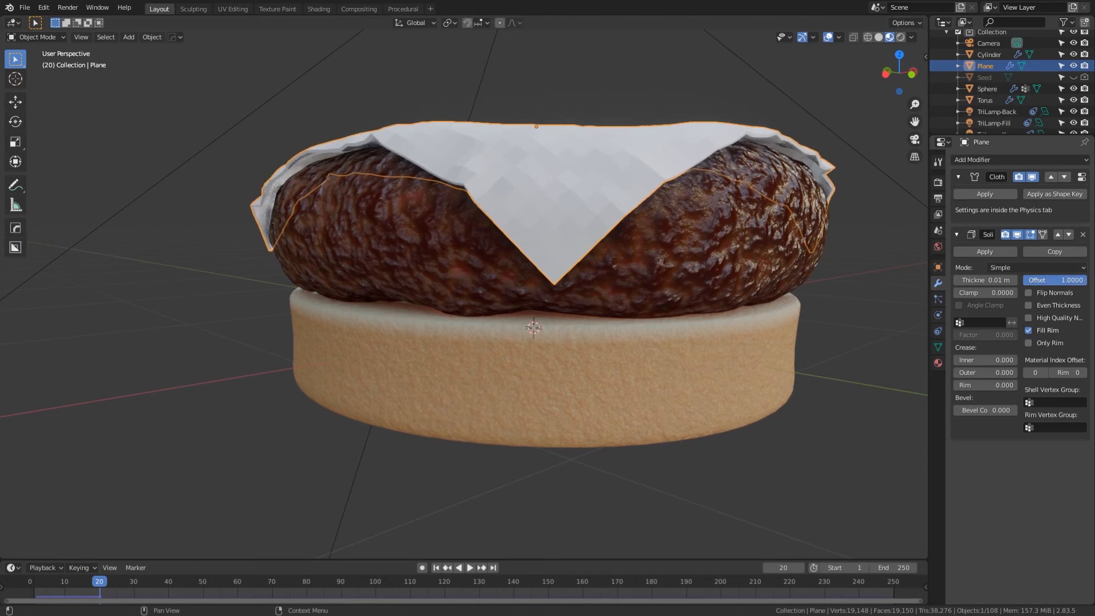
pyautogui.moveTo(985, 280)
pyautogui.mouseDown()
pyautogui.moveTo(1001, 280)
pyautogui.moveTo(982, 282)
pyautogui.mouseUp()
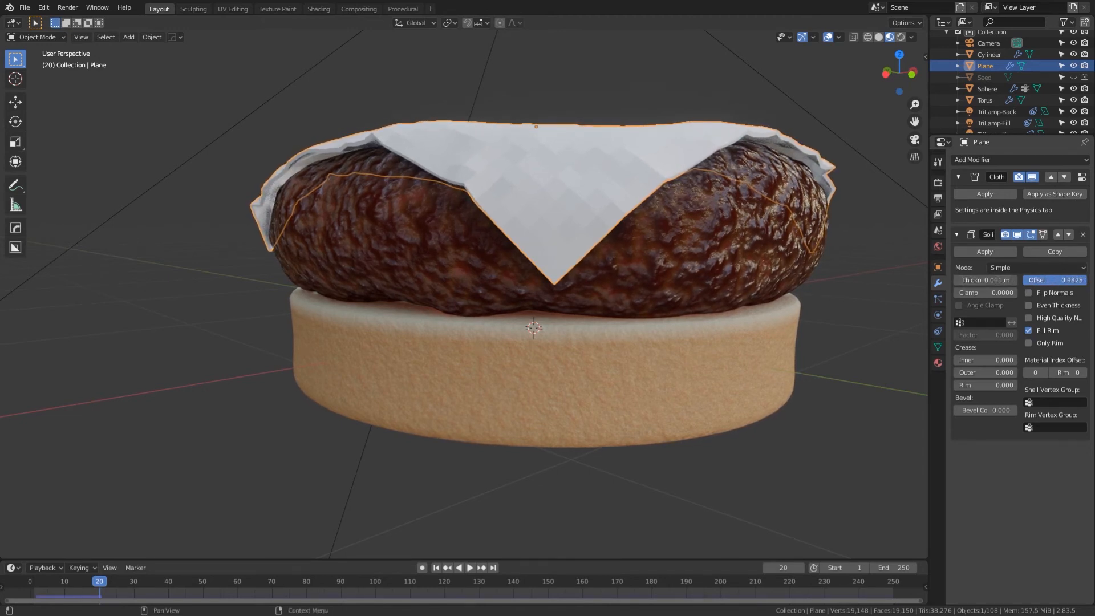
pyautogui.click(1055, 278)
pyautogui.write('0.5')
pyautogui.press('Return')
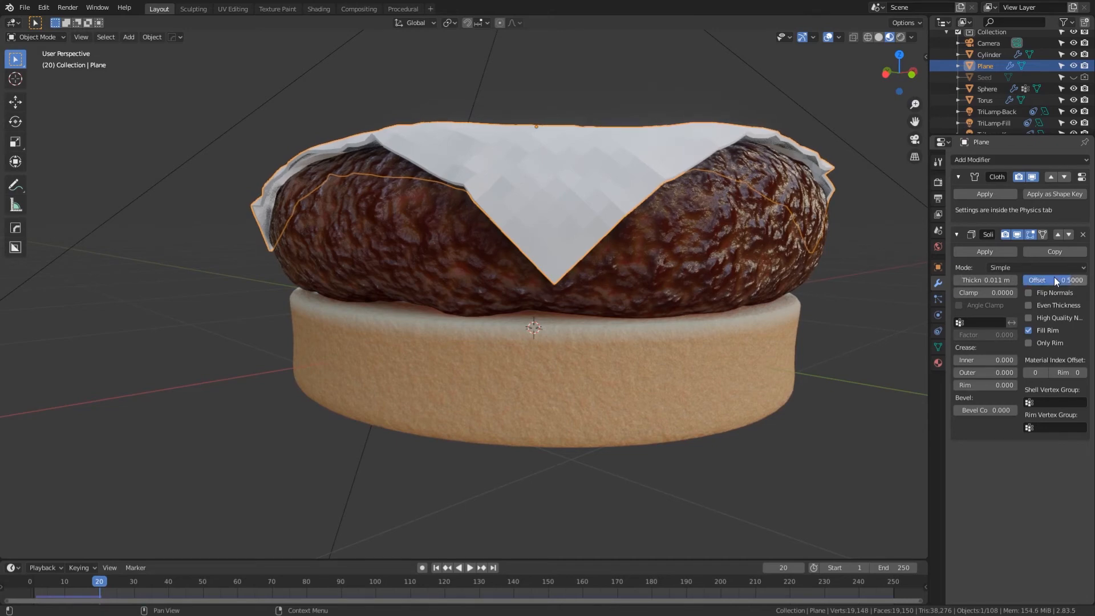
pyautogui.click(841, 300)
pyautogui.moveTo(838, 302); pyautogui.dragTo(863, 311, button='middle')
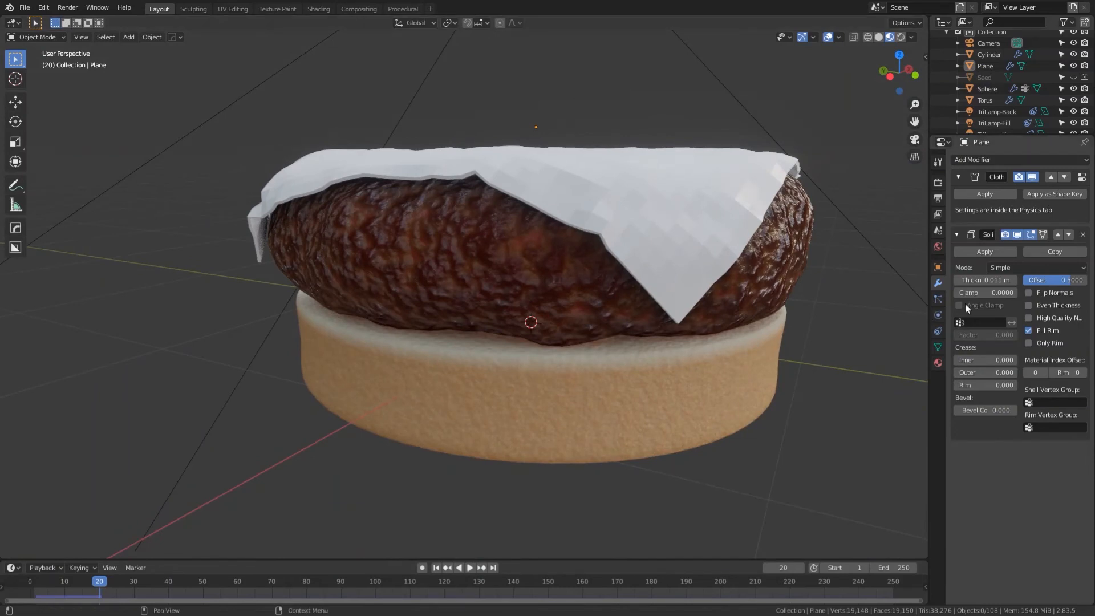
pyautogui.moveTo(989, 280); pyautogui.dragTo(1009, 281)
pyautogui.moveTo(906, 317); pyautogui.dragTo(811, 330, button='middle')
pyautogui.scroll(-3, 836, 289)
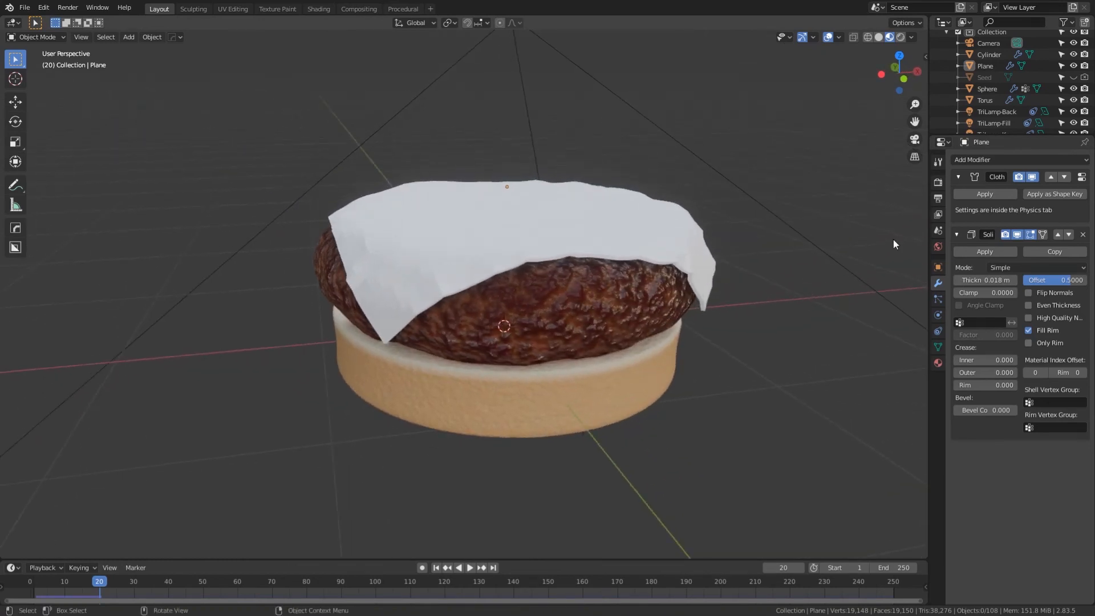
# Collapse the Cloth and Solidify modifiers and add a Subdivision Surface modifier to the cheese.
pyautogui.click(959, 176)
pyautogui.click(956, 197)
pyautogui.click(967, 161)
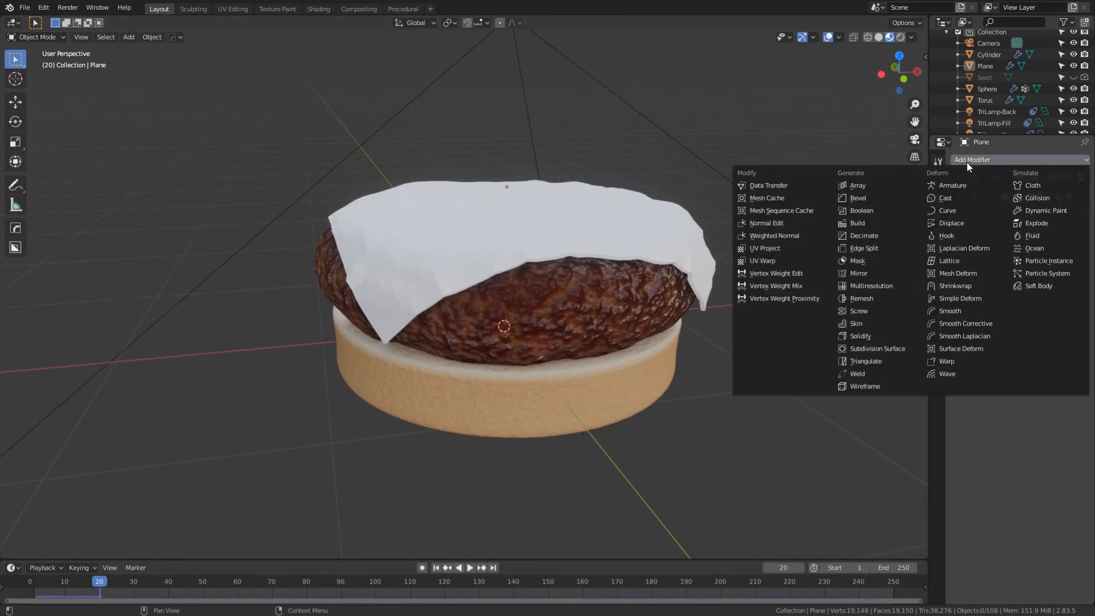
pyautogui.click(893, 355)
pyautogui.scroll(4, 521, 330)
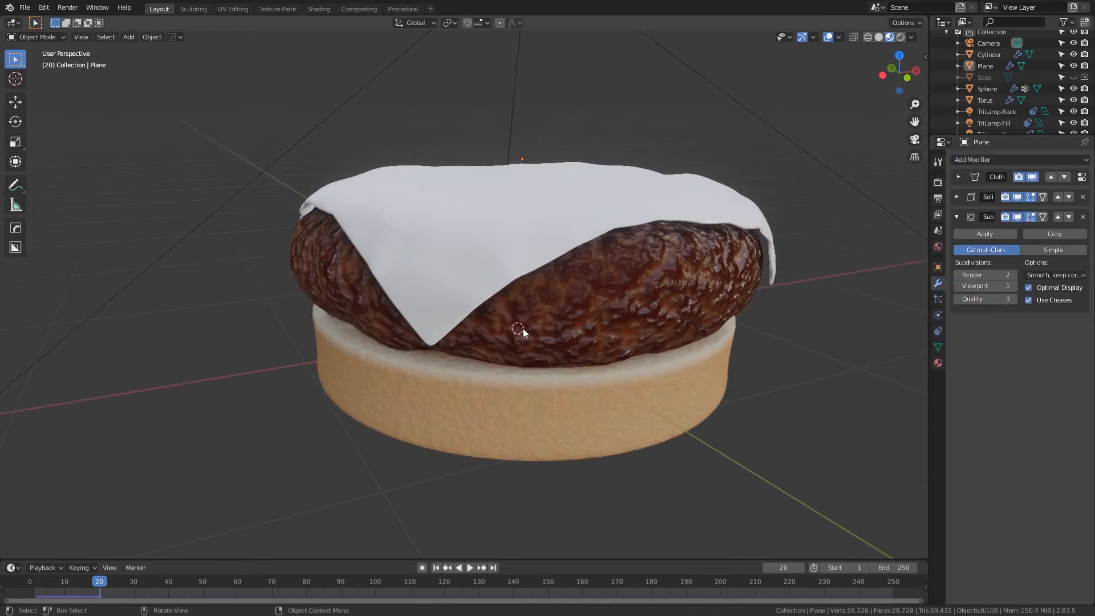
# Select the cheese slice and apply smooth shading to it.
pyautogui.rightClick(599, 220)
pyautogui.click(600, 186)
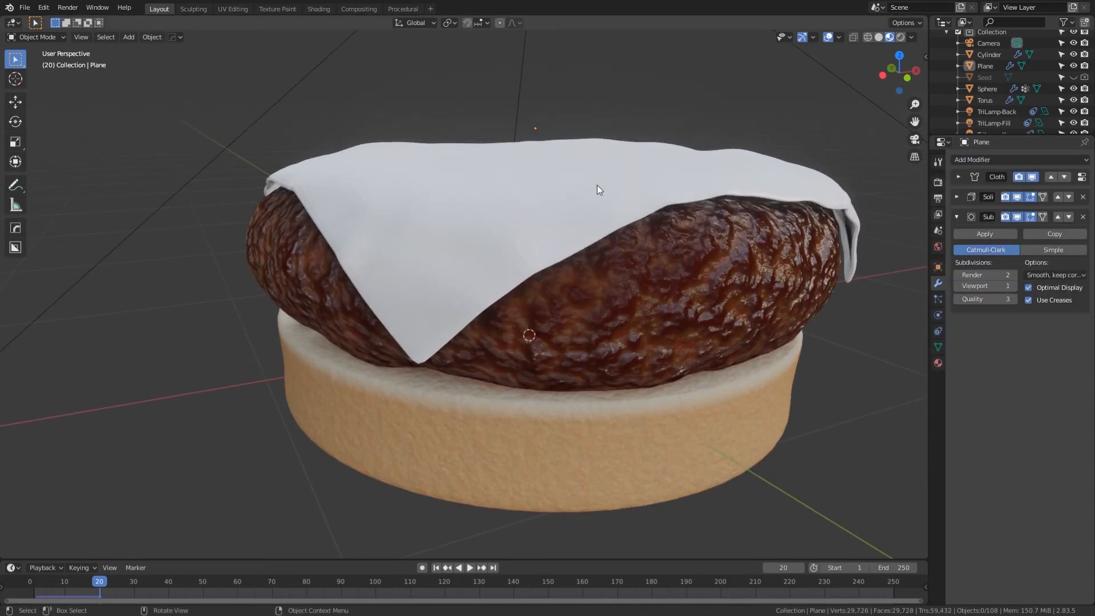
pyautogui.click(609, 201)
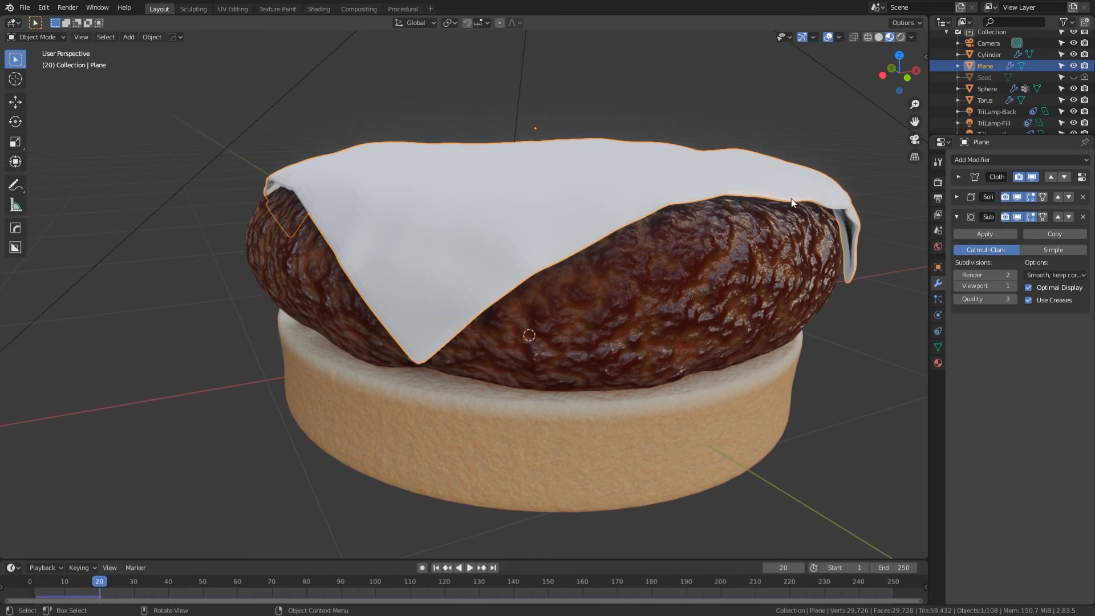
pyautogui.rightClick(779, 189)
pyautogui.click(779, 190)
pyautogui.click(823, 335)
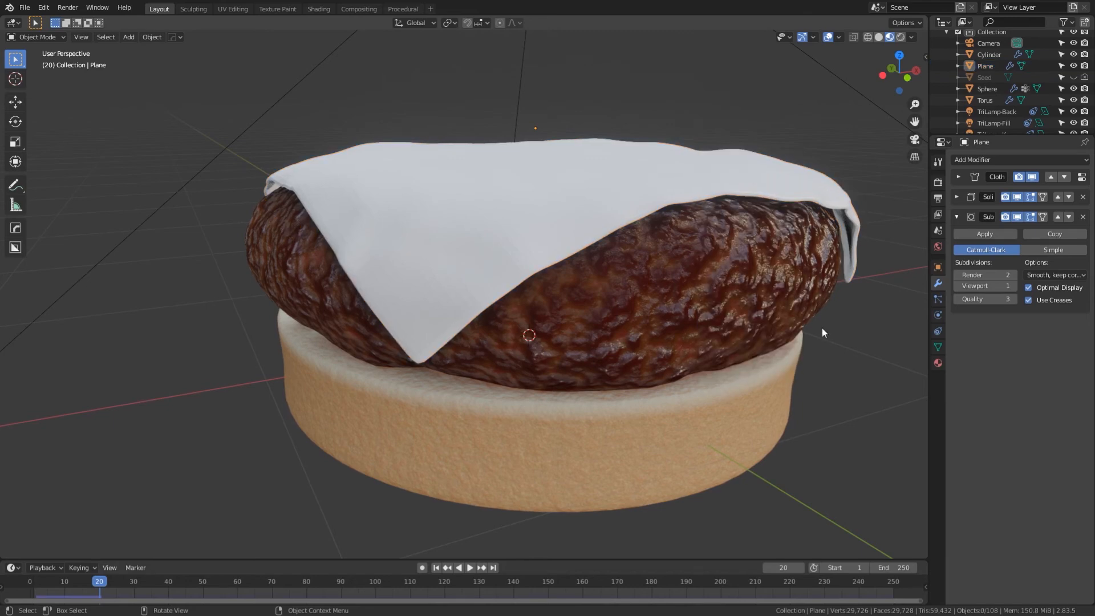
pyautogui.scroll(-5, 823, 327)
pyautogui.moveTo(822, 327); pyautogui.dragTo(765, 314, button='middle')
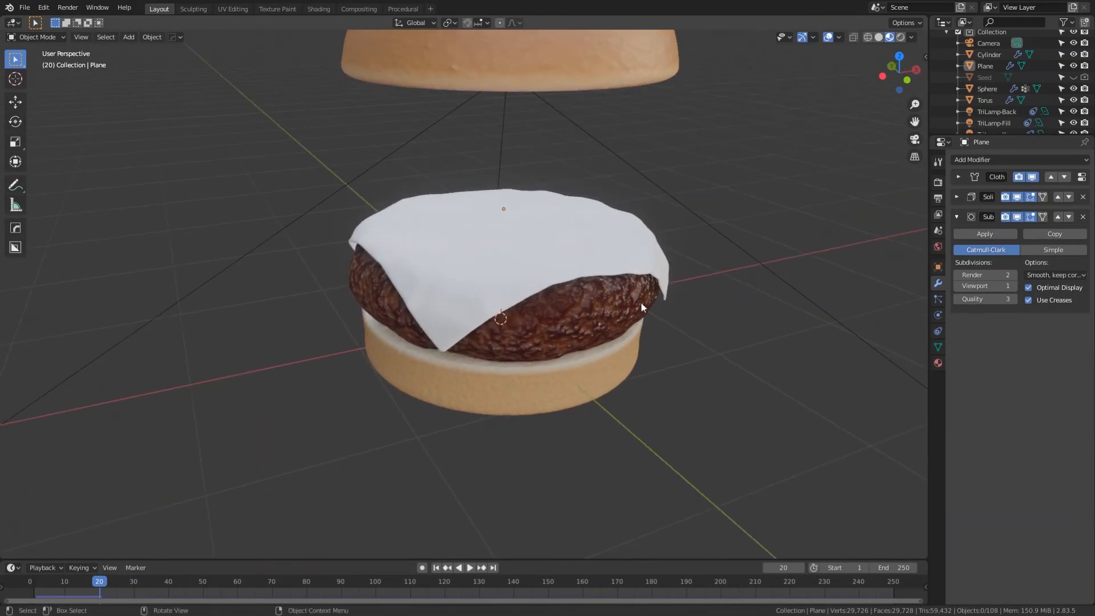
# Duplicate the patty in front view and move the copy straight up along Z, clear of the cheese slice.
pyautogui.click(559, 233)
pyautogui.moveTo(559, 233); pyautogui.dragTo(682, 302, button='middle')
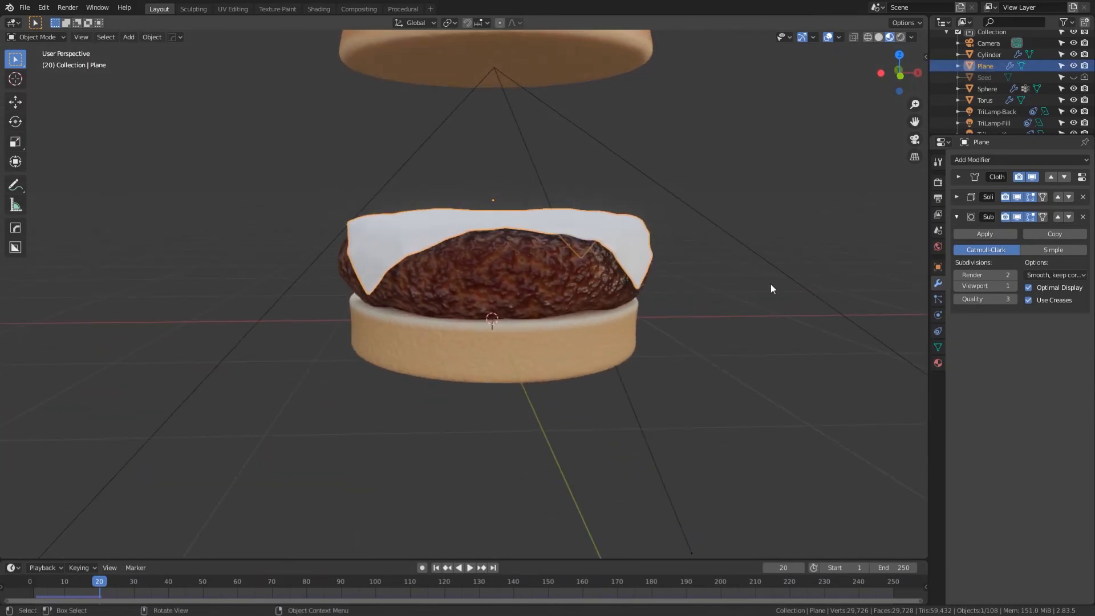
pyautogui.click(957, 218)
pyautogui.click(526, 268)
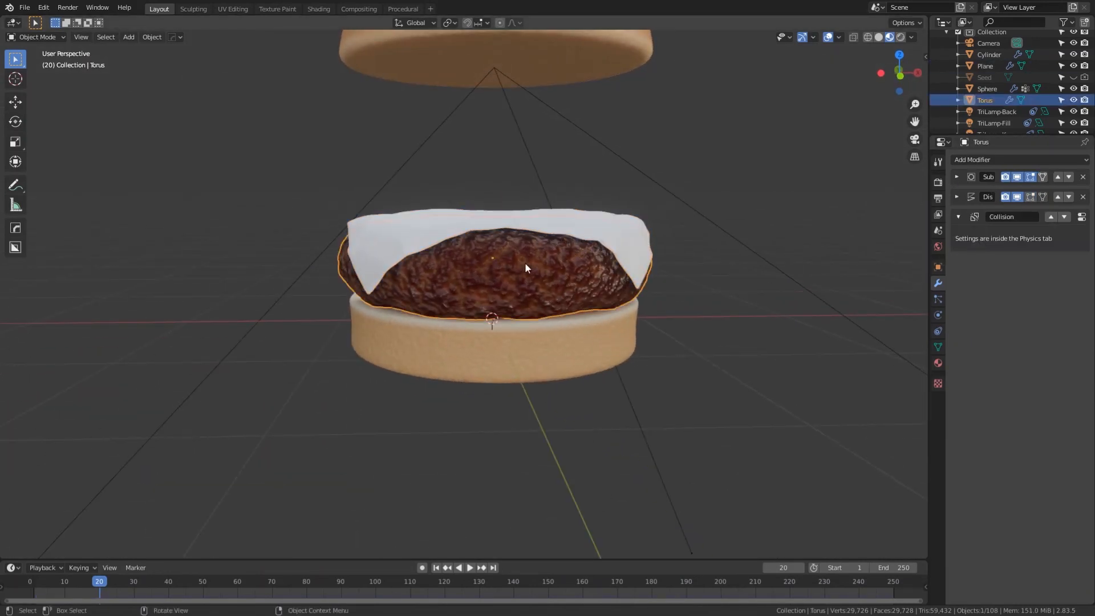
pyautogui.scroll(-1, 556, 260)
pyautogui.moveTo(568, 265); pyautogui.dragTo(562, 261, button='middle')
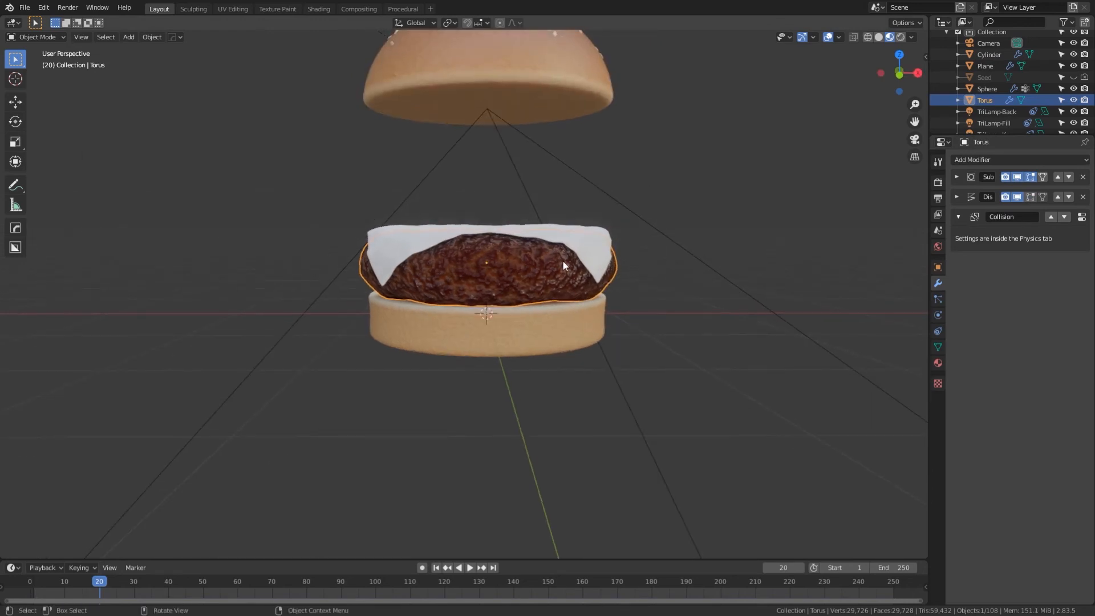
pyautogui.press('KP_1')
pyautogui.hotkey('shift', 'd')
pyautogui.press('z')
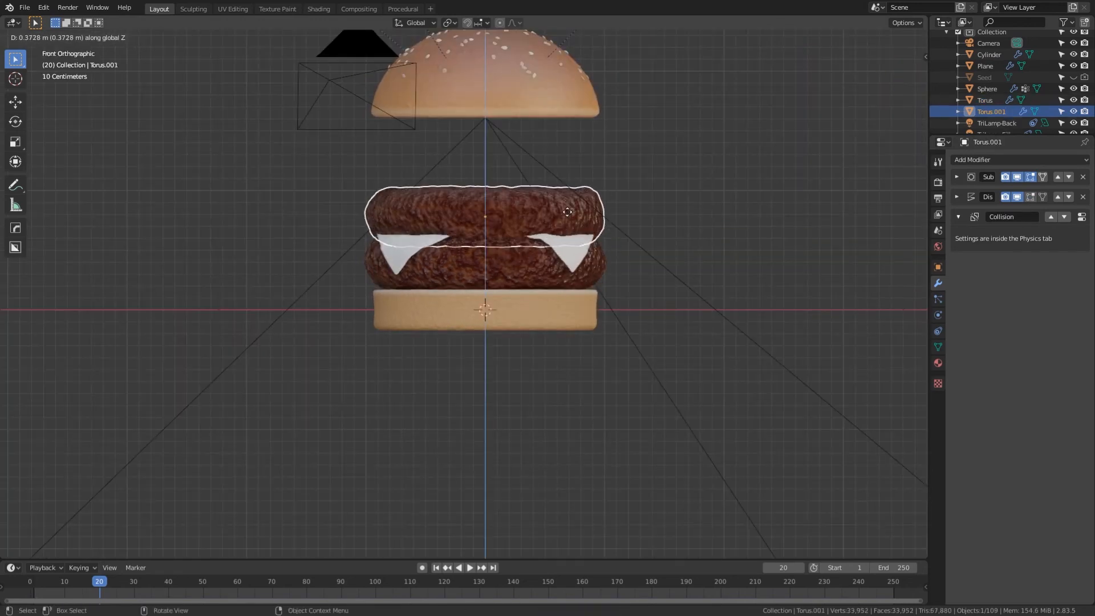
pyautogui.click(564, 185)
# Return to frame 0, then duplicate the flat cheese slice and raise the copy about 0.62 m along Z above the upper patty.
pyautogui.click(560, 233)
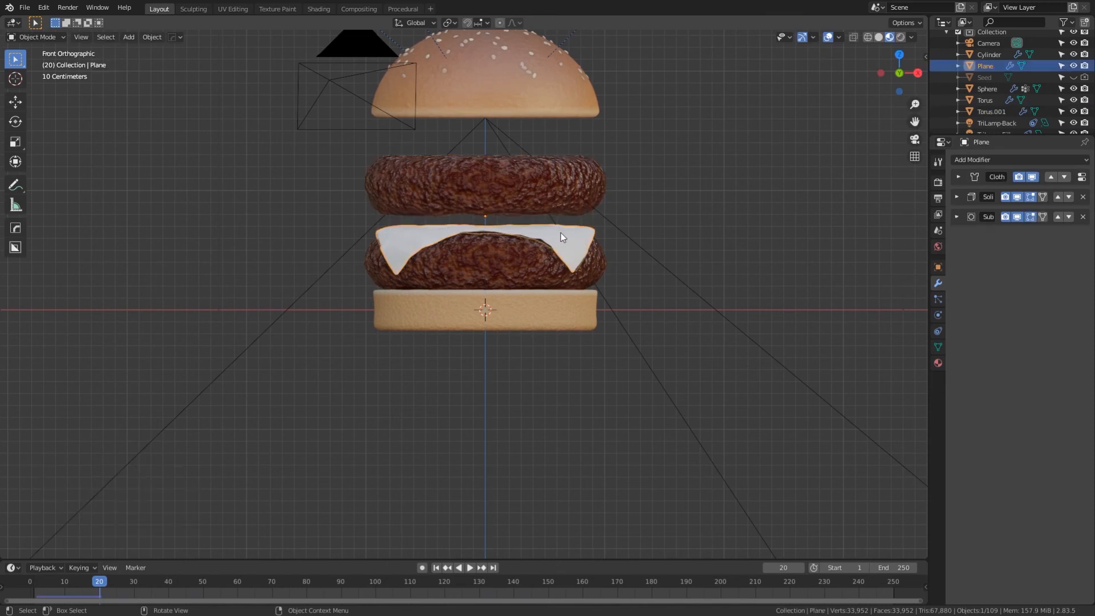
pyautogui.moveTo(82, 582); pyautogui.dragTo(17, 584)
pyautogui.hotkey('shift', 'd')
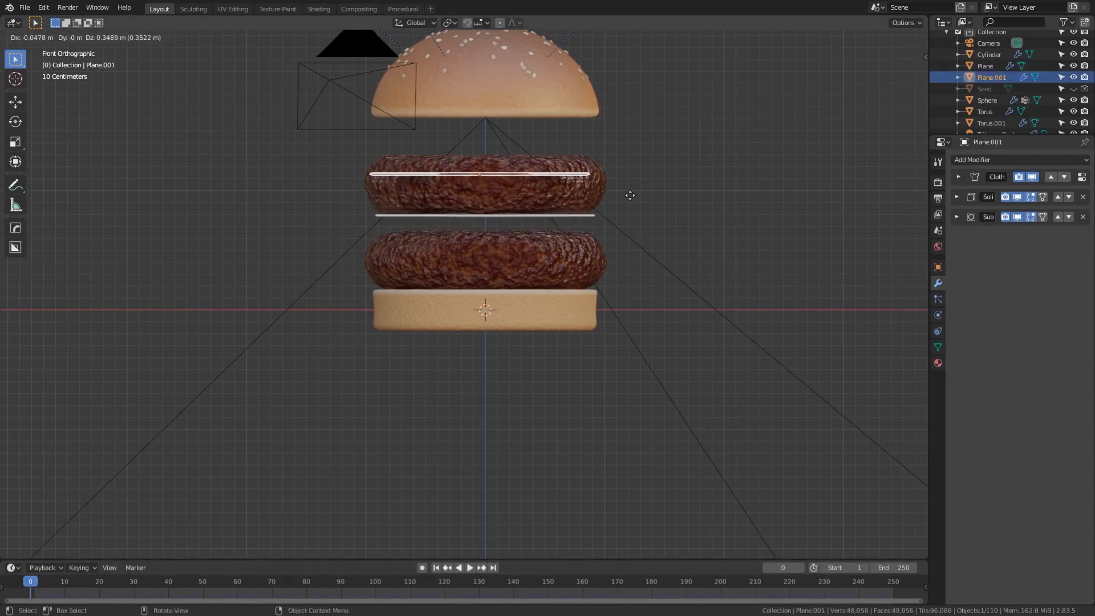
pyautogui.press('z')
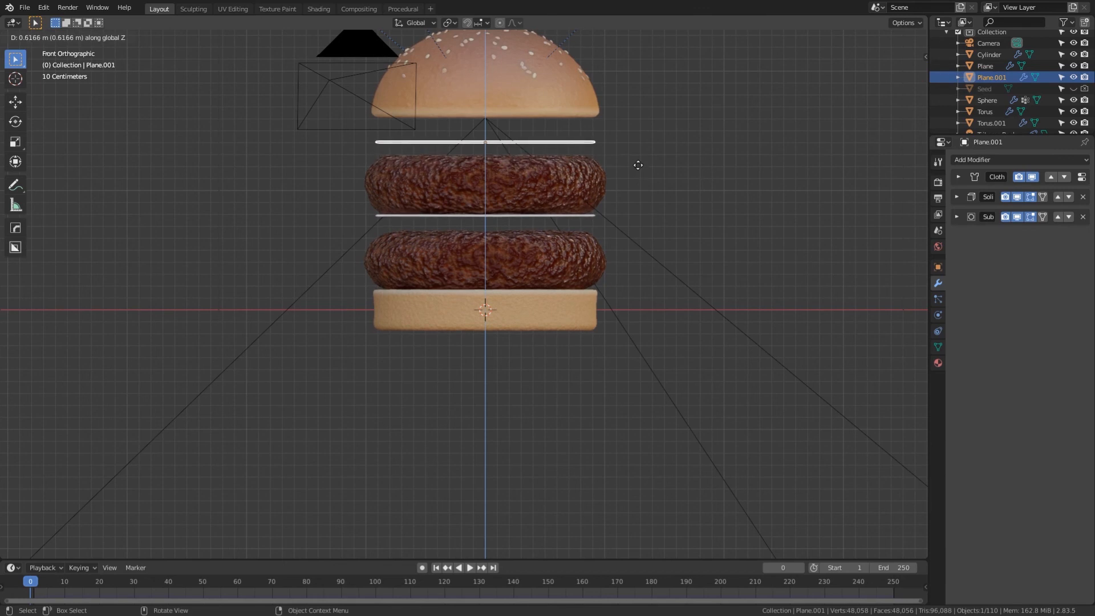
pyautogui.click(635, 169)
# Adjust the lower cheese slice's height along Z so it sits between the two patties.
pyautogui.click(551, 217)
pyautogui.press('g')
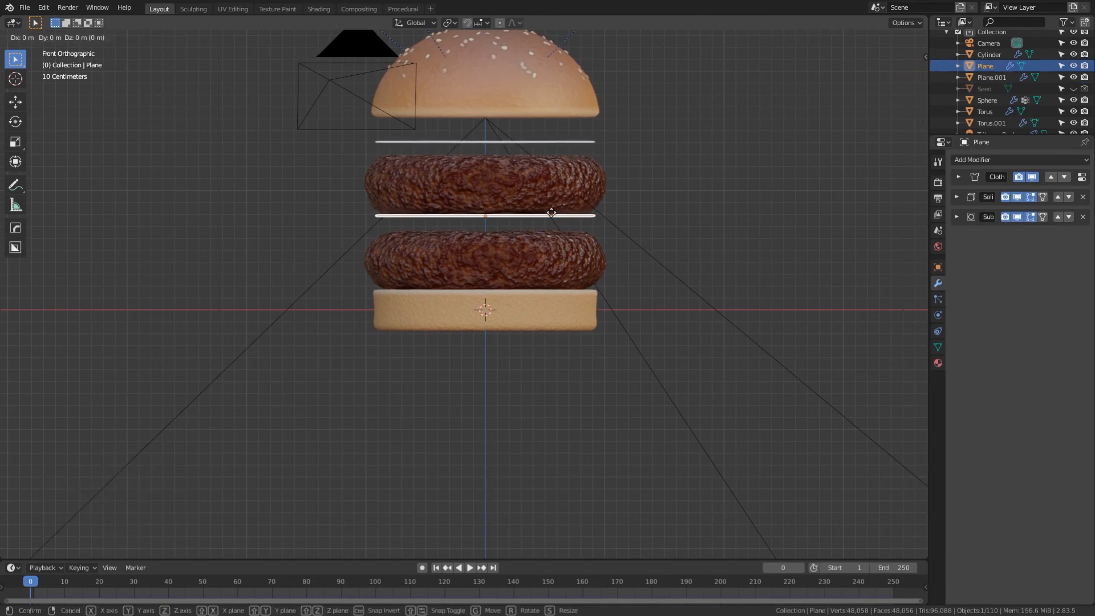
pyautogui.press('z')
pyautogui.click(551, 218)
# Rotate the upper cheese slice to about -45.7° around the Z axis so its corners differ from the lower slice.
pyautogui.moveTo(552, 195); pyautogui.dragTo(665, 210, button='middle')
pyautogui.click(584, 139)
pyautogui.moveTo(673, 172); pyautogui.dragTo(678, 191, button='middle')
pyautogui.press('r')
pyautogui.press('z')
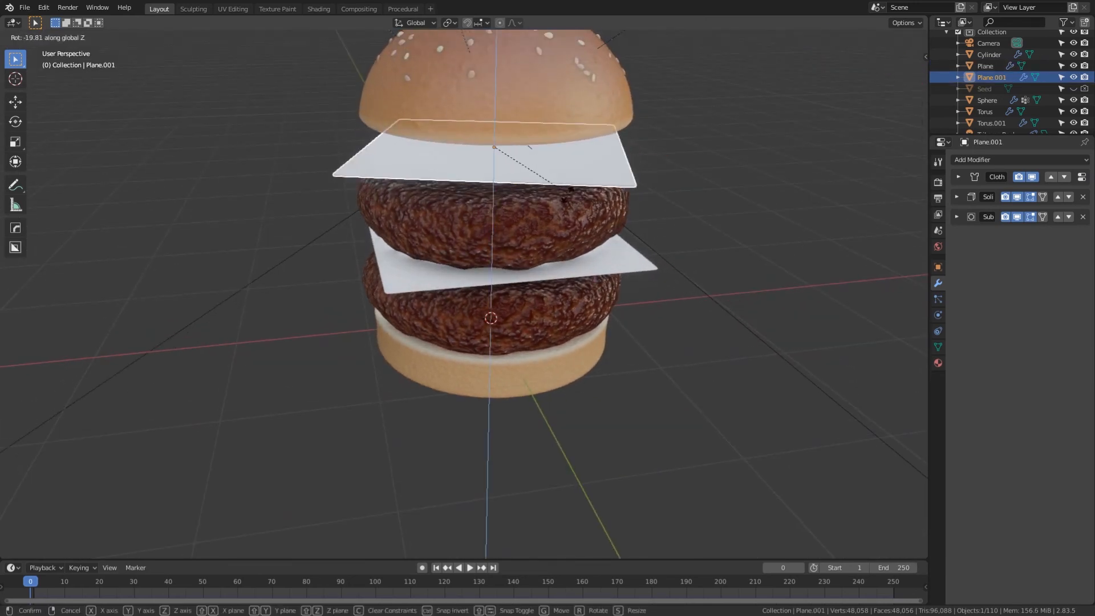
pyautogui.click(527, 205)
# Run the cloth simulation for both cheese slices and stop it at frame 16.
pyautogui.click(711, 201)
pyautogui.press('space')
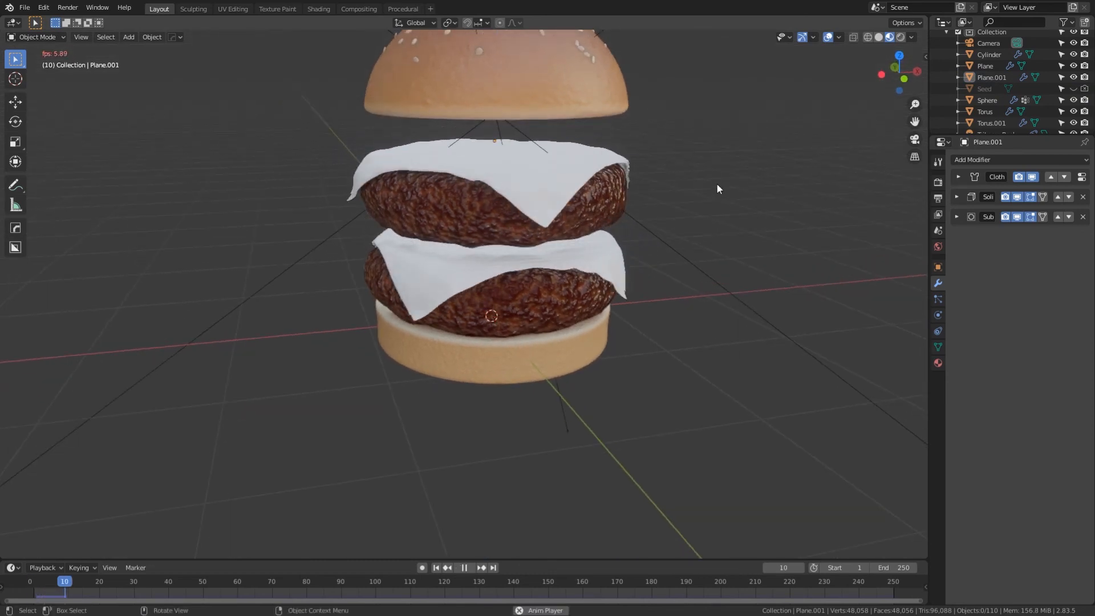
pyautogui.press('space')
pyautogui.moveTo(717, 183); pyautogui.dragTo(583, 255, button='middle')
# Switch to the Shading workspace and create a new material named Cheese on the upper cheese slice.
pyautogui.click(488, 279)
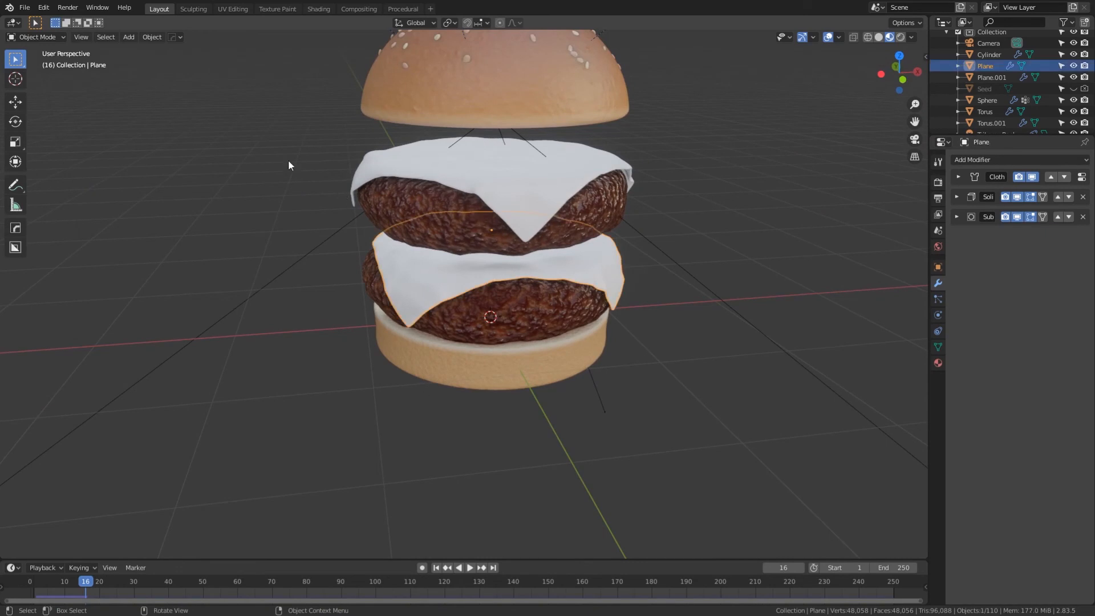
pyautogui.click(319, 9)
pyautogui.click(454, 135)
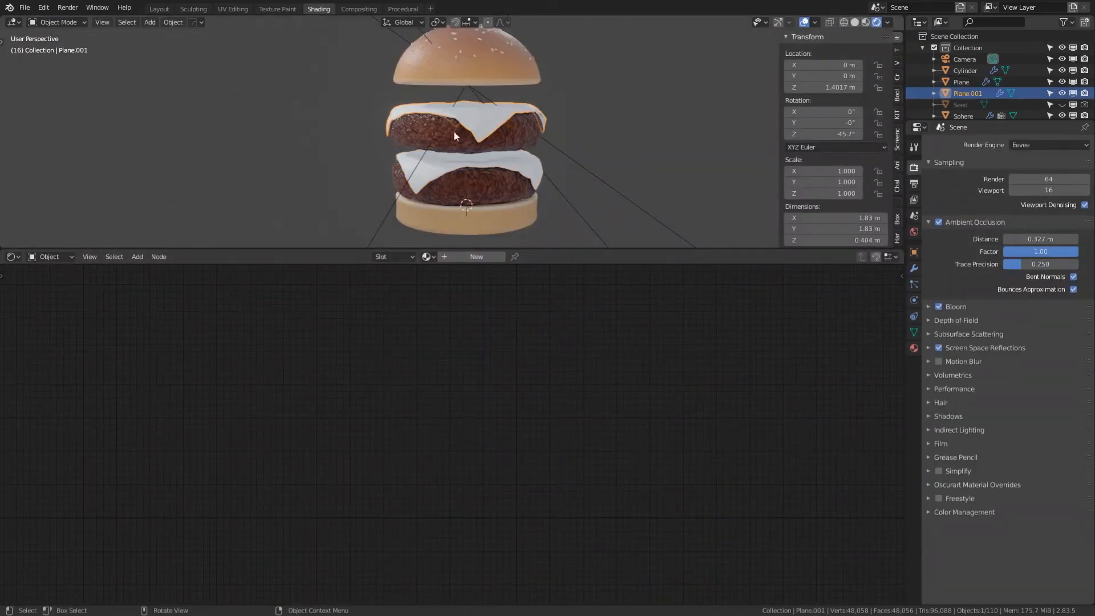
pyautogui.click(446, 256)
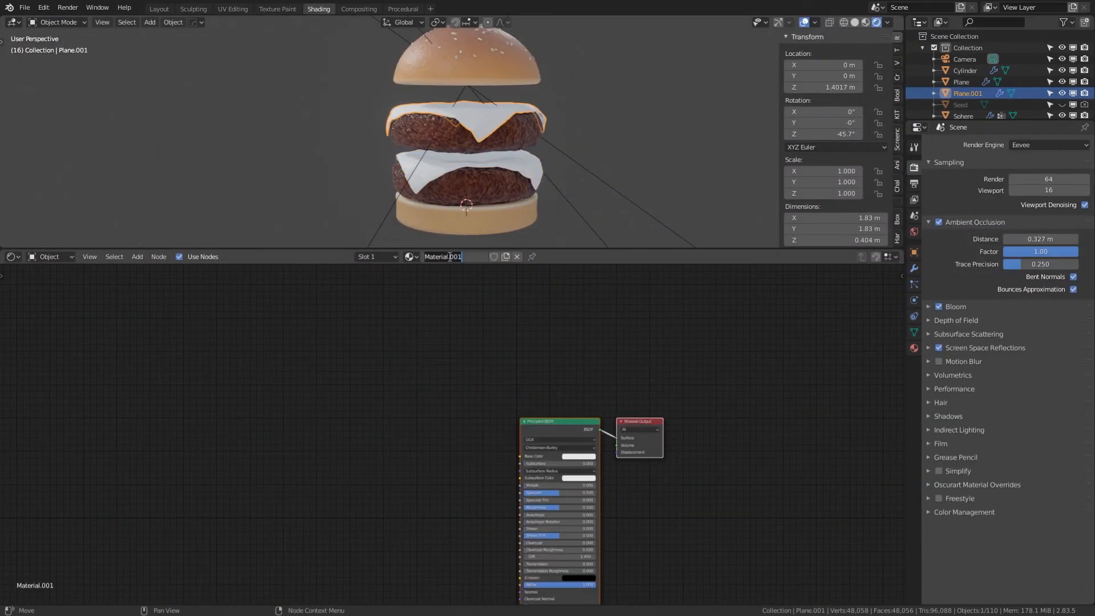
pyautogui.click(449, 257)
pyautogui.write('Cheese')
pyautogui.press('Return')
# Set the Cheese material's Principled BSDF base color to the orange hex value F79246.
pyautogui.moveTo(576, 392); pyautogui.dragTo(521, 301, button='middle')
pyautogui.scroll(4, 445, 326)
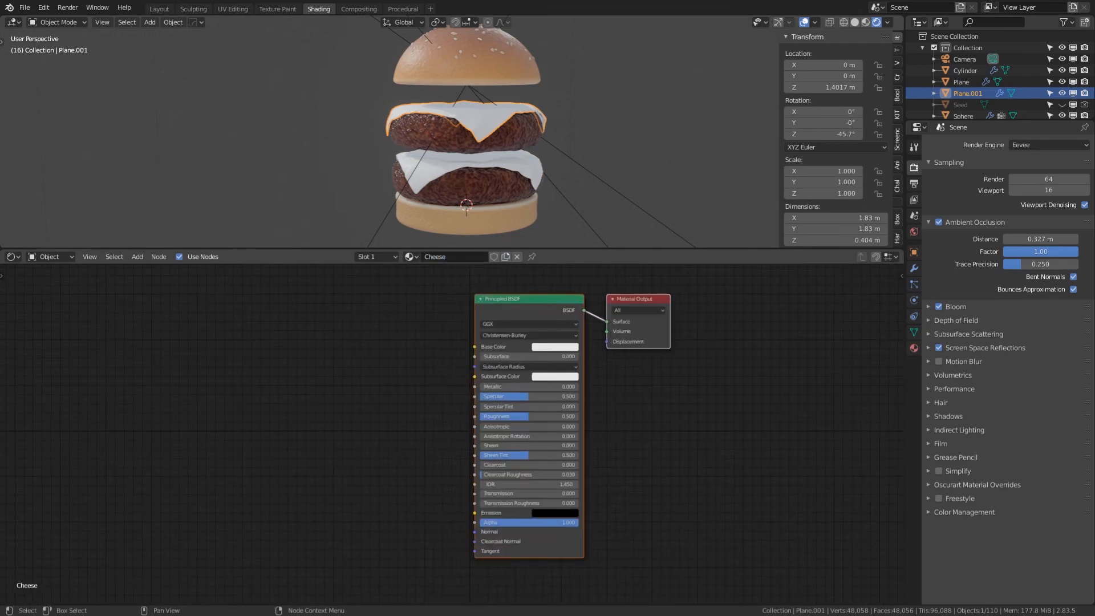
pyautogui.click(553, 347)
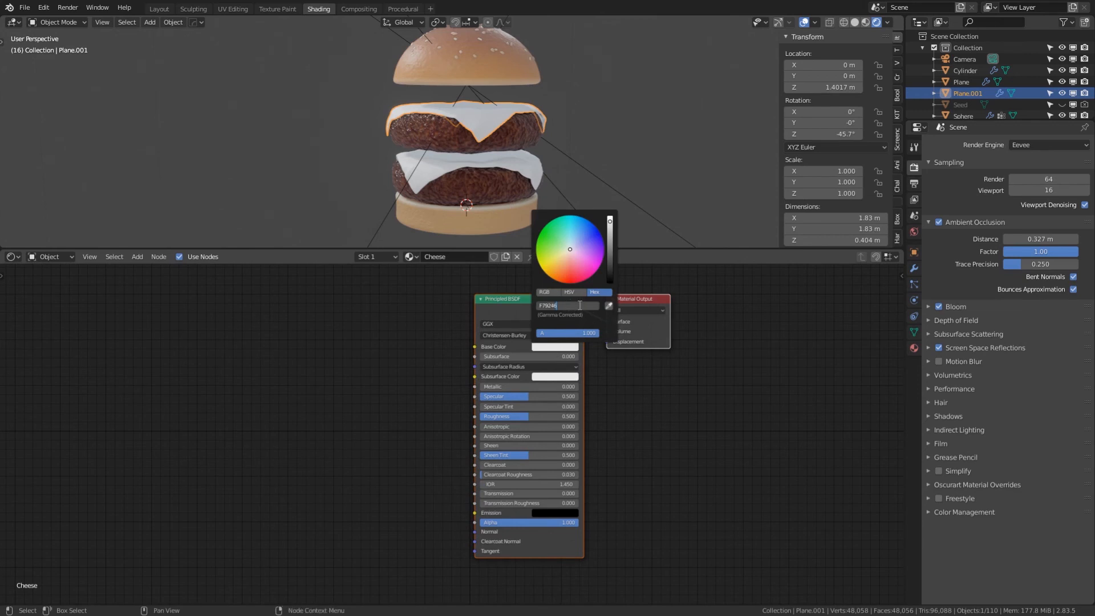
pyautogui.press('Return')
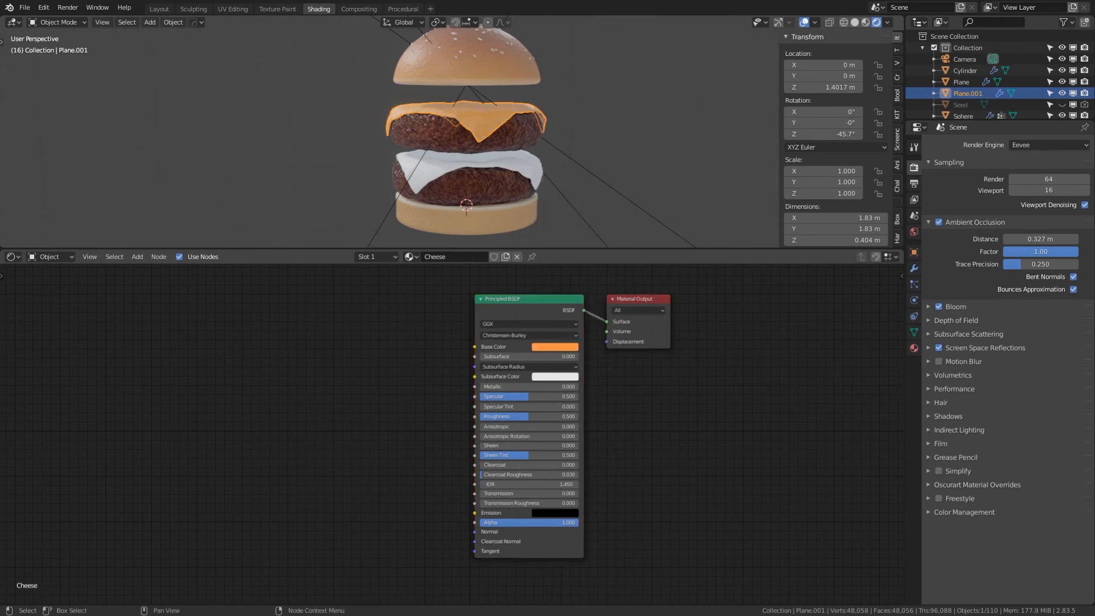
# Set the Cheese material's roughness to 0.200 and assign the same material to the lower cheese slice.
pyautogui.moveTo(550, 419); pyautogui.dragTo(521, 419)
pyautogui.click(518, 162)
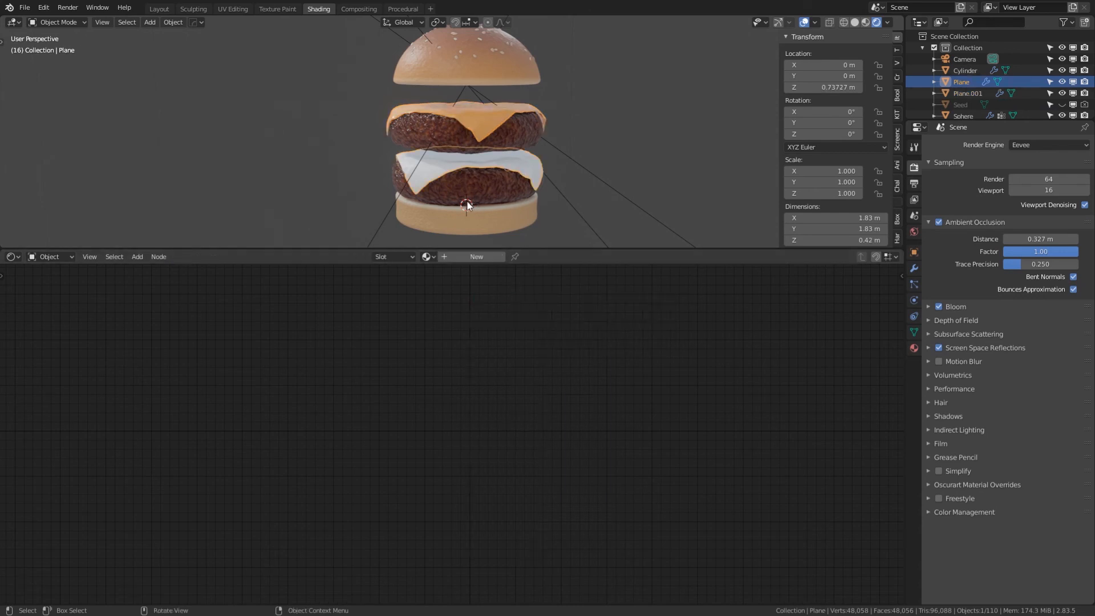
pyautogui.click(432, 256)
pyautogui.click(449, 296)
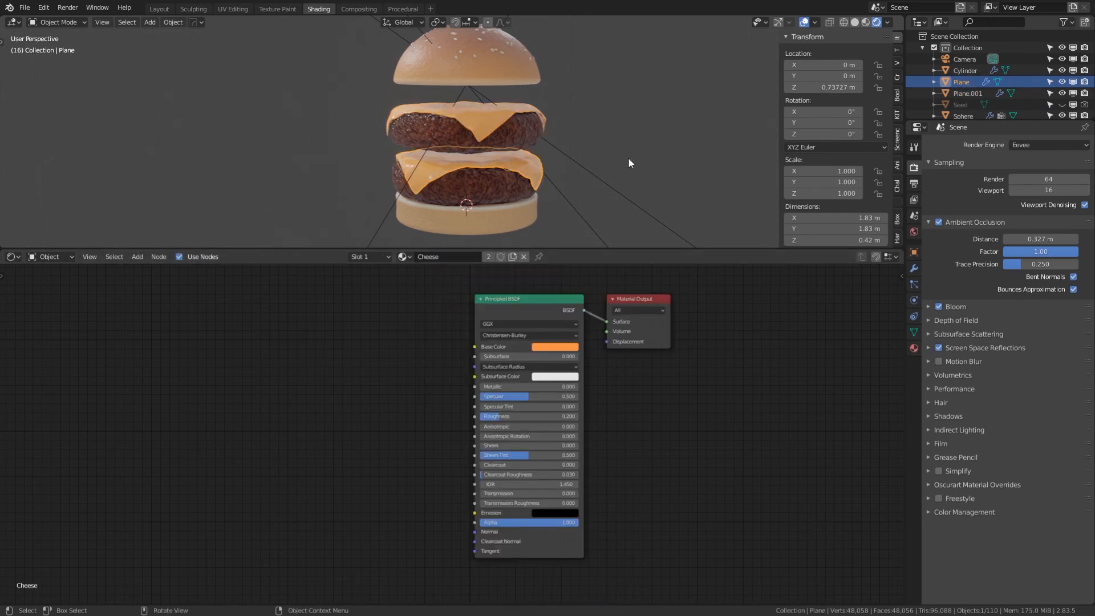
pyautogui.click(628, 156)
pyautogui.moveTo(625, 125); pyautogui.dragTo(437, 142, button='middle')
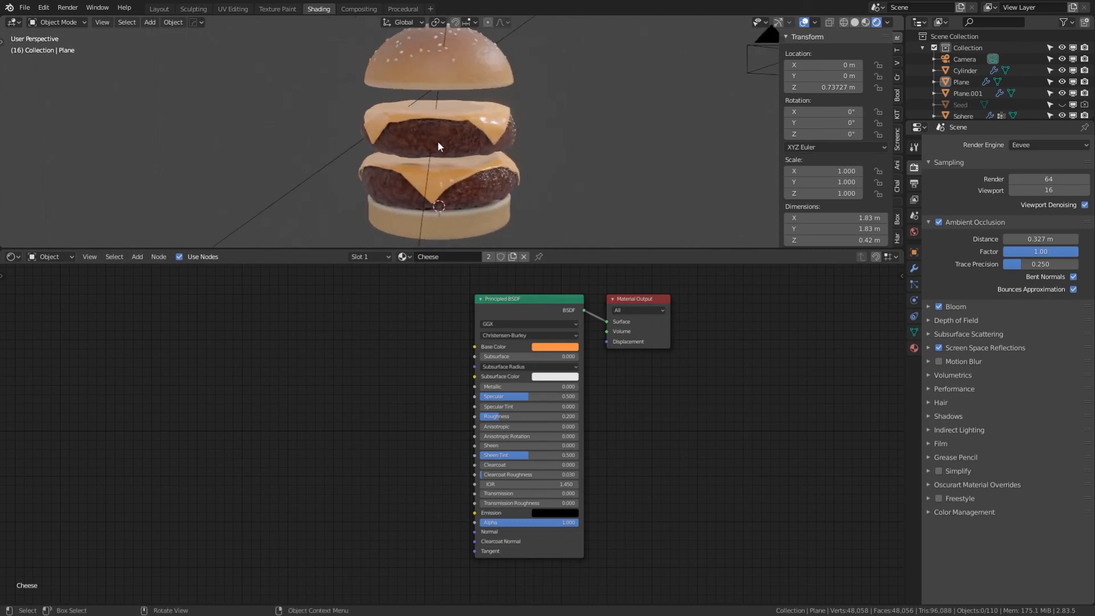
pyautogui.click(438, 142)
pyautogui.keyDown('shift'); pyautogui.click(480, 127); pyautogui.keyUp('shift')
pyautogui.press('g')
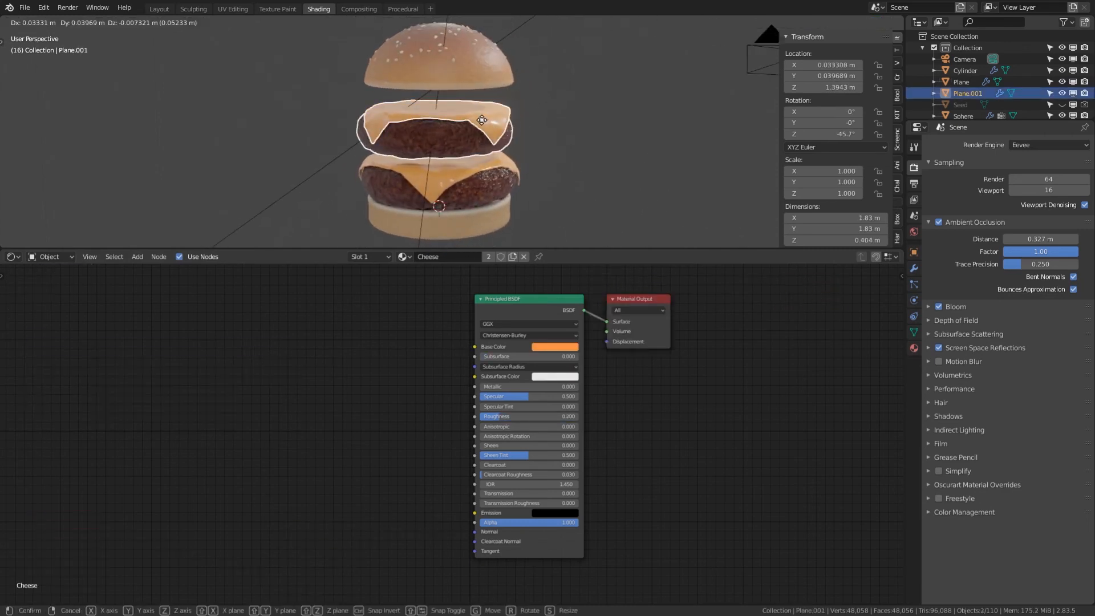
pyautogui.press('z')
pyautogui.rightClick(486, 111)
pyautogui.hotkey('alt', 'a')
pyautogui.scroll(3, 539, 126)
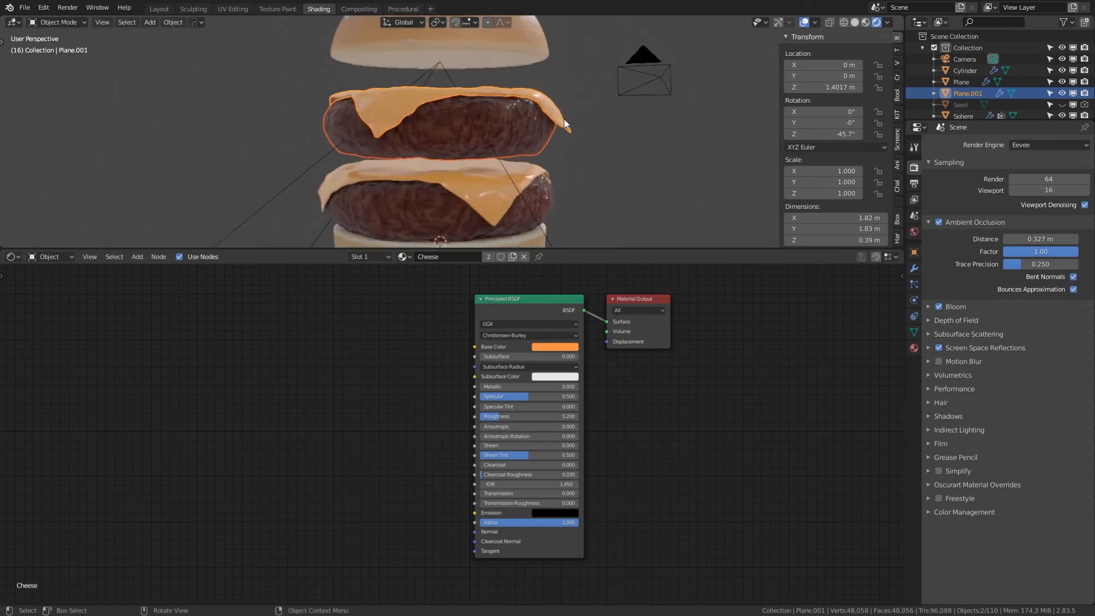
pyautogui.click(566, 86)
pyautogui.scroll(-4, 645, 187)
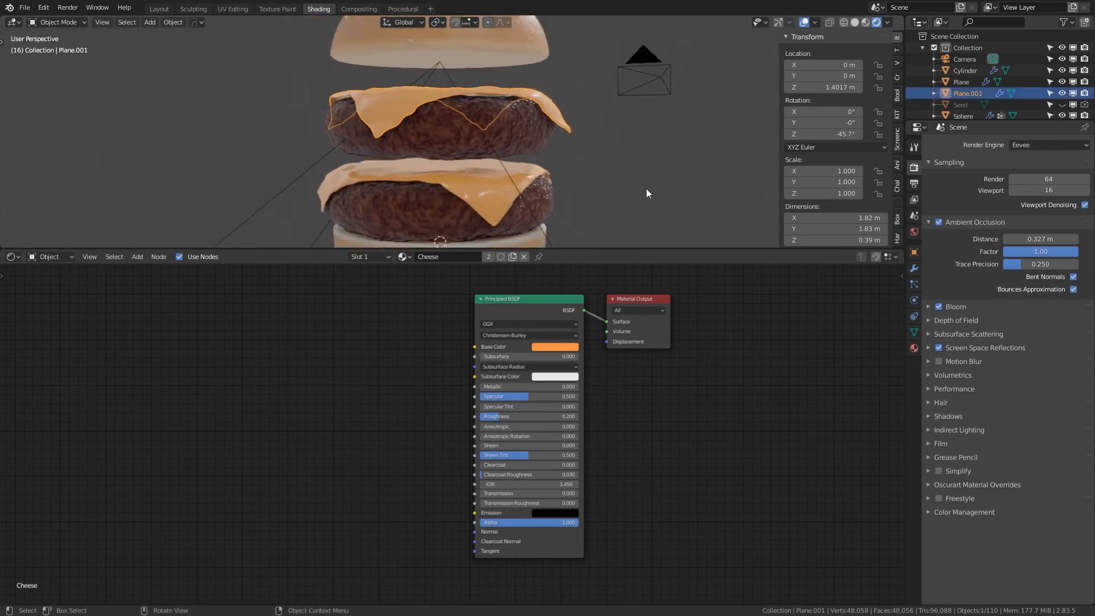
# Switch to the Layout workspace and rerun the cloth simulation from the start, stopping it at frame 18.
pyautogui.click(159, 9)
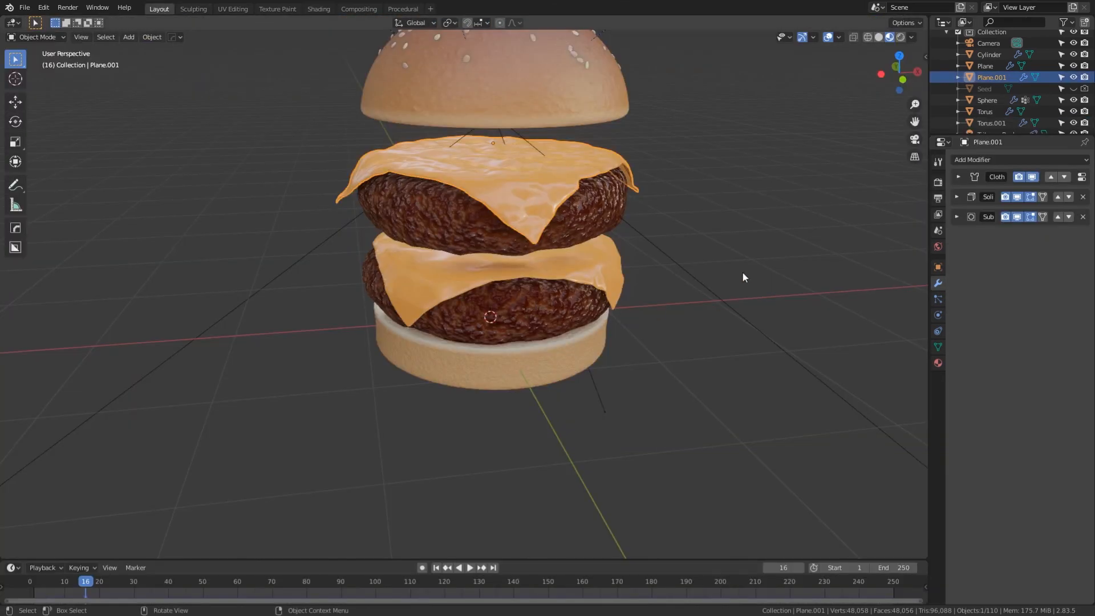
pyautogui.hotkey('shift', 'Left')
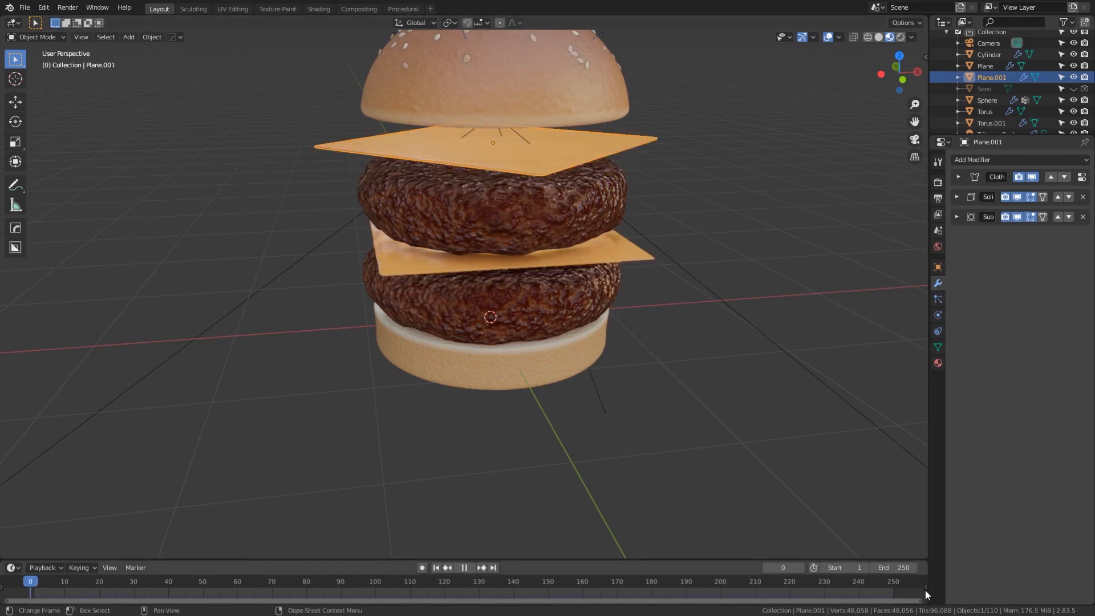
pyautogui.press('space')
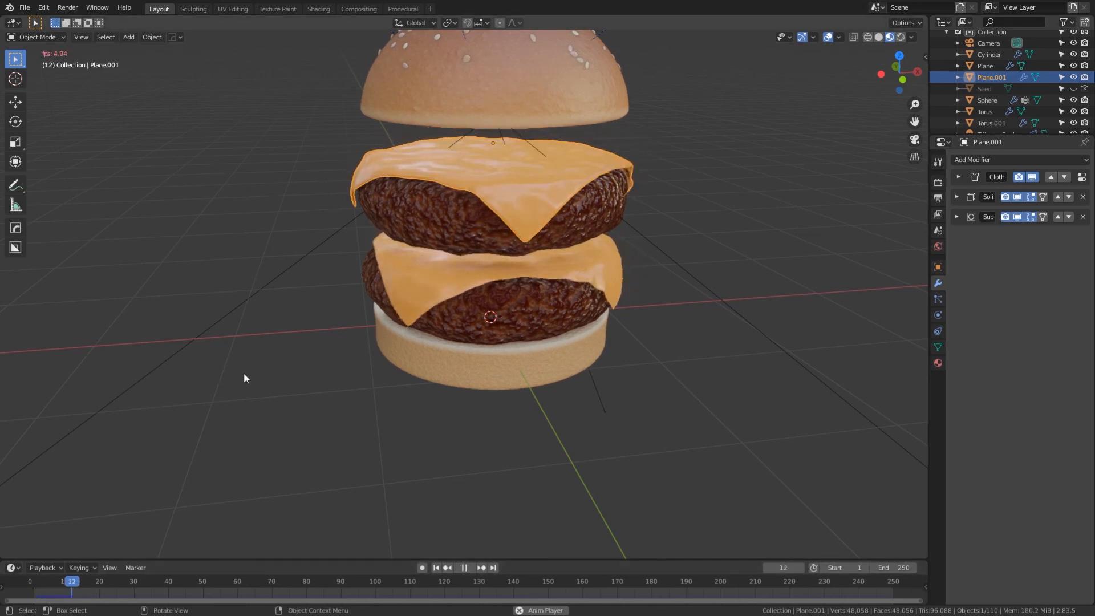
pyautogui.press('space')
pyautogui.moveTo(269, 400); pyautogui.dragTo(307, 407, button='middle')
pyautogui.press('space')
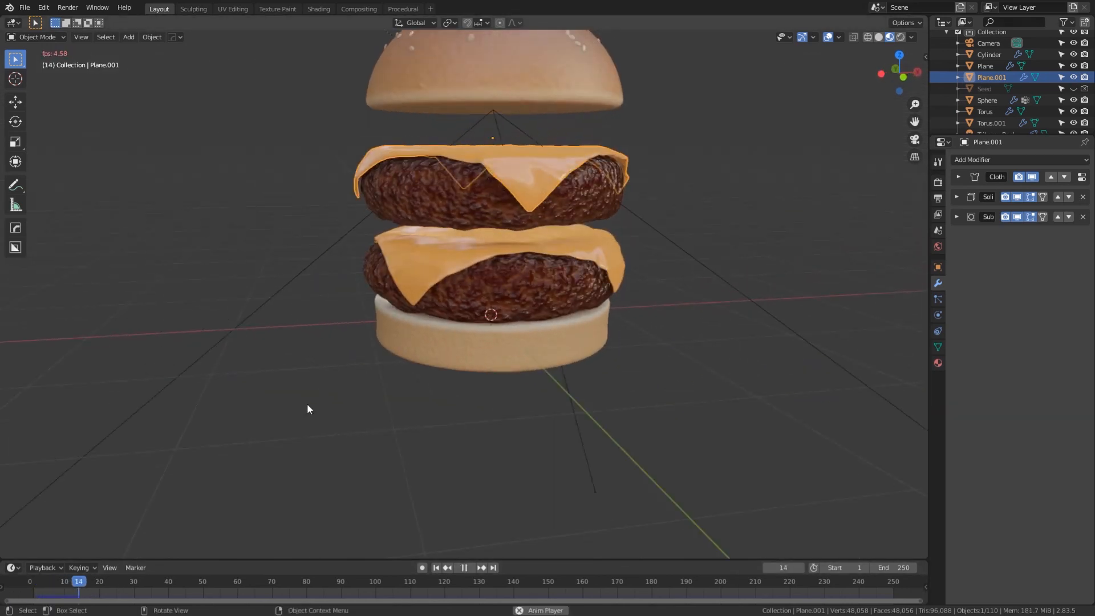
pyautogui.press('space')
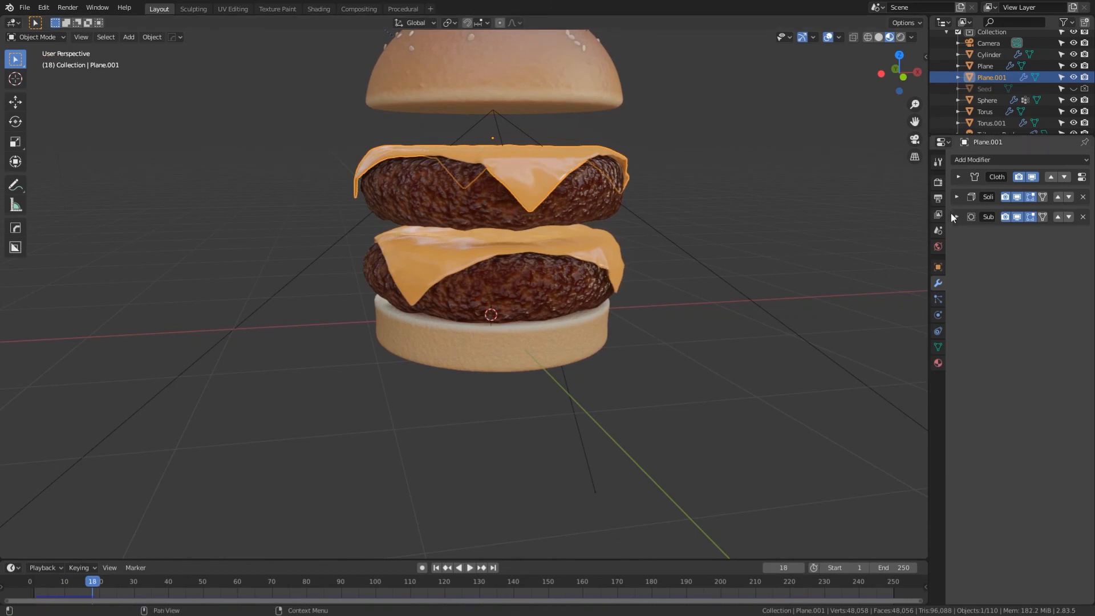
# Apply the Cloth modifier on both cheese slices to make their draped shapes permanent.
pyautogui.click(627, 244)
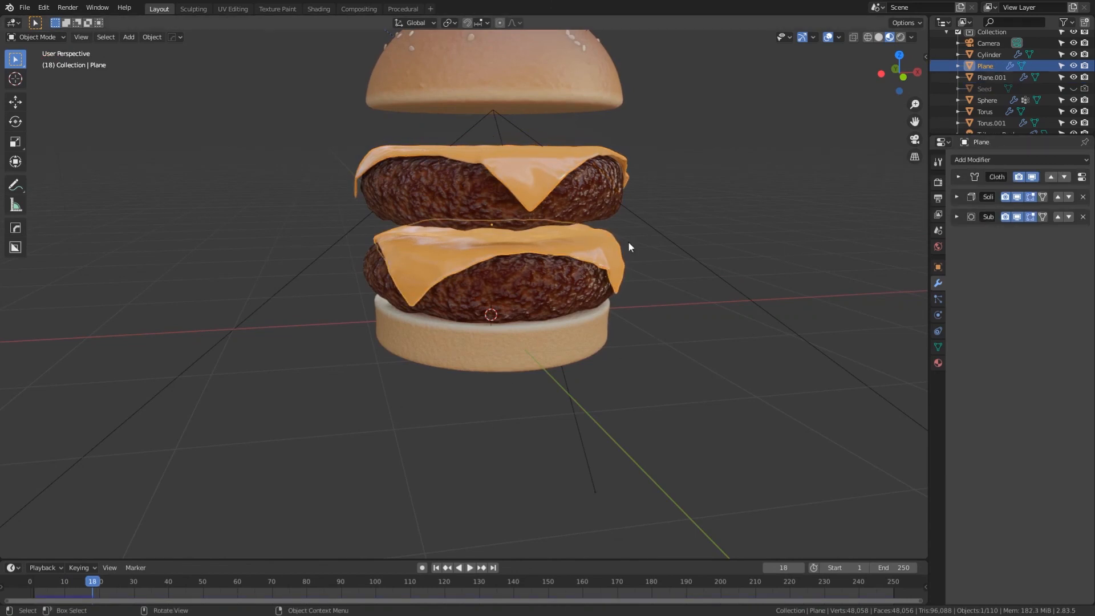
pyautogui.click(959, 177)
pyautogui.click(967, 193)
pyautogui.moveTo(672, 323); pyautogui.dragTo(645, 333, button='middle')
pyautogui.click(648, 341)
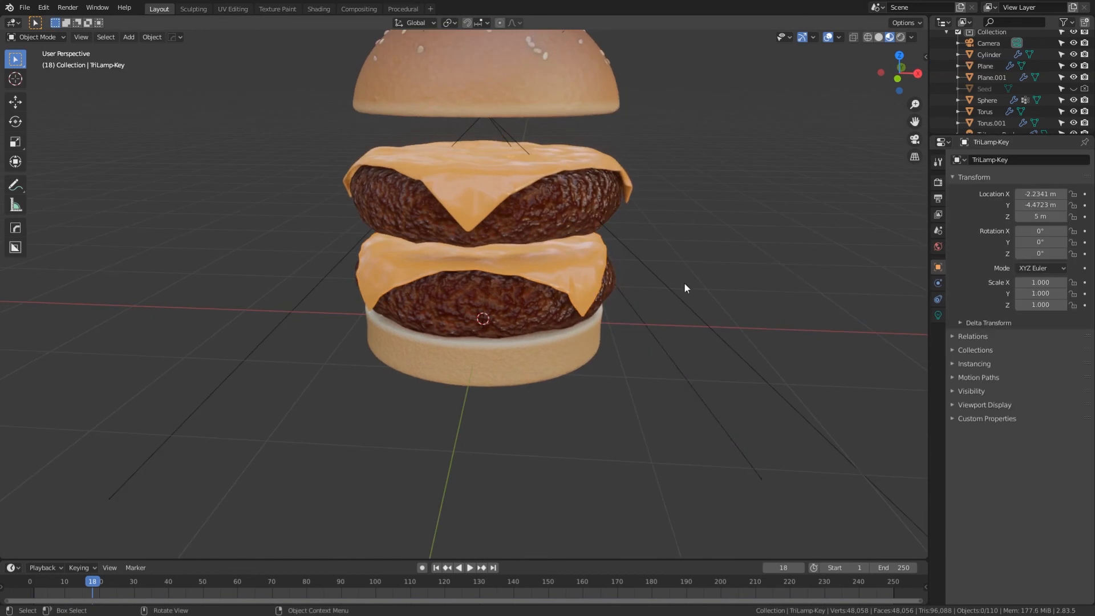
# Lower the upper patty together with its cheese slice by about 0.14 m along the Z axis, onto the lower slice.
pyautogui.moveTo(393, 387); pyautogui.dragTo(431, 383, button='middle')
pyautogui.click(468, 216)
pyautogui.moveTo(539, 371); pyautogui.dragTo(511, 342, button='middle')
pyautogui.keyDown('shift'); pyautogui.click(484, 148); pyautogui.keyUp('shift')
pyautogui.press('g')
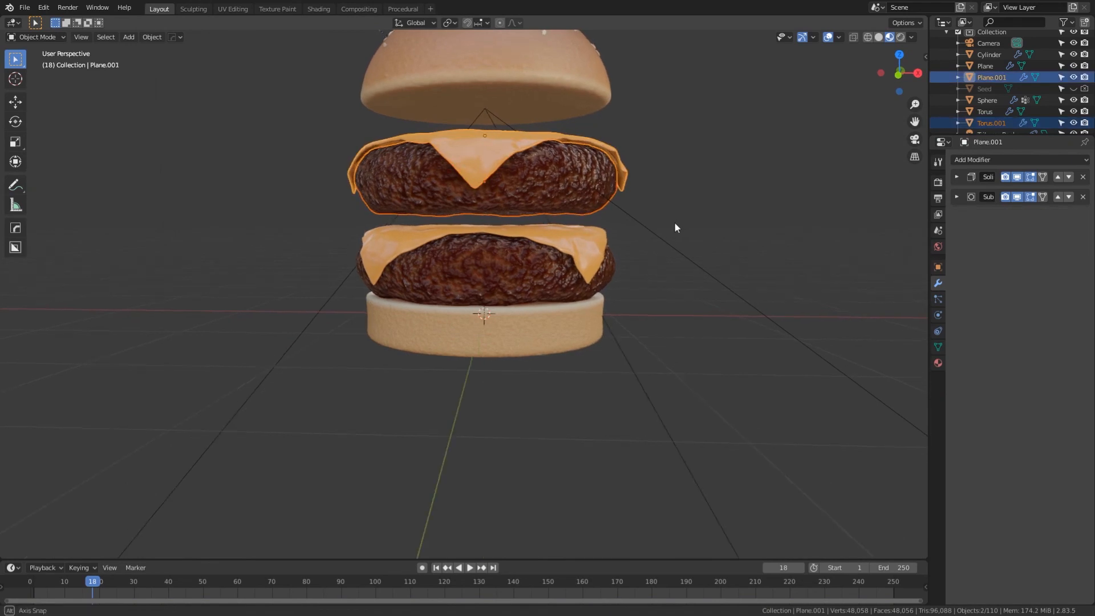
pyautogui.press('z')
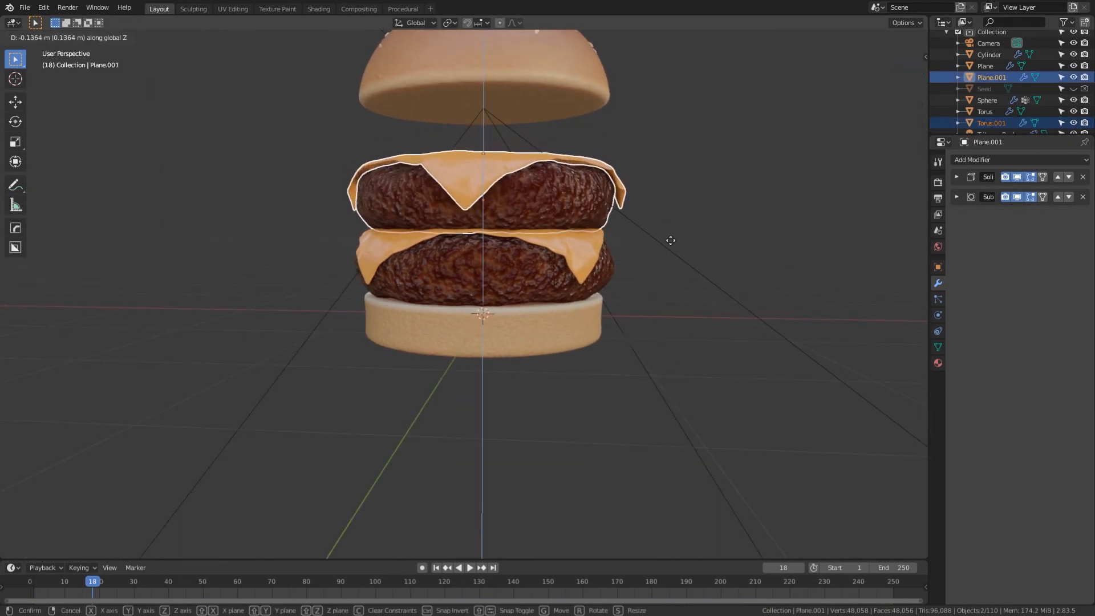
pyautogui.click(673, 237)
# Deselect the patty and cheese and save the burger file.
pyautogui.click(695, 277)
pyautogui.click(666, 317)
pyautogui.moveTo(530, 354)
pyautogui.mouseDown(button='middle')
pyautogui.moveTo(573, 389)
pyautogui.moveTo(663, 344)
pyautogui.moveTo(543, 359)
pyautogui.mouseUp(button='middle')
pyautogui.scroll(-5, 591, 384)
pyautogui.scroll(3, 543, 359)
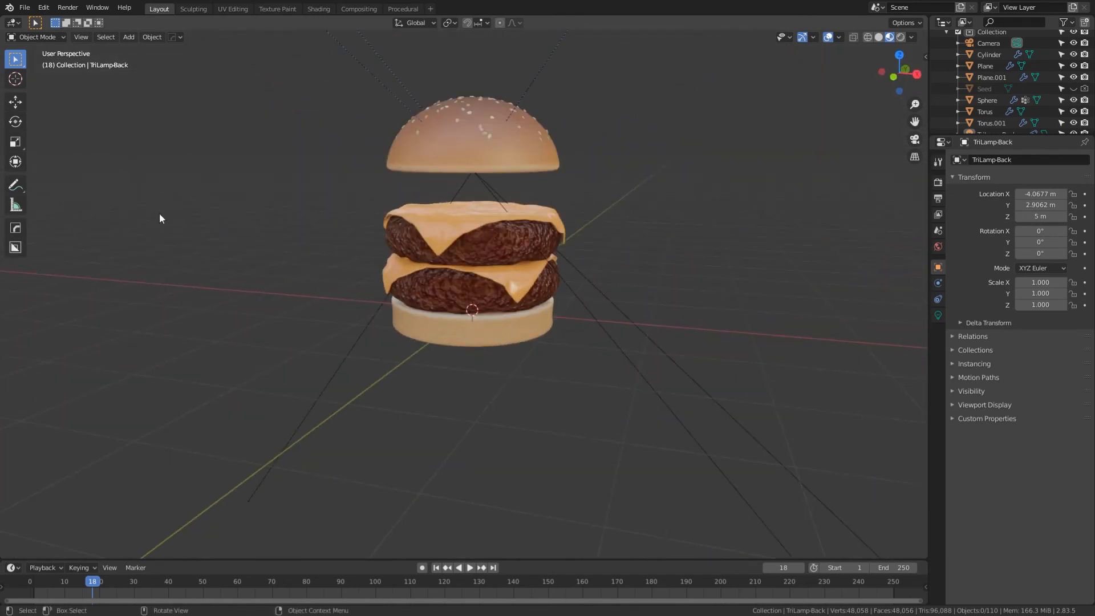
pyautogui.click(24, 7)
pyautogui.click(67, 84)
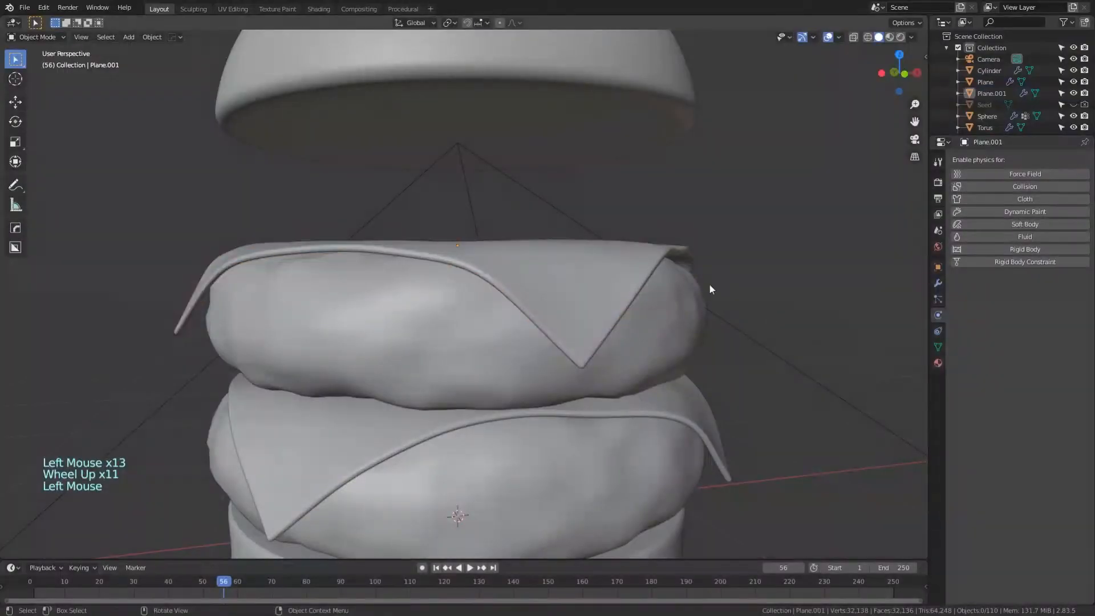
# Enable Cloth physics on the upper cheese slice and raise it about 0.07 m along the Z axis at frame 0.
pyautogui.click(710, 285)
pyautogui.click(724, 245)
pyautogui.click(692, 248)
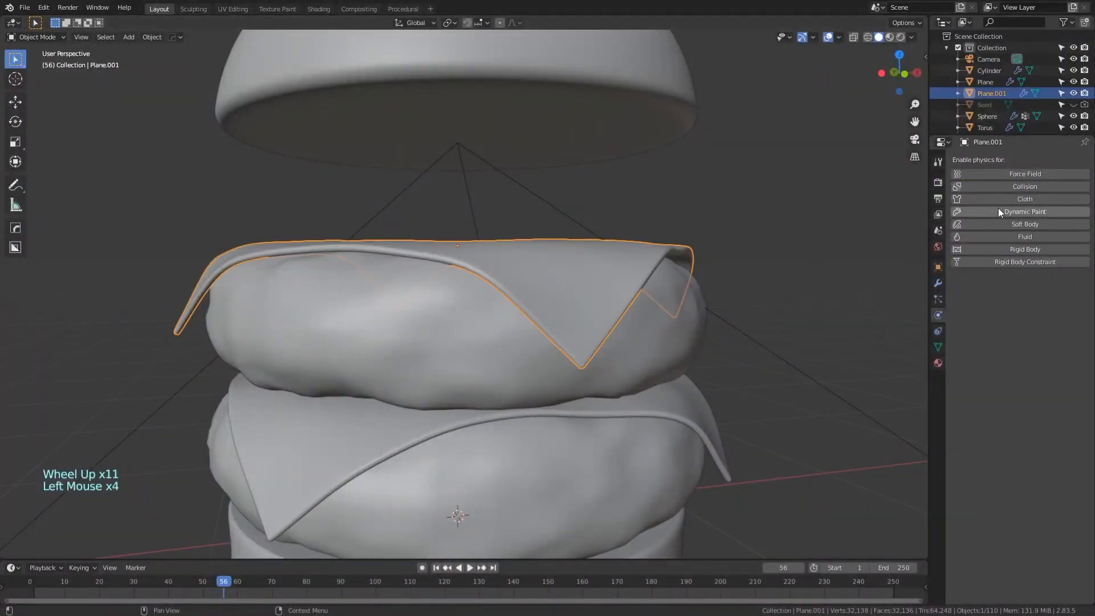
pyautogui.click(1007, 200)
pyautogui.click(32, 581)
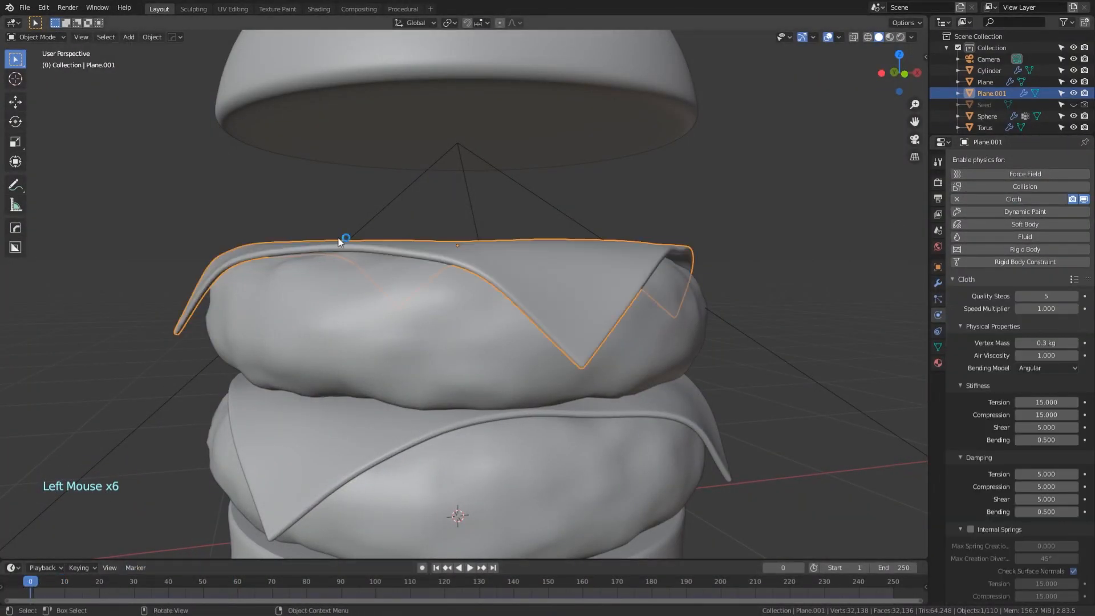
pyautogui.press('g')
pyautogui.press('z')
pyautogui.click(640, 241)
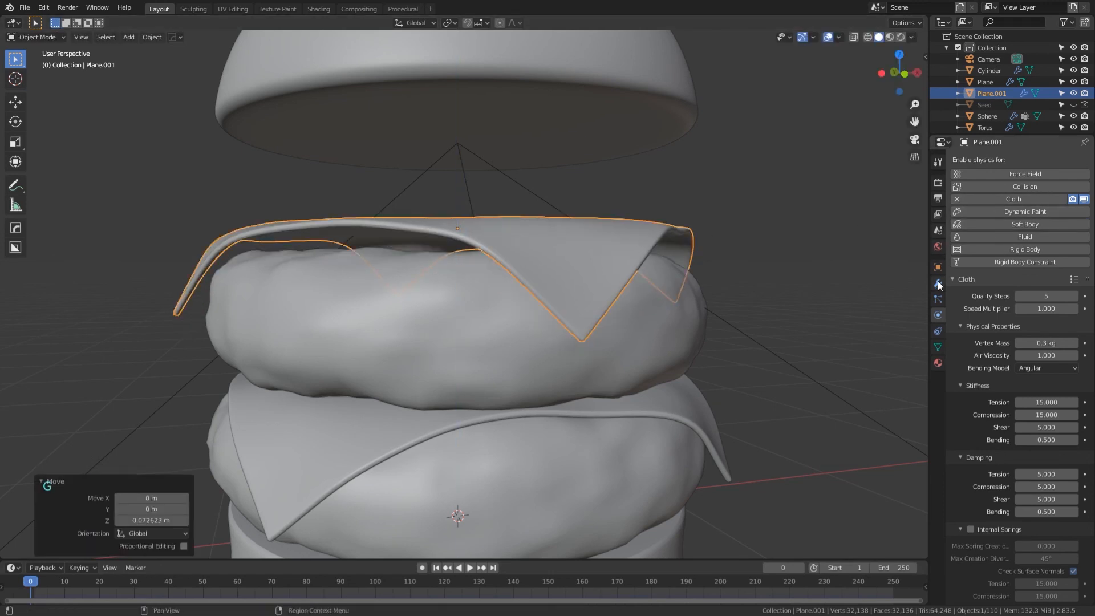
# Reorder the upper slice's modifiers so Cloth comes first, above Solidify, Bevel and Subdivision Surface.
pyautogui.click(937, 284)
pyautogui.click(958, 238)
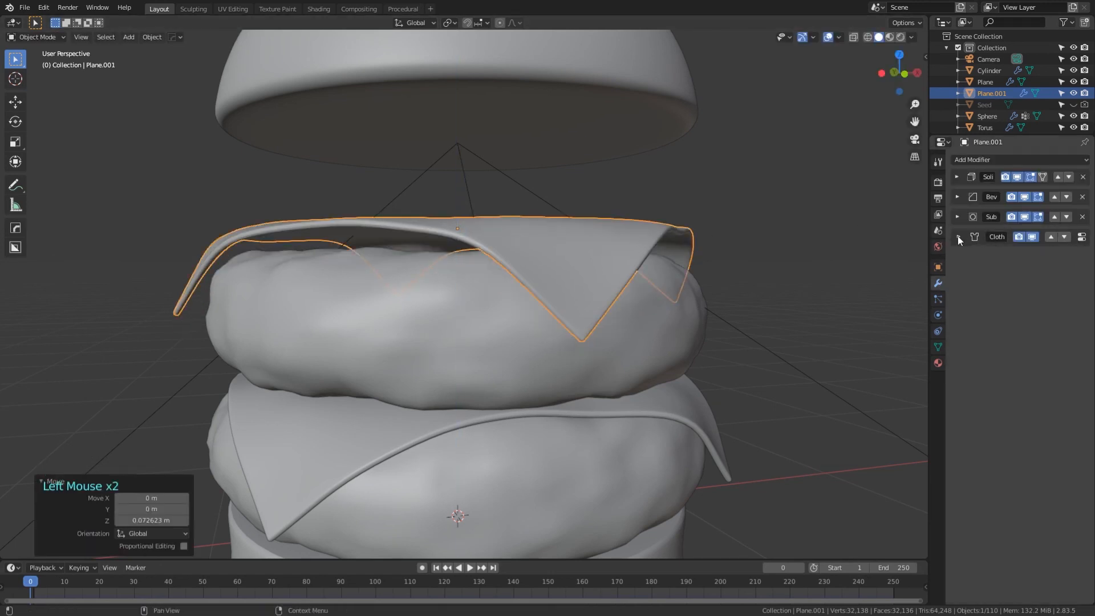
pyautogui.click(1051, 237)
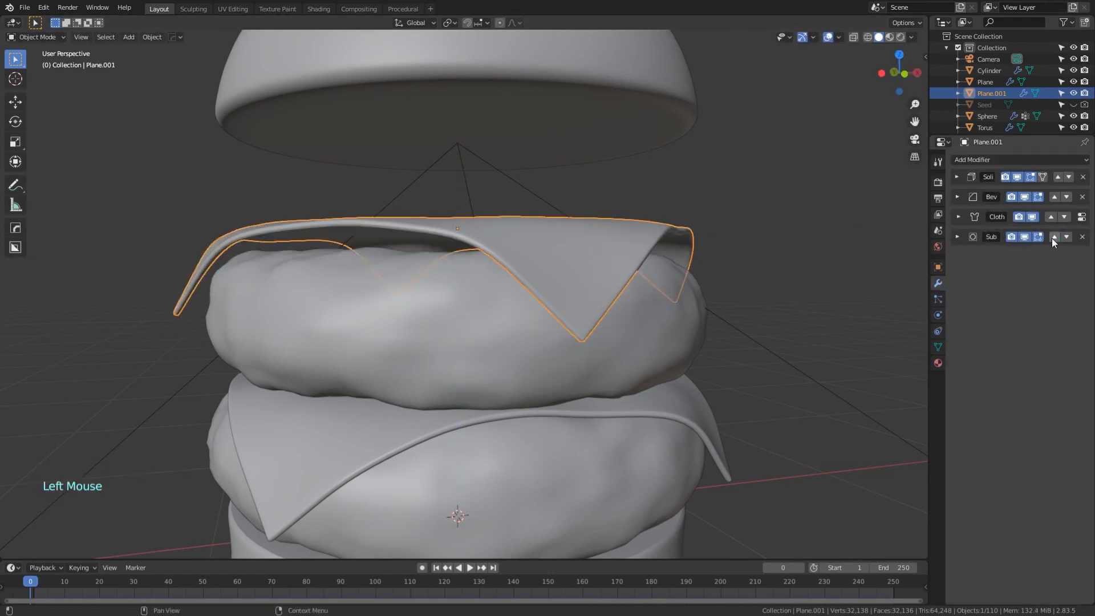
pyautogui.click(1051, 196)
# Run the cloth simulation for the upper cheese slice and stop it at frame 17.
pyautogui.moveTo(797, 245); pyautogui.dragTo(796, 251, button='middle')
pyautogui.scroll(2, 786, 252)
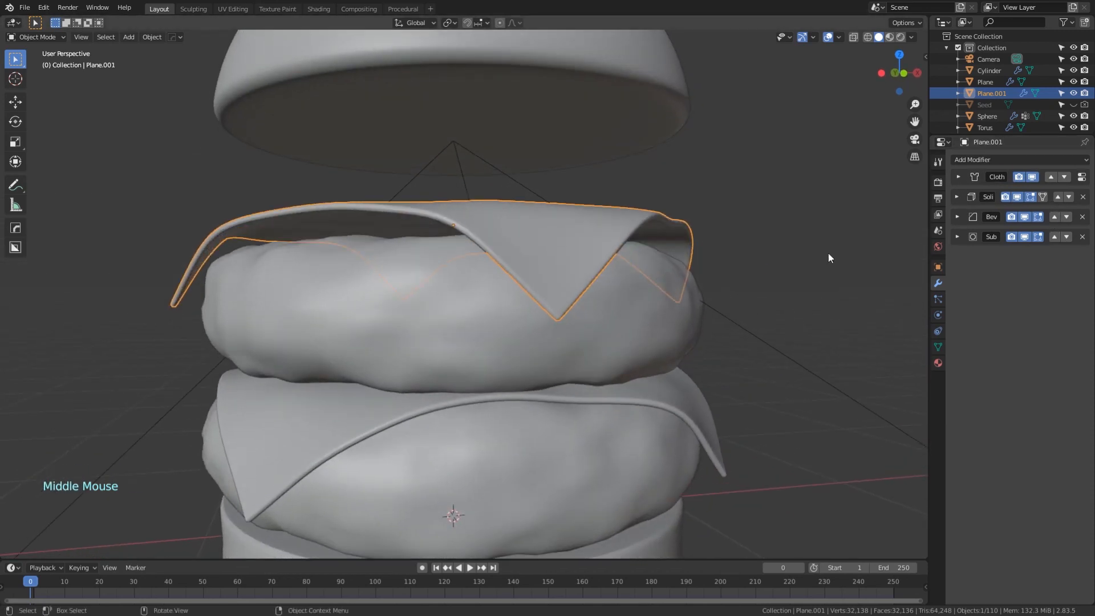
pyautogui.press('space')
pyautogui.press('space')
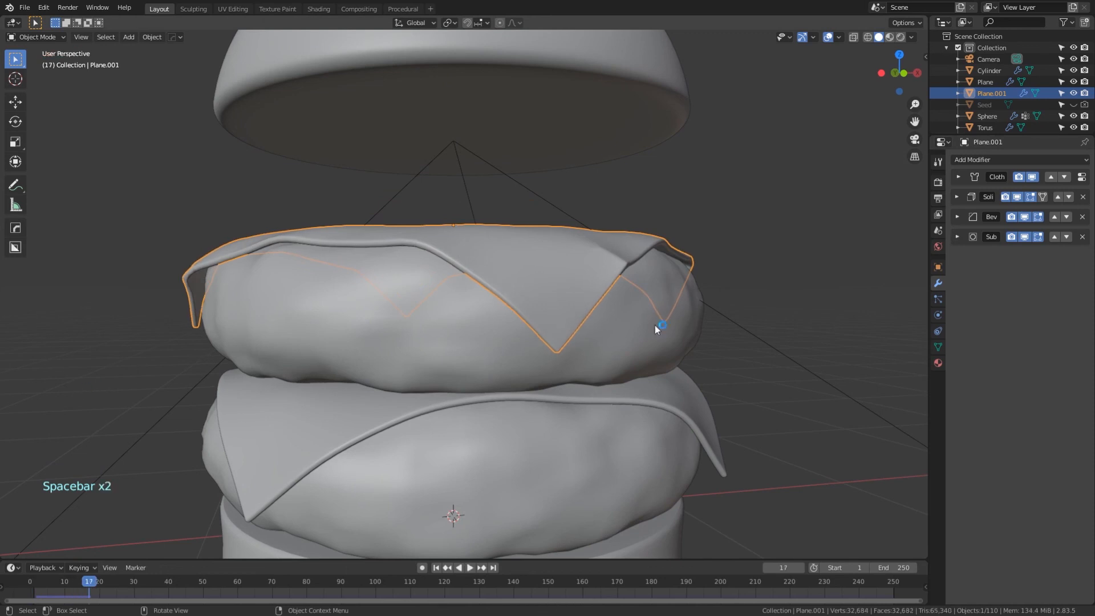
# Examine the draped upper slice from several sides and review its Bevel modifier settings.
pyautogui.moveTo(655, 325); pyautogui.dragTo(654, 301, button='middle')
pyautogui.click(736, 246)
pyautogui.moveTo(736, 245); pyautogui.dragTo(611, 273, button='middle')
pyautogui.click(608, 273)
pyautogui.click(957, 216)
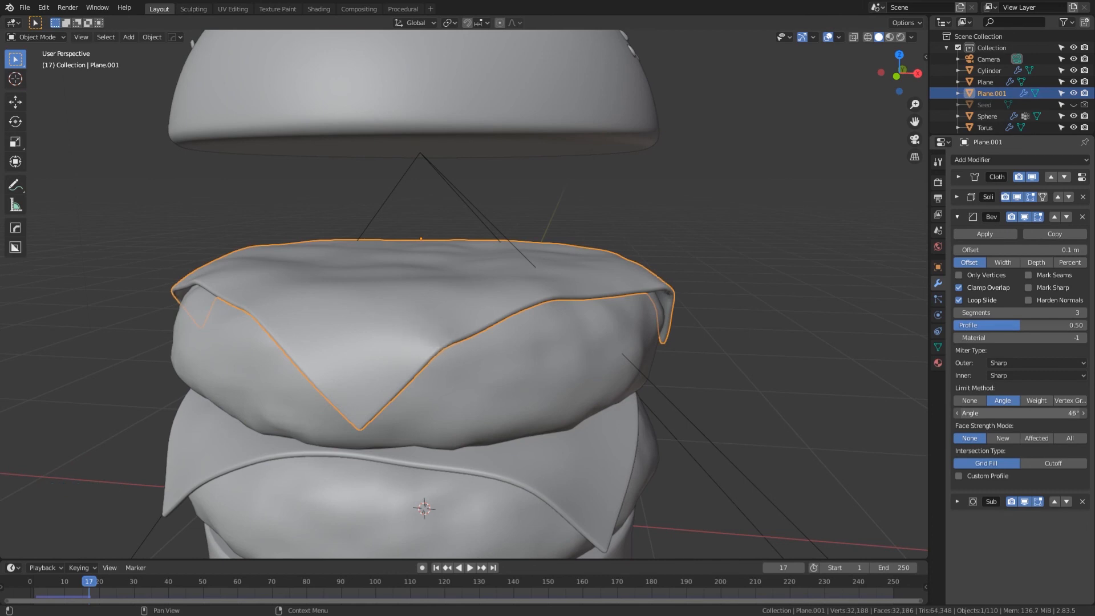
pyautogui.click(773, 331)
pyautogui.scroll(-2, 774, 331)
pyautogui.moveTo(773, 331); pyautogui.dragTo(631, 325, button='middle')
pyautogui.scroll(2, 630, 325)
# Apply the Cloth modifier on the upper cheese slice to bake the new drape into its mesh.
pyautogui.press('Tab')
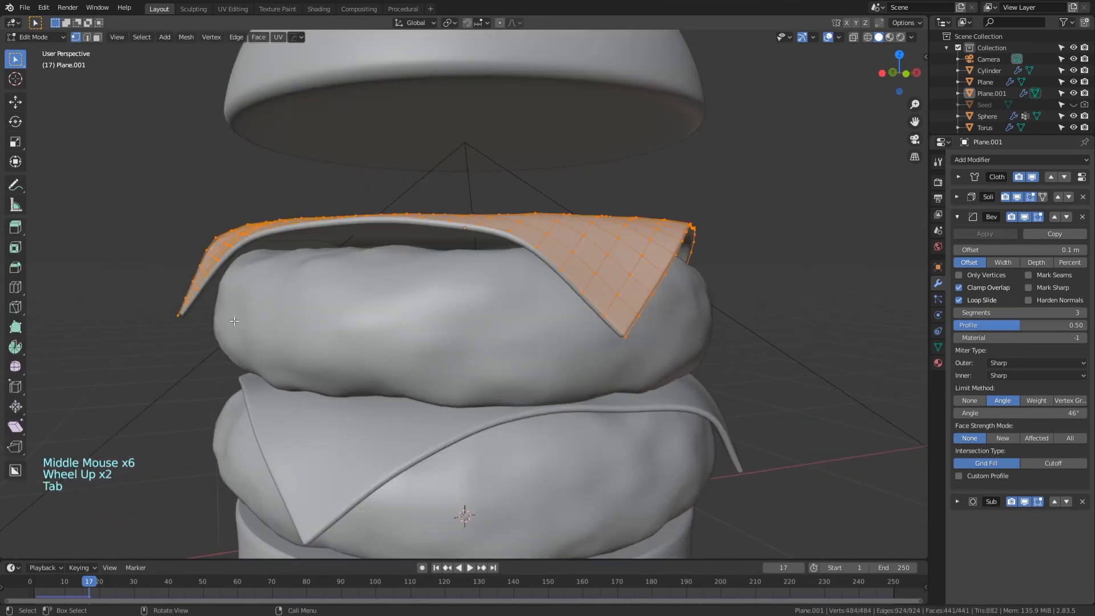
pyautogui.press('Tab')
pyautogui.click(938, 334)
pyautogui.click(937, 317)
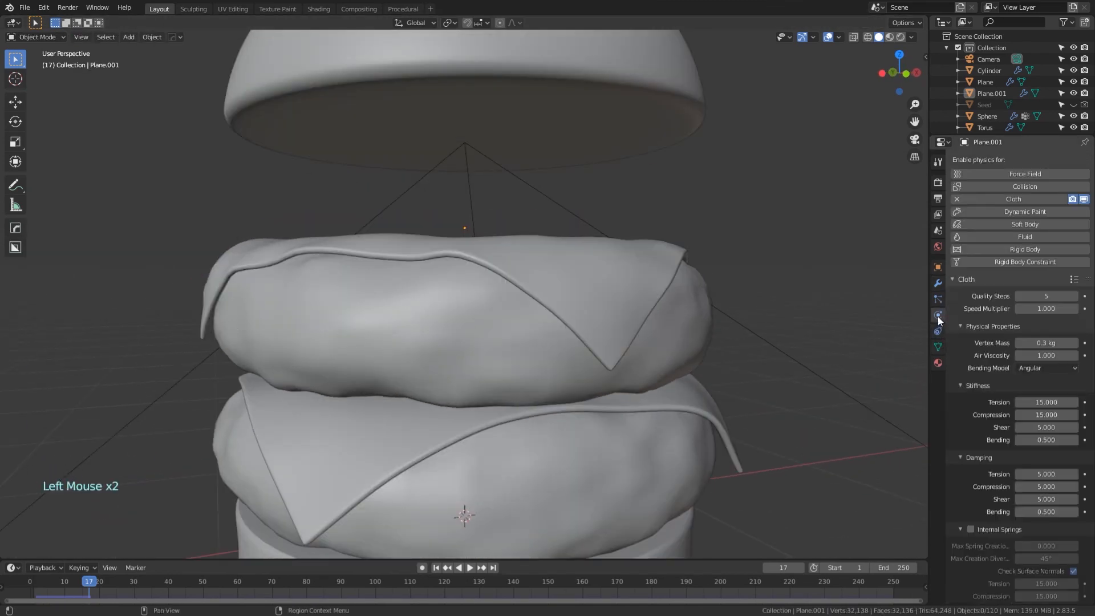
pyautogui.click(938, 283)
pyautogui.click(957, 217)
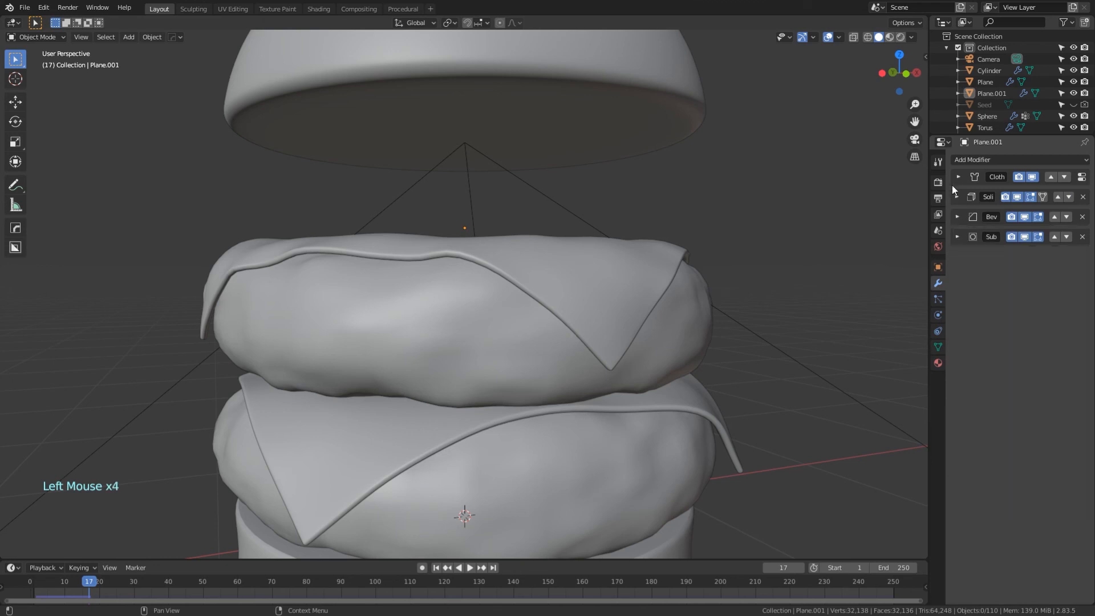
pyautogui.click(956, 178)
pyautogui.click(968, 193)
# Reshape a hanging corner of the upper slice by moving one of its vertices with proportional editing enabled.
pyautogui.press('Tab')
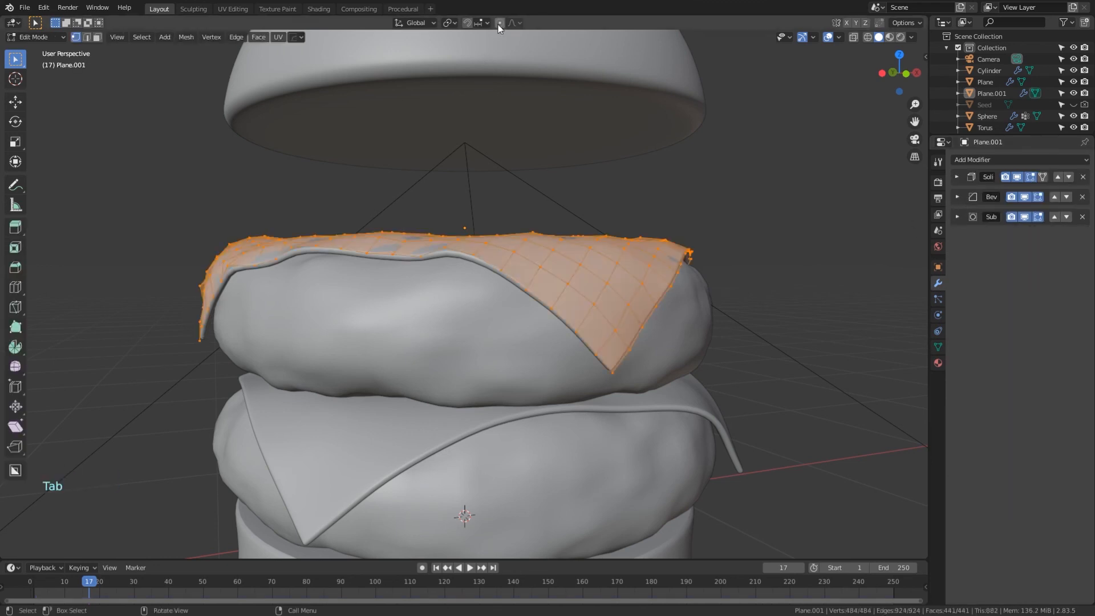
pyautogui.click(195, 322)
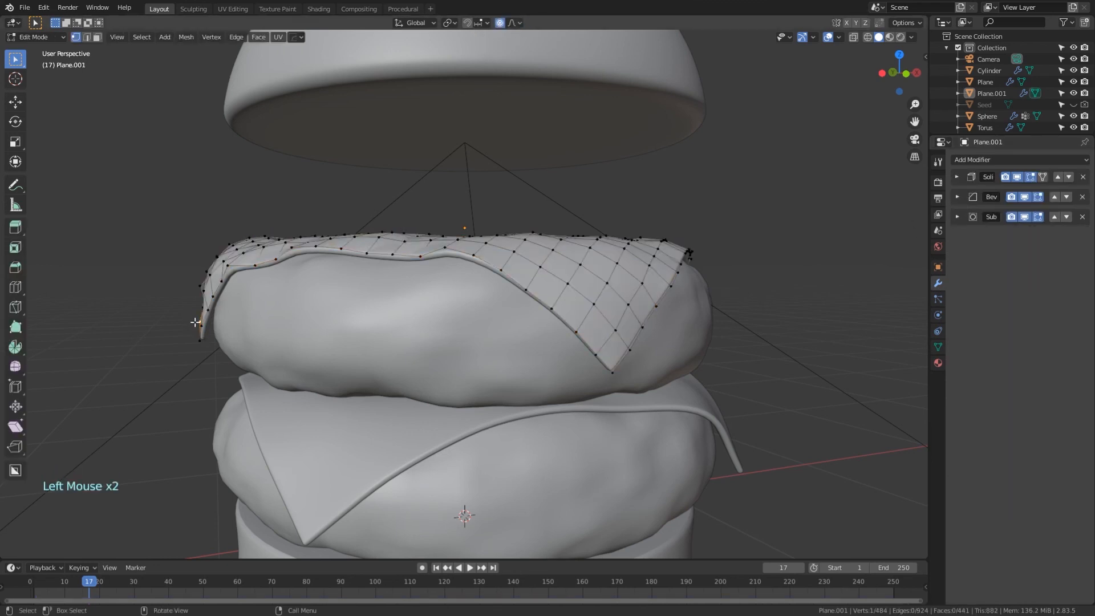
pyautogui.press('g')
pyautogui.click(251, 318)
pyautogui.press('g')
pyautogui.click(176, 326)
pyautogui.moveTo(176, 326)
pyautogui.mouseDown(button='middle')
pyautogui.moveTo(196, 331)
pyautogui.moveTo(180, 337)
pyautogui.mouseUp(button='middle')
pyautogui.press('Tab')
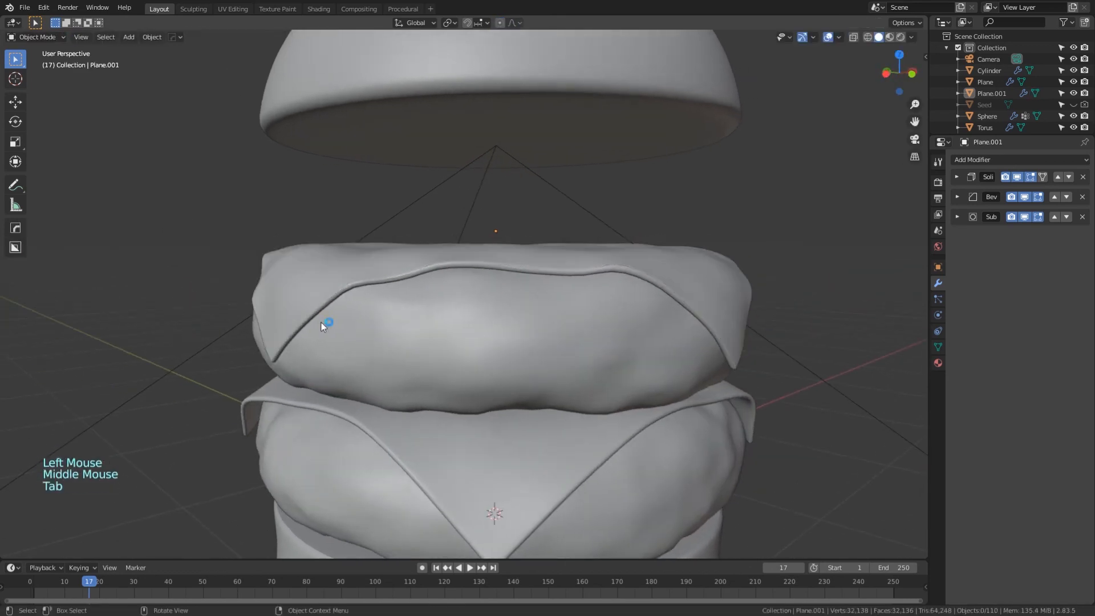
# Add a Displace modifier to the upper cheese slice.
pyautogui.moveTo(321, 324); pyautogui.dragTo(619, 311, button='middle')
pyautogui.click(619, 311)
pyautogui.click(973, 160)
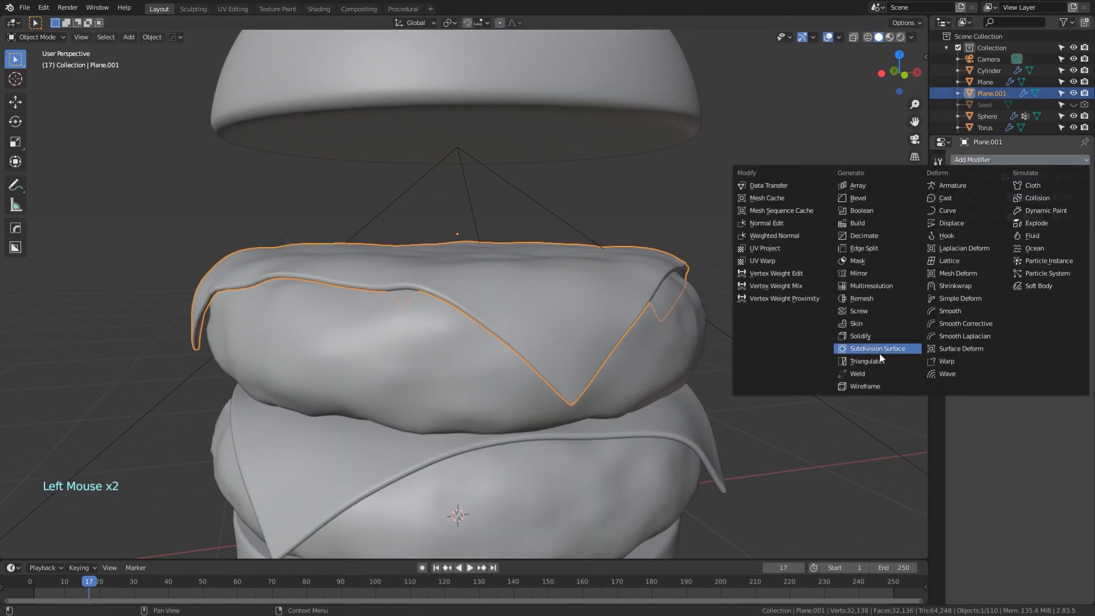
pyautogui.click(961, 224)
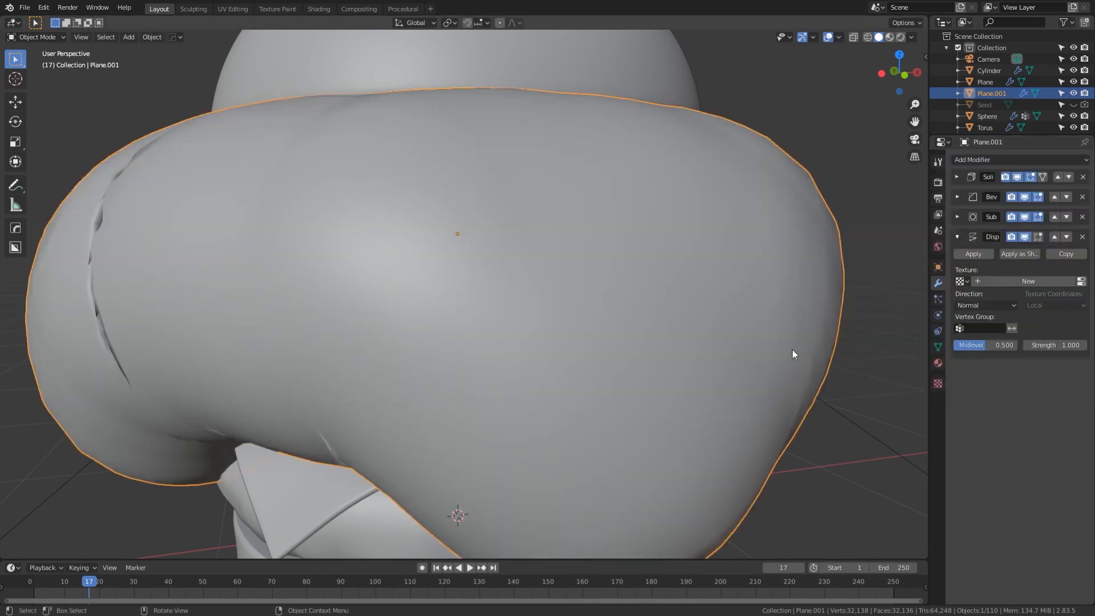
pyautogui.scroll(-2, 792, 350)
pyautogui.moveTo(854, 354); pyautogui.dragTo(959, 318, button='middle')
# Create a new texture for the Displace modifier and set its type to Clouds.
pyautogui.click(1033, 280)
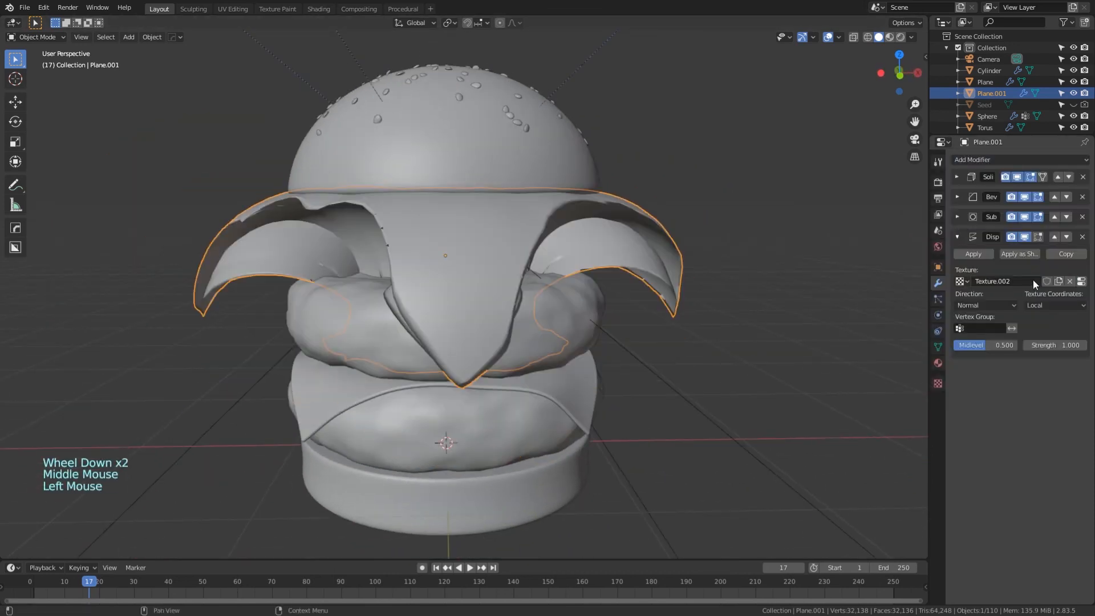
pyautogui.click(1081, 281)
pyautogui.moveTo(1026, 195); pyautogui.dragTo(1016, 229)
pyautogui.scroll(3, 926, 304)
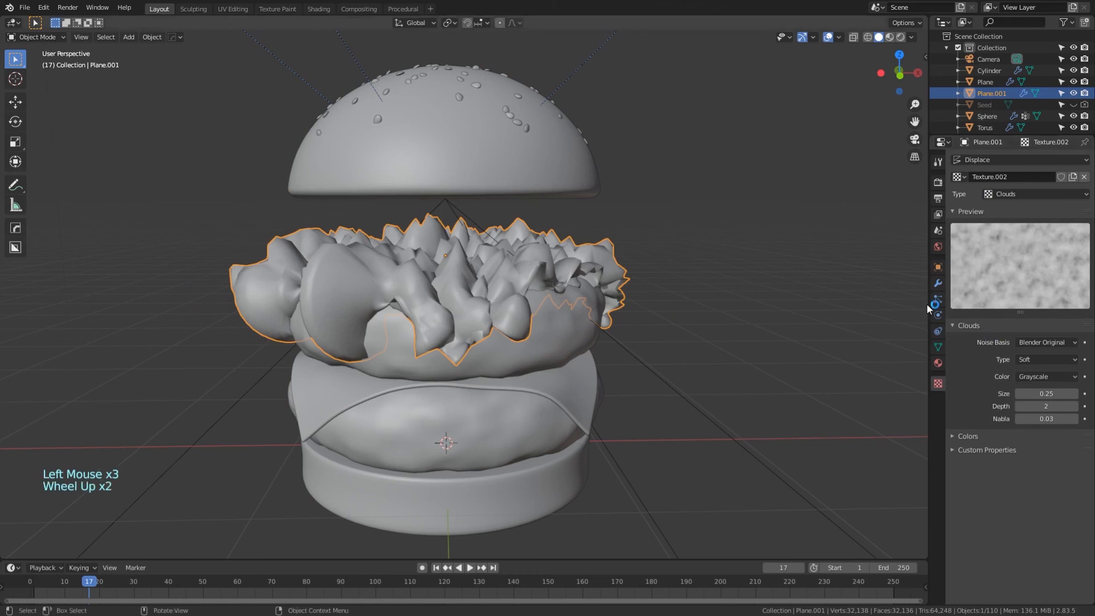
# Set the Displace modifier's strength to 0.010 and toggle its viewport display to compare the upper cheese slice with and without it.
pyautogui.click(938, 283)
pyautogui.keyDown('shift'); pyautogui.moveTo(1055, 345); pyautogui.dragTo(1015, 345); pyautogui.keyUp('shift')
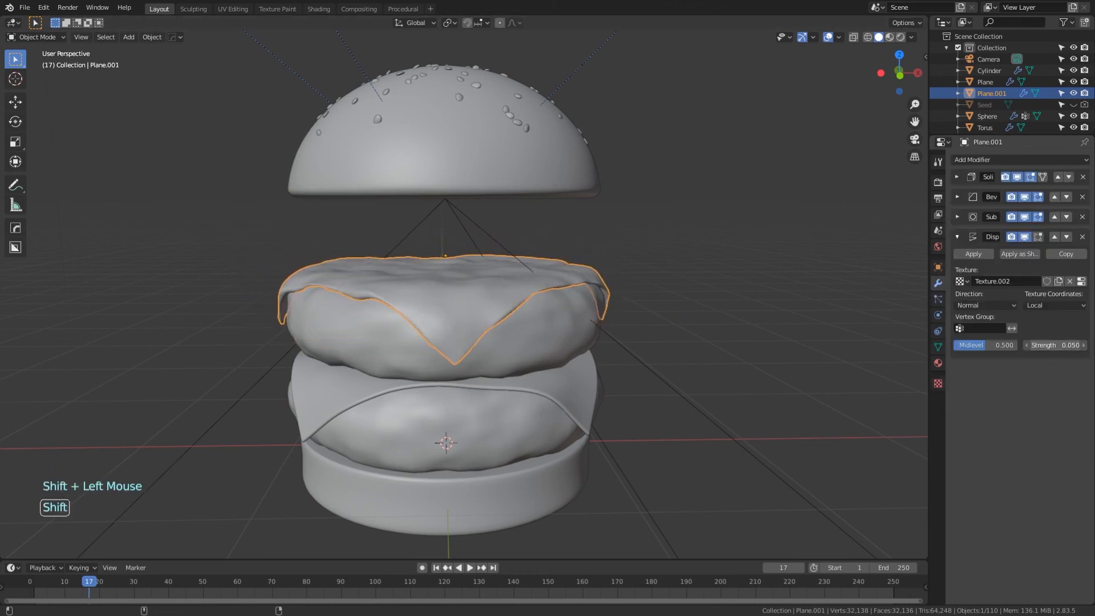
pyautogui.scroll(4, 639, 358)
pyautogui.scroll(-1, 656, 352)
pyautogui.moveTo(656, 353); pyautogui.dragTo(672, 351, button='middle')
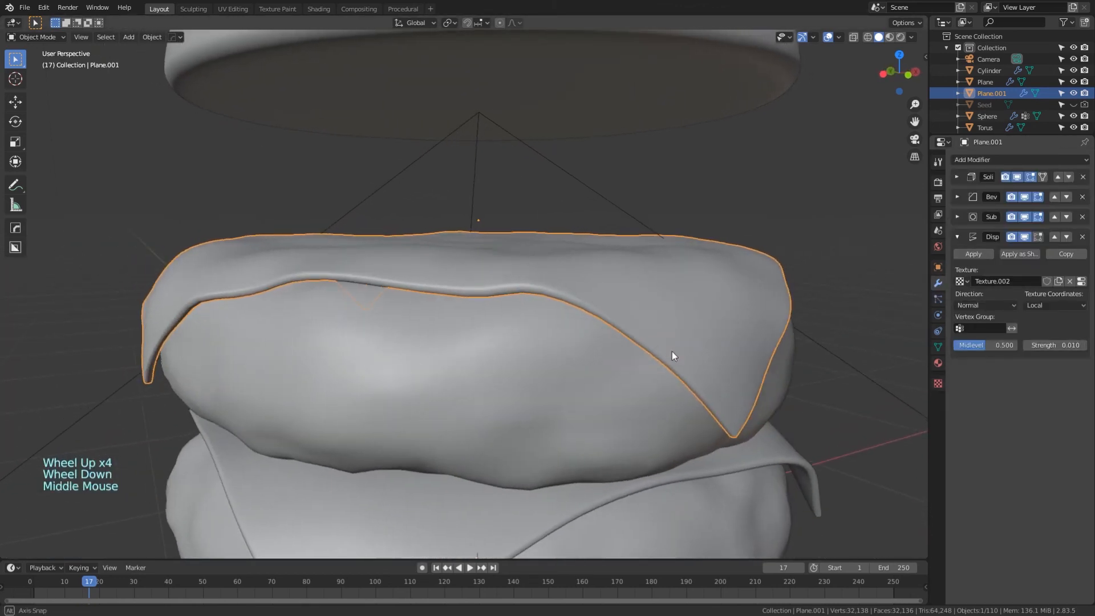
pyautogui.click(1024, 238)
pyautogui.click(1025, 237)
pyautogui.click(1024, 238)
pyautogui.click(1025, 237)
pyautogui.click(1024, 237)
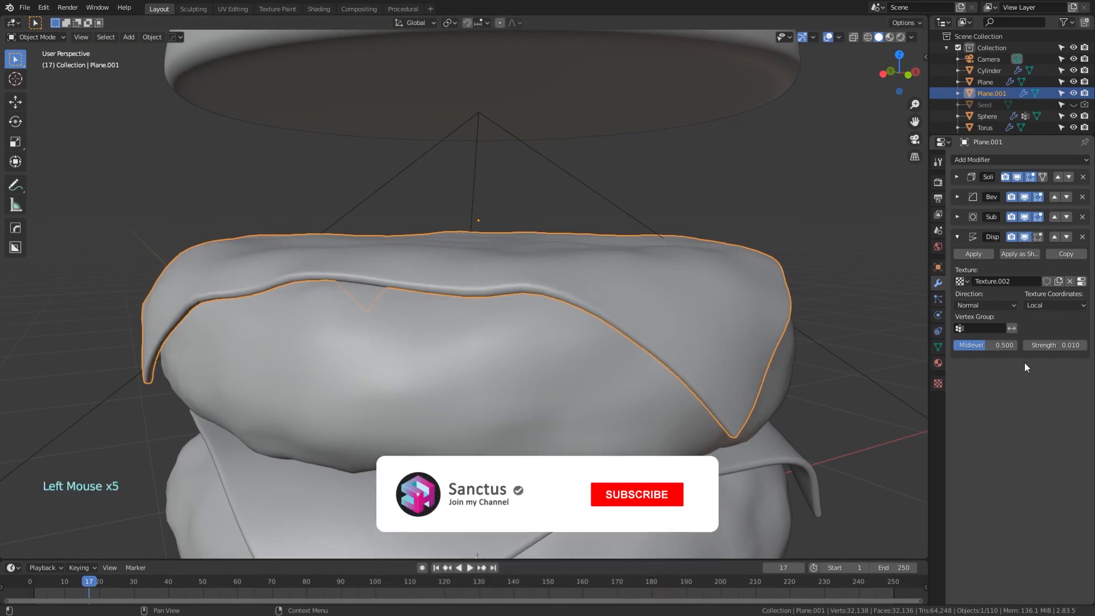
# Raise the Displace strength to 0.030 and compare the slice with the modifier's viewport display off and on.
pyautogui.keyDown('shift'); pyautogui.moveTo(1053, 345); pyautogui.dragTo(1064, 345); pyautogui.keyUp('shift')
pyautogui.click(1024, 238)
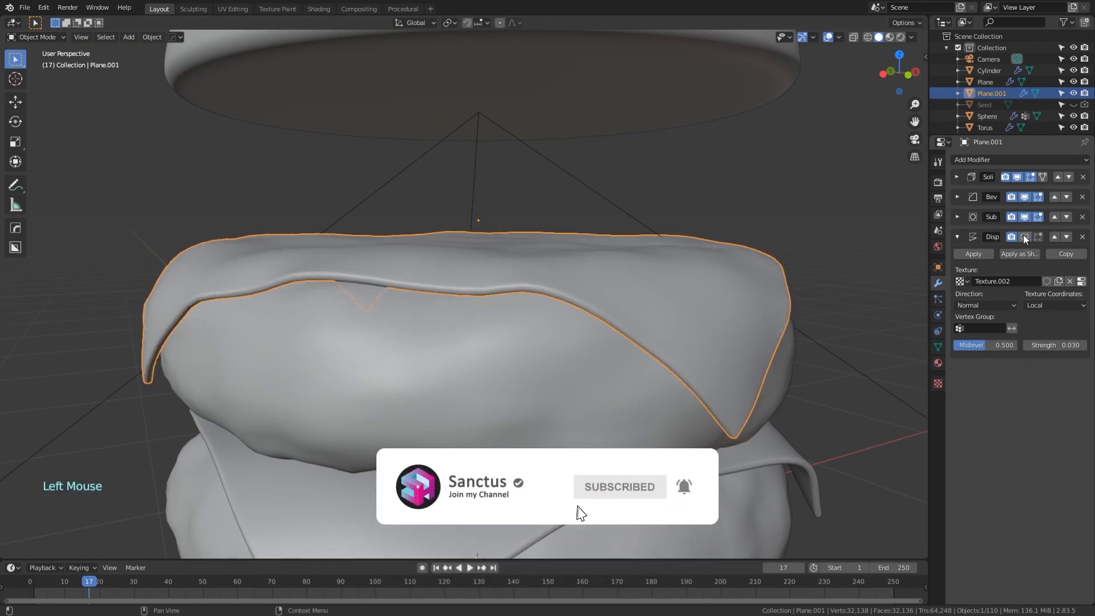
pyautogui.click(1024, 237)
# Deselect the cheese slice and inspect the whole burger in Rendered viewport shading.
pyautogui.scroll(-1, 808, 332)
pyautogui.moveTo(808, 332); pyautogui.dragTo(797, 321, button='middle')
pyautogui.scroll(-3, 792, 315)
pyautogui.press('Tab')
pyautogui.press('Tab')
pyautogui.click(699, 342)
pyautogui.moveTo(693, 357); pyautogui.dragTo(630, 403, button='middle')
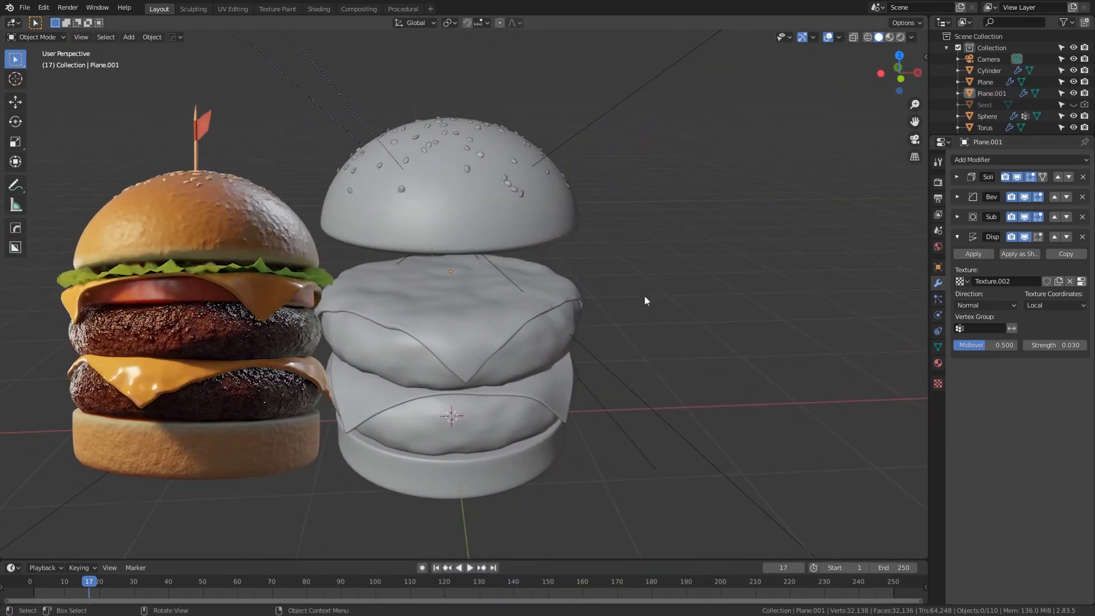
pyautogui.click(901, 38)
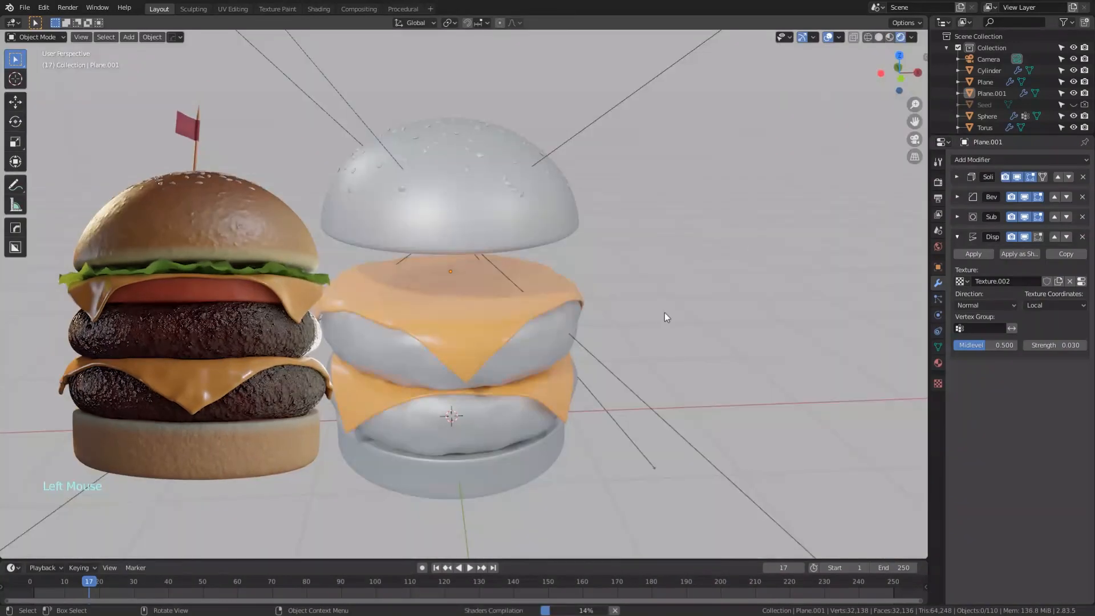
pyautogui.moveTo(650, 357); pyautogui.dragTo(689, 323, button='middle')
pyautogui.scroll(3, 696, 335)
pyautogui.scroll(-2, 656, 320)
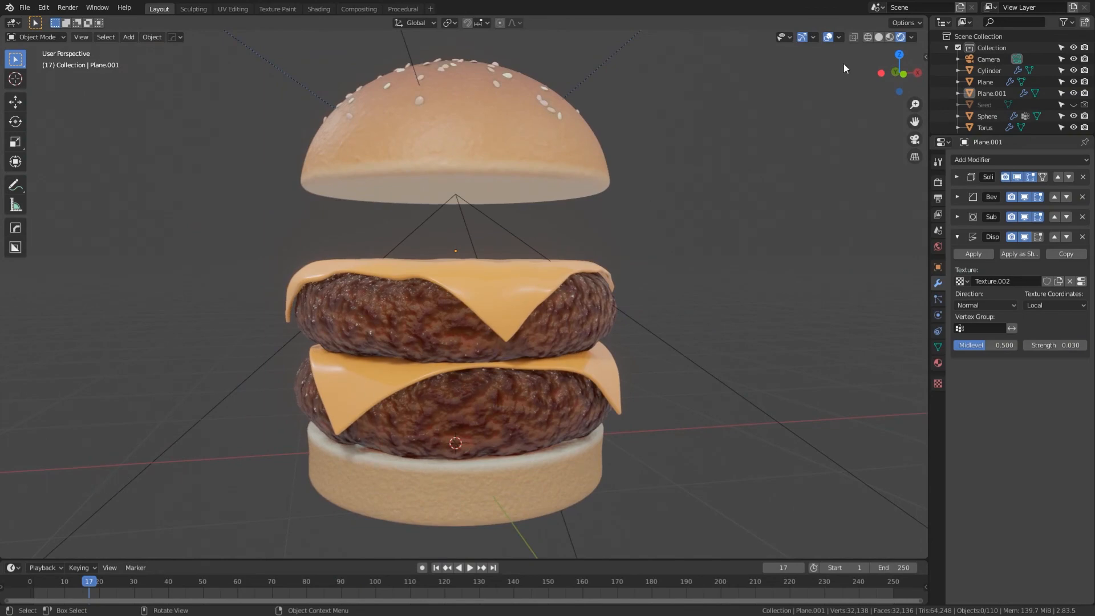